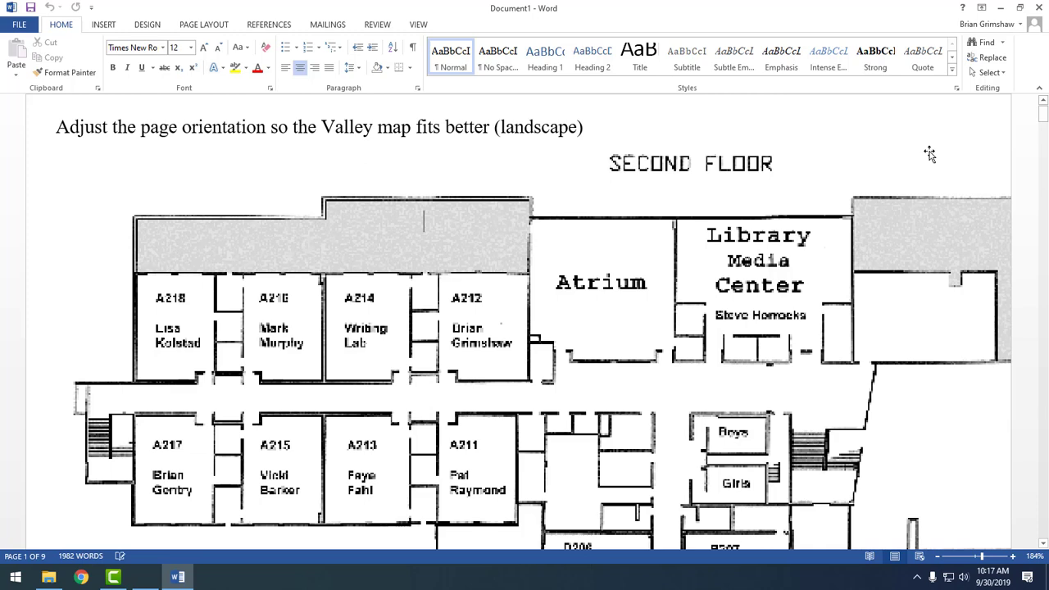
# Examine the Valley map page with its landscape instruction and the start of the margins exercise on the following page.
pyautogui.scroll(-10, 929, 154)
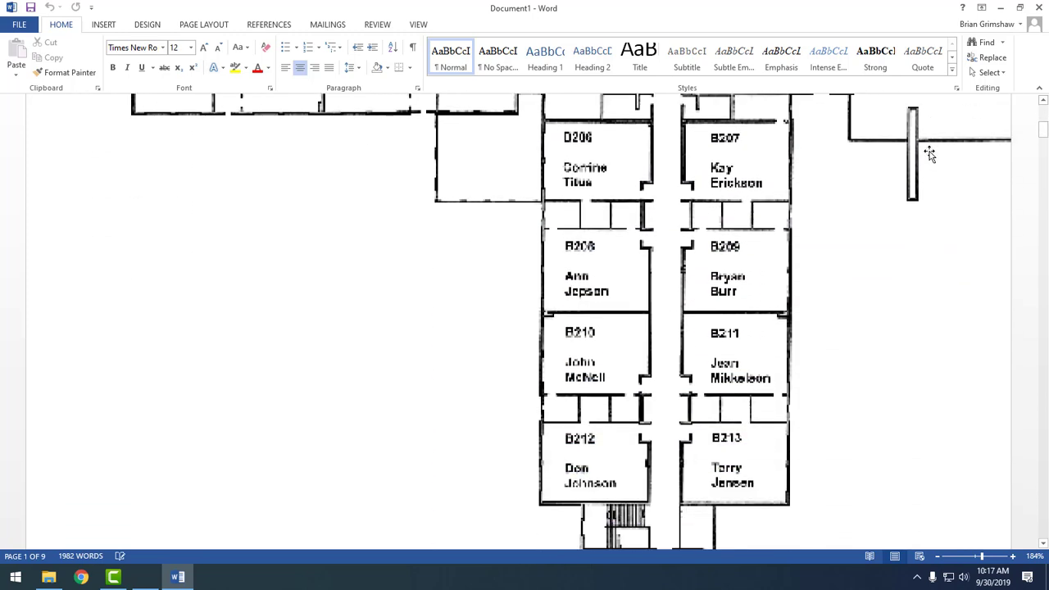
pyautogui.scroll(-8, 929, 154)
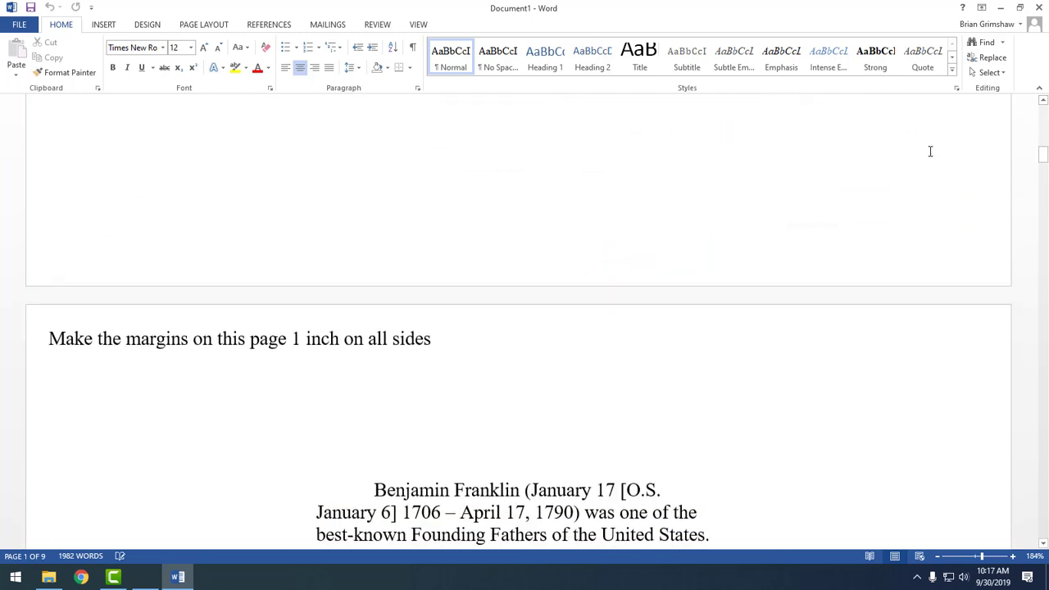
pyautogui.scroll(3, 928, 151)
pyautogui.scroll(15, 928, 152)
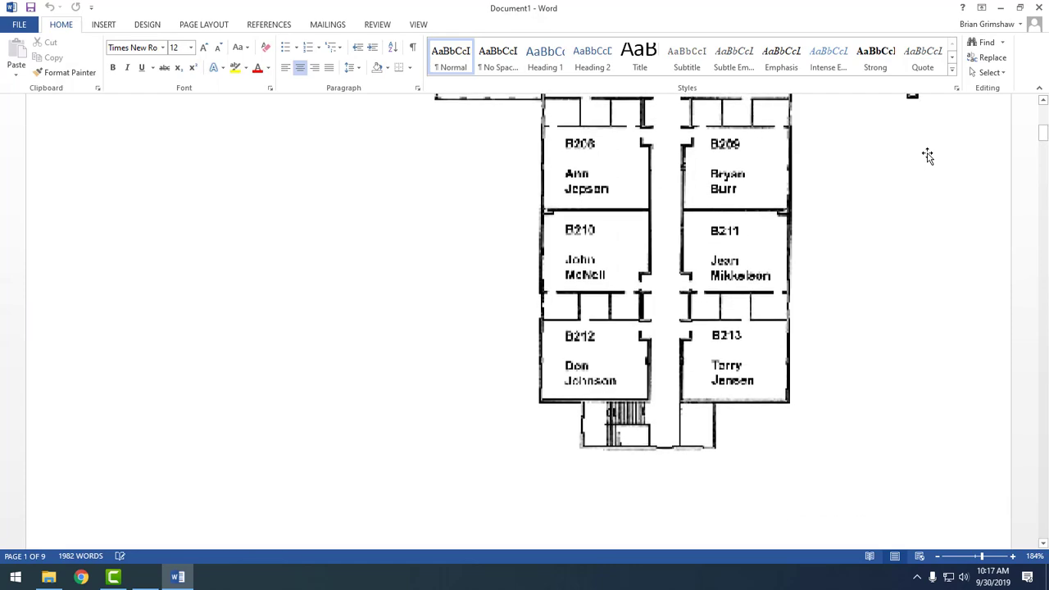
pyautogui.scroll(5, 927, 154)
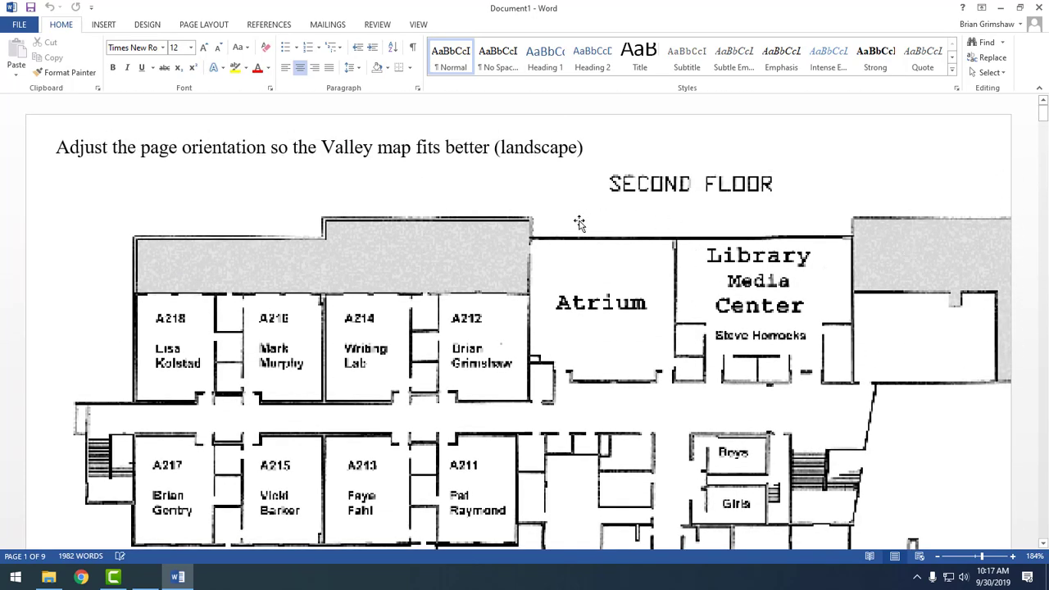
pyautogui.scroll(-20, 648, 231)
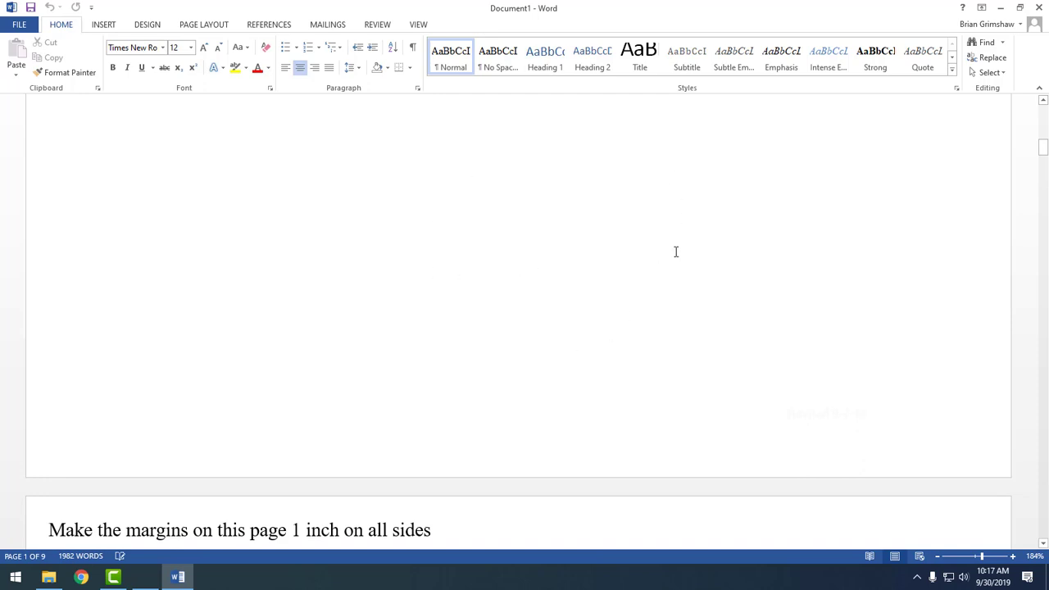
pyautogui.keyDown('ctrl'); pyautogui.scroll(-5, 676, 252); pyautogui.keyUp('ctrl')
pyautogui.scroll(3, 676, 252)
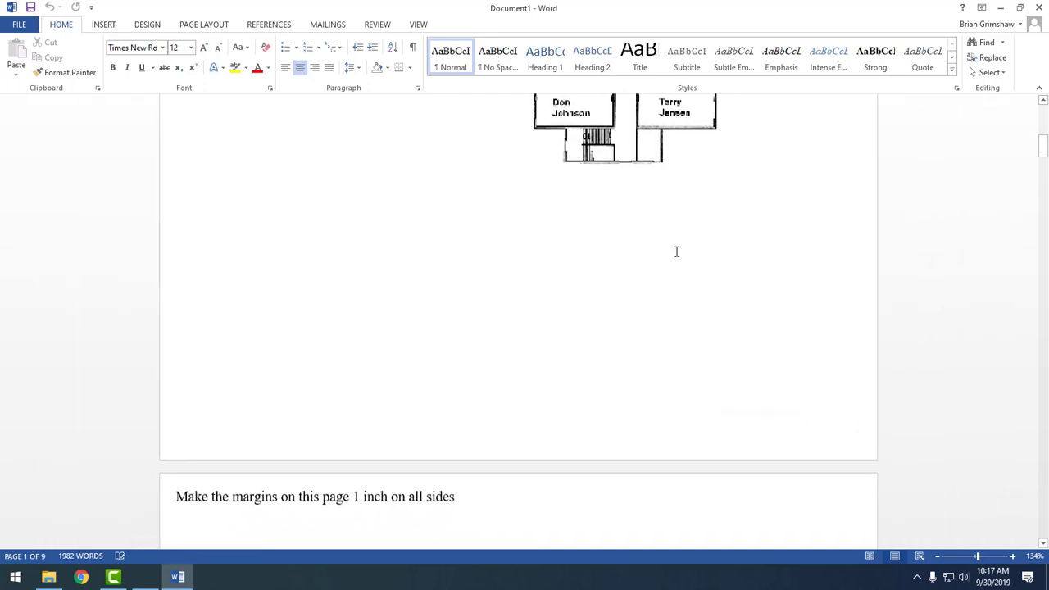
pyautogui.scroll(10, 676, 255)
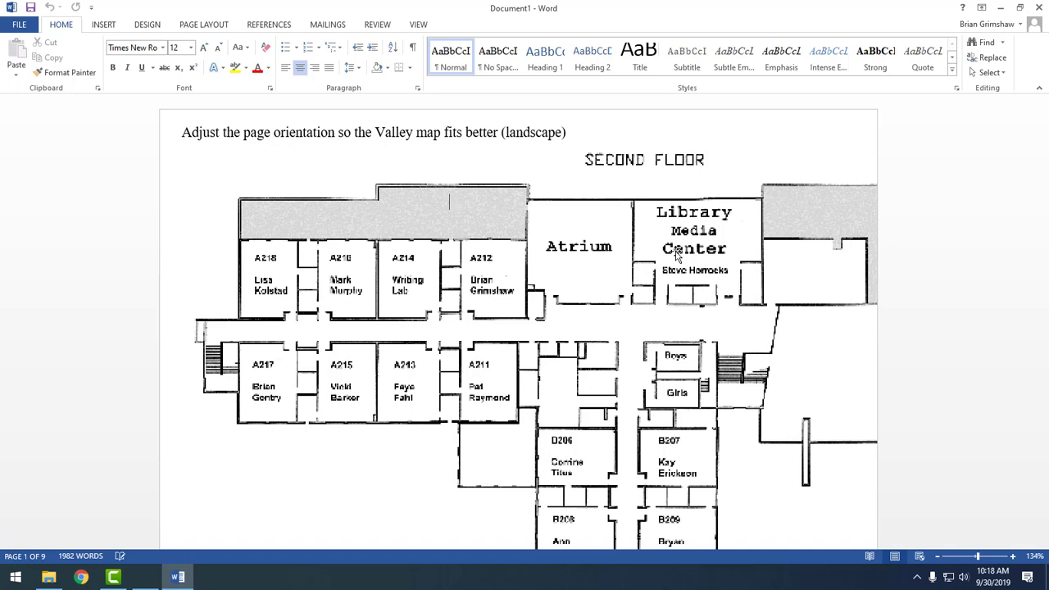
pyautogui.scroll(-10, 752, 256)
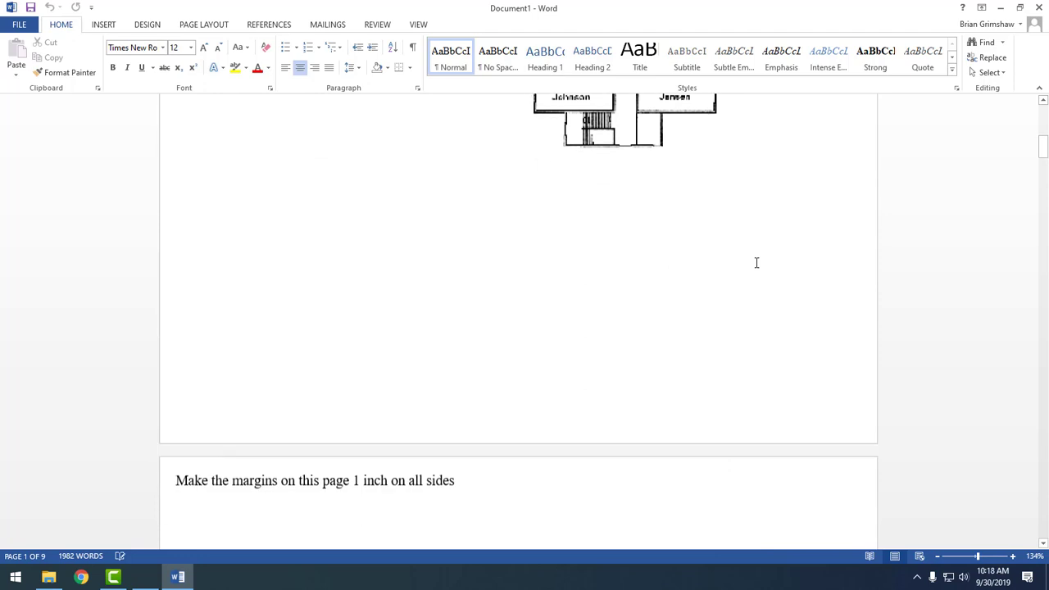
pyautogui.scroll(6, 756, 263)
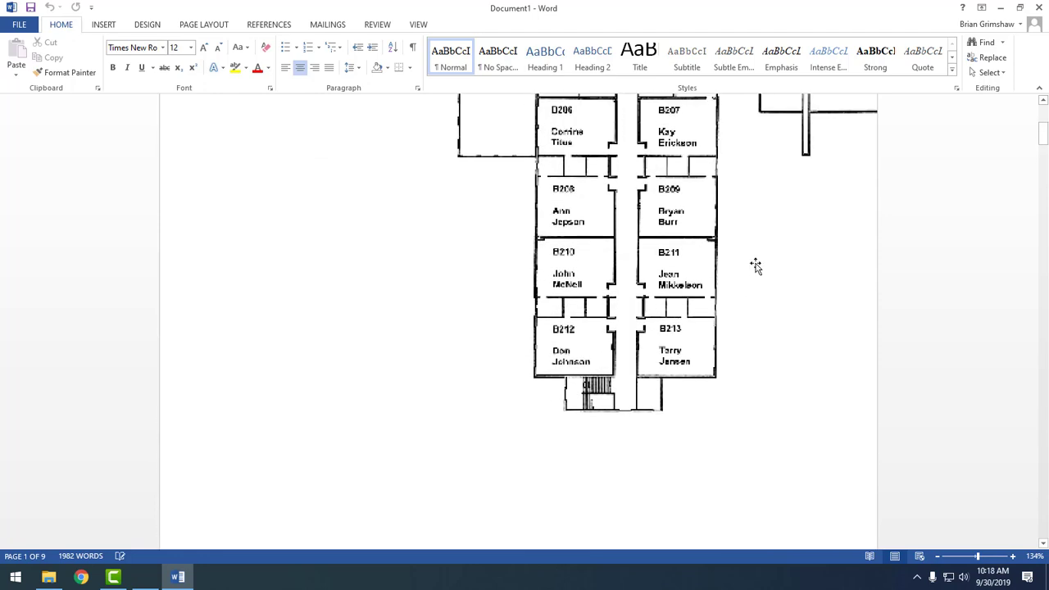
pyautogui.scroll(7, 755, 267)
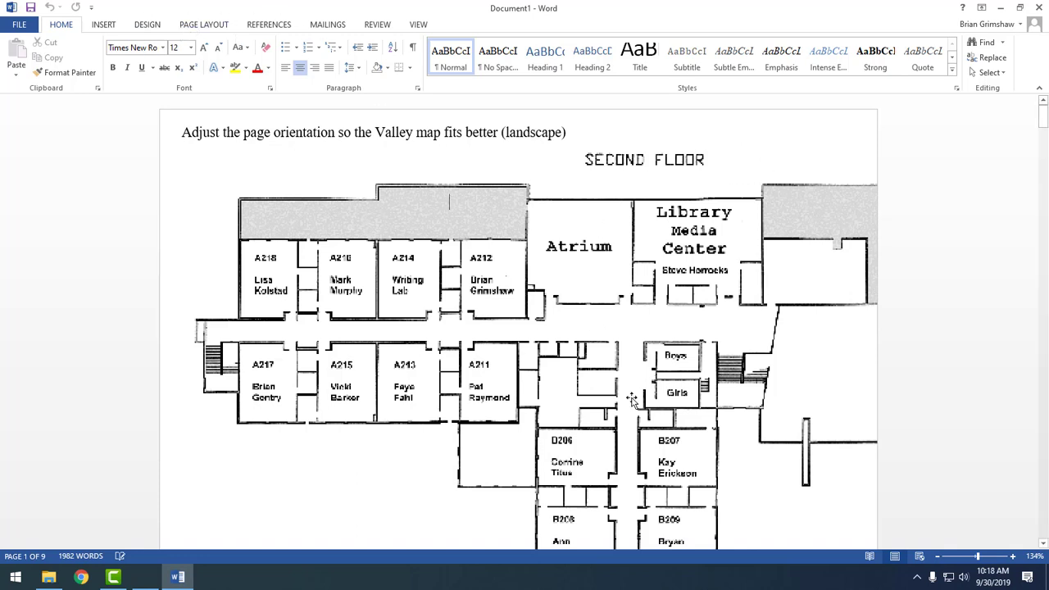
# Change the orientation of the Valley map page to Landscape and check that the whole map fits.
pyautogui.click(204, 26)
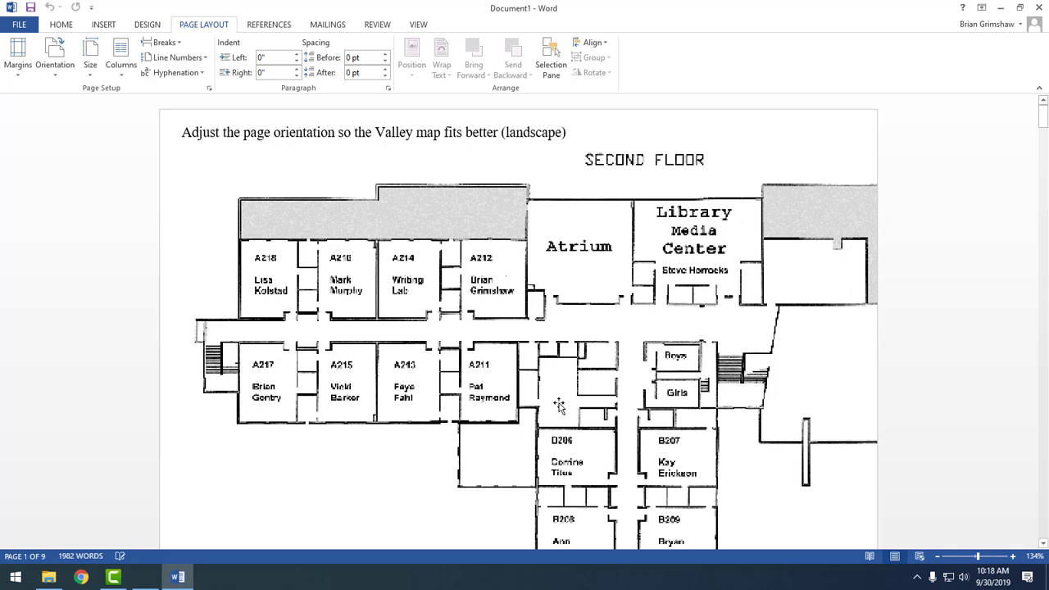
pyautogui.click(57, 62)
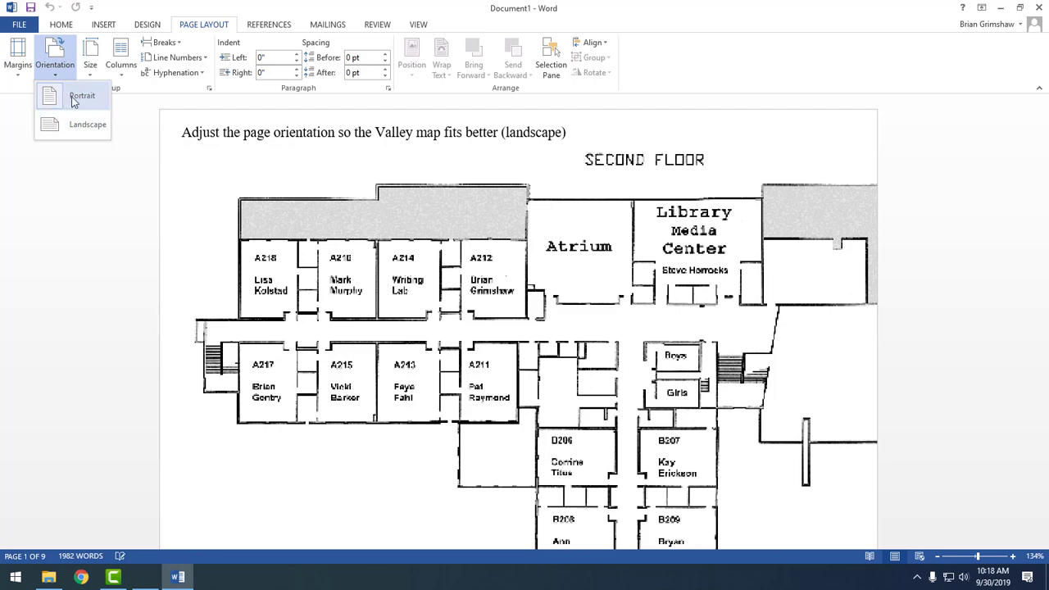
pyautogui.click(79, 124)
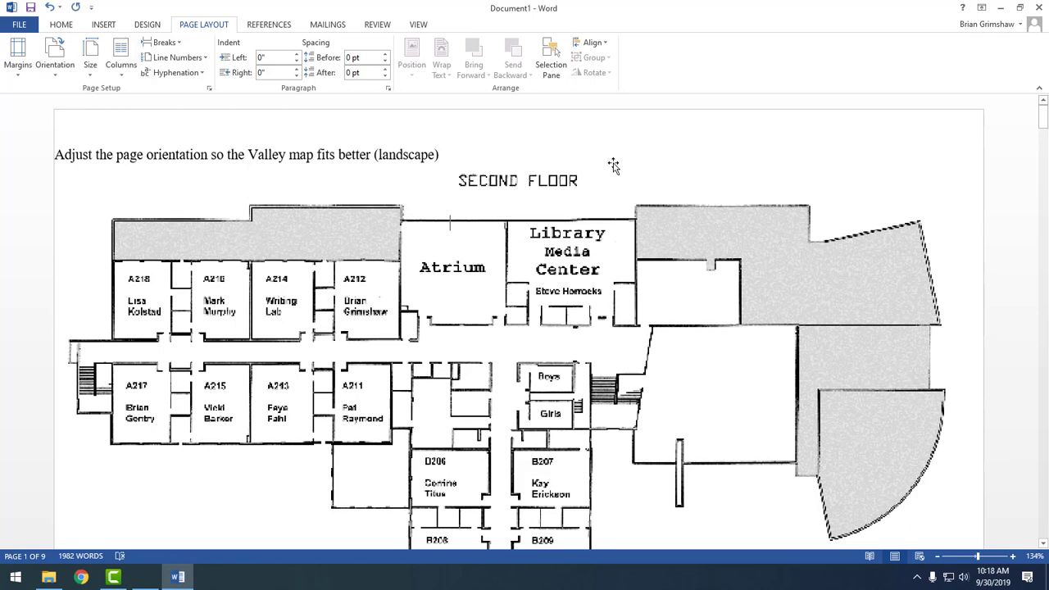
pyautogui.scroll(-4, 612, 165)
pyautogui.scroll(-6, 614, 168)
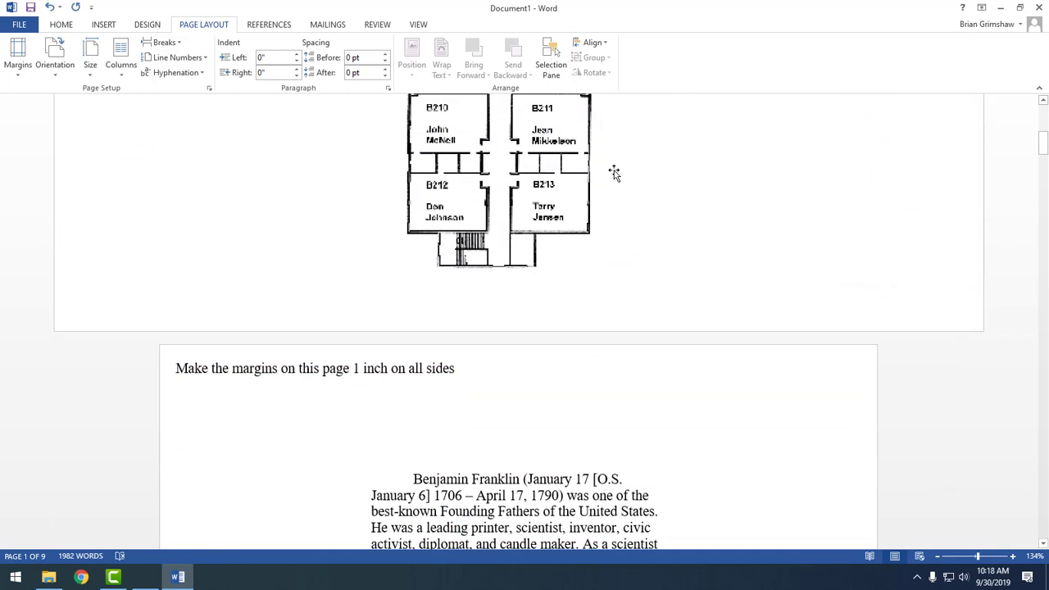
pyautogui.scroll(3, 614, 171)
pyautogui.scroll(7, 613, 172)
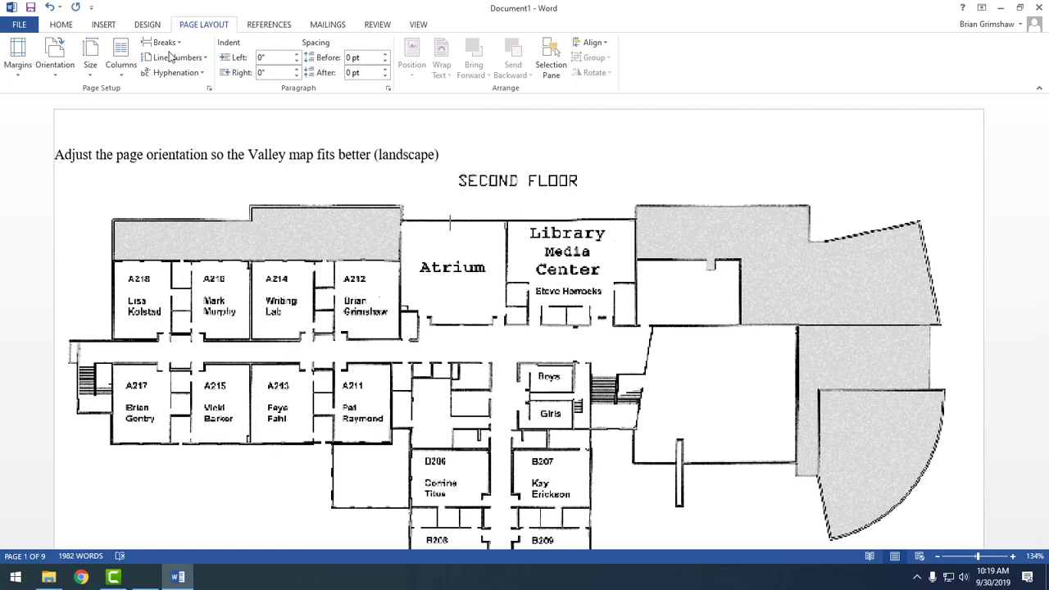
pyautogui.click(57, 59)
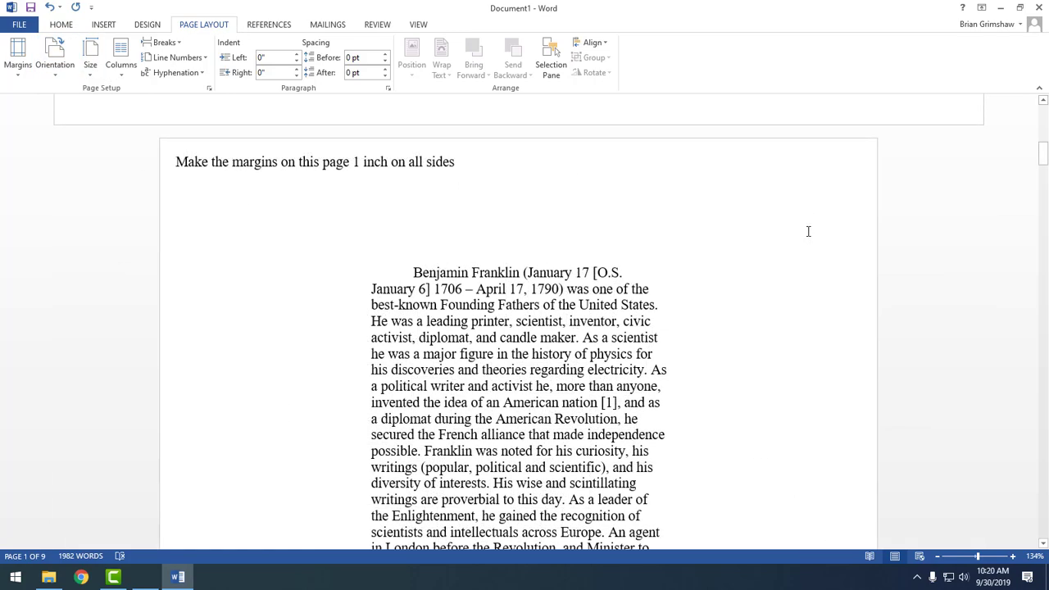
pyautogui.scroll(-3, 808, 231)
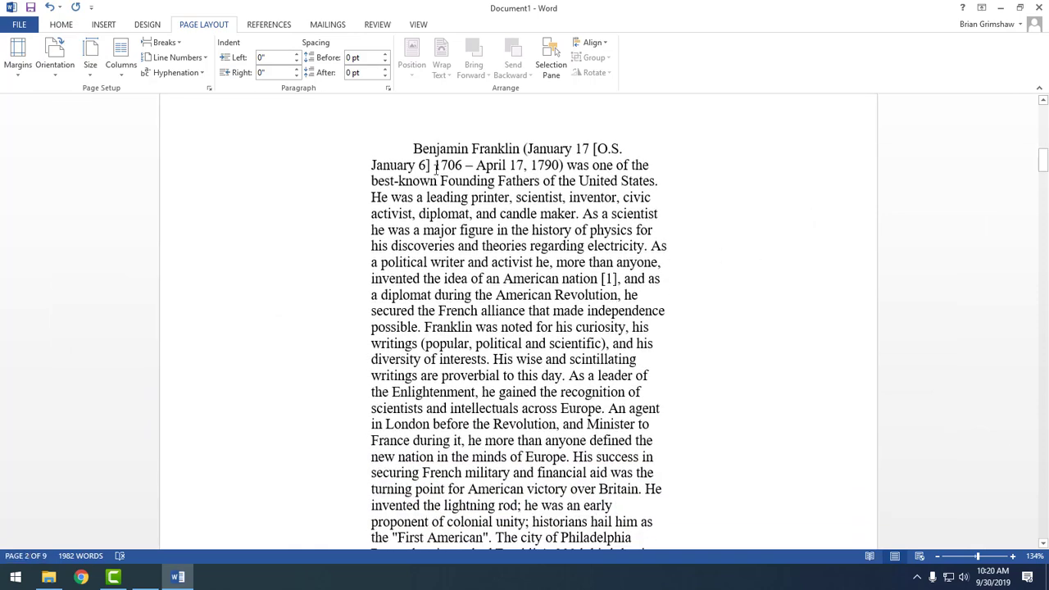
pyautogui.moveTo(414, 149); pyautogui.dragTo(607, 408)
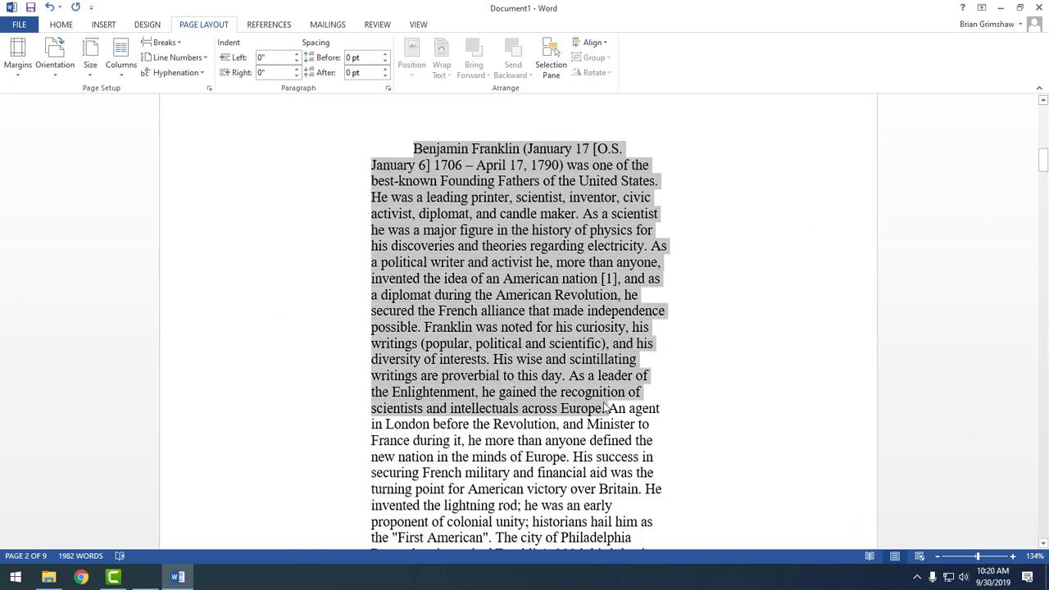
pyautogui.click(498, 215)
pyautogui.click(469, 197)
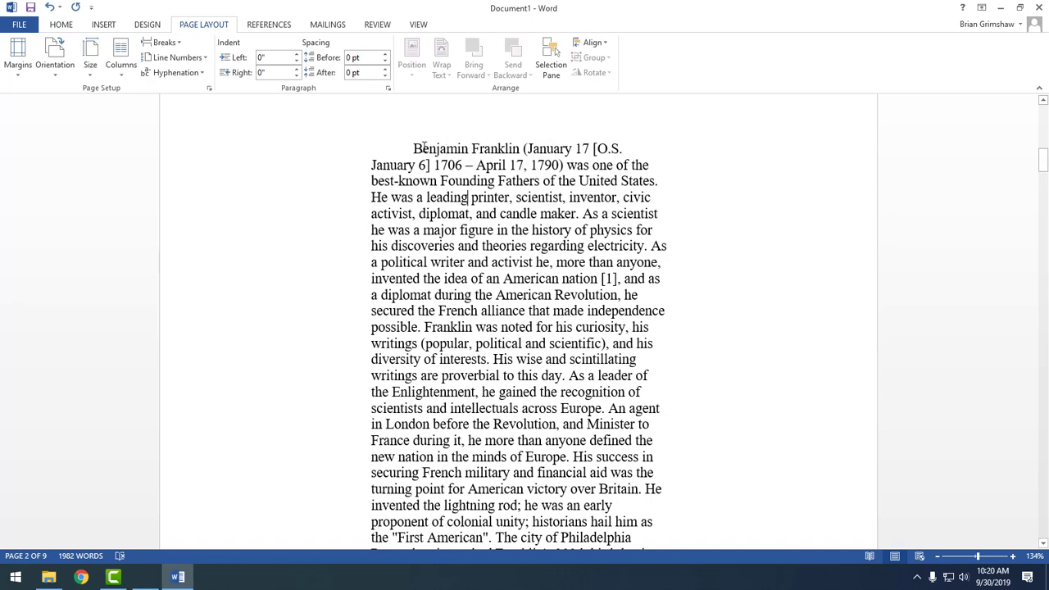
pyautogui.scroll(1, 377, 152)
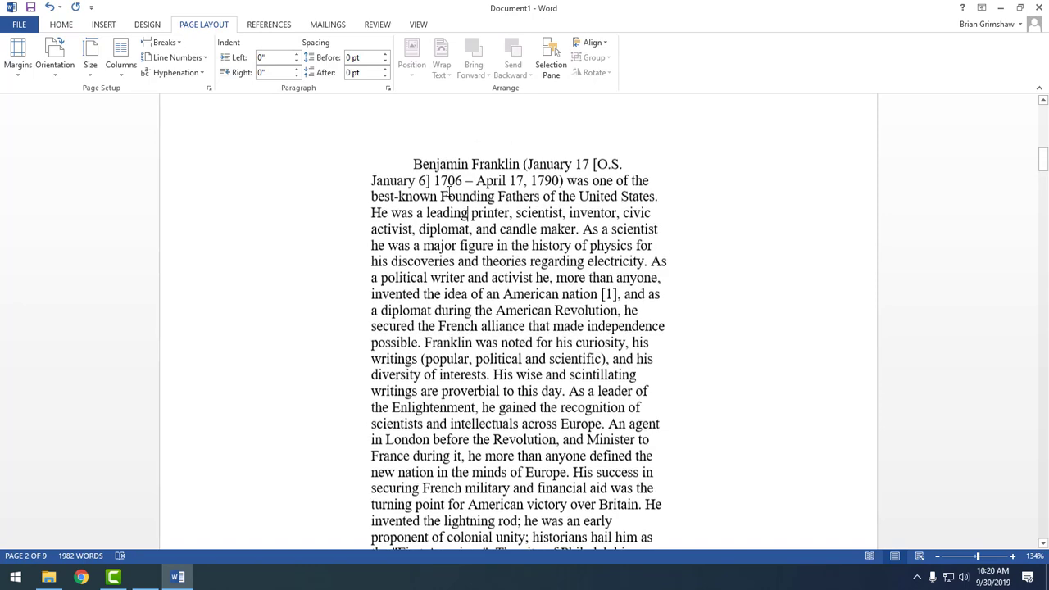
pyautogui.scroll(1, 545, 191)
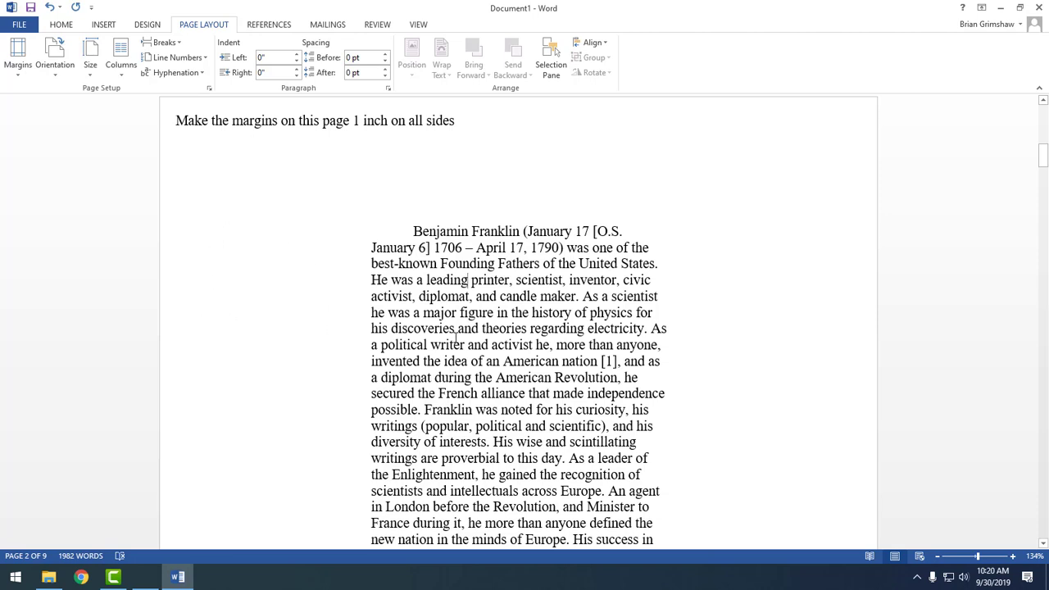
# Try the Narrow margin preset on the Benjamin Franklin page, and replace it with Normal, 1 inch on all sides.
pyautogui.click(457, 232)
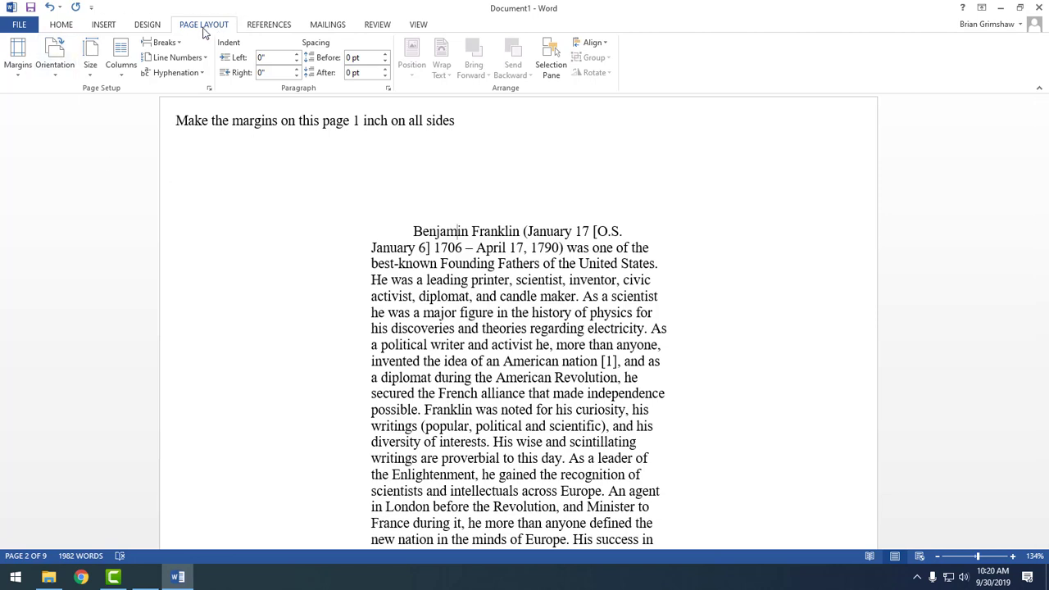
pyautogui.click(17, 59)
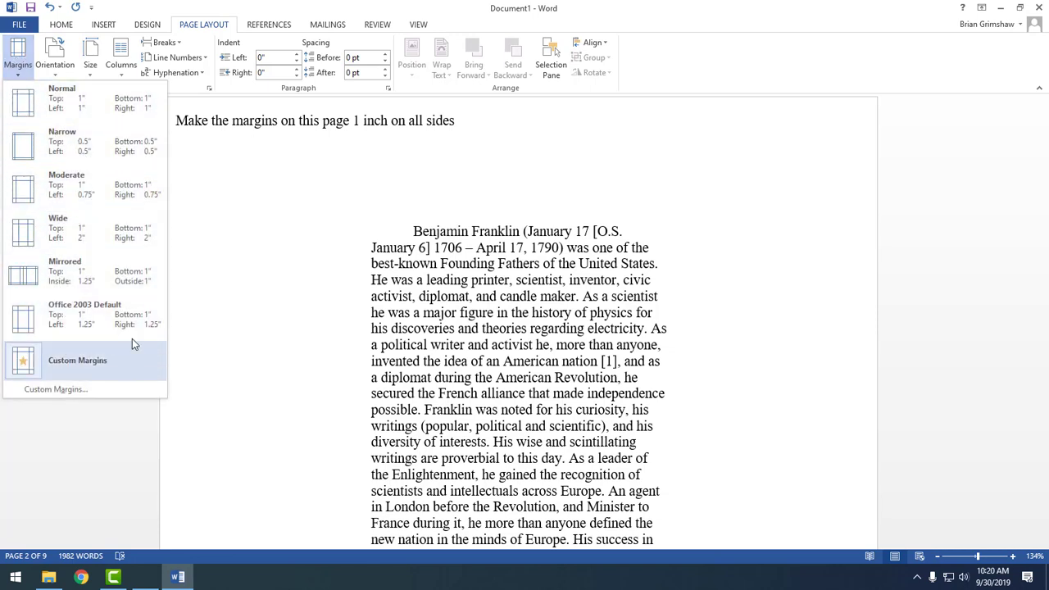
pyautogui.click(70, 139)
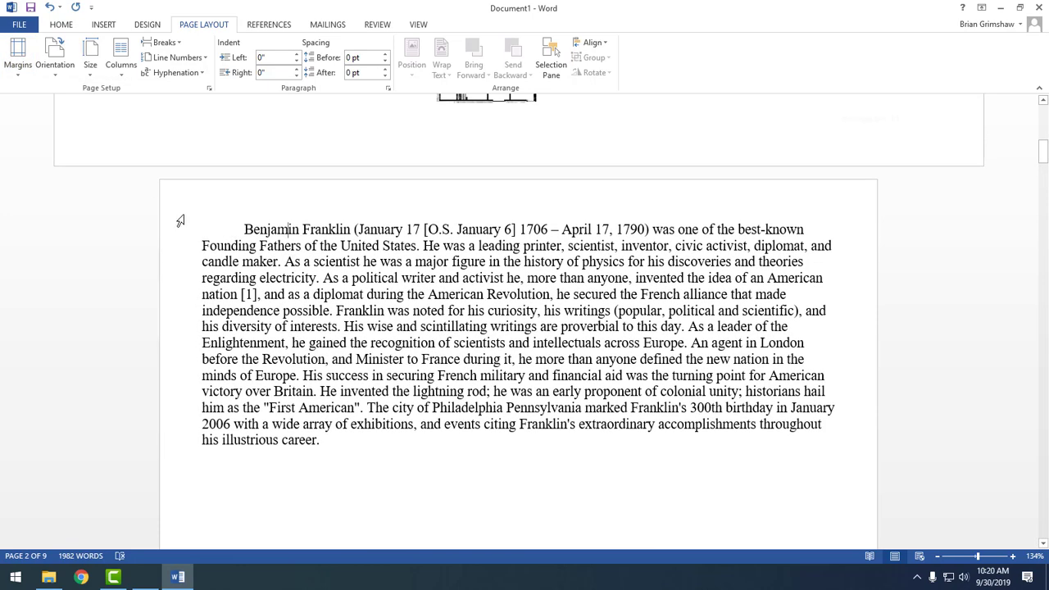
pyautogui.click(16, 69)
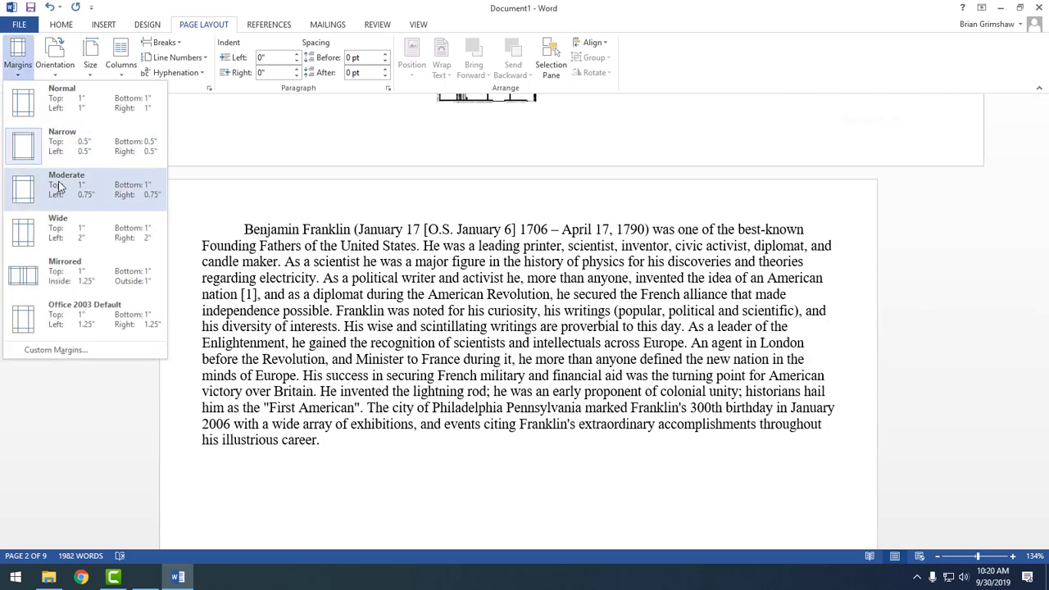
pyautogui.click(72, 105)
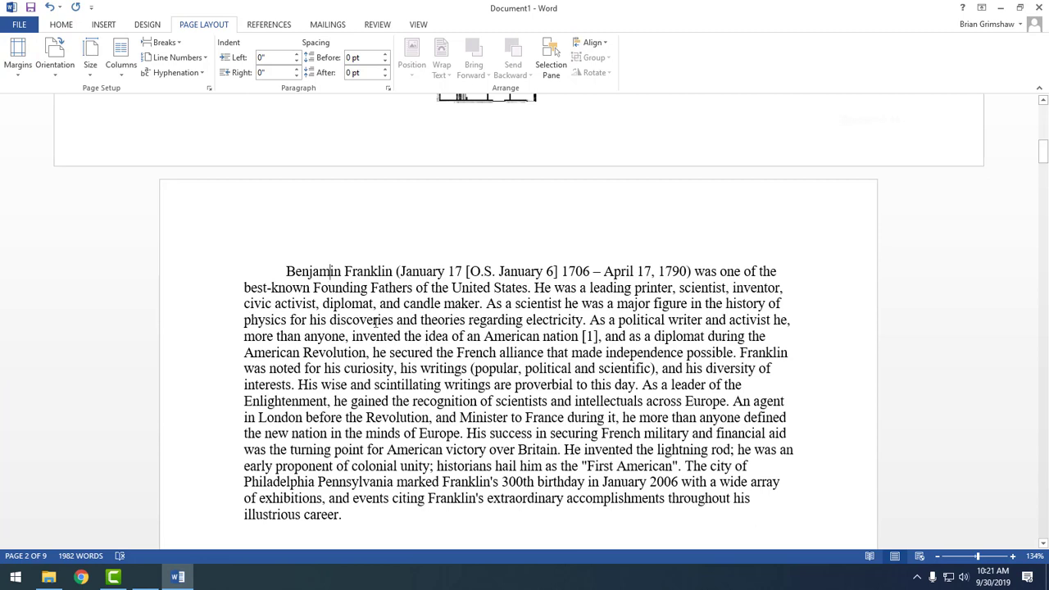
# Review the custom margin settings in Page Setup for the Benjamin Franklin page and close them without changes.
pyautogui.click(17, 61)
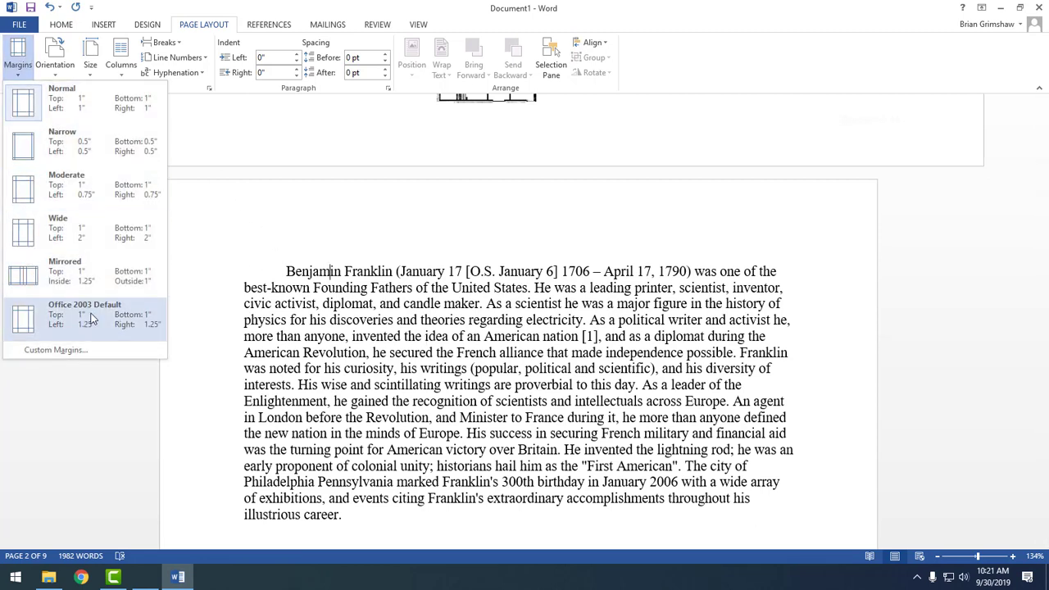
pyautogui.click(64, 353)
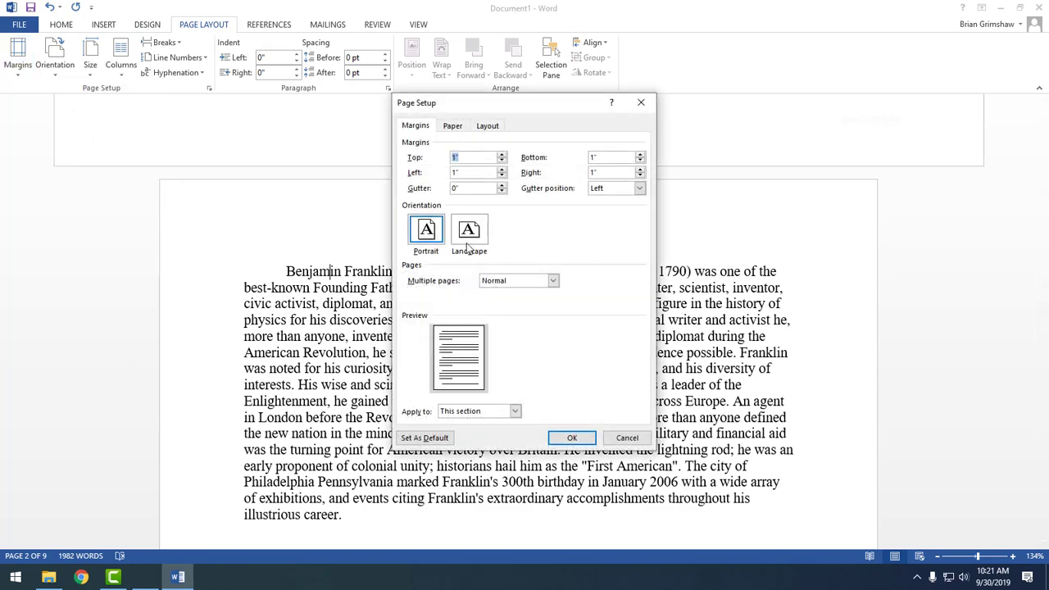
pyautogui.moveTo(531, 105); pyautogui.dragTo(528, 32)
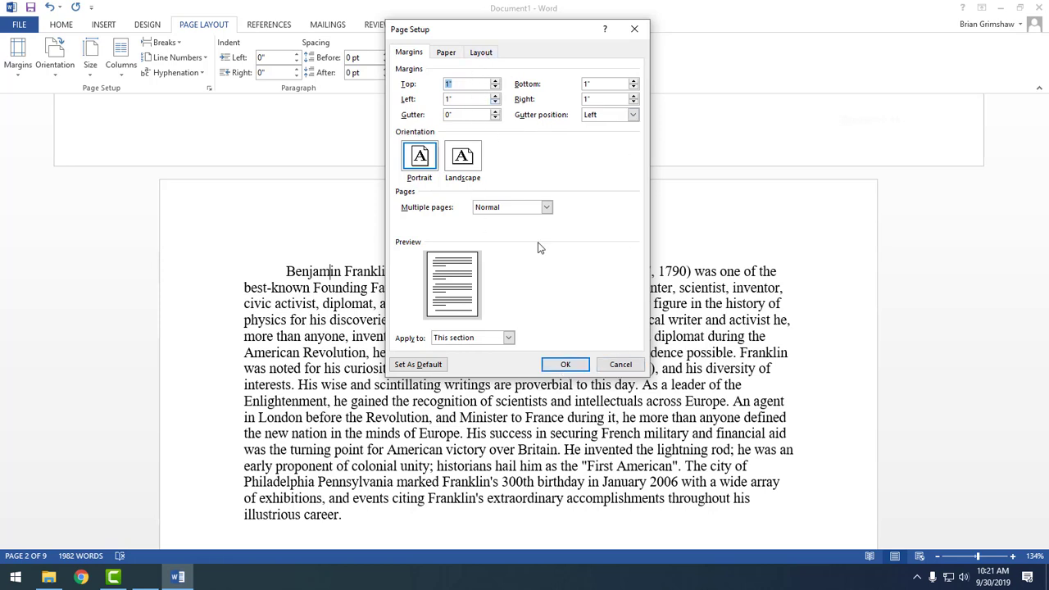
pyautogui.click(627, 366)
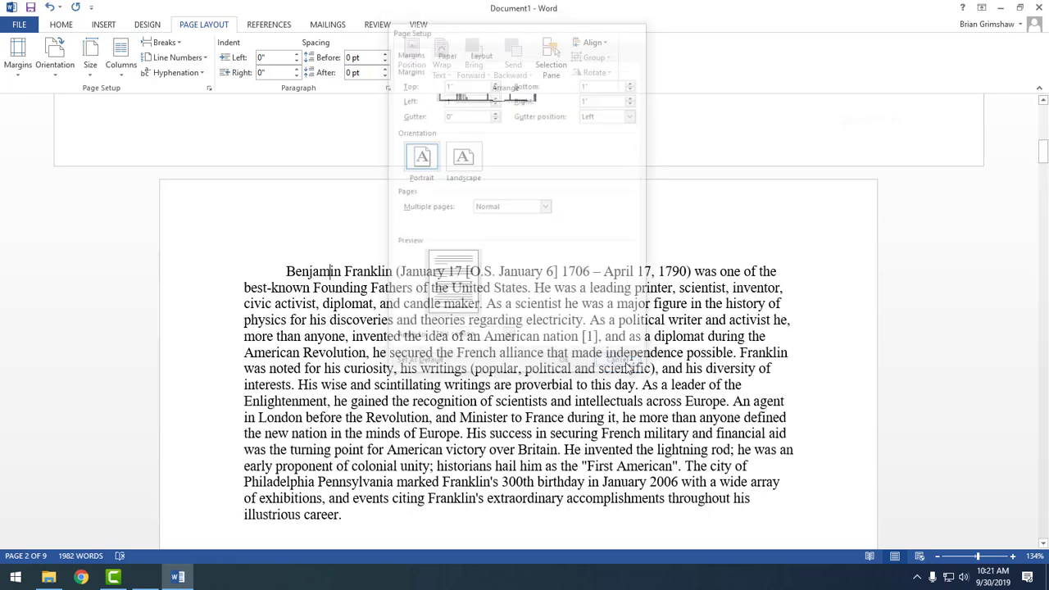
# Reapply the Normal margin preset with 1 inch on all sides to the section containing the Benjamin Franklin paragraph.
pyautogui.click(17, 58)
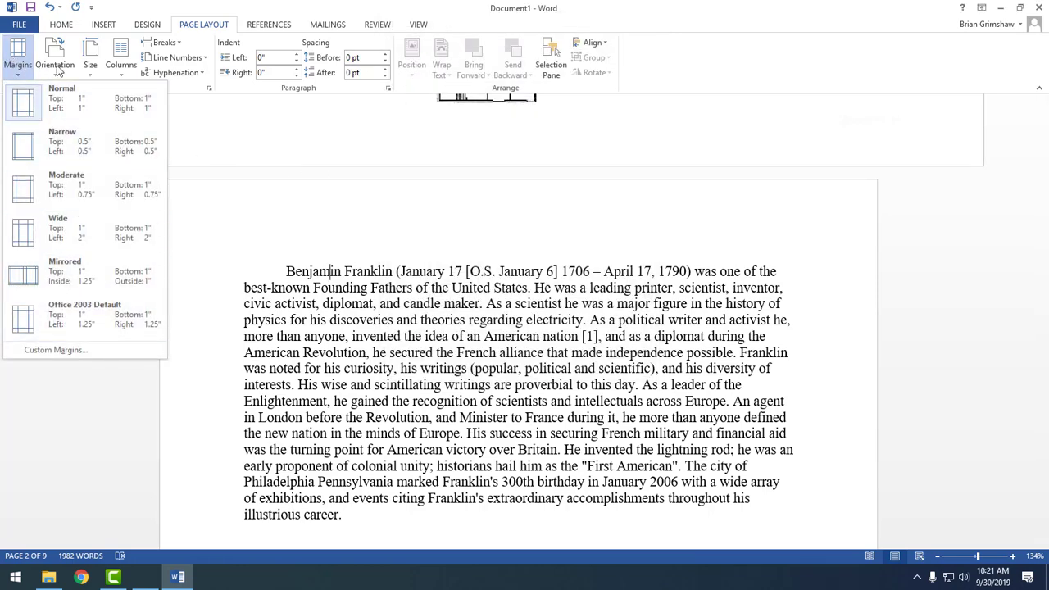
pyautogui.click(834, 227)
pyautogui.moveTo(342, 273); pyautogui.dragTo(495, 469)
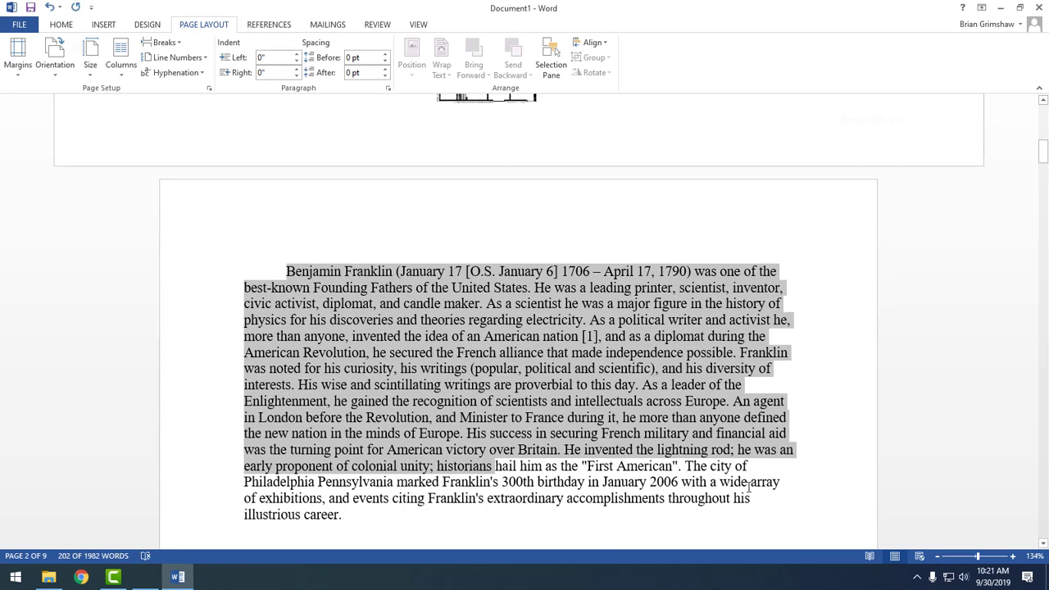
pyautogui.click(401, 273)
pyautogui.click(17, 61)
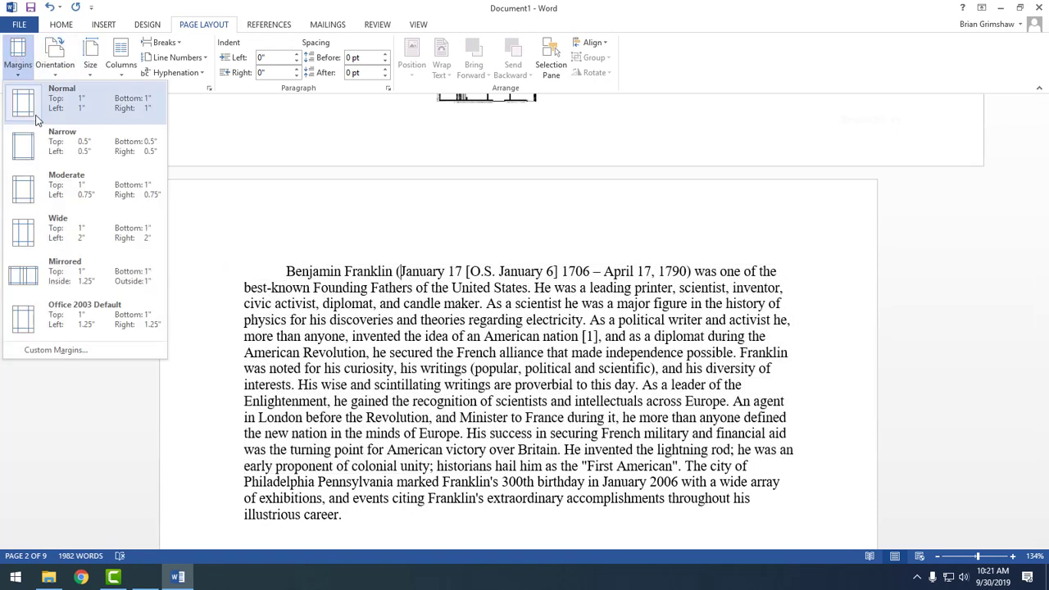
pyautogui.click(78, 96)
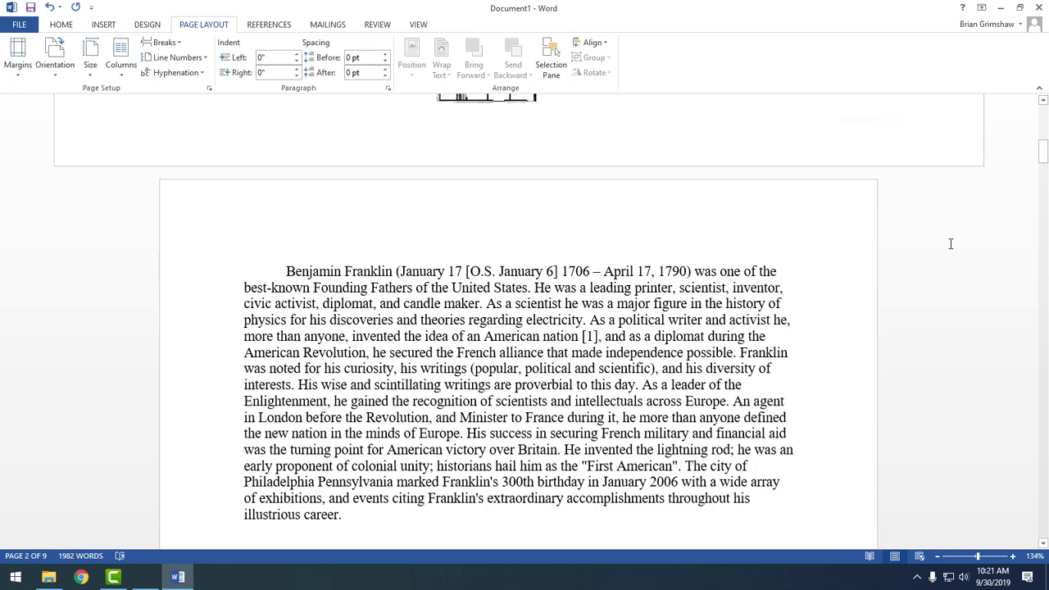
pyautogui.scroll(-15, 951, 243)
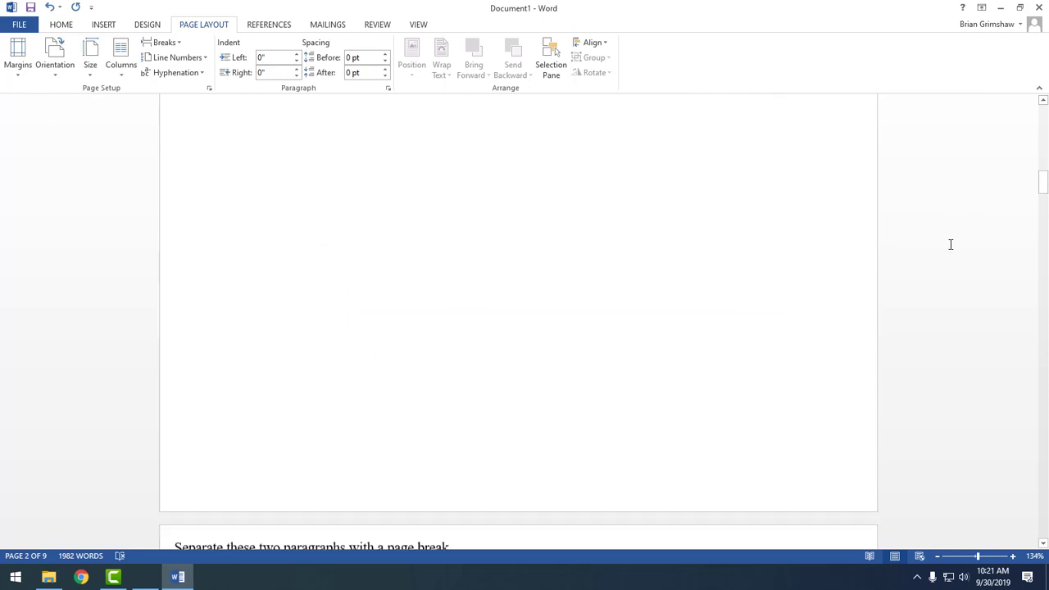
# Insert blank lines before the second Benjamin Franklin paragraph until it starts at the top of the next page.
pyautogui.scroll(-1, 951, 246)
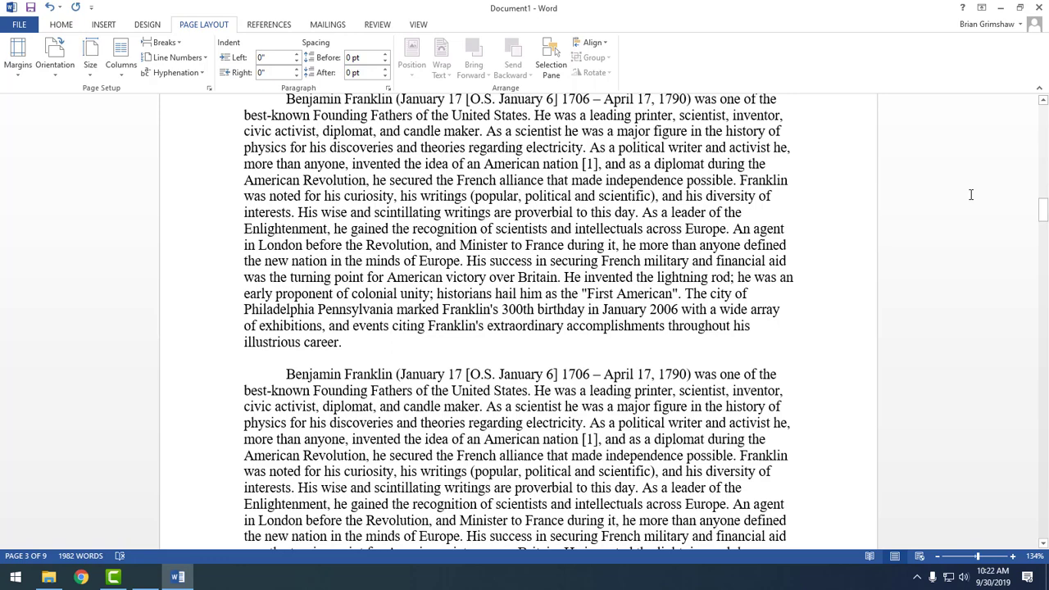
pyautogui.click(282, 374)
pyautogui.press('Return')
pyautogui.press('Return')
pyautogui.press('Return')
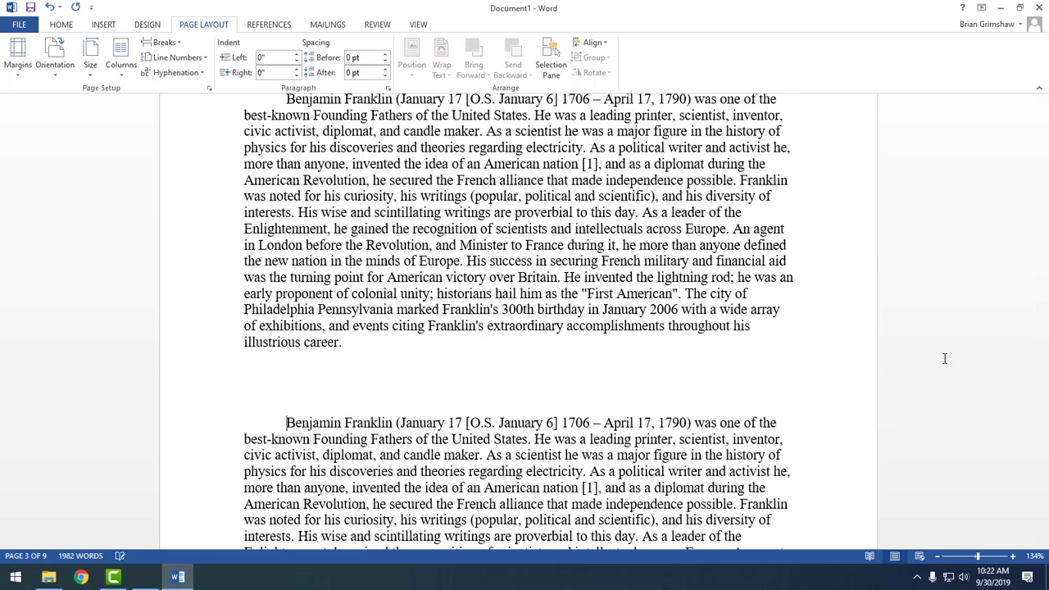
pyautogui.press('Return')
pyautogui.press('Return')
pyautogui.press('Return')
pyautogui.press('Return')
pyautogui.press('Return')
pyautogui.press('Return')
pyautogui.press('Return')
pyautogui.press('Return')
pyautogui.press('Return')
pyautogui.press('Return')
pyautogui.press('Return')
pyautogui.press('Return')
pyautogui.press('Return')
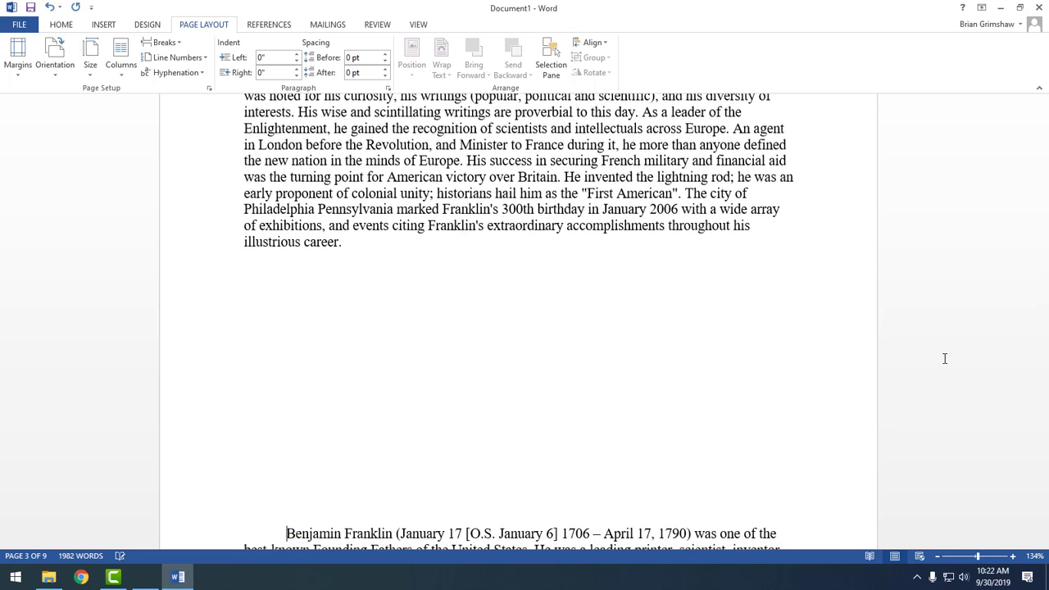
pyautogui.press('Return')
pyautogui.press('Return')
pyautogui.press('Return')
pyautogui.press('Return')
pyautogui.press('Return')
pyautogui.press('Return')
pyautogui.press('Return')
pyautogui.press('Return')
pyautogui.press('Return')
pyautogui.press('Return')
pyautogui.press('Return')
pyautogui.press('Return')
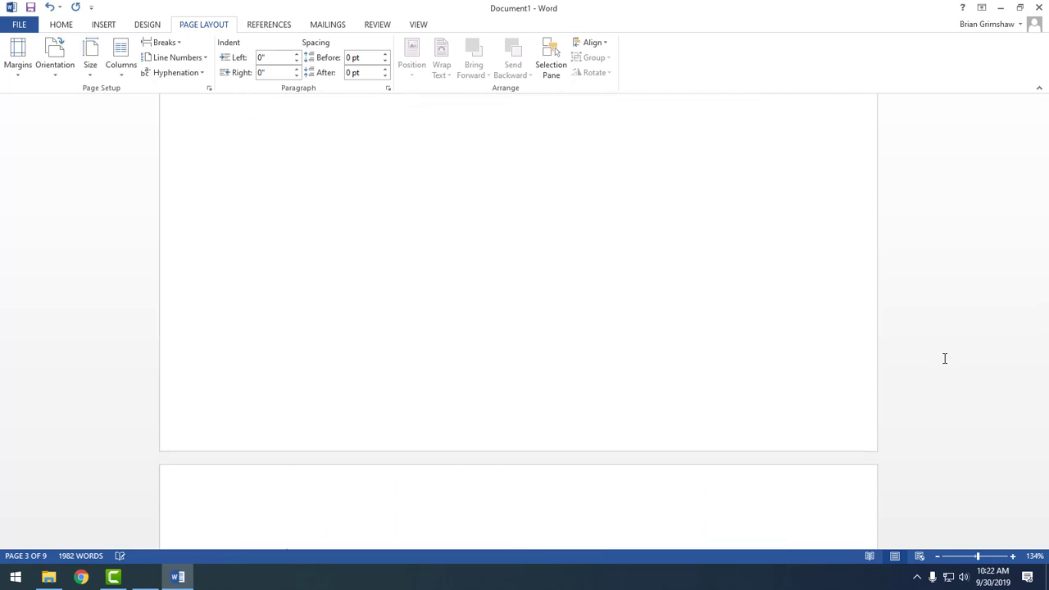
pyautogui.press('BackSpace')
pyautogui.press('BackSpace')
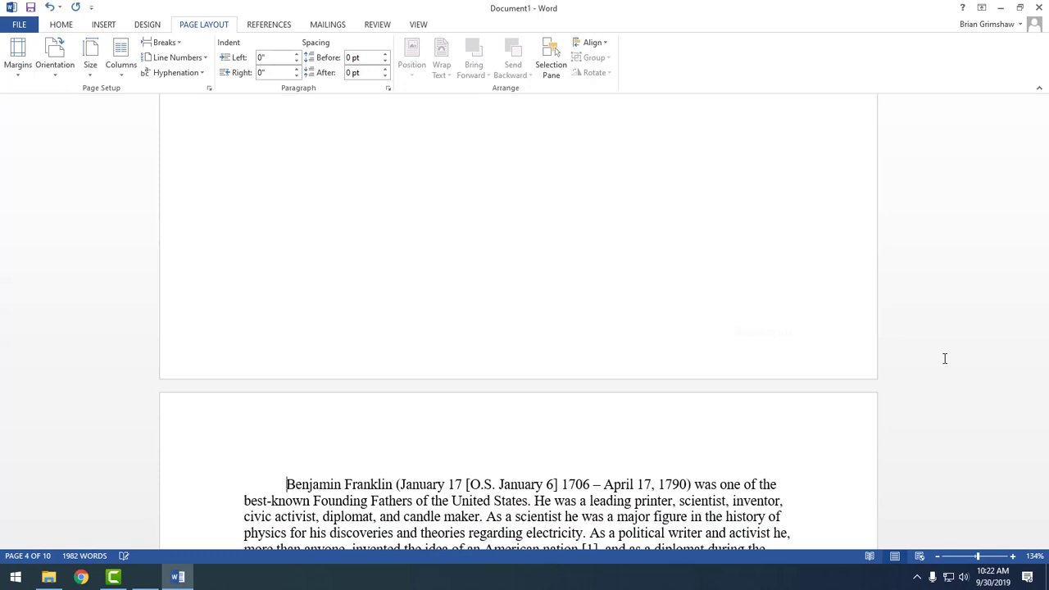
pyautogui.press('BackSpace')
pyautogui.press('Return')
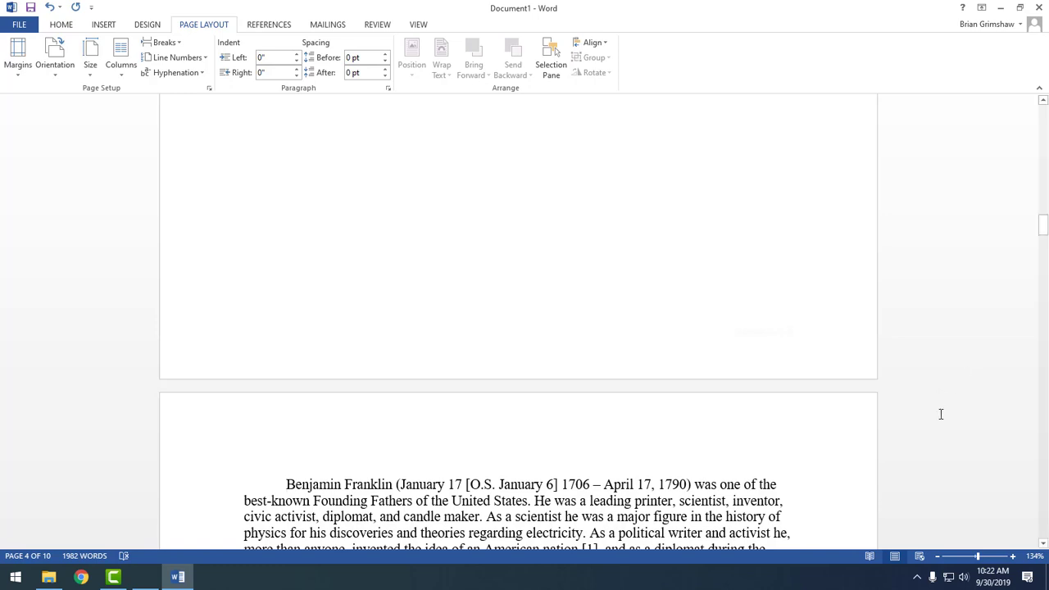
# Examine how the two Benjamin Franklin paragraphs sit on their separate pages, marking text in each.
pyautogui.scroll(3, 799, 345)
pyautogui.scroll(10, 686, 274)
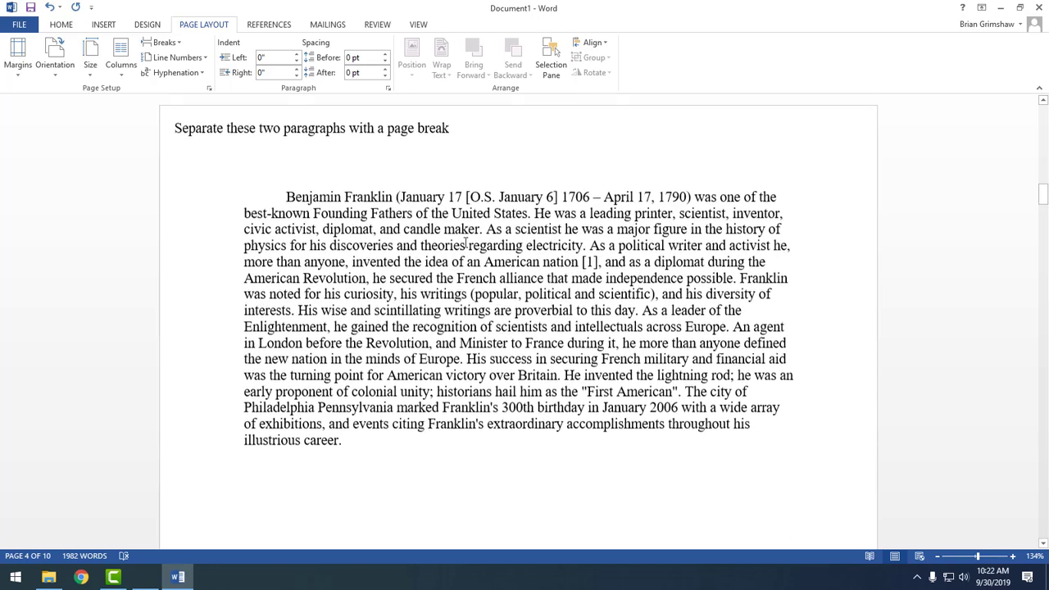
pyautogui.moveTo(403, 219); pyautogui.dragTo(642, 412)
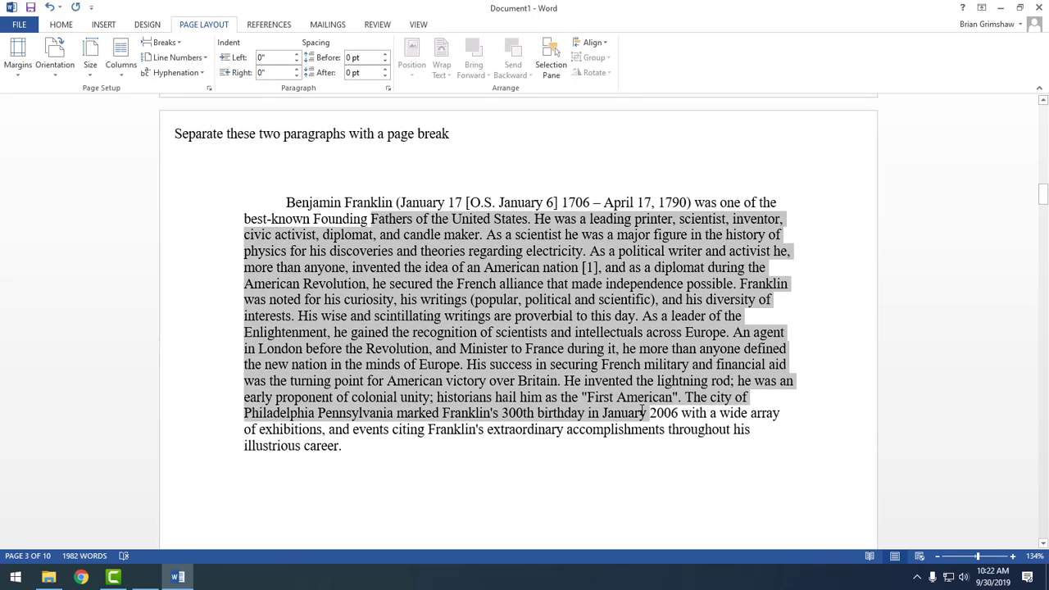
pyautogui.scroll(-15, 681, 429)
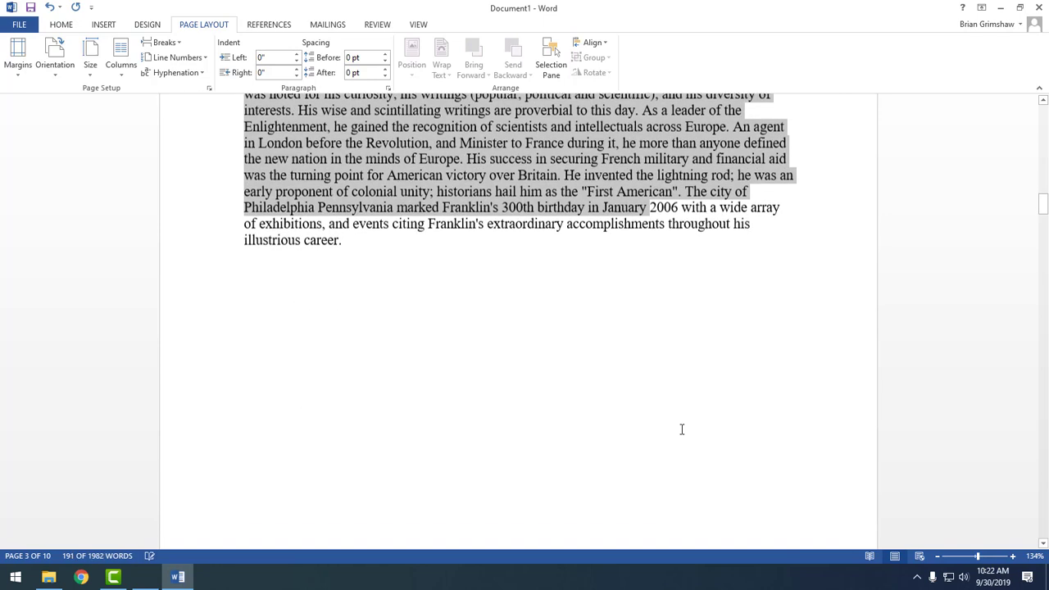
pyautogui.scroll(-3, 682, 434)
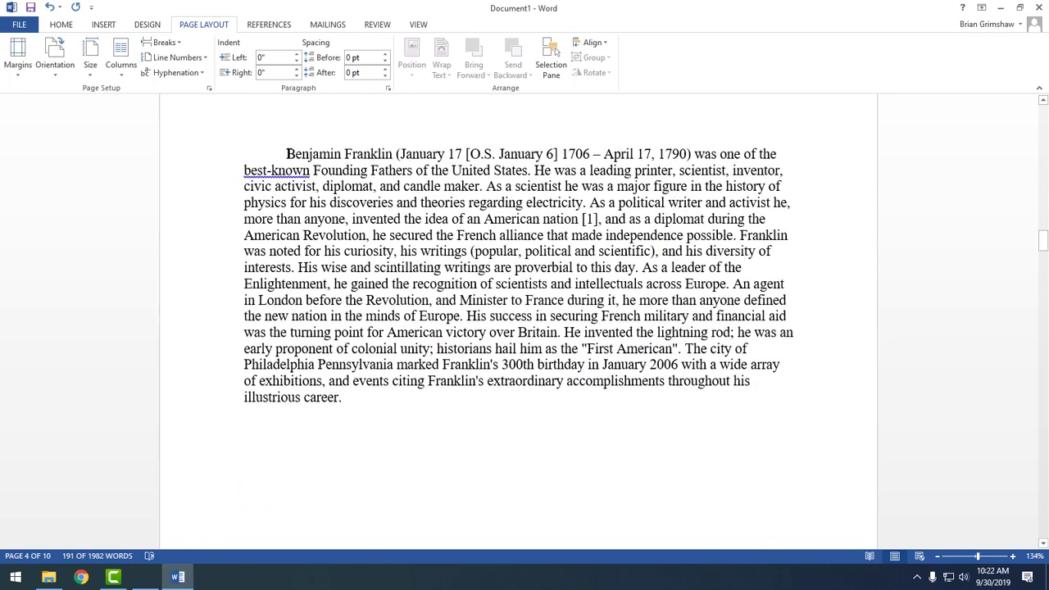
pyautogui.moveTo(288, 153); pyautogui.dragTo(701, 297)
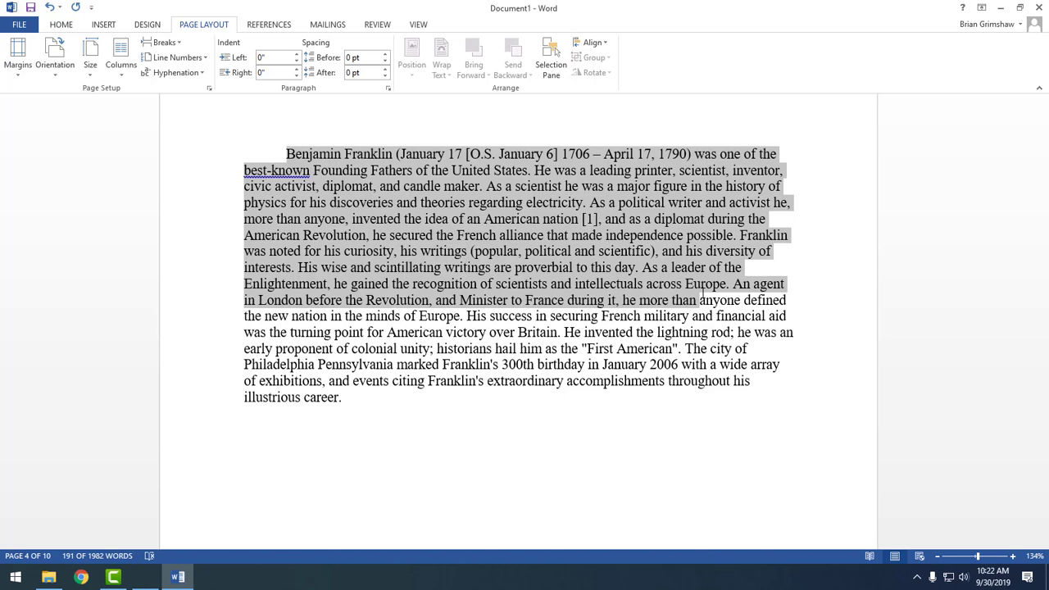
pyautogui.moveTo(700, 298); pyautogui.dragTo(701, 300)
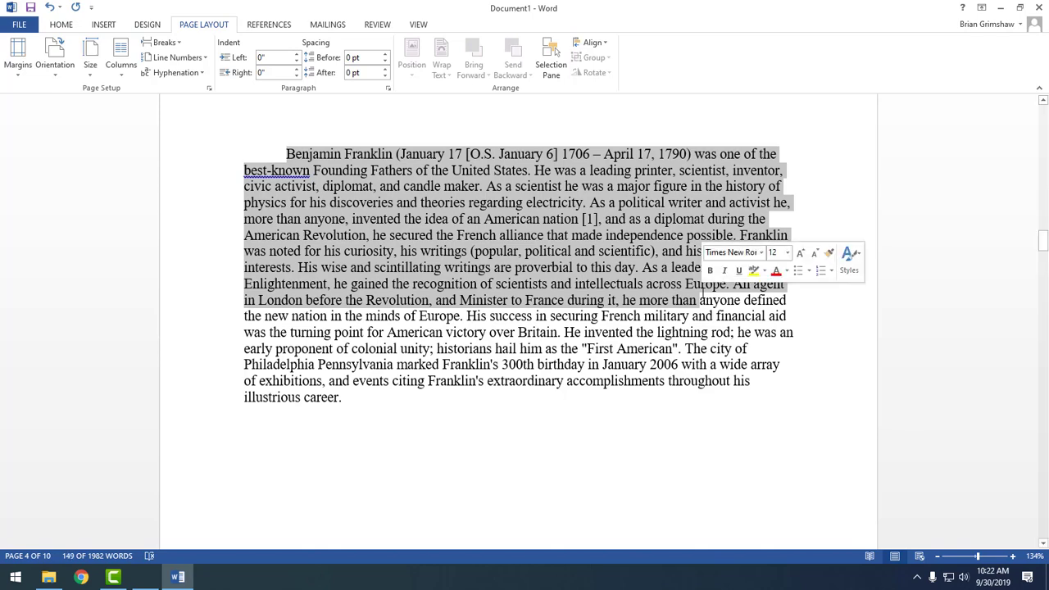
pyautogui.scroll(5, 723, 352)
pyautogui.scroll(10, 724, 350)
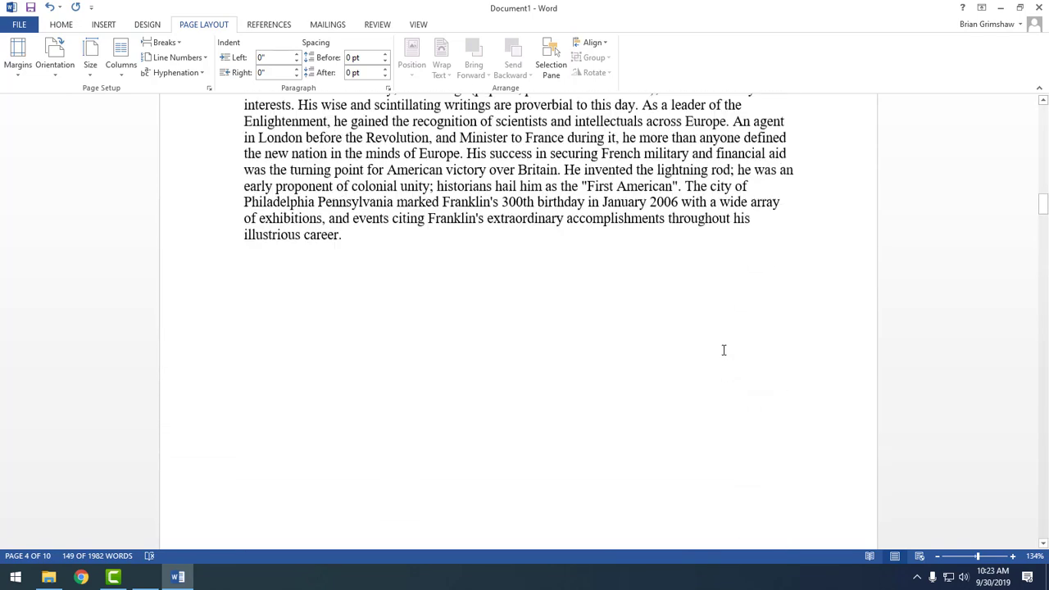
pyautogui.click(538, 153)
pyautogui.moveTo(399, 120); pyautogui.dragTo(560, 298)
pyautogui.click(572, 201)
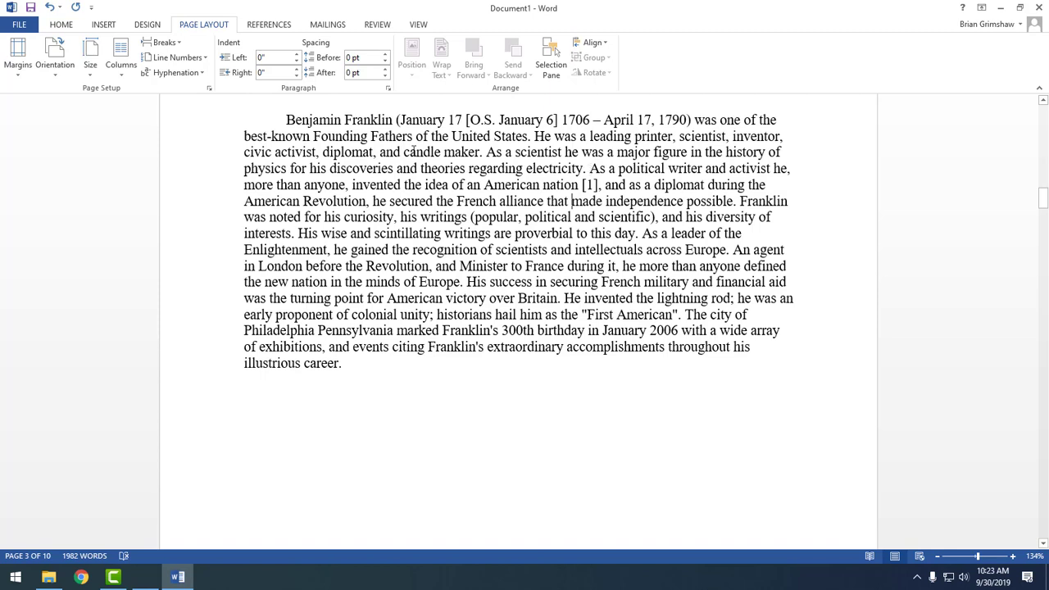
# Delete the passage from "As a political writer" to "proverbial to this day." in the first paragraph and check how the second paragraph shifts.
pyautogui.moveTo(590, 168); pyautogui.dragTo(639, 235)
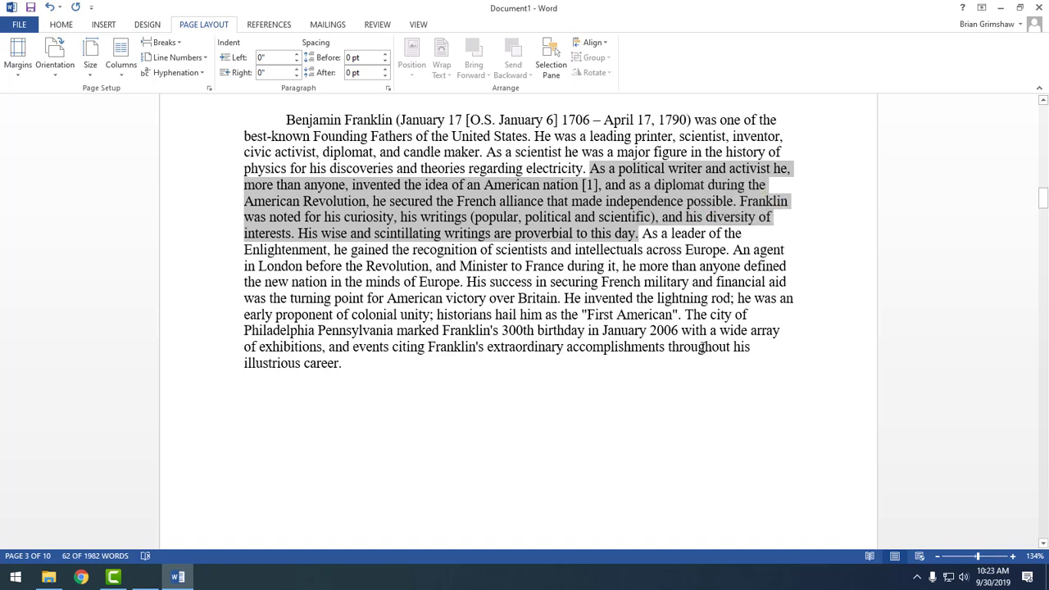
pyautogui.press('Delete')
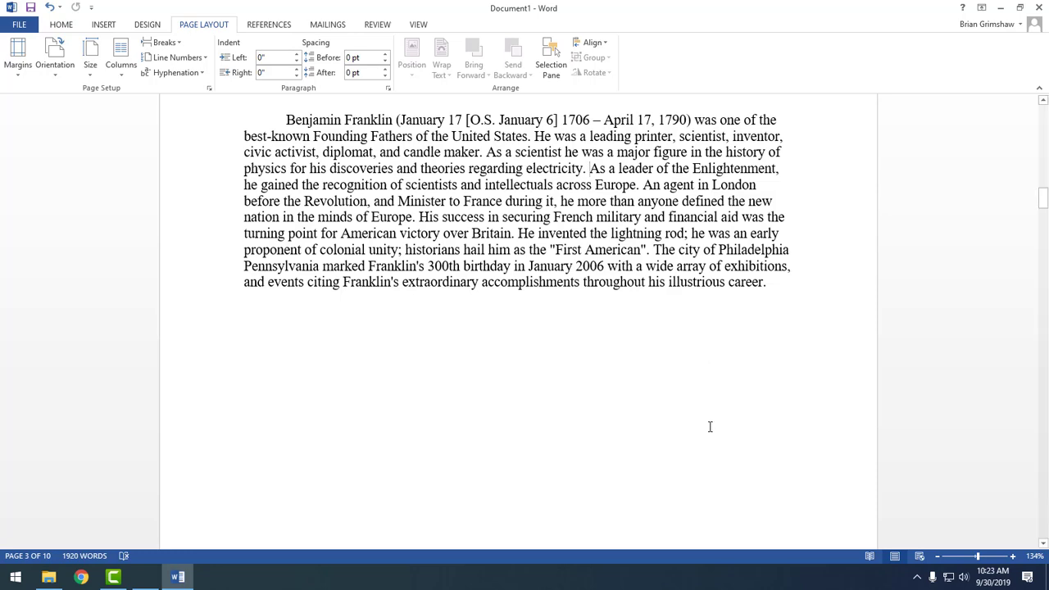
pyautogui.hotkey('ctrl', 'z')
pyautogui.scroll(-5, 710, 427)
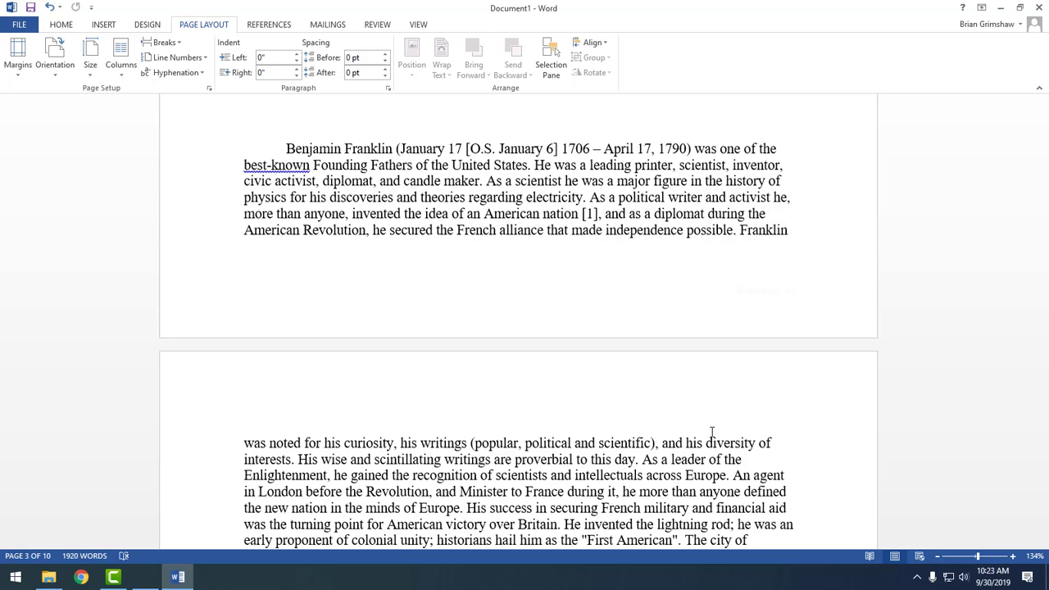
pyautogui.keyDown('ctrl'); pyautogui.scroll(-5, 443, 103); pyautogui.keyUp('ctrl')
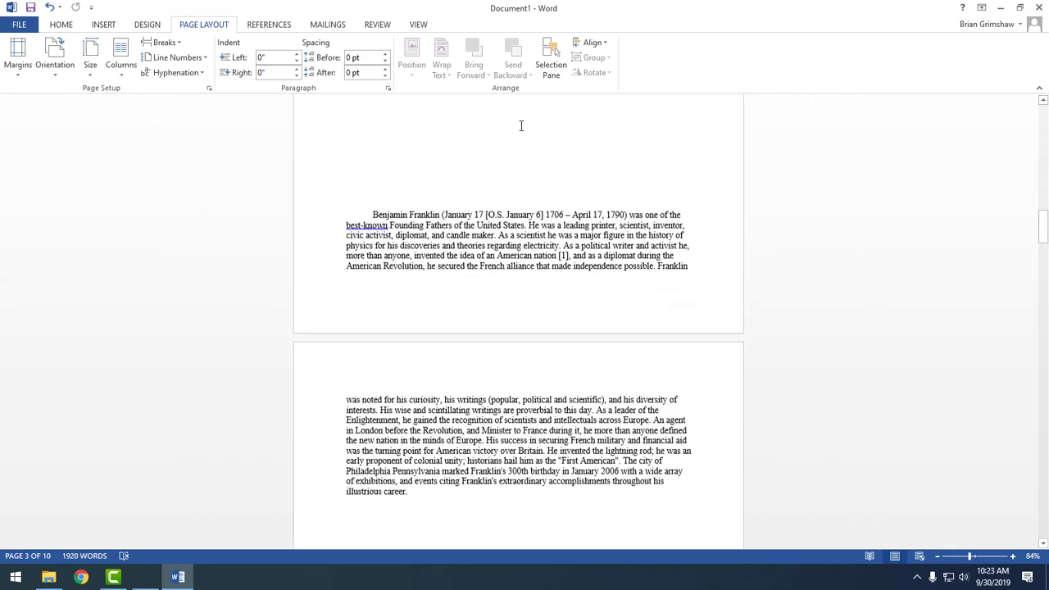
pyautogui.scroll(6, 520, 125)
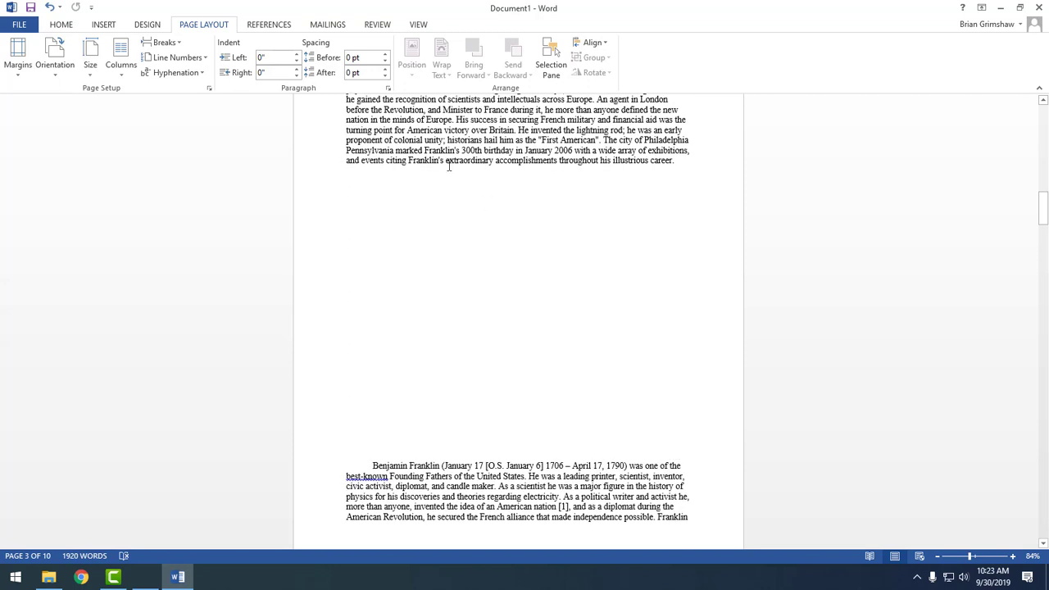
pyautogui.moveTo(394, 120); pyautogui.dragTo(578, 497)
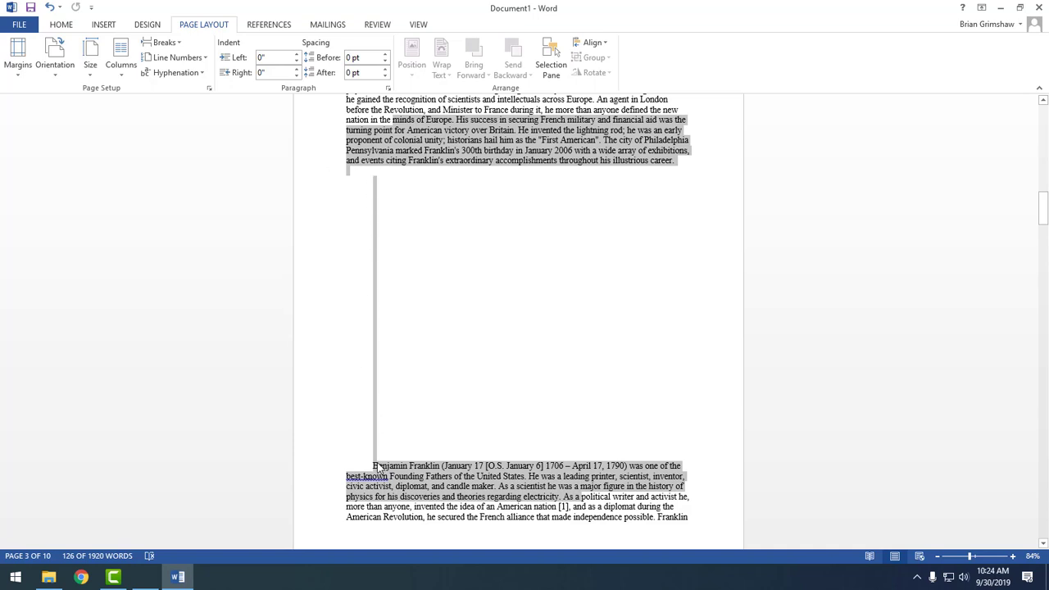
pyautogui.click(672, 162)
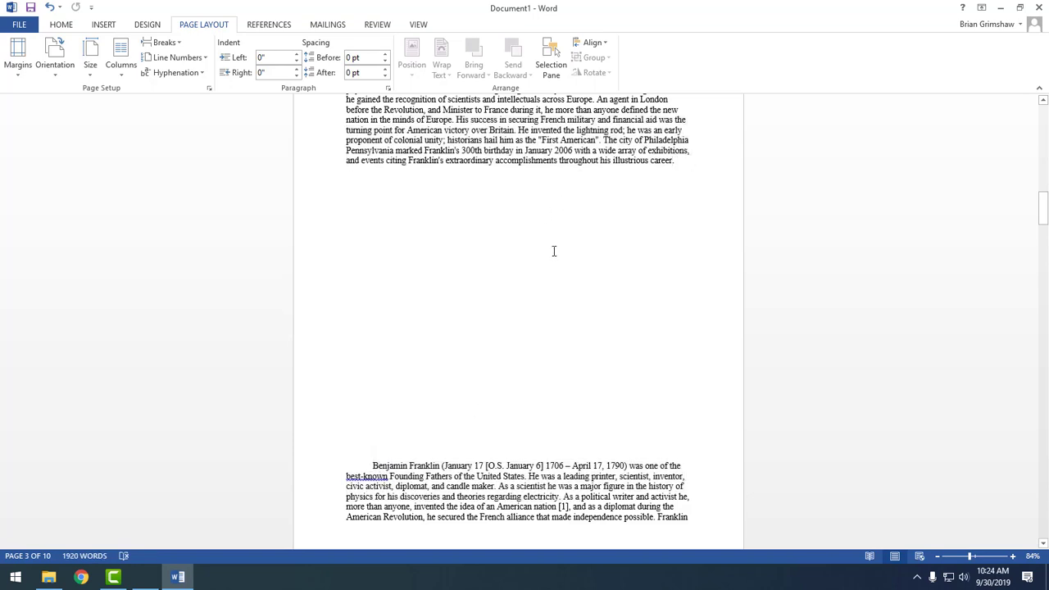
# Add more blank lines before the second paragraph to push it back onto its own page.
pyautogui.click(372, 467)
pyautogui.press('Return')
pyautogui.hotkey('ctrl', 'Return')
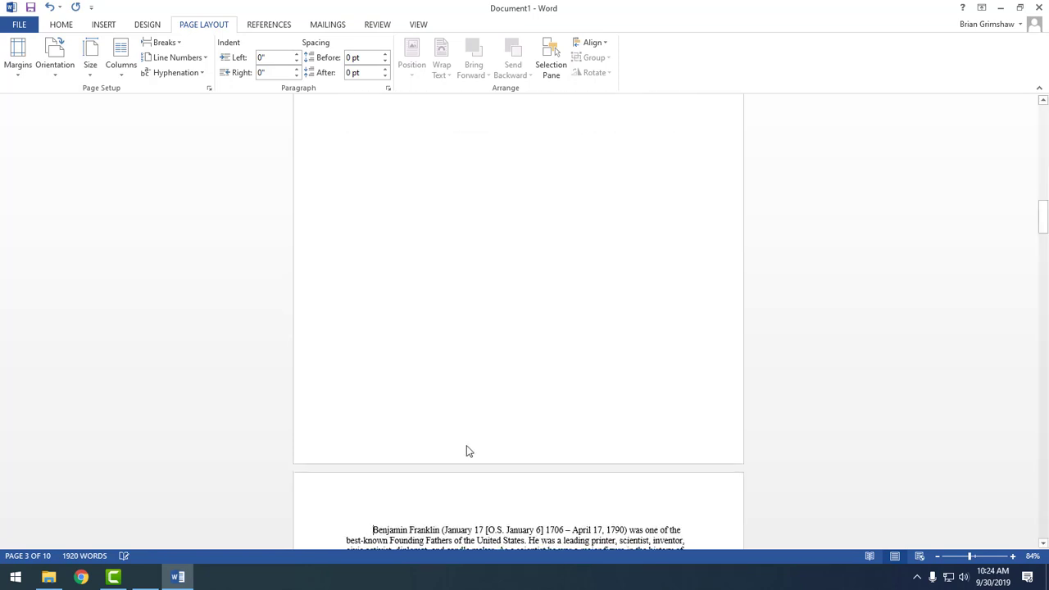
pyautogui.hotkey('ctrl', 'z')
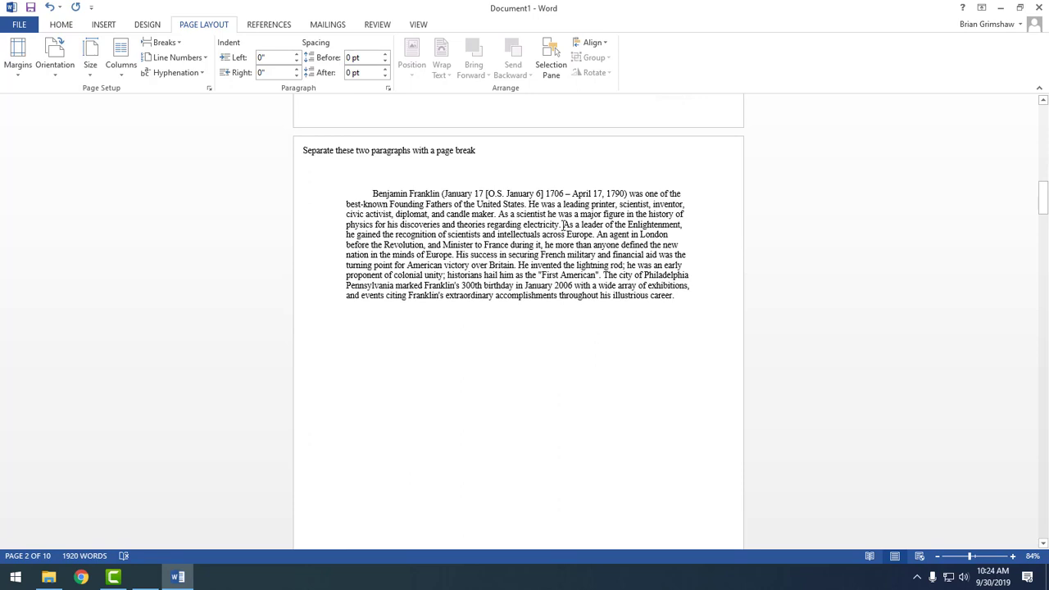
# Copy the "As a leader of the Enlightenment" passage, paste it five times after the first paragraph, and check the second paragraph's position.
pyautogui.moveTo(562, 224); pyautogui.dragTo(624, 266)
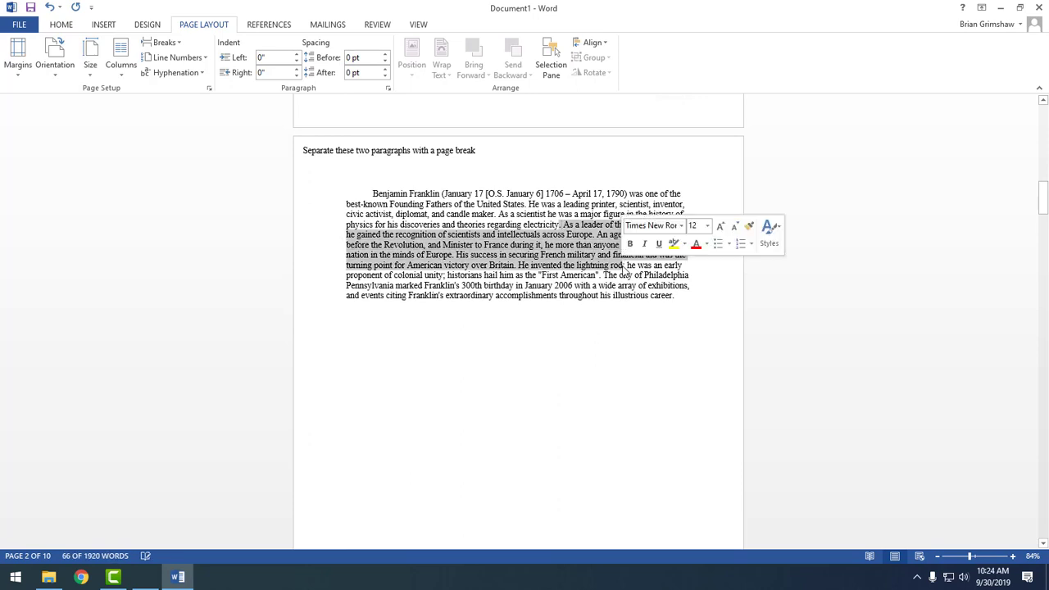
pyautogui.click(691, 306)
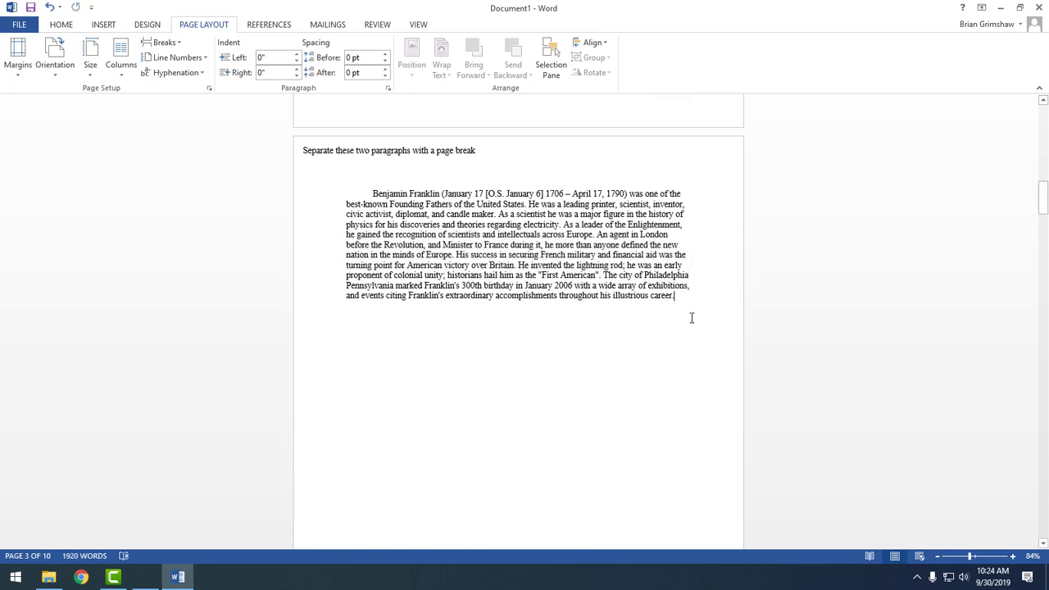
pyautogui.hotkey('ctrl', 'v')
pyautogui.hotkey('ctrl', 'v')
pyautogui.hotkey('ctrl', 'v')
pyautogui.hotkey('ctrl', 'v')
pyautogui.hotkey('ctrl', 'v')
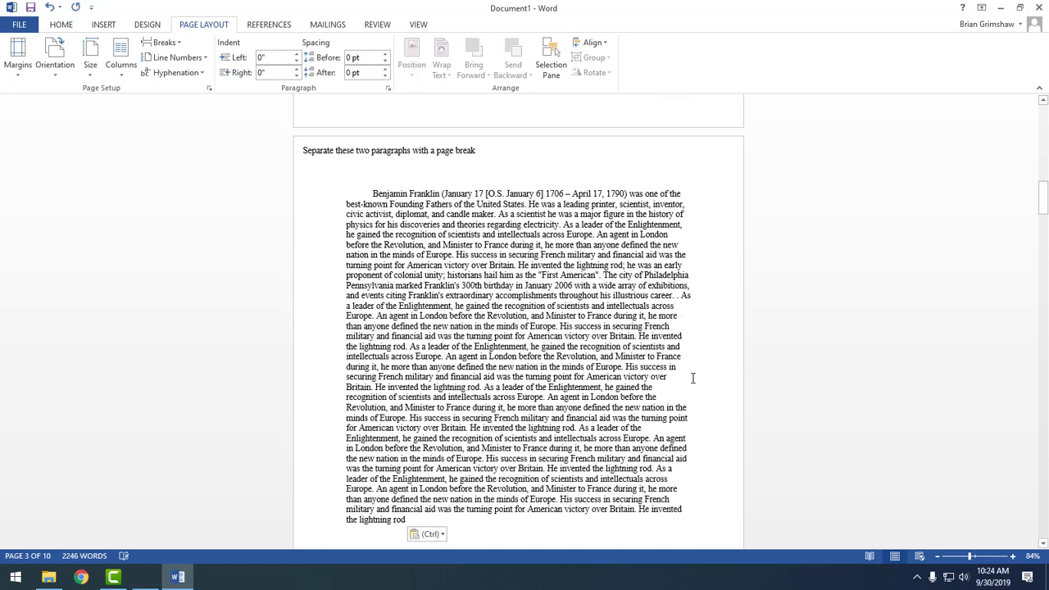
pyautogui.scroll(-10, 693, 378)
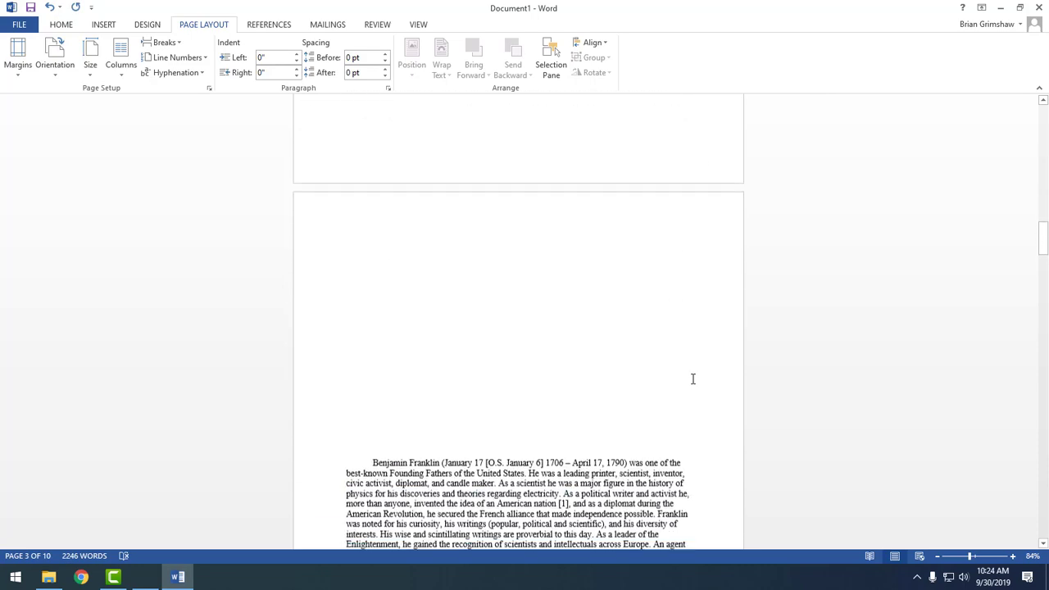
pyautogui.scroll(-3, 693, 379)
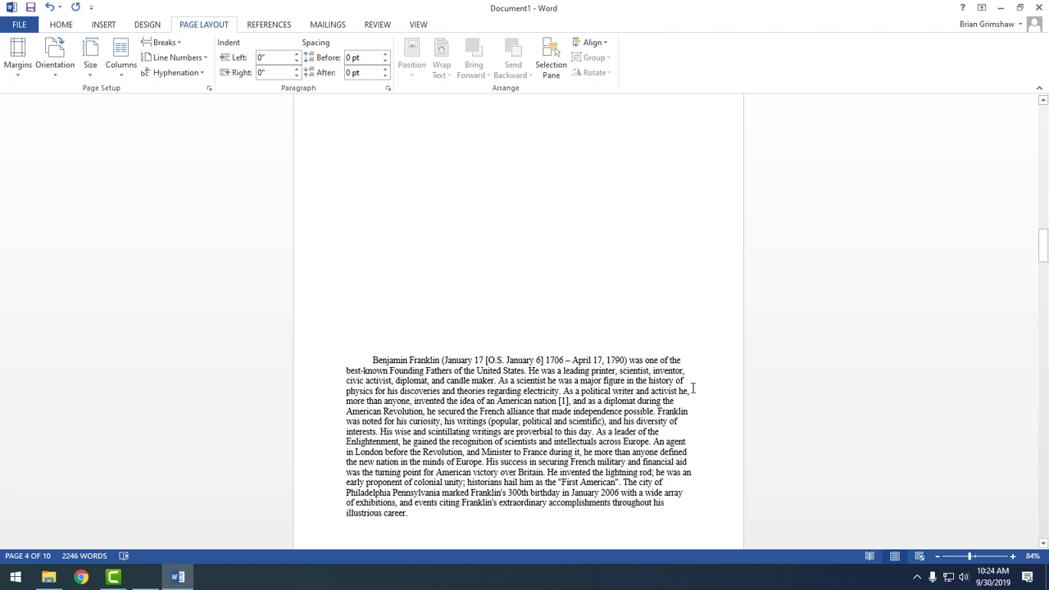
# Undo the pasted passages, the added blank lines and the text deletion in the two-paragraph exercise.
pyautogui.press('Delete')
pyautogui.press('Delete')
pyautogui.press('Delete')
pyautogui.press('Delete')
pyautogui.press('Delete')
pyautogui.press('Delete')
pyautogui.press('Delete')
pyautogui.press('Delete')
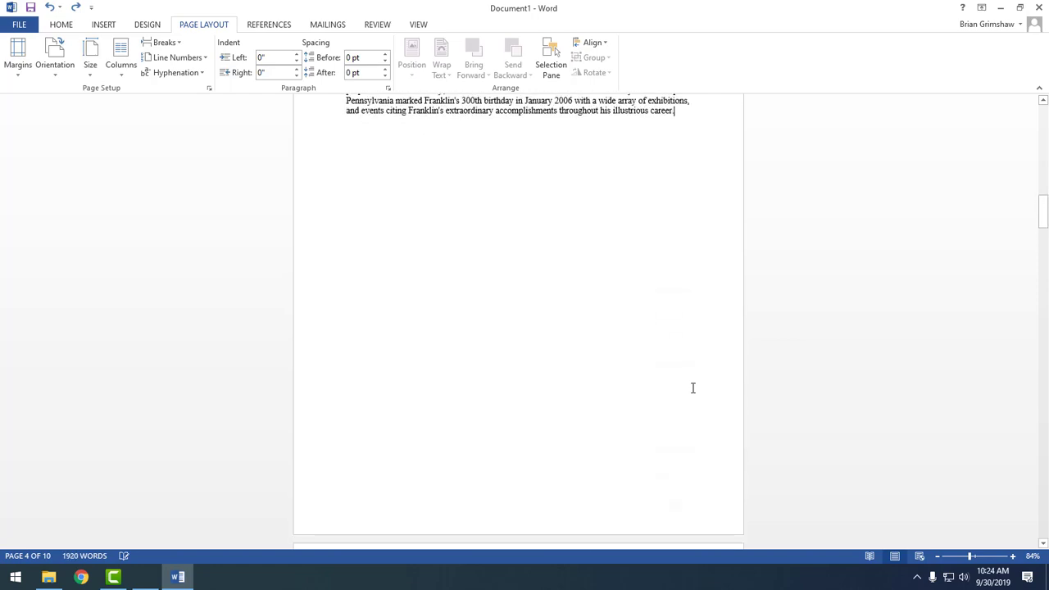
pyautogui.hotkey('ctrl', 'z')
pyautogui.hotkey('ctrl', 'z')
pyautogui.hotkey('ctrl', 'z')
pyautogui.hotkey('ctrl', 'z')
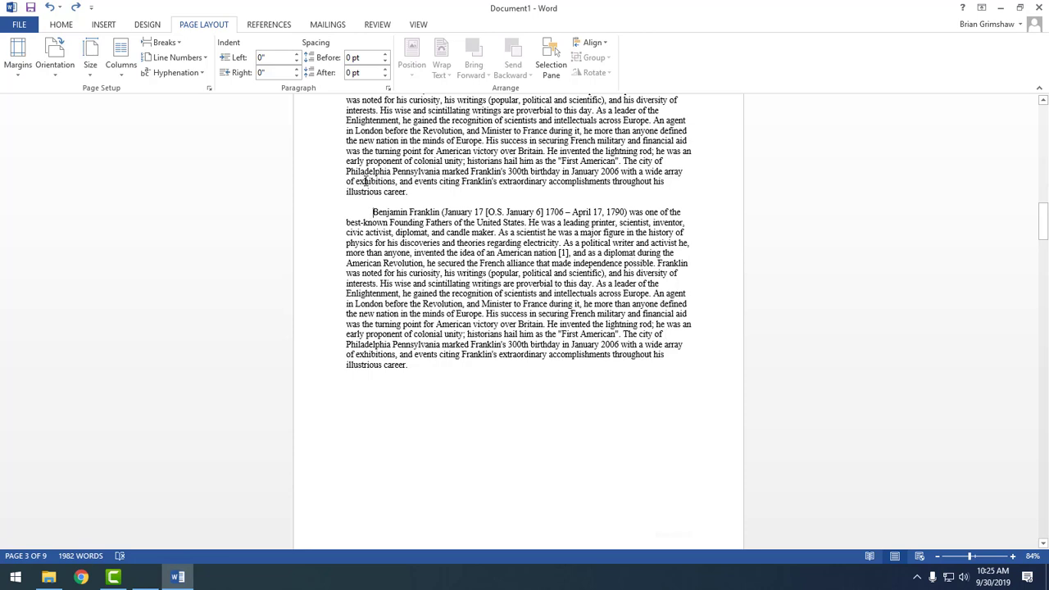
# Insert a page break directly before the second Benjamin Franklin paragraph, keeping its first-line tab indent.
pyautogui.click(374, 211)
pyautogui.press('BackSpace')
pyautogui.press('Tab')
pyautogui.keyDown('ctrl'); pyautogui.scroll(7, 371, 214); pyautogui.keyUp('ctrl')
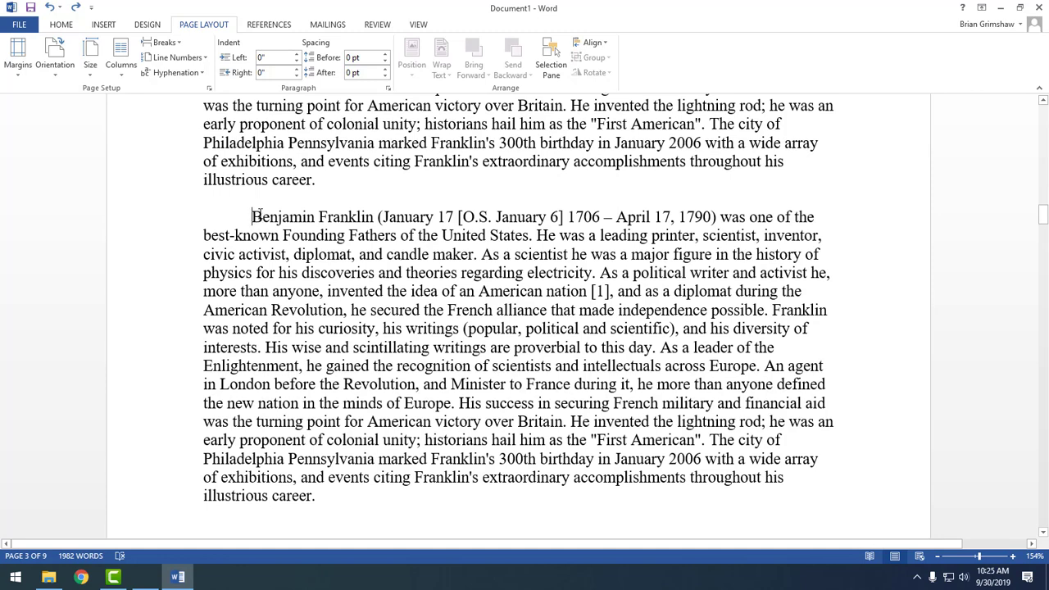
pyautogui.scroll(1, 331, 213)
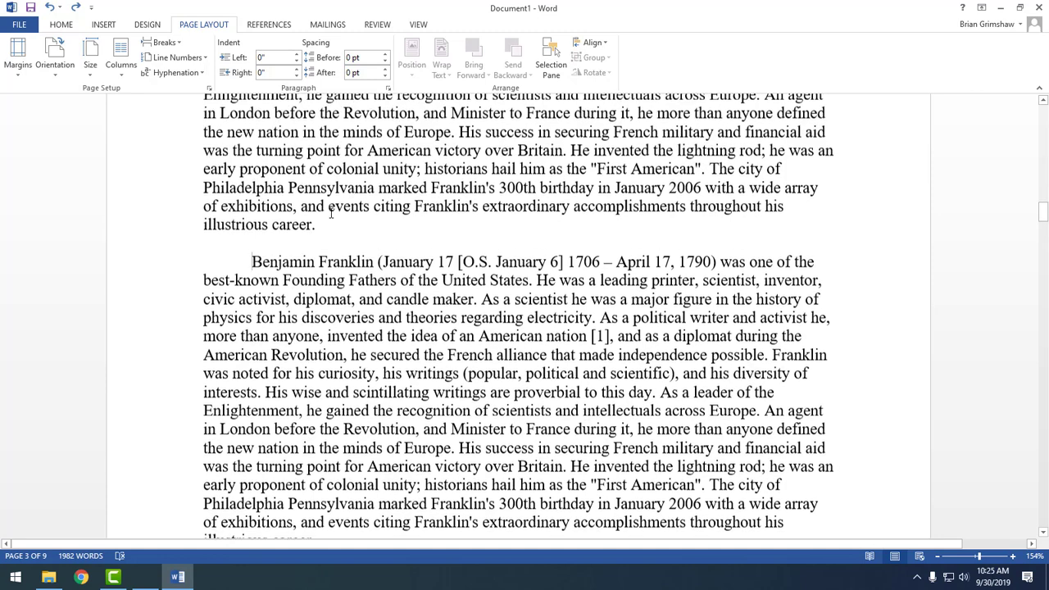
pyautogui.click(113, 26)
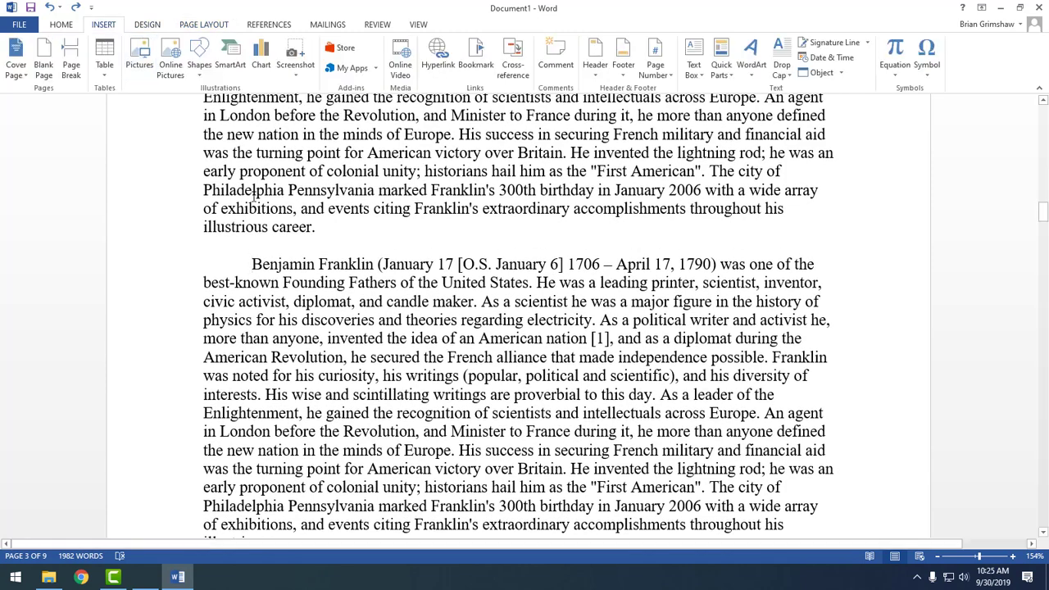
pyautogui.click(70, 71)
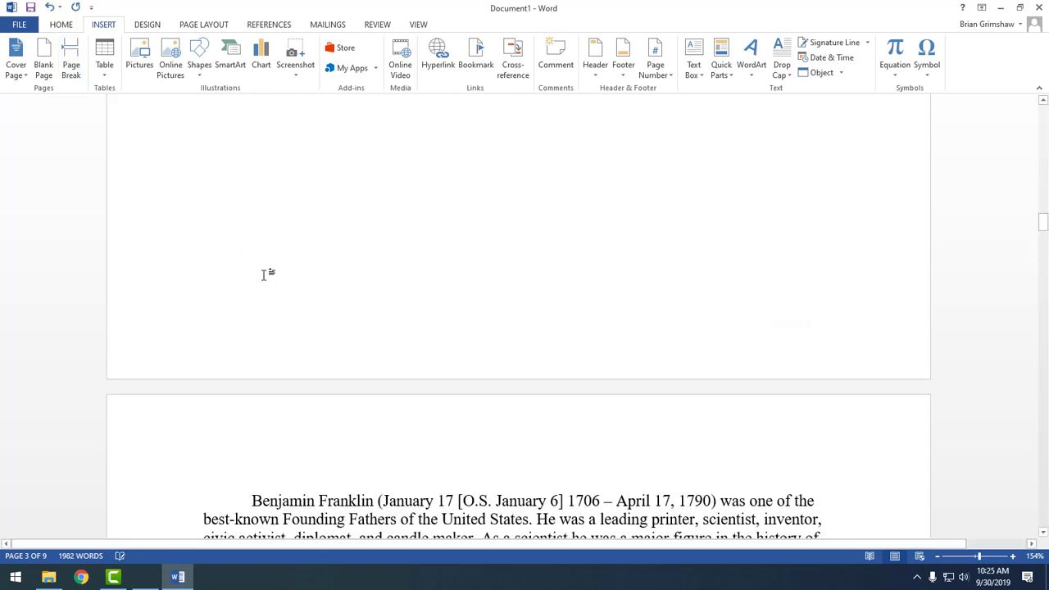
pyautogui.click(203, 26)
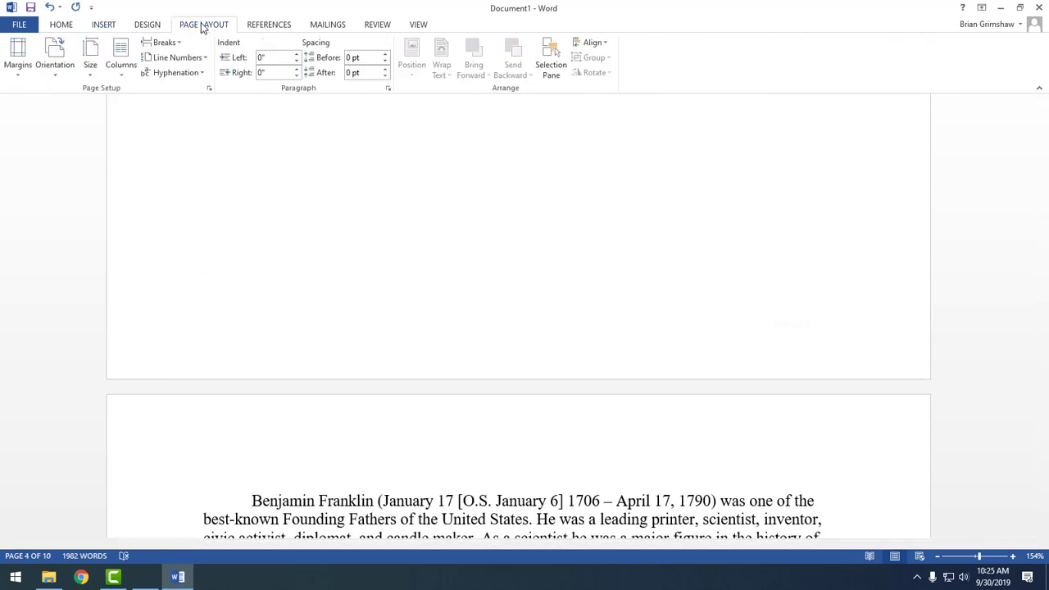
pyautogui.click(175, 43)
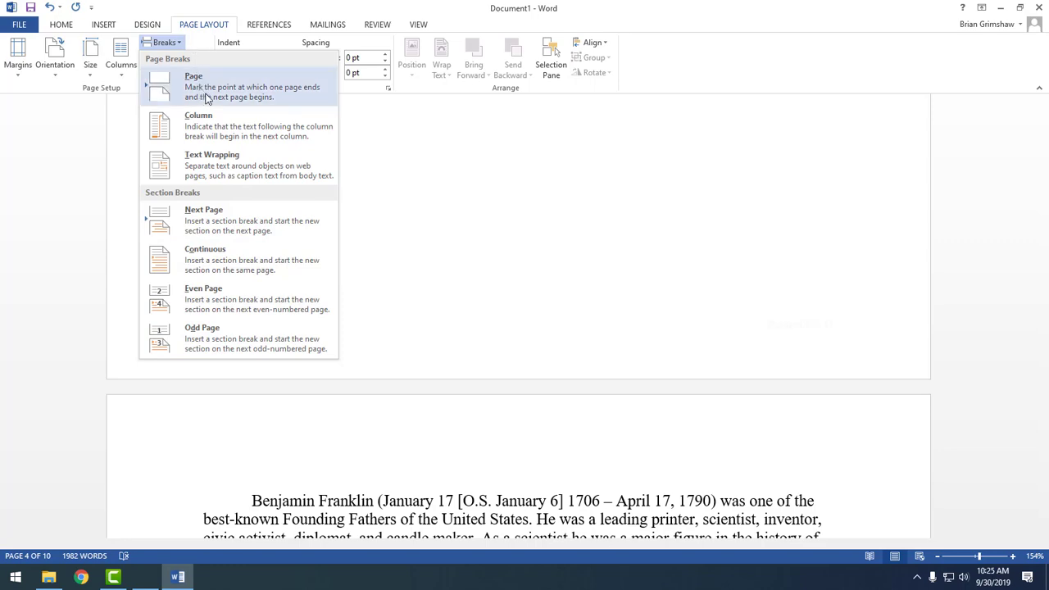
pyautogui.click(621, 325)
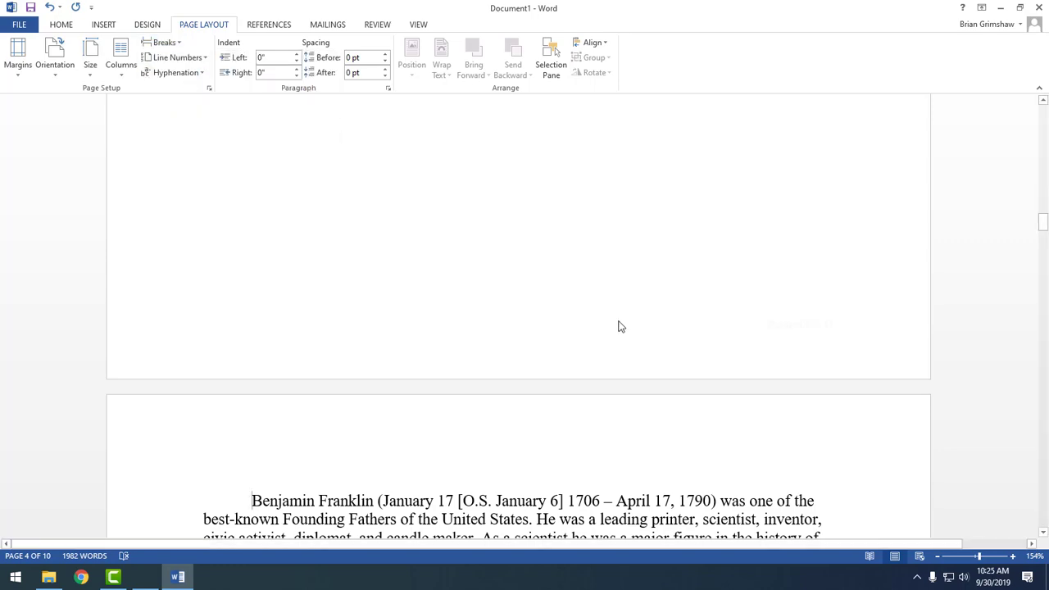
pyautogui.scroll(6, 581, 247)
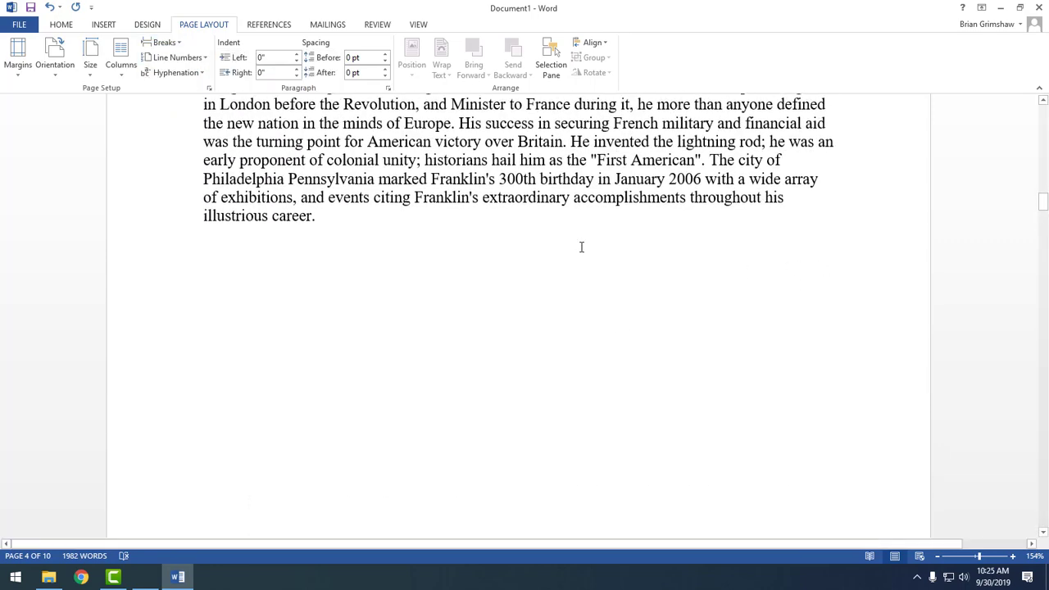
pyautogui.keyDown('ctrl'); pyautogui.scroll(-5, 581, 247); pyautogui.keyUp('ctrl')
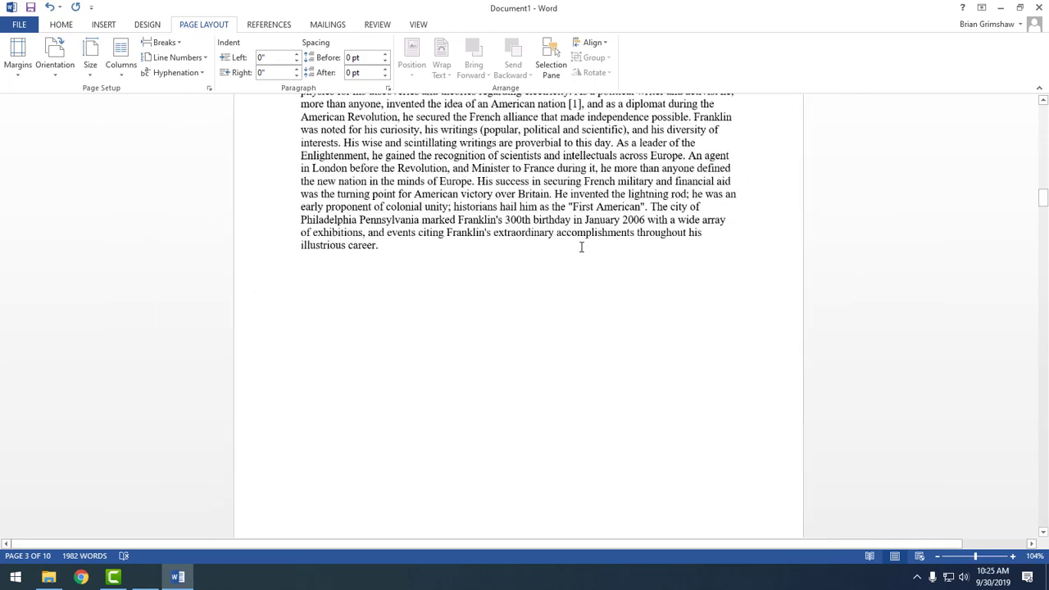
# Paste the copied "As a leader of the Enlightenment" passage six times at the end of the first paragraph and check the second paragraph's position.
pyautogui.moveTo(326, 205); pyautogui.dragTo(635, 257)
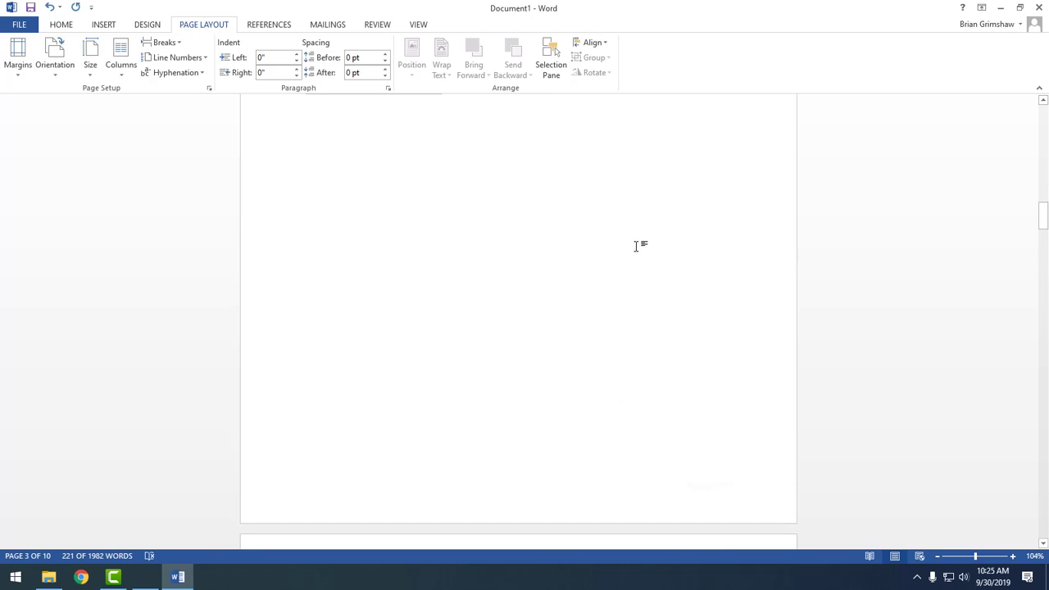
pyautogui.scroll(3, 636, 245)
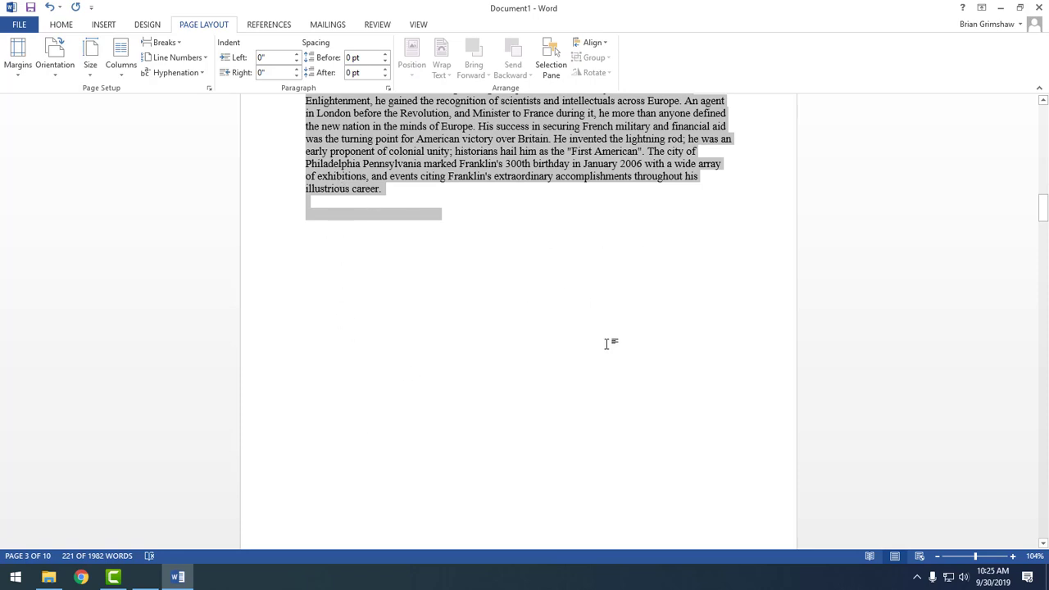
pyautogui.click(477, 205)
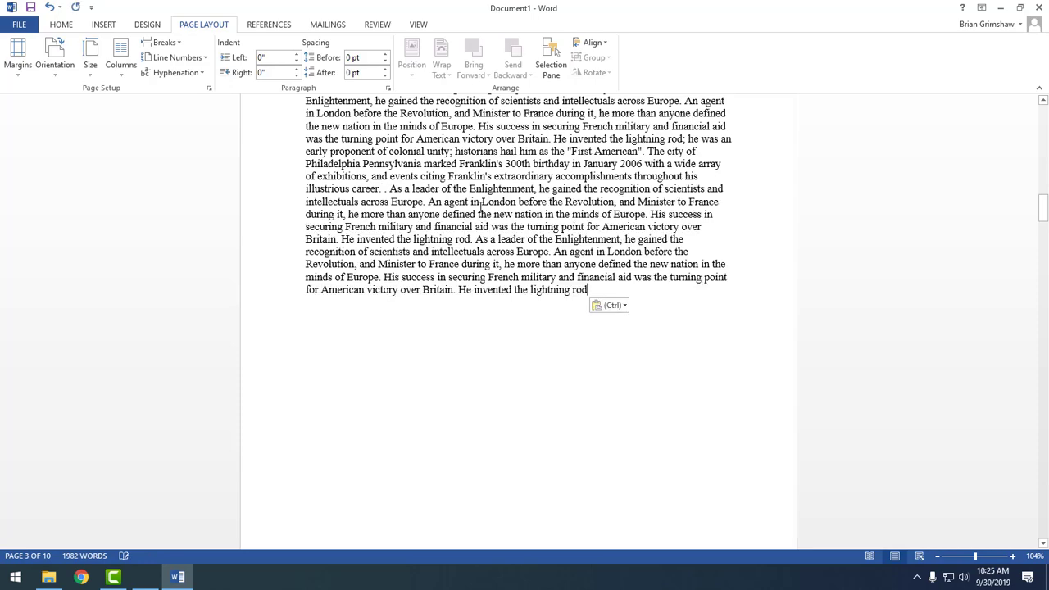
pyautogui.hotkey('ctrl', 'v')
pyautogui.hotkey('ctrl', 'v')
pyautogui.hotkey('ctrl', 'v')
pyautogui.hotkey('ctrl', 'v')
pyautogui.hotkey('ctrl', 'v')
pyautogui.hotkey('ctrl', 'v')
pyautogui.scroll(5, 655, 283)
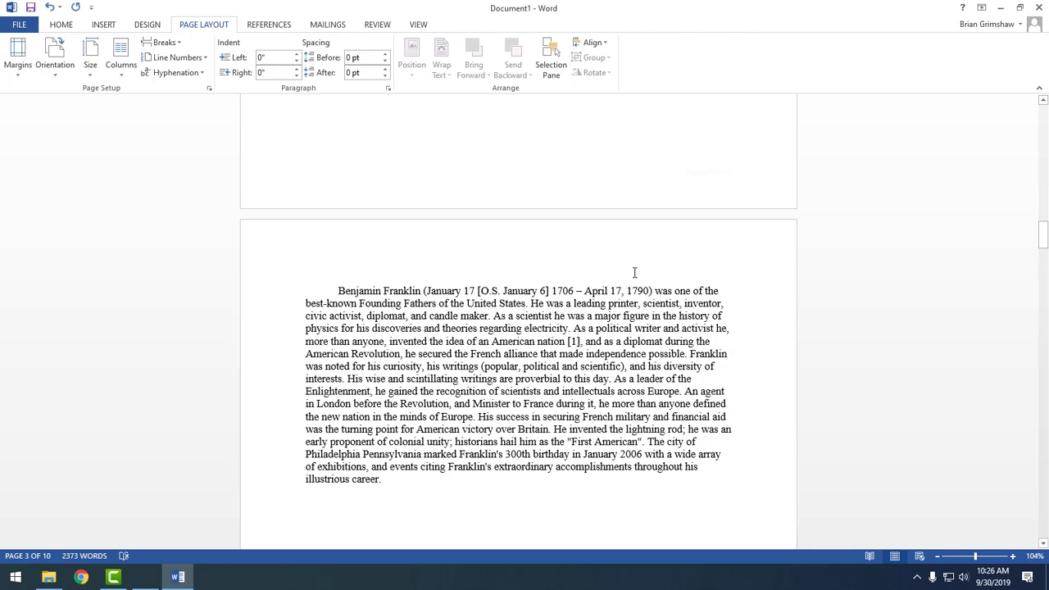
# Delete a large block of the lengthened first paragraph, from "writings are proverbial" onward, and check where the second paragraph starts.
pyautogui.scroll(4, 635, 272)
pyautogui.scroll(-10, 634, 272)
pyautogui.moveTo(462, 151); pyautogui.dragTo(761, 524)
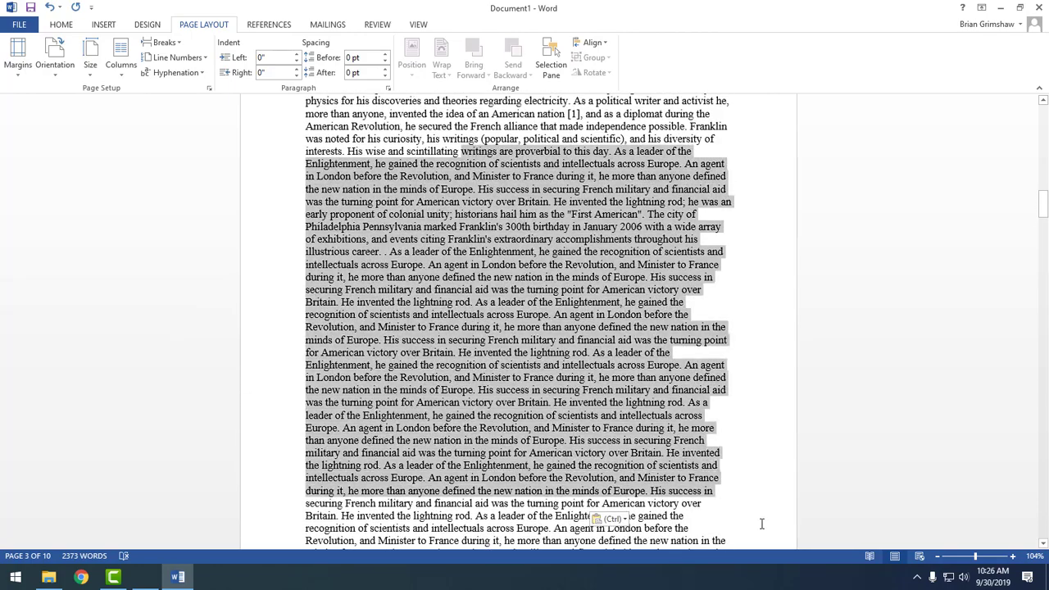
pyautogui.press('Delete')
pyautogui.scroll(5, 726, 398)
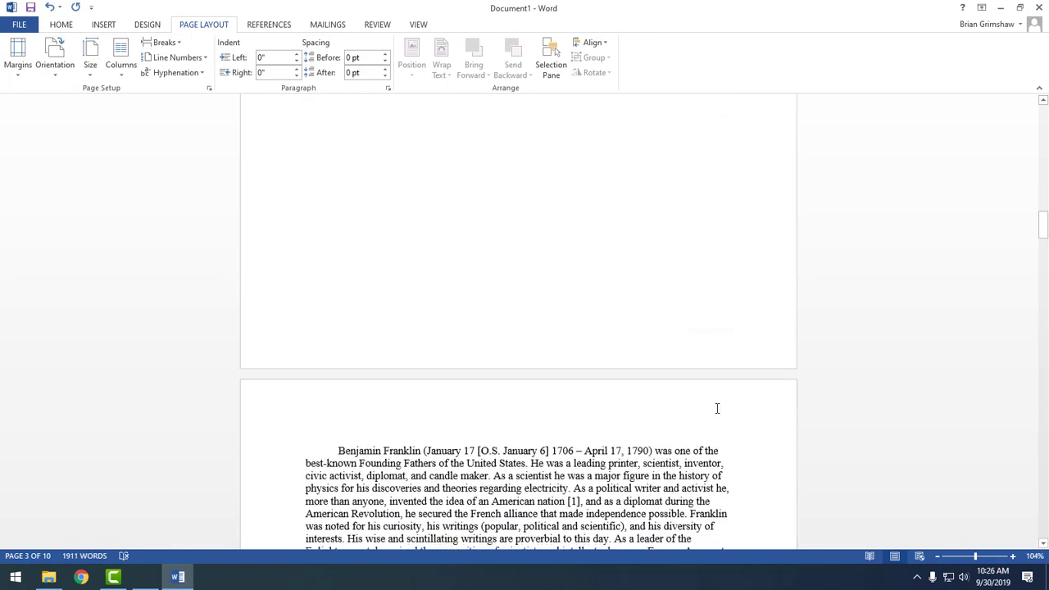
pyautogui.scroll(-5, 717, 409)
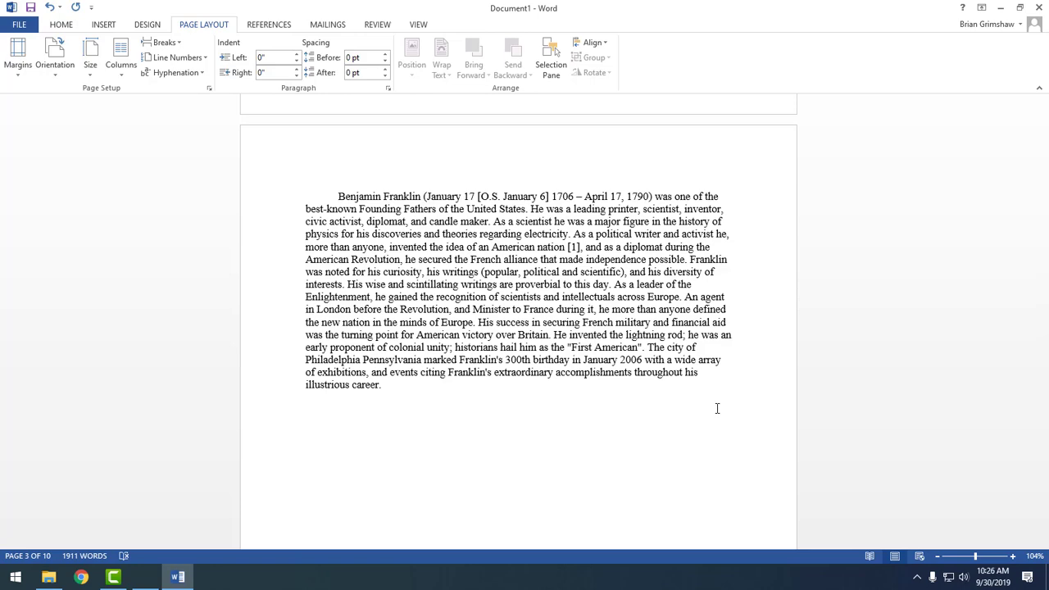
# Undo the block deletion and all the passages pasted after the first Benjamin Franklin paragraph.
pyautogui.hotkey('ctrl', 'z')
pyautogui.hotkey('ctrl', 'z')
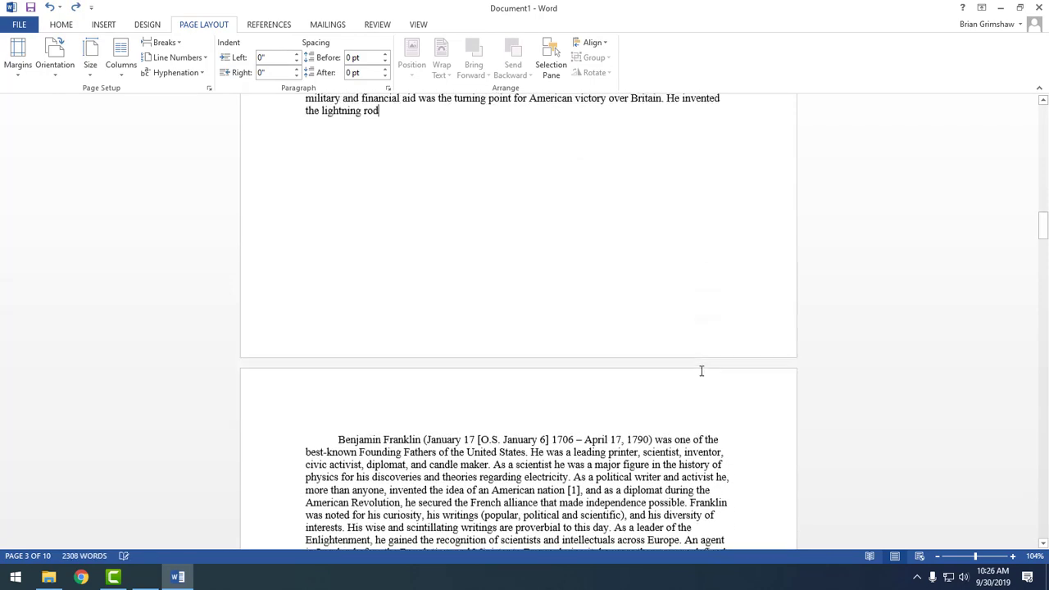
pyautogui.hotkey('ctrl', 'z')
pyautogui.hotkey('ctrl', 'z')
pyautogui.hotkey('ctrl', 'z')
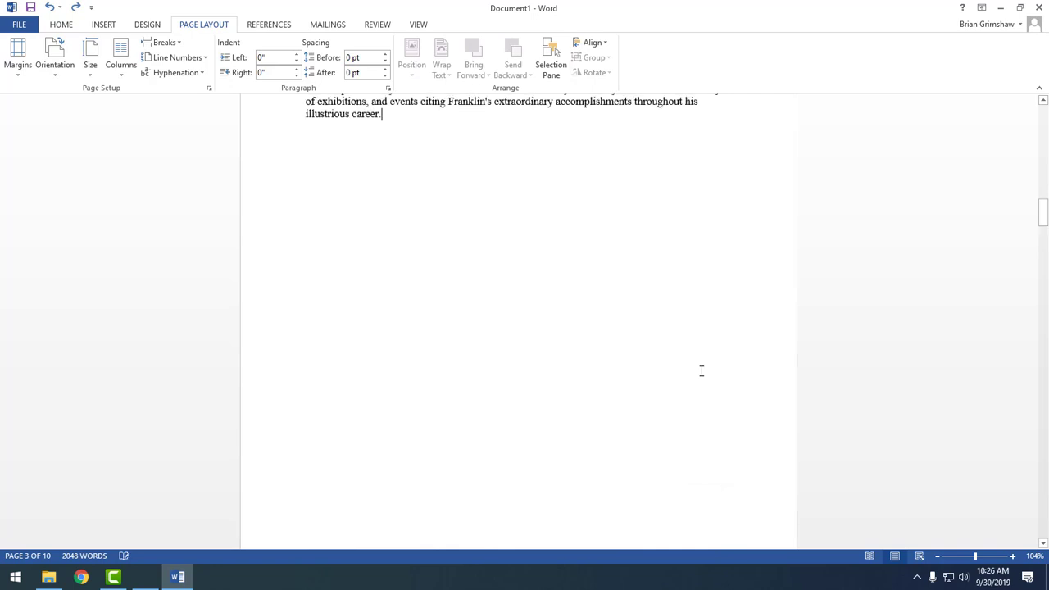
pyautogui.hotkey('ctrl', 'z')
pyautogui.hotkey('ctrl', 'z')
pyautogui.hotkey('ctrl', 'z')
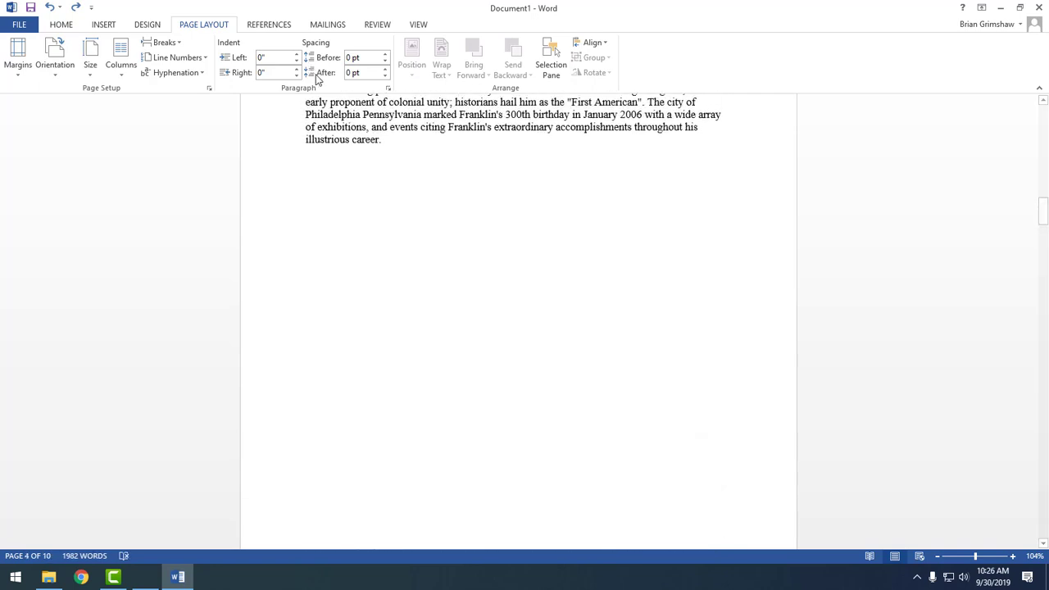
pyautogui.hotkey('ctrl', 'z')
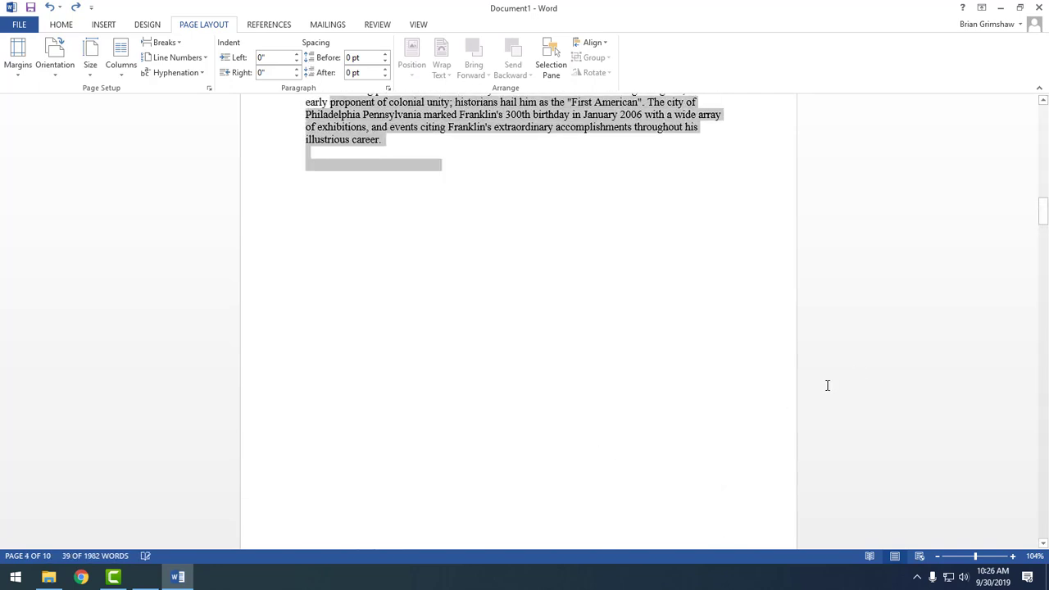
pyautogui.click(567, 324)
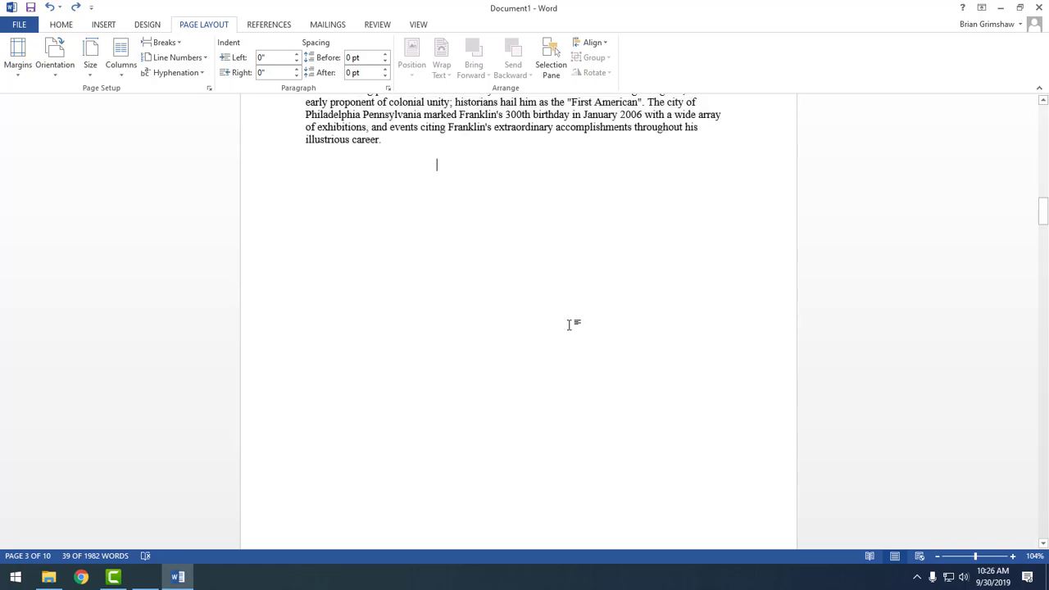
# In the "Adjust the text size" exercise, set the "Size 10" line to font size 10.
pyautogui.scroll(-20, 576, 333)
pyautogui.scroll(-8, 576, 333)
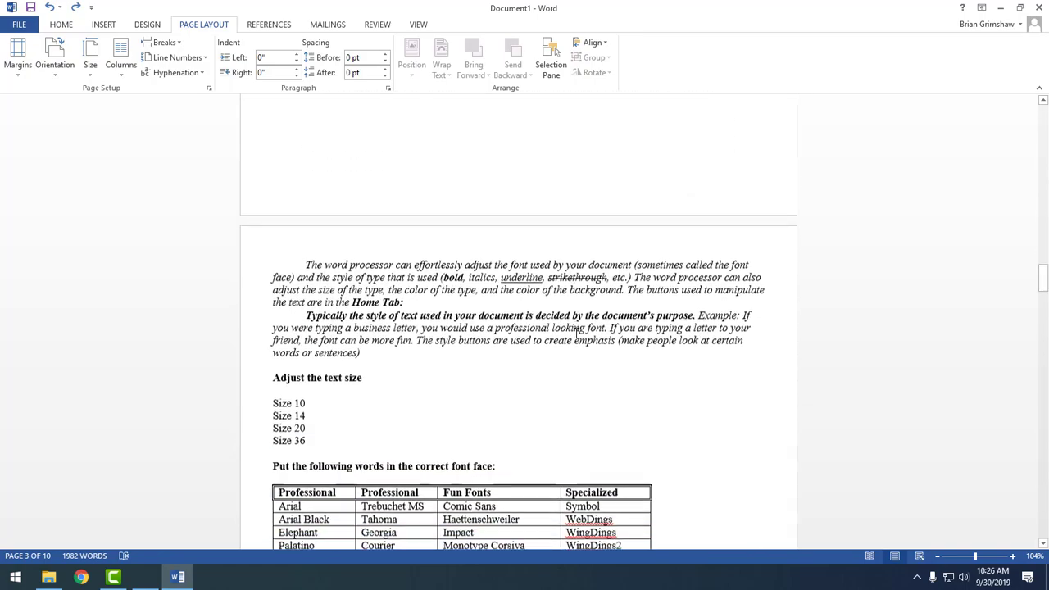
pyautogui.keyDown('ctrl'); pyautogui.scroll(9, 377, 300); pyautogui.keyUp('ctrl')
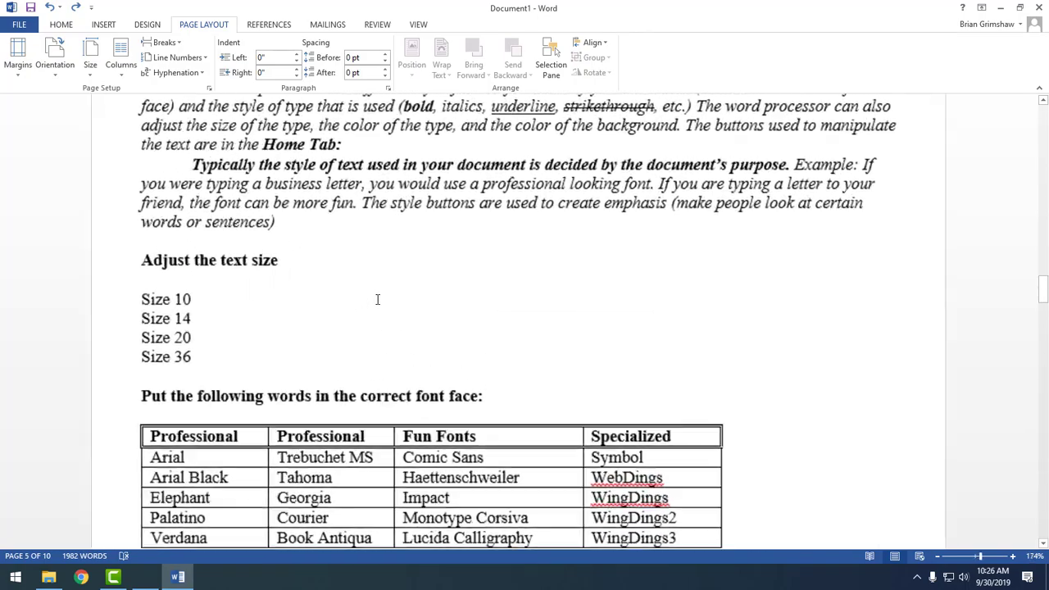
pyautogui.scroll(-1, 377, 299)
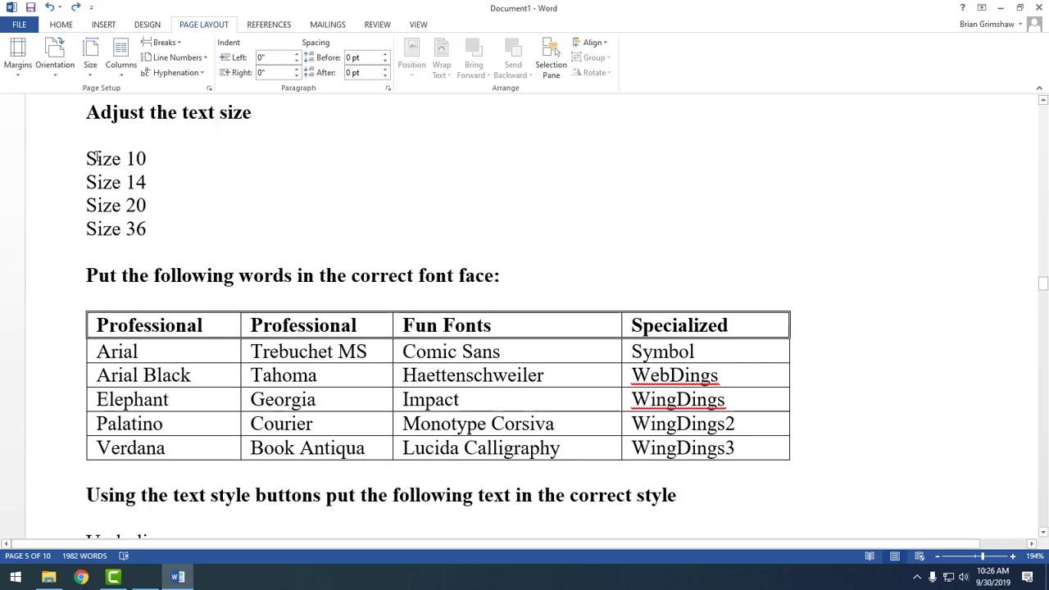
pyautogui.moveTo(86, 158); pyautogui.dragTo(149, 159)
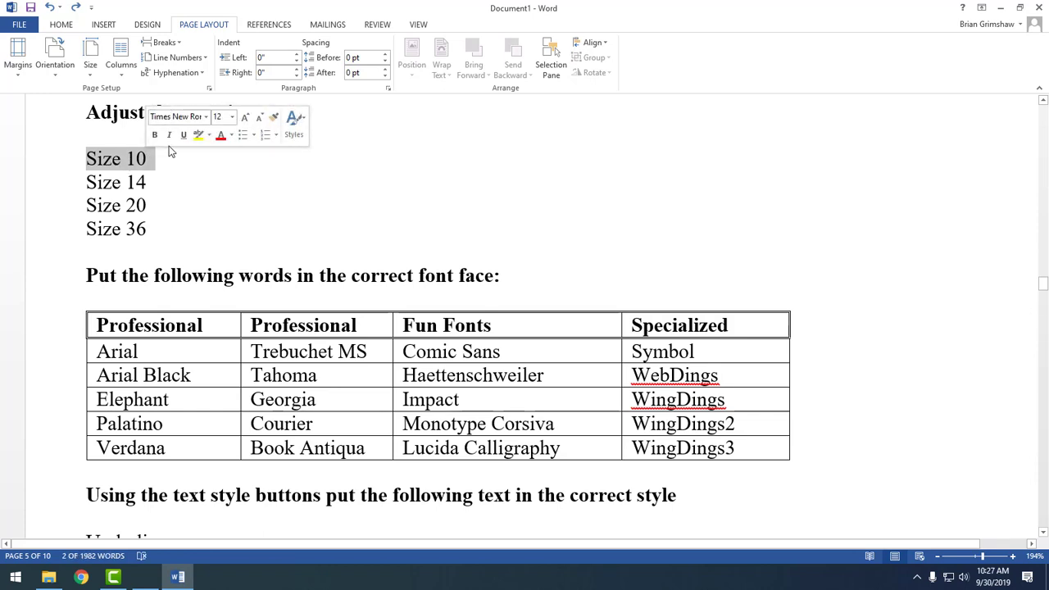
pyautogui.click(232, 117)
pyautogui.click(225, 159)
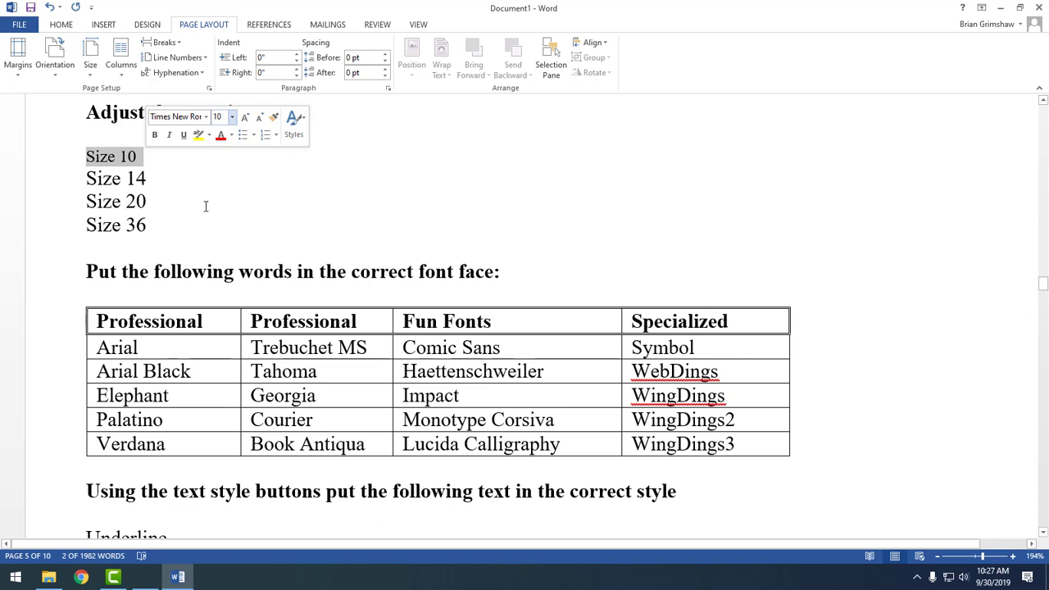
# Set the "Size 14" line to font size 14.
pyautogui.click(148, 178)
pyautogui.tripleClick(123, 181)
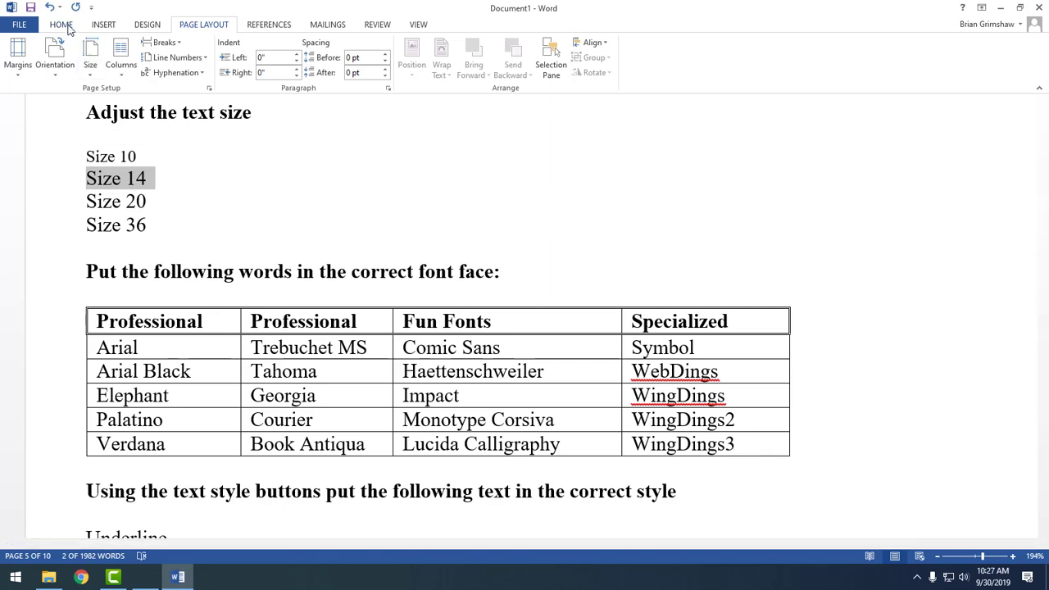
pyautogui.click(66, 25)
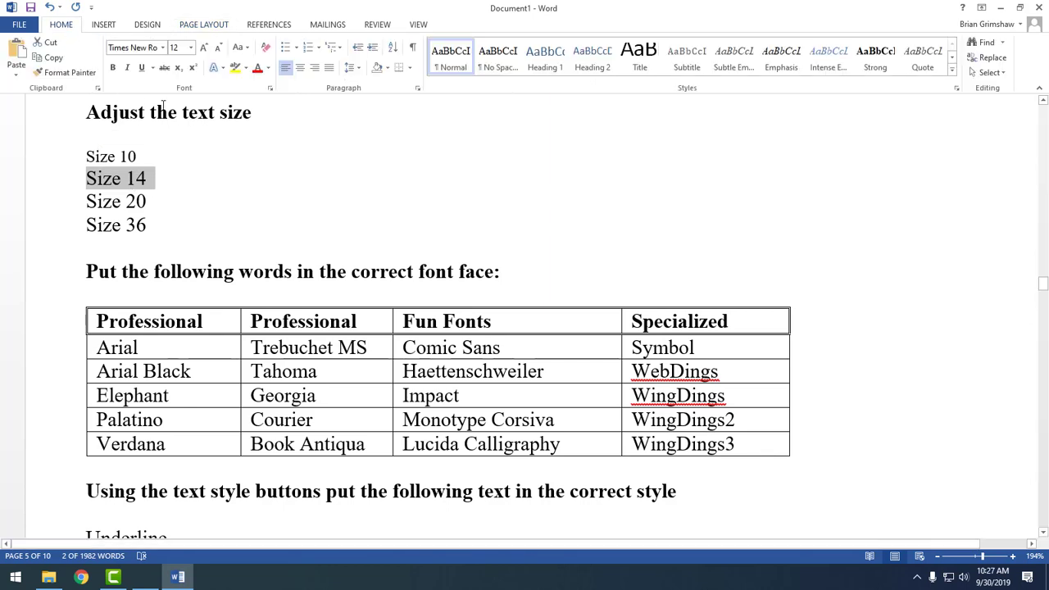
pyautogui.click(191, 47)
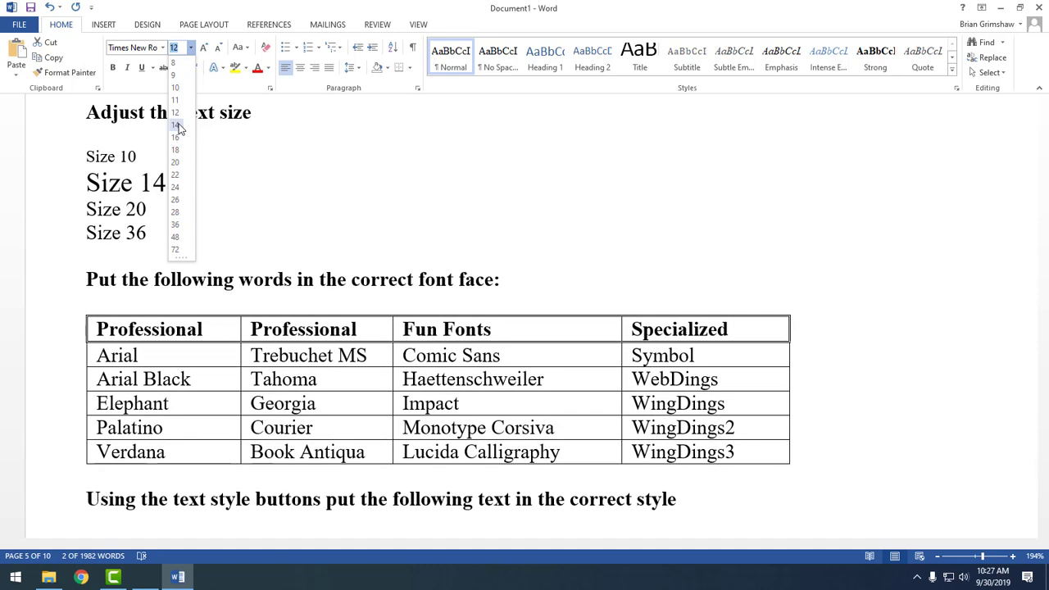
pyautogui.click(176, 125)
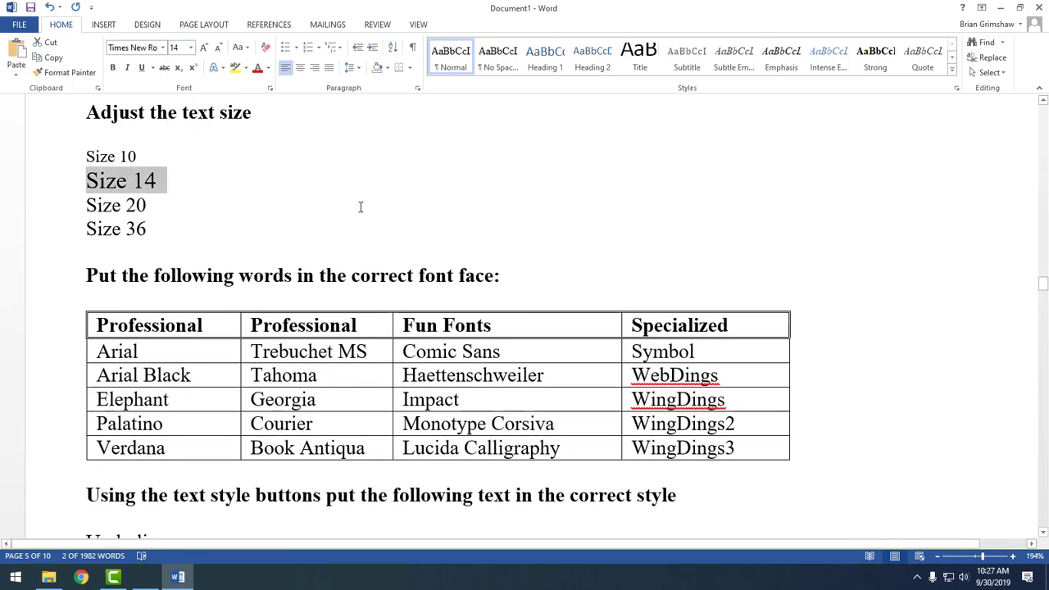
# Set the "Size 20" line to font size 20.
pyautogui.click(153, 206)
pyautogui.tripleClick(123, 208)
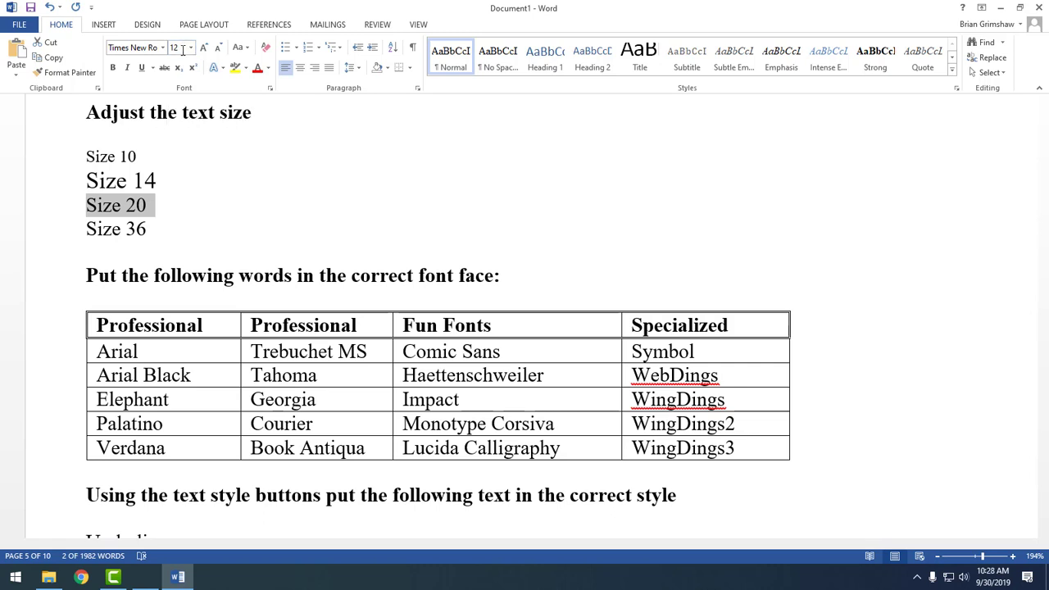
pyautogui.click(182, 47)
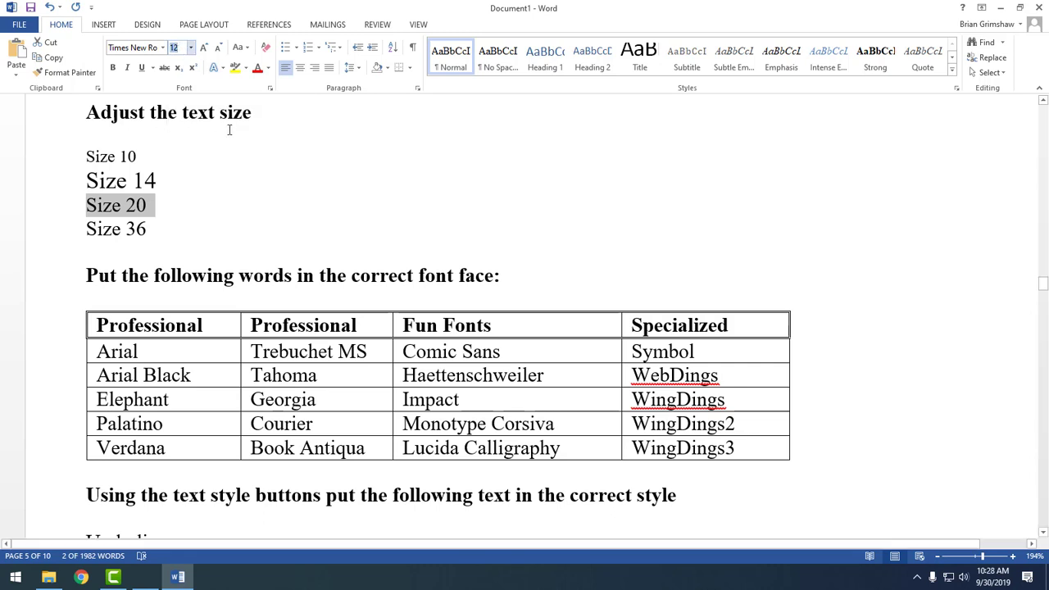
pyautogui.write('20')
pyautogui.press('Return')
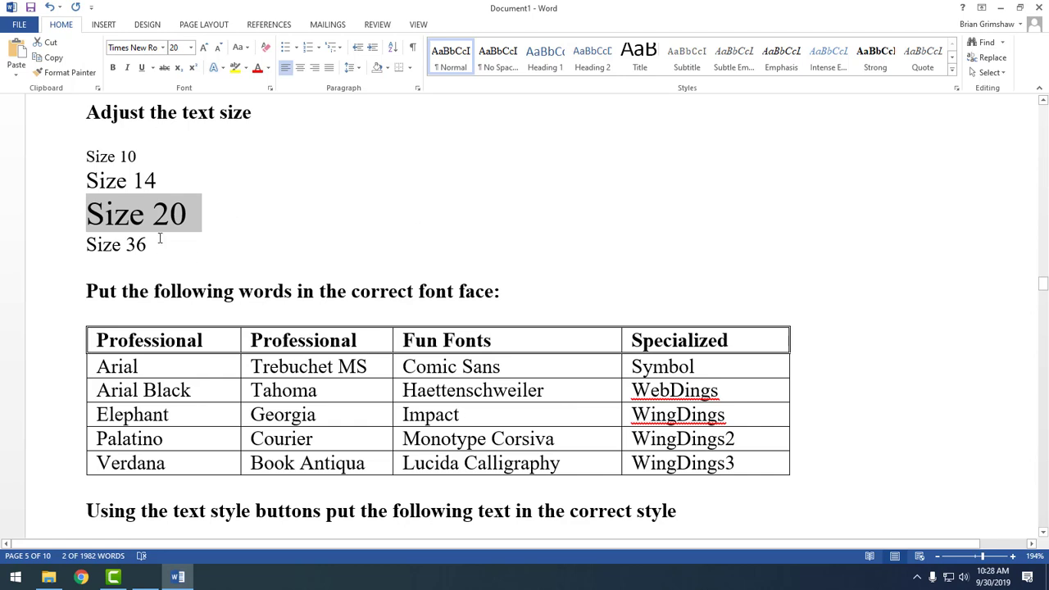
# Try custom font sizes 60 and 100 on the "Size 36" line.
pyautogui.moveTo(159, 250); pyautogui.dragTo(92, 250)
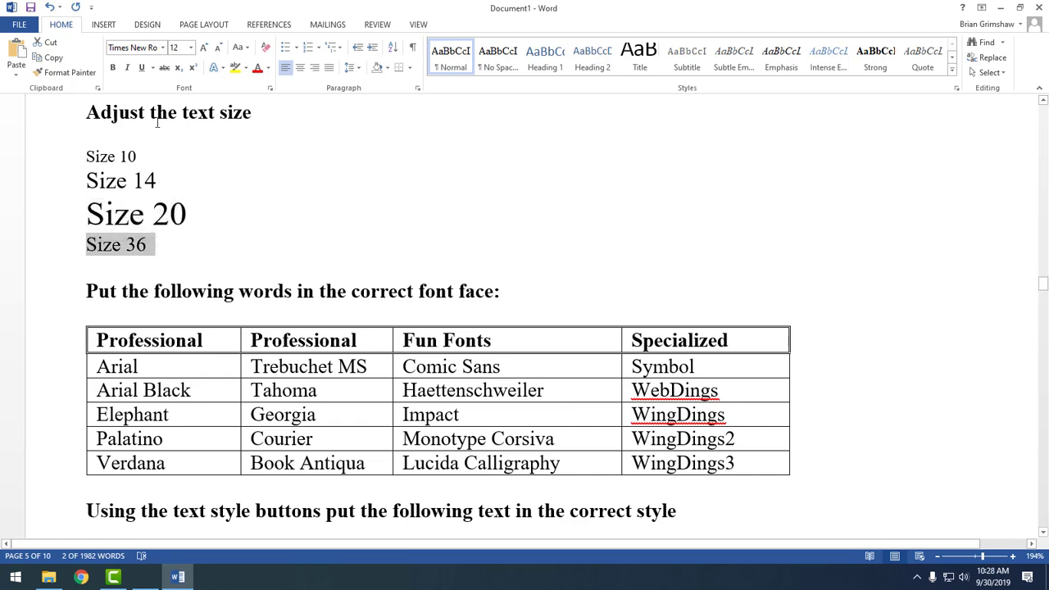
pyautogui.click(190, 46)
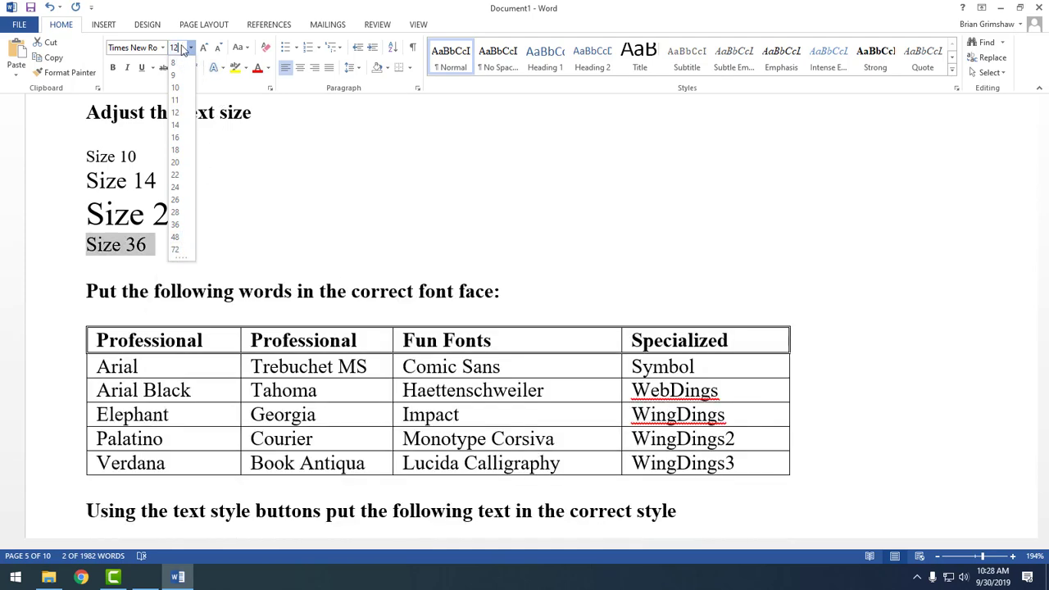
pyautogui.write('60')
pyautogui.press('Return')
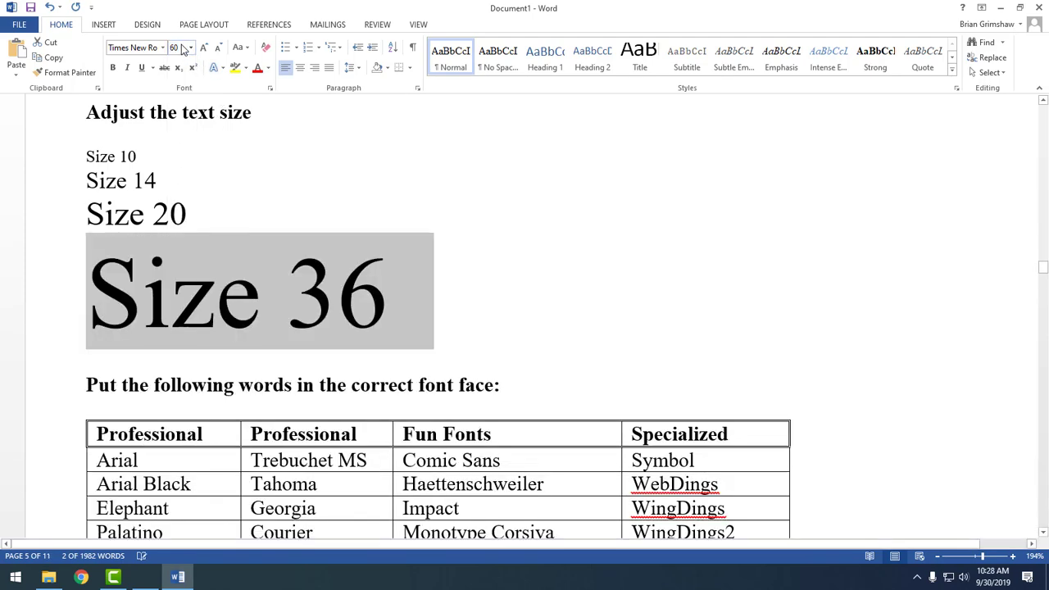
pyautogui.click(193, 48)
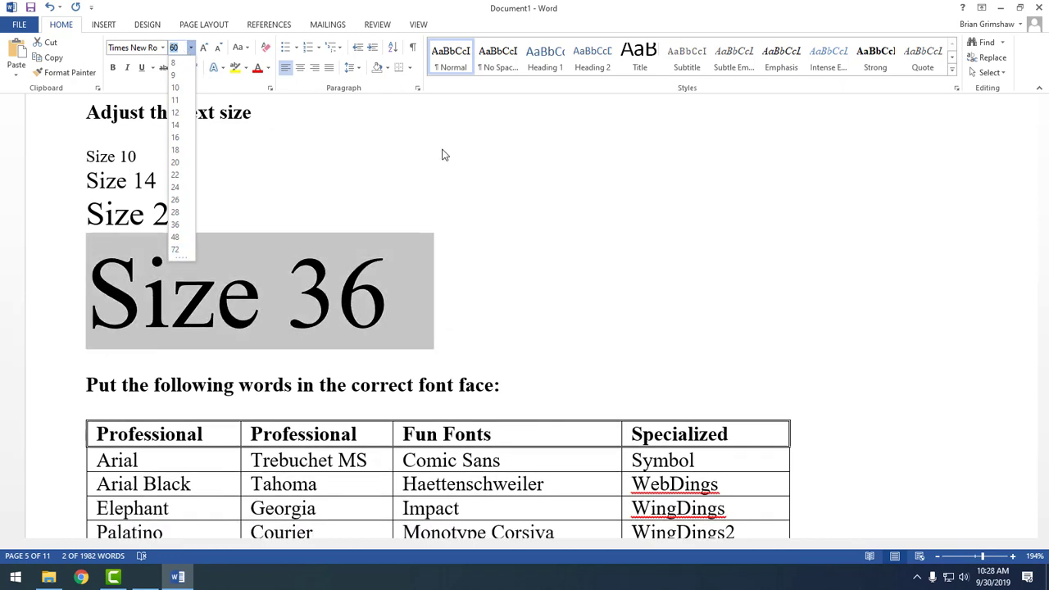
pyautogui.write('100')
pyautogui.press('Return')
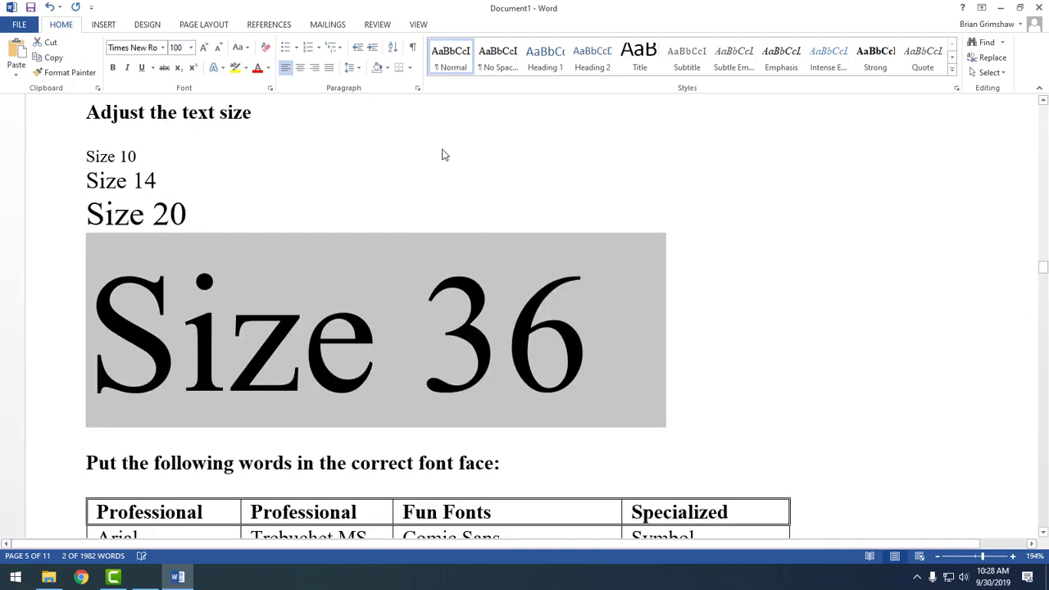
# Set the "Size 36" line to font size 500 and look over the enlarged text.
pyautogui.click(178, 47)
pyautogui.write('500')
pyautogui.press('Return')
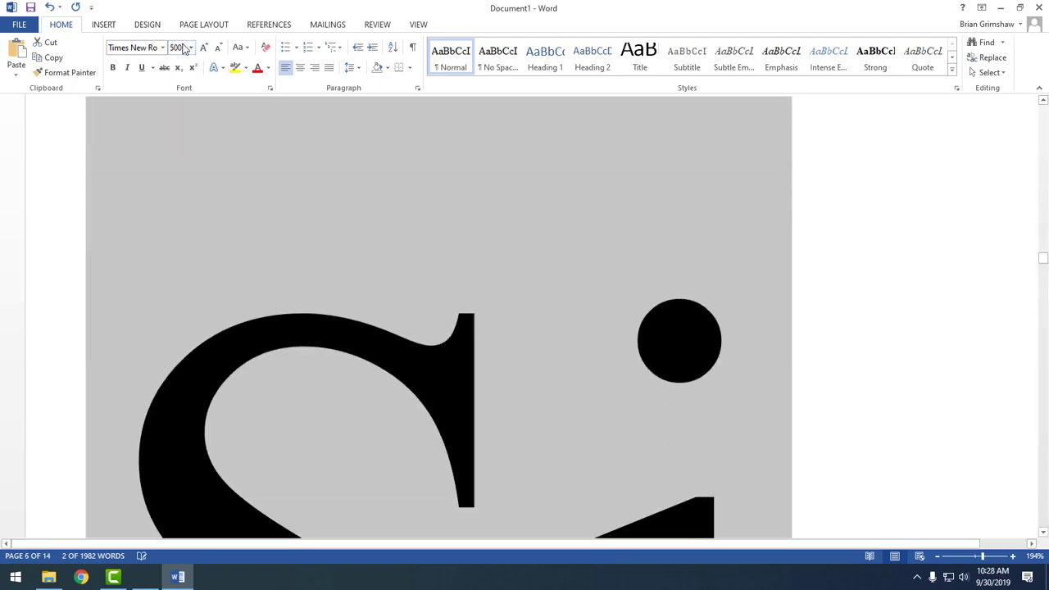
pyautogui.scroll(-5, 539, 264)
pyautogui.scroll(6, 539, 263)
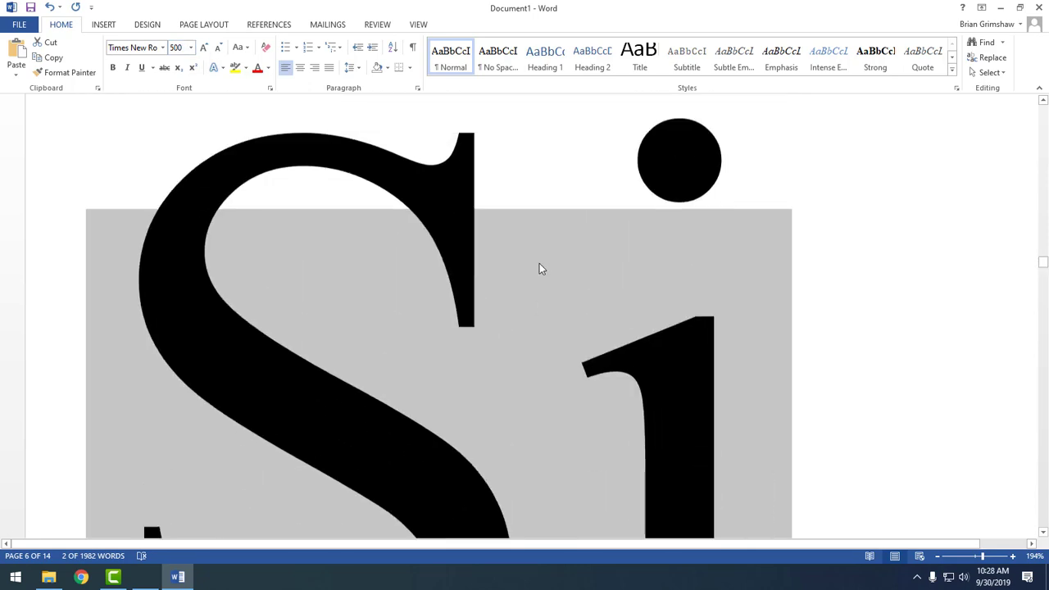
# Try font size 1638 on the "Size 36" line and look over the enlarged text.
pyautogui.scroll(1, 540, 269)
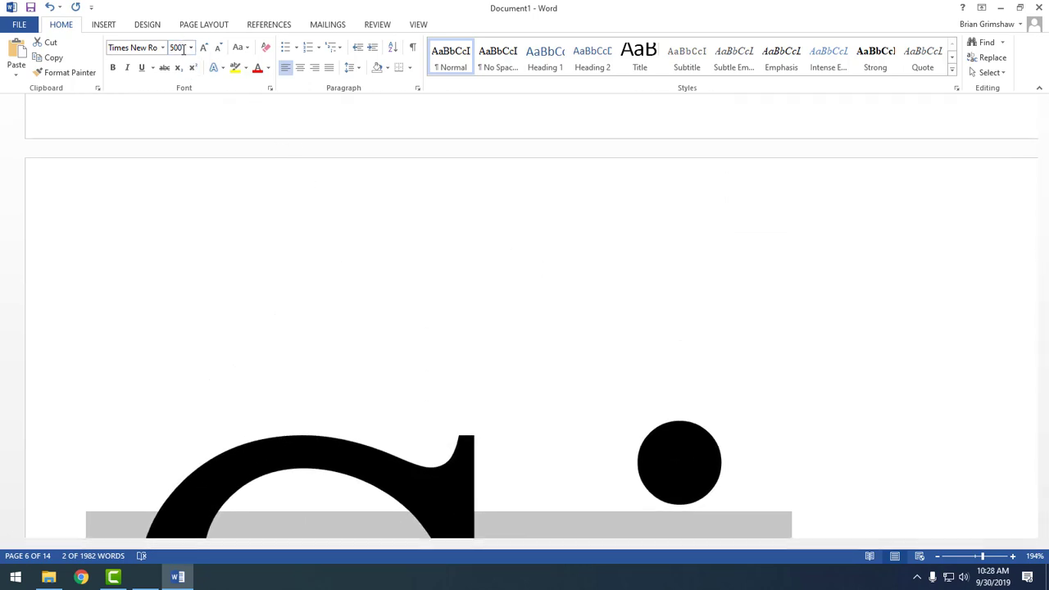
pyautogui.click(182, 47)
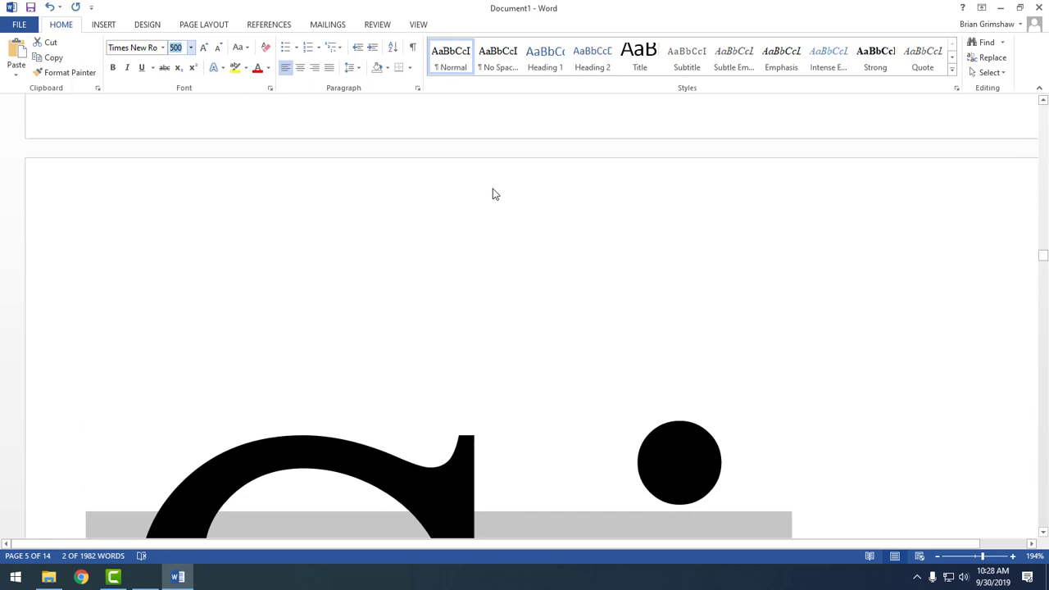
pyautogui.write('1638')
pyautogui.press('Return')
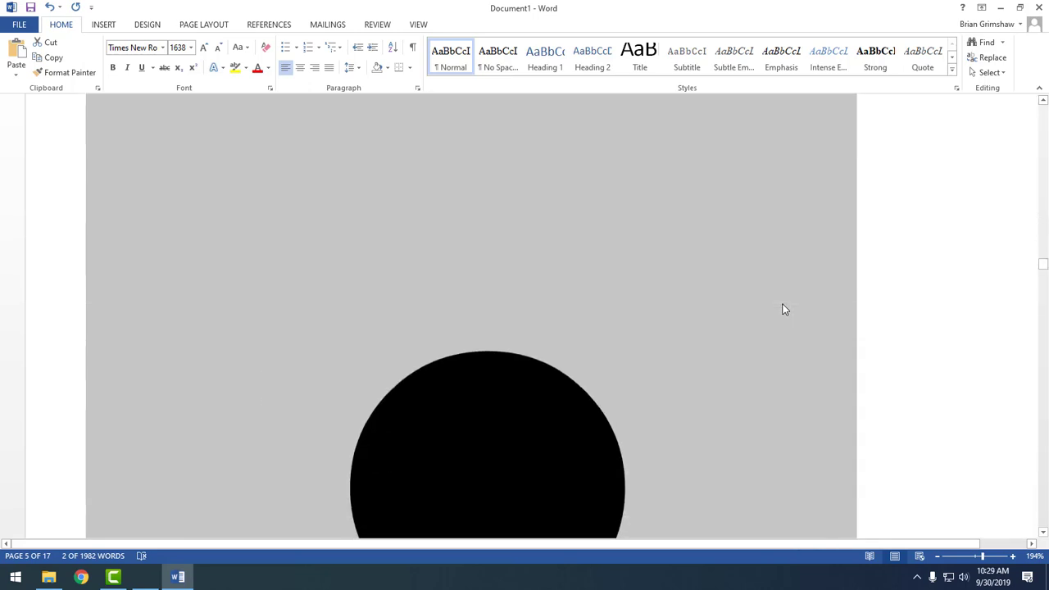
pyautogui.scroll(-3, 783, 309)
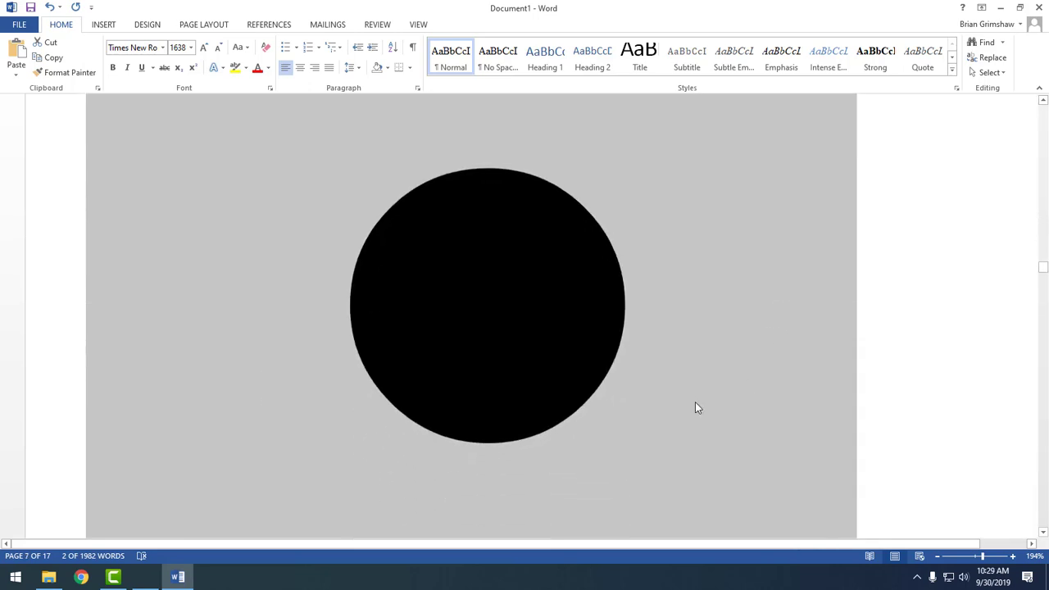
pyautogui.scroll(-5, 695, 407)
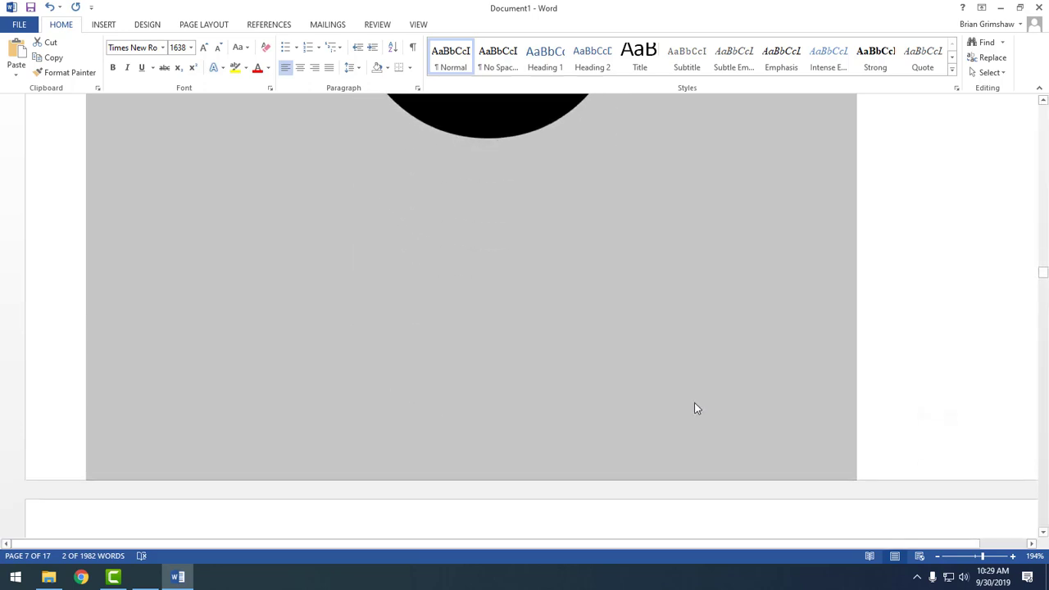
pyautogui.scroll(7, 694, 407)
pyautogui.scroll(3, 694, 404)
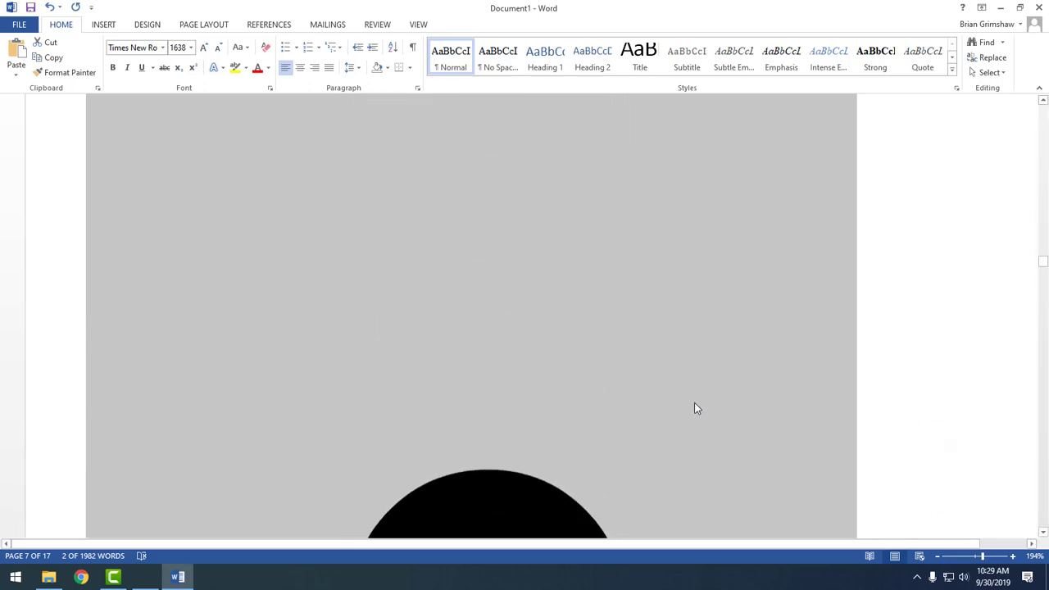
pyautogui.scroll(-1, 694, 404)
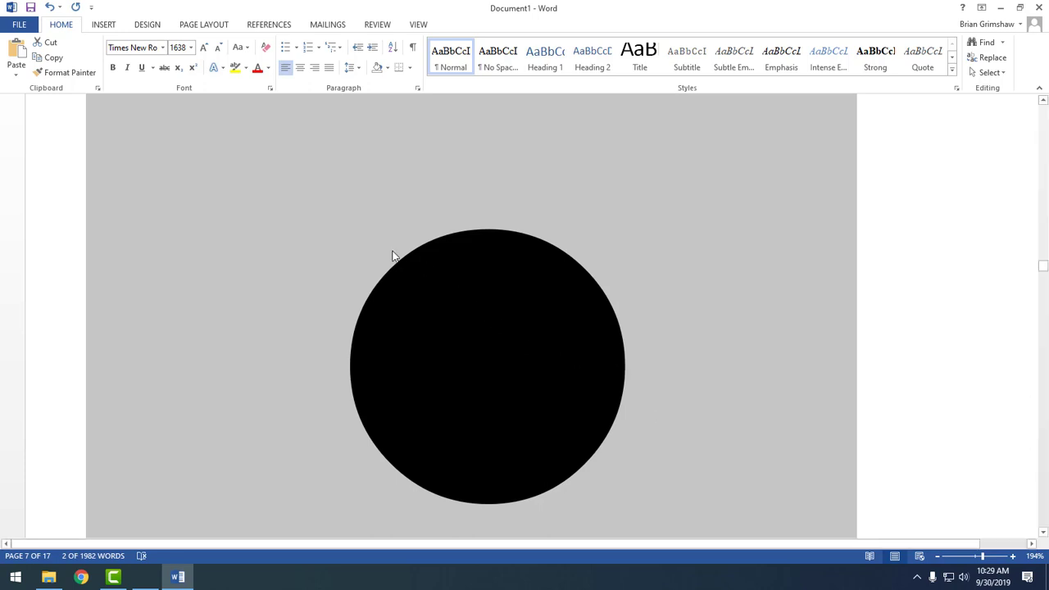
# Set the "Size 36" line to font size 36.
pyautogui.click(192, 48)
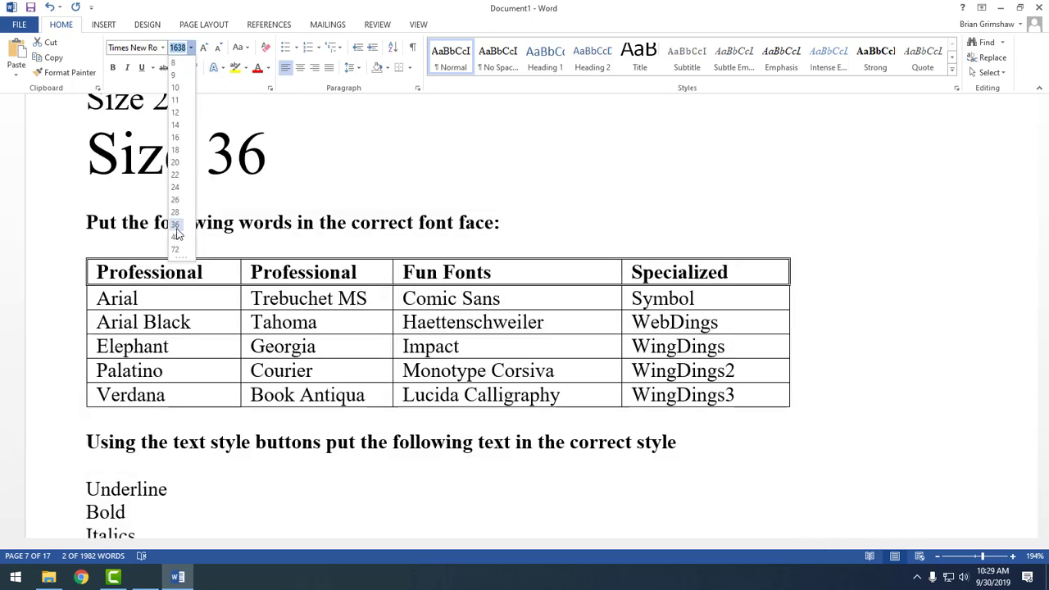
pyautogui.click(188, 226)
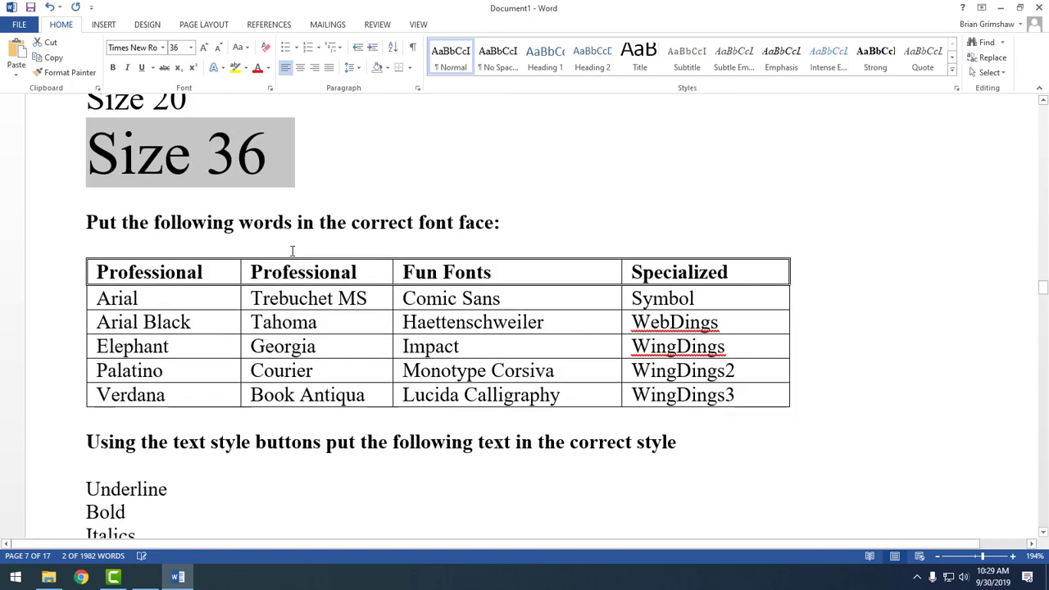
pyautogui.scroll(5, 292, 251)
pyautogui.click(288, 291)
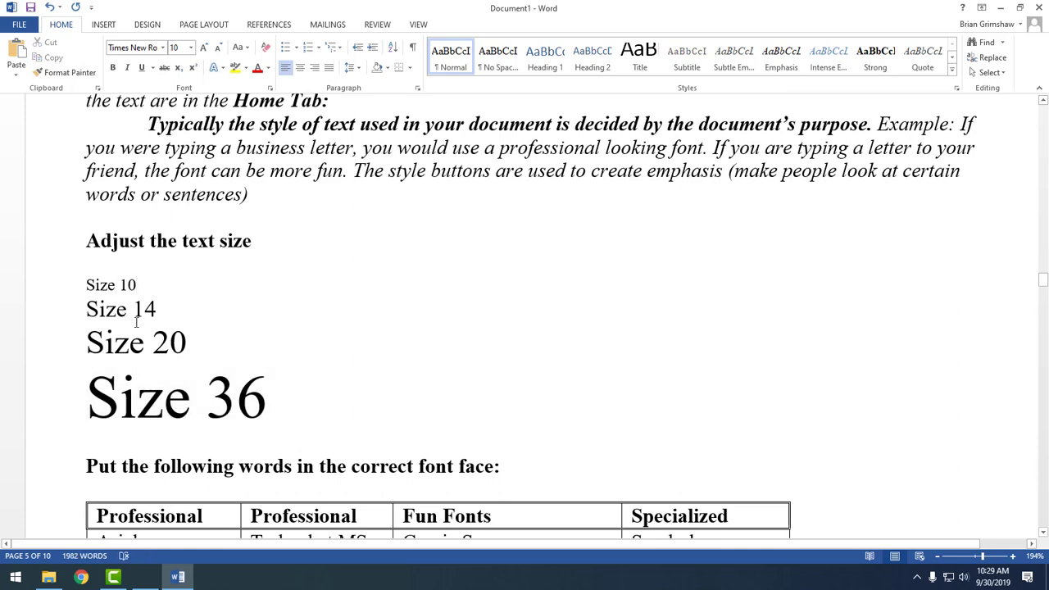
# Set the word "Arial" in the first Professional column of the font face table to the Arial font.
pyautogui.scroll(-3, 454, 368)
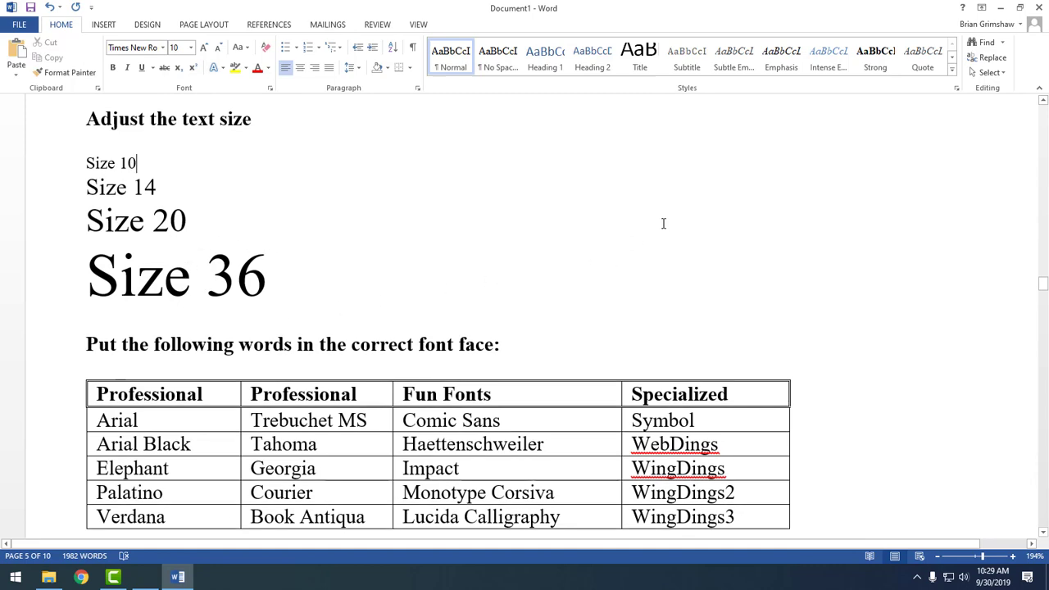
pyautogui.scroll(-4, 667, 222)
pyautogui.scroll(-1, 668, 222)
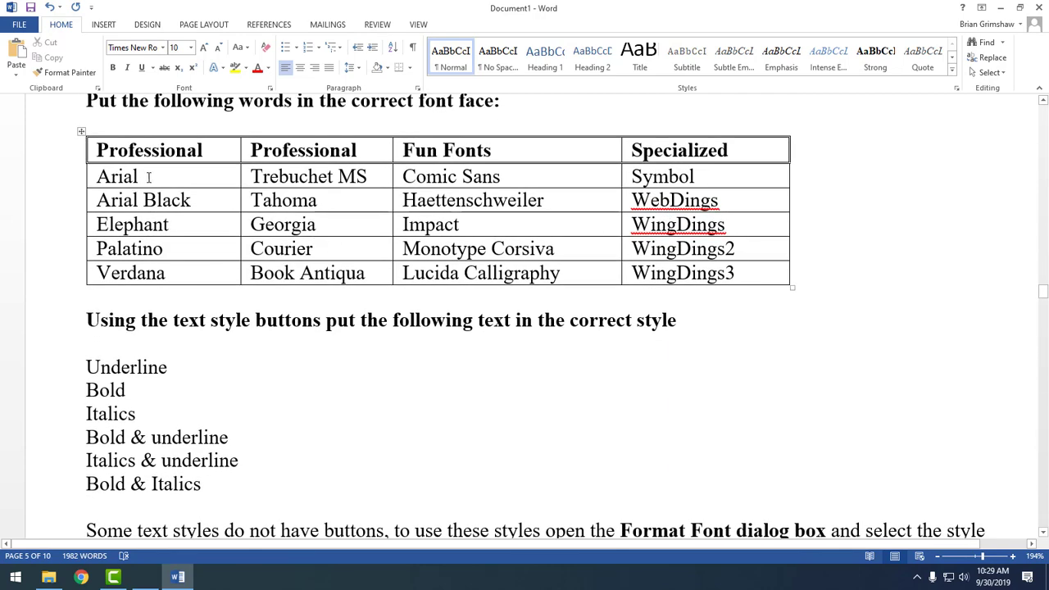
pyautogui.moveTo(141, 177); pyautogui.dragTo(96, 177)
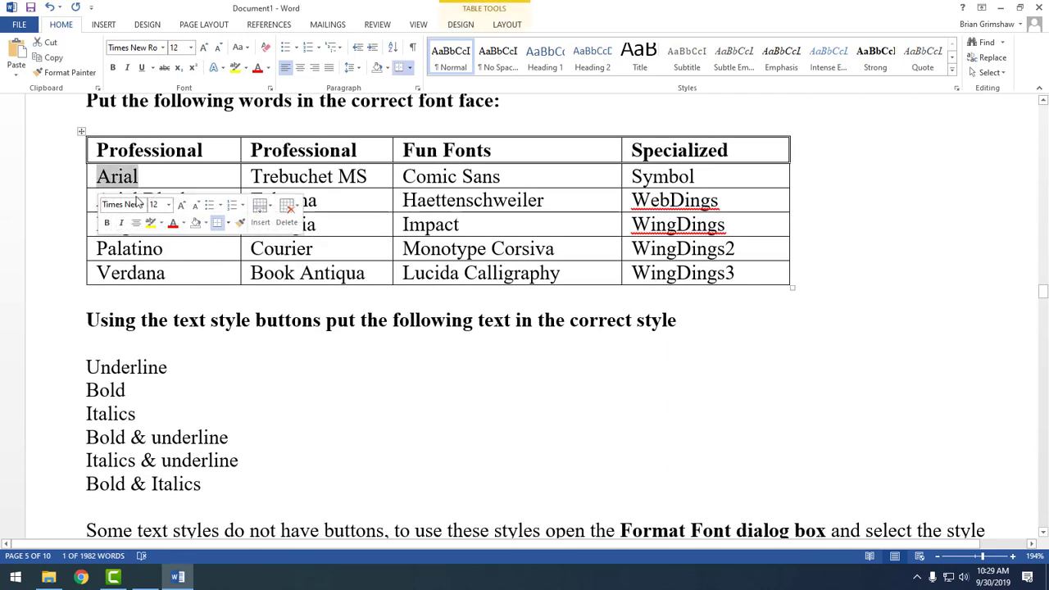
pyautogui.click(144, 205)
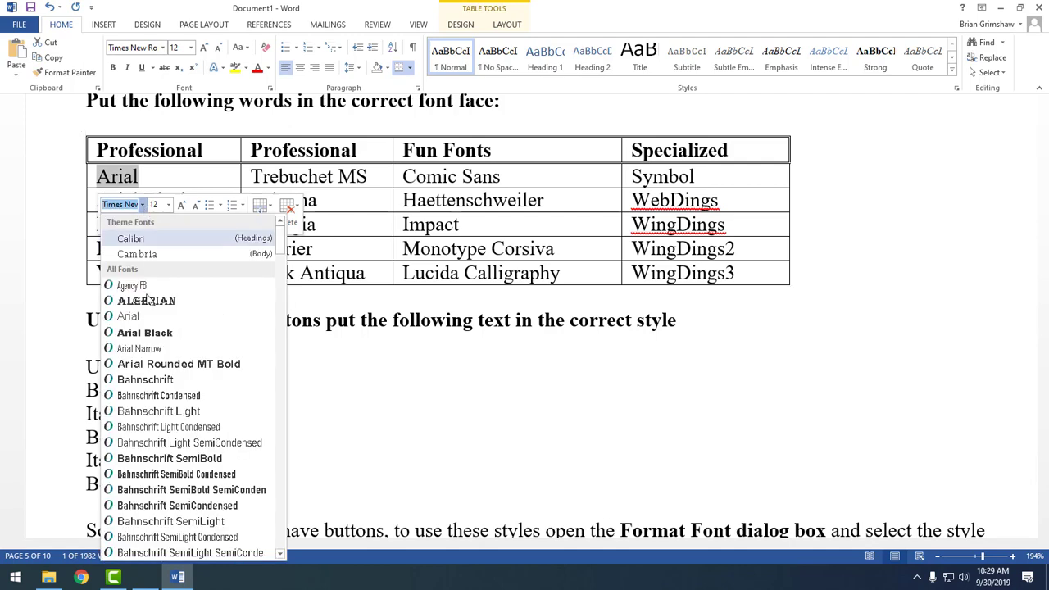
pyautogui.click(129, 316)
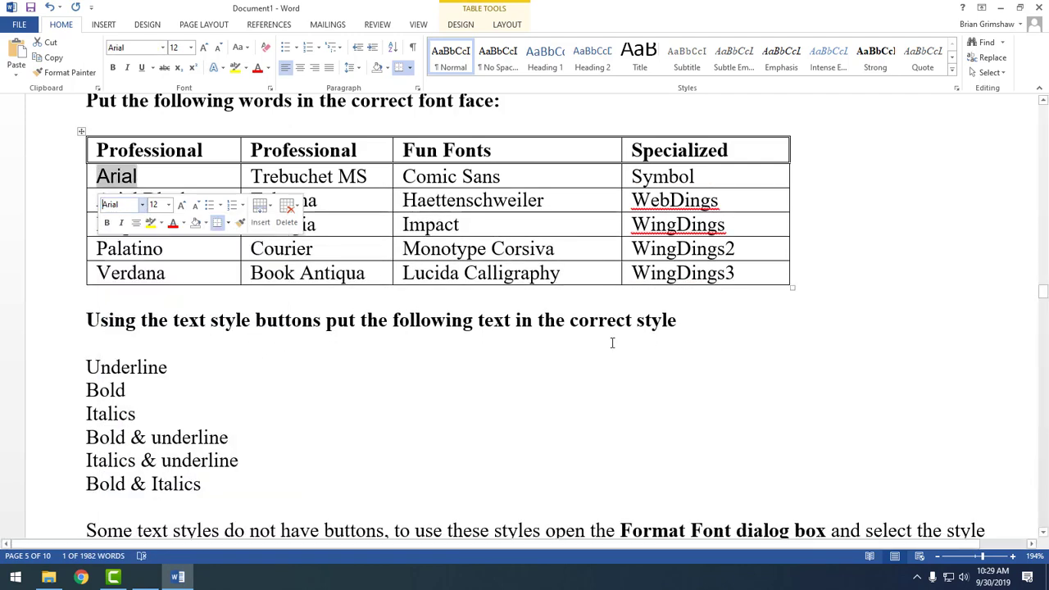
pyautogui.click(632, 315)
# Set the words "Arial Black" in the first Professional column to the Arial Black font.
pyautogui.moveTo(191, 200); pyautogui.dragTo(98, 200)
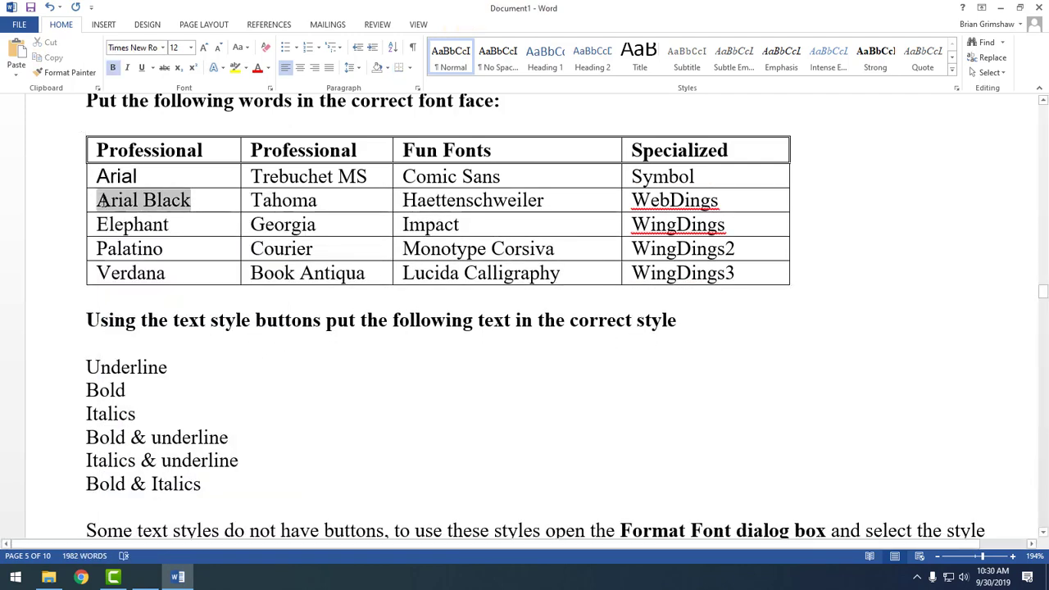
pyautogui.click(162, 48)
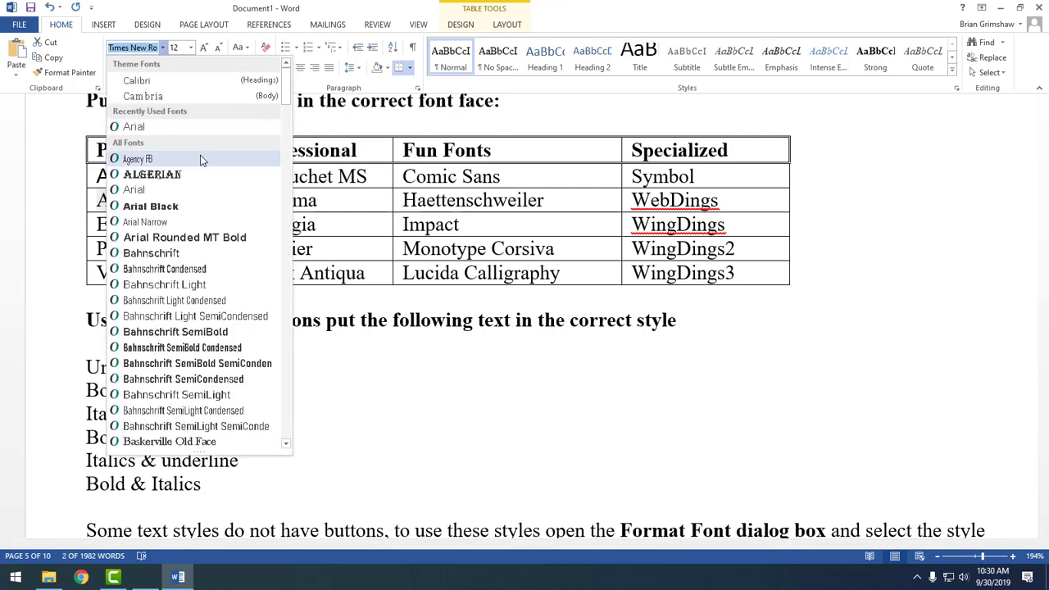
pyautogui.click(173, 206)
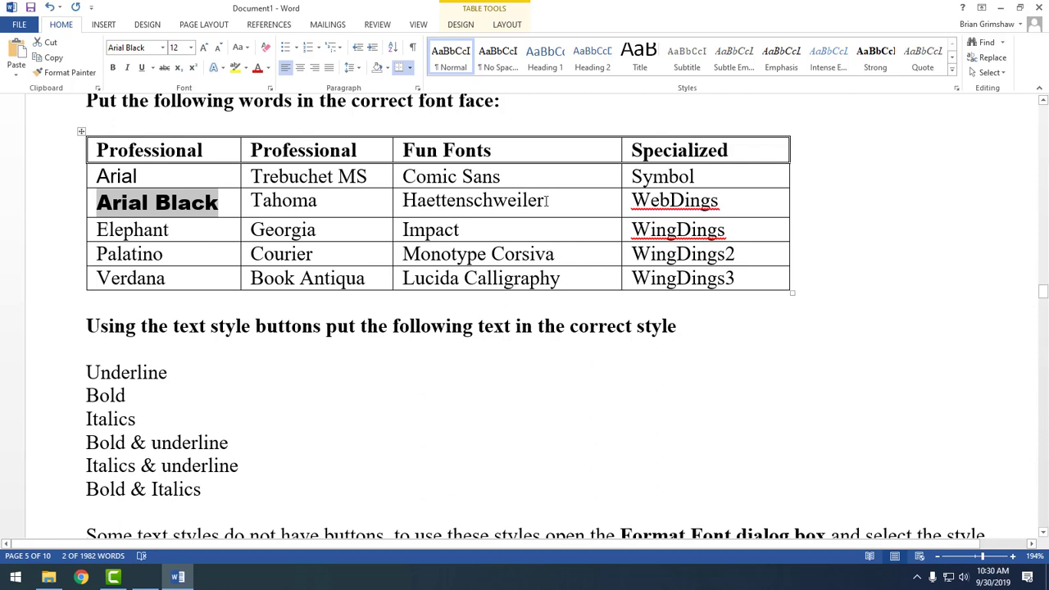
# Set the word "Haettenschweiler" in the Fun Fonts column to the Haettenschweiler font.
pyautogui.moveTo(545, 200); pyautogui.dragTo(399, 195)
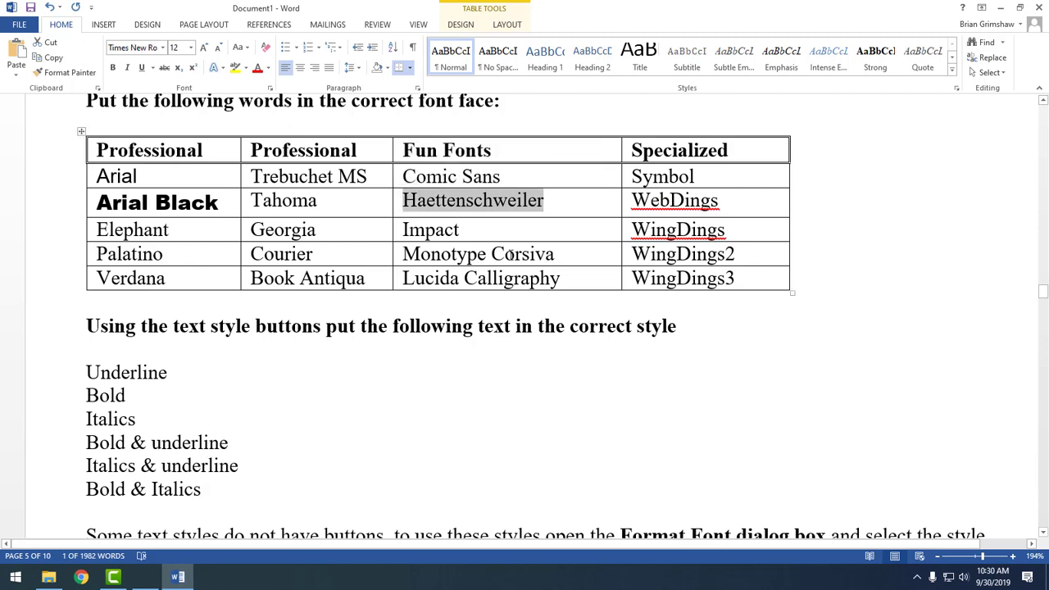
pyautogui.click(144, 51)
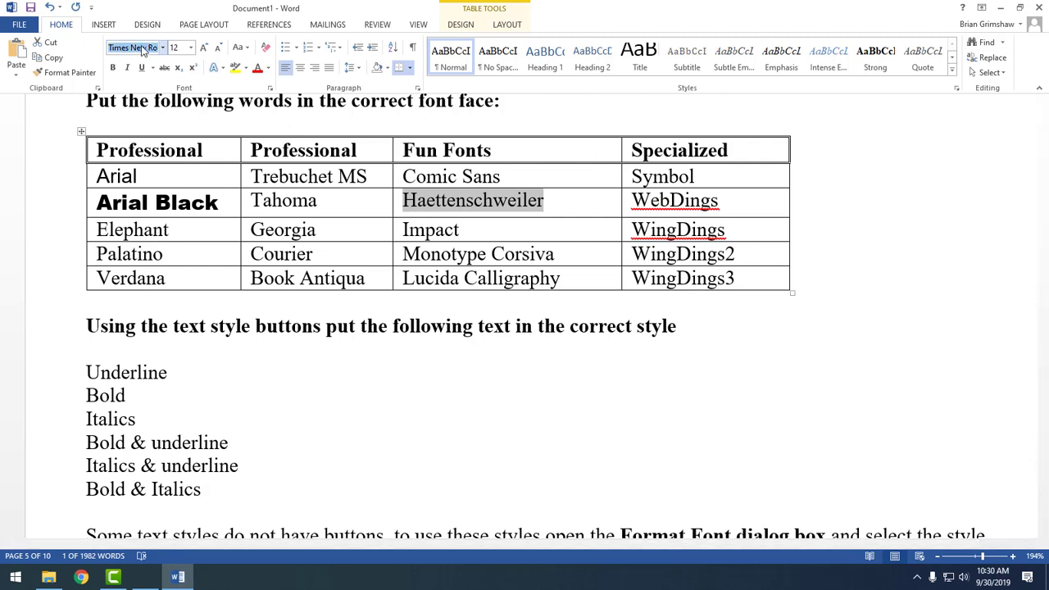
pyautogui.write('Haettenschwe')
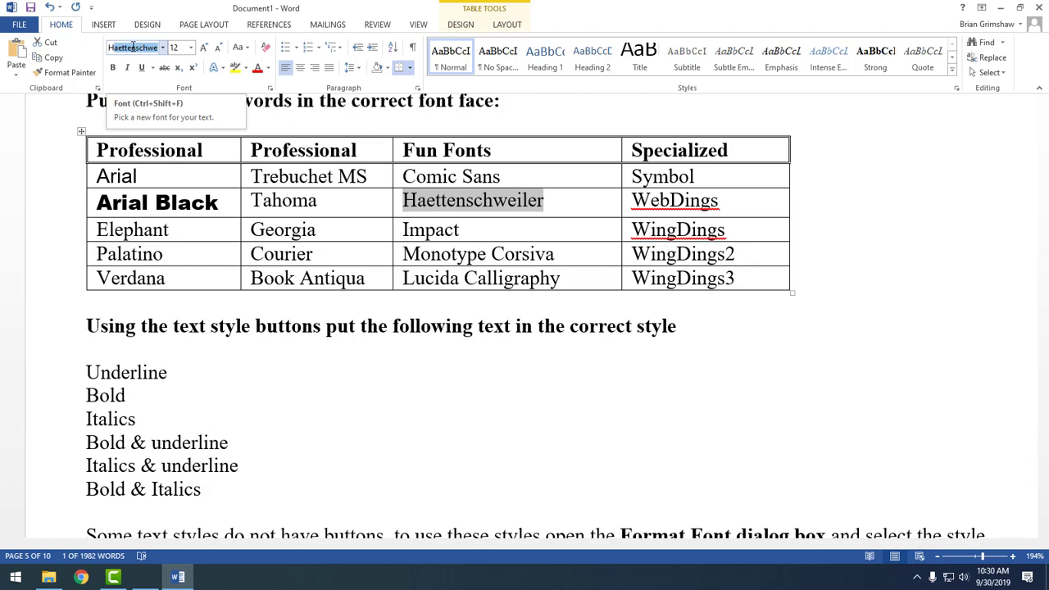
pyautogui.press('Return')
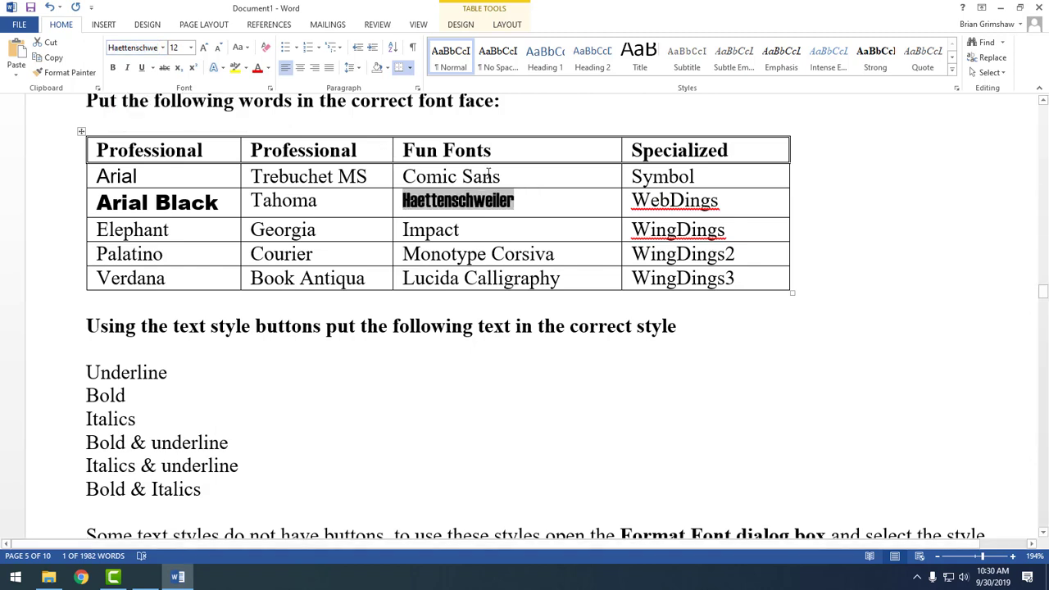
# Set the words "Comic Sans" in the Fun Fonts column to the Comic Sans MS font.
pyautogui.moveTo(502, 175); pyautogui.dragTo(402, 176)
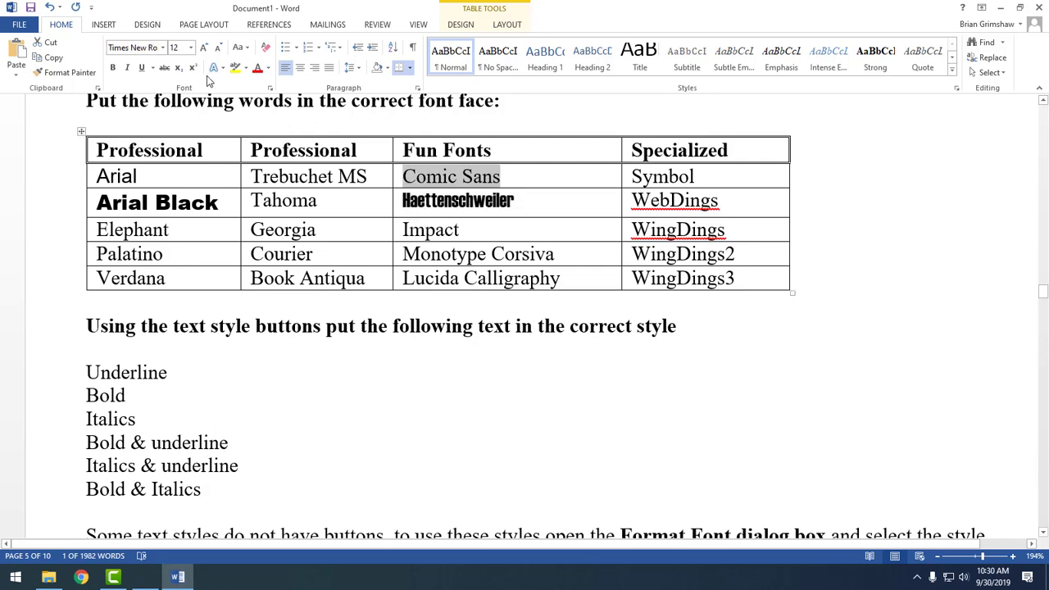
pyautogui.click(143, 49)
pyautogui.write('Comic Sans MS')
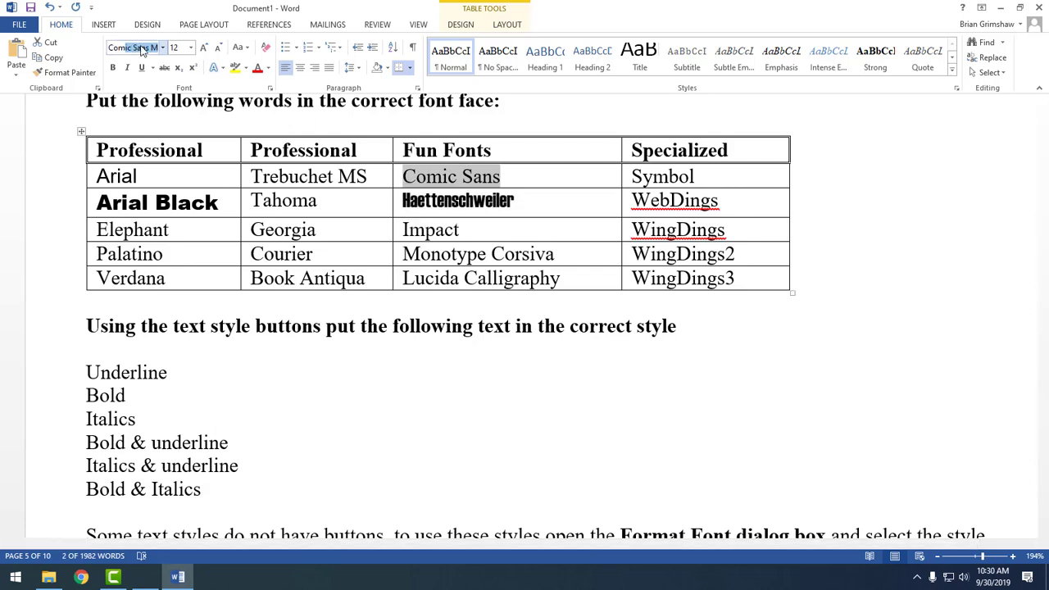
pyautogui.press('Return')
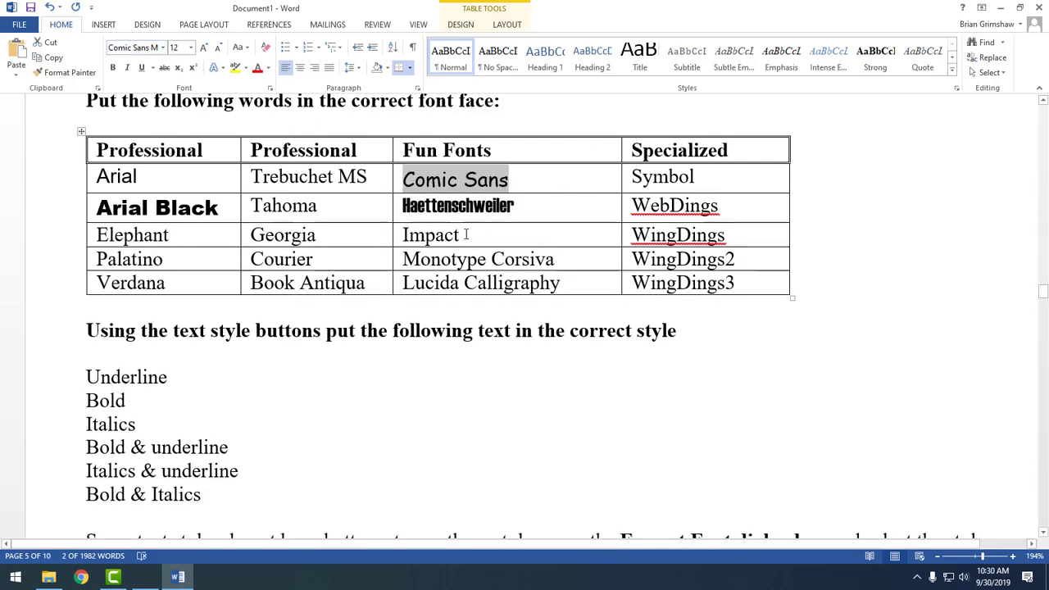
# Set the word "Impact" in the Fun Fonts column to the Impact font.
pyautogui.moveTo(464, 235); pyautogui.dragTo(403, 235)
pyautogui.click(144, 49)
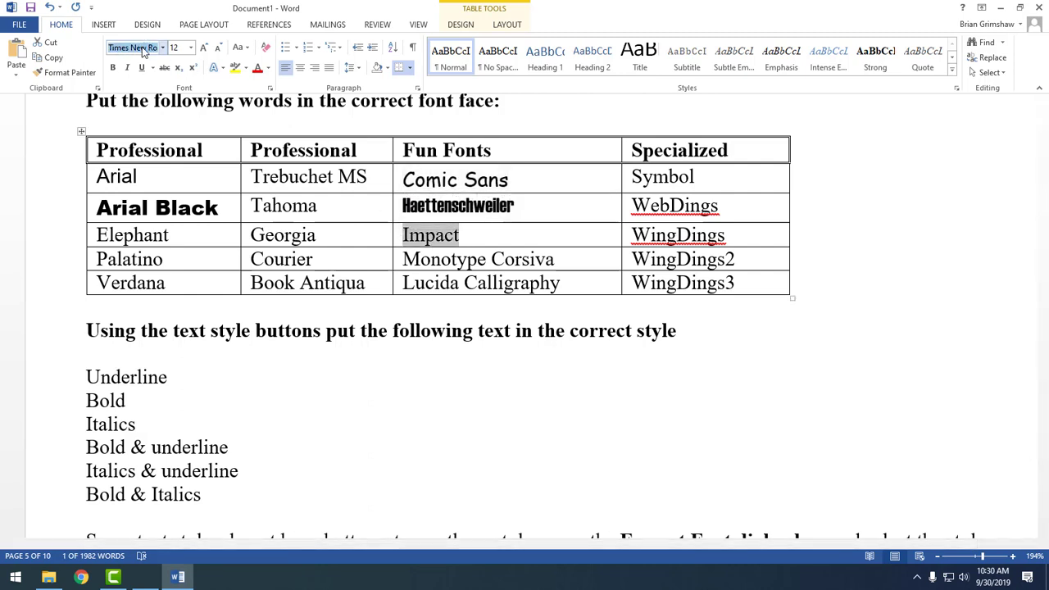
pyautogui.write('Impact')
pyautogui.press('Return')
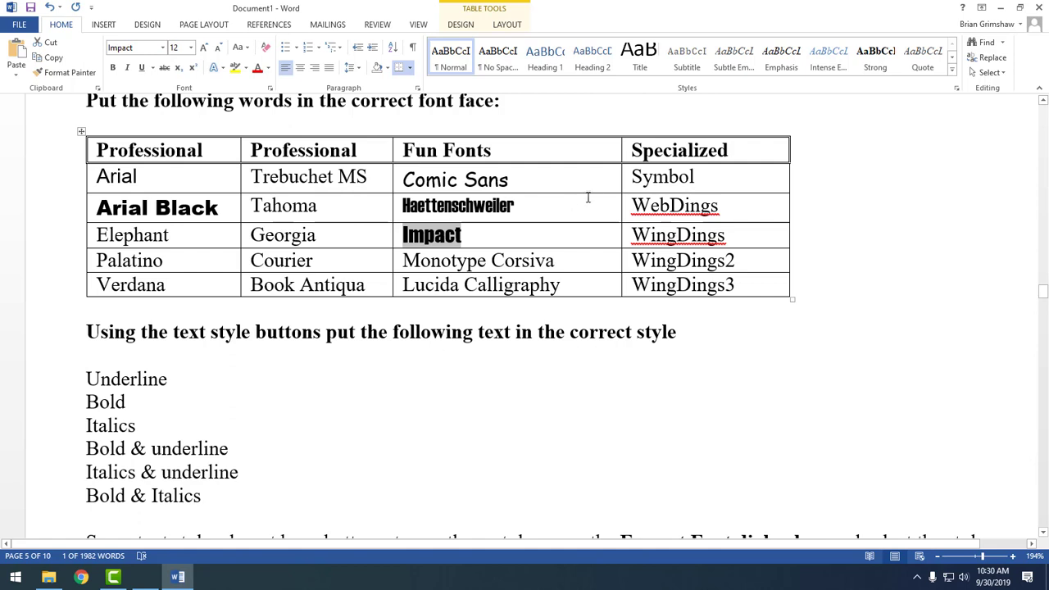
# Select the word "WebDings" in the Specialized column and open its font name for editing.
pyautogui.moveTo(719, 205); pyautogui.dragTo(631, 206)
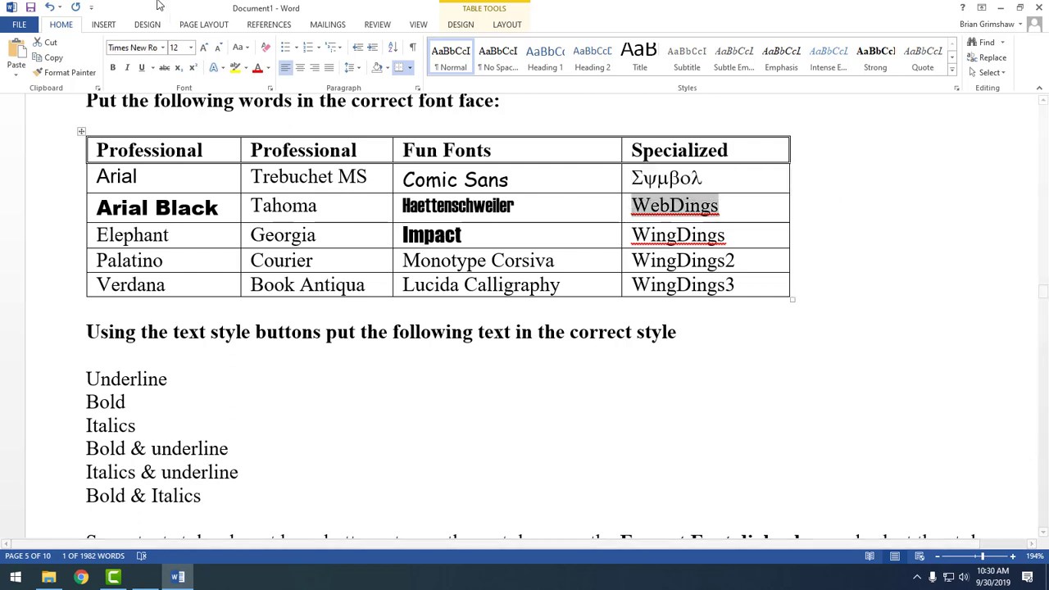
pyautogui.click(152, 47)
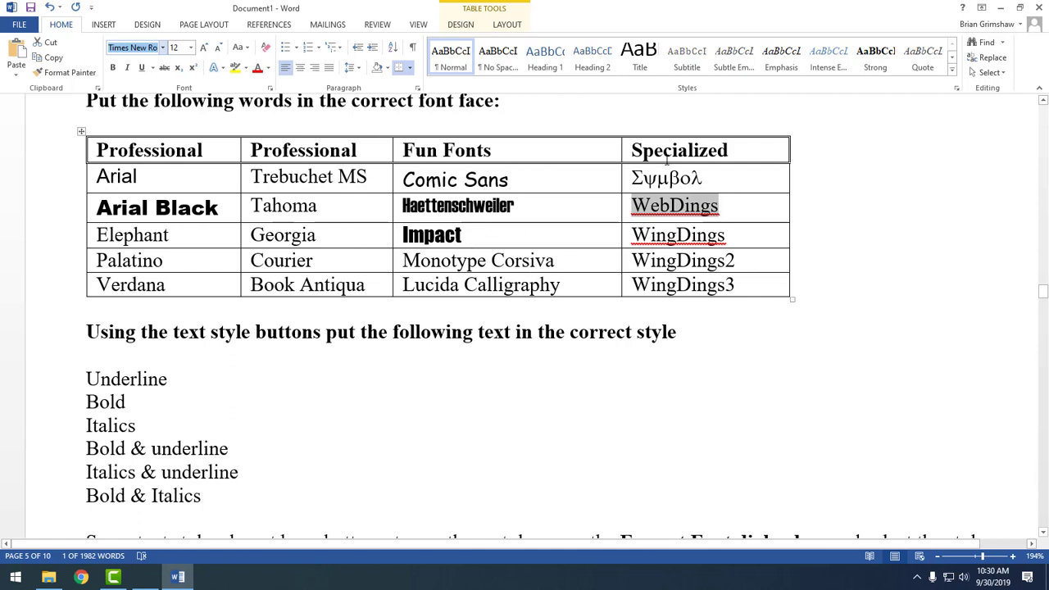
pyautogui.click(154, 48)
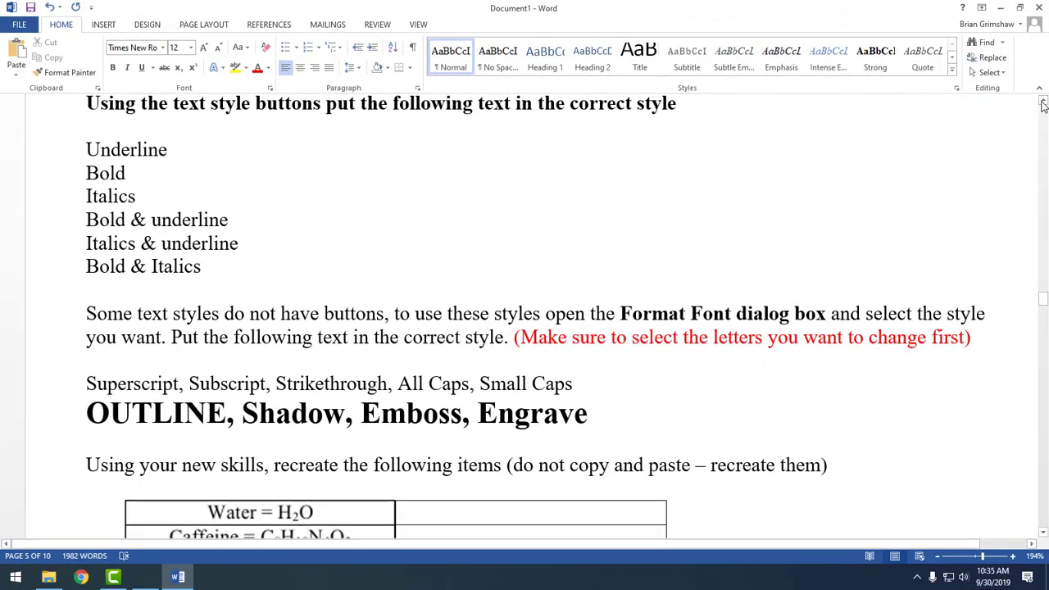
# Underline the "Underline" line in the text style exercise.
pyautogui.click(1044, 105)
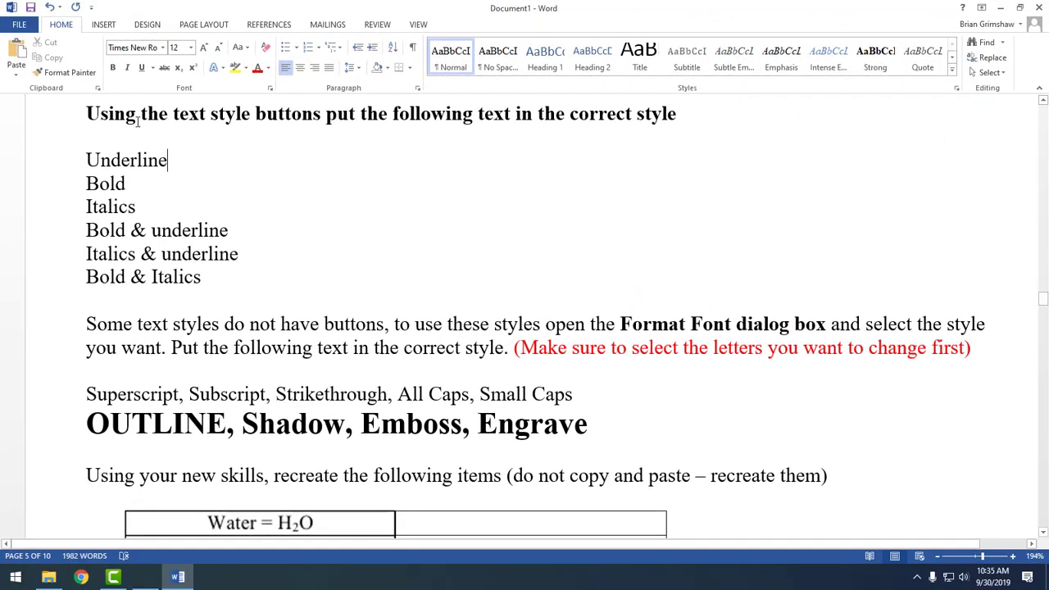
pyautogui.click(269, 150)
pyautogui.moveTo(170, 161); pyautogui.dragTo(87, 185)
pyautogui.click(124, 137)
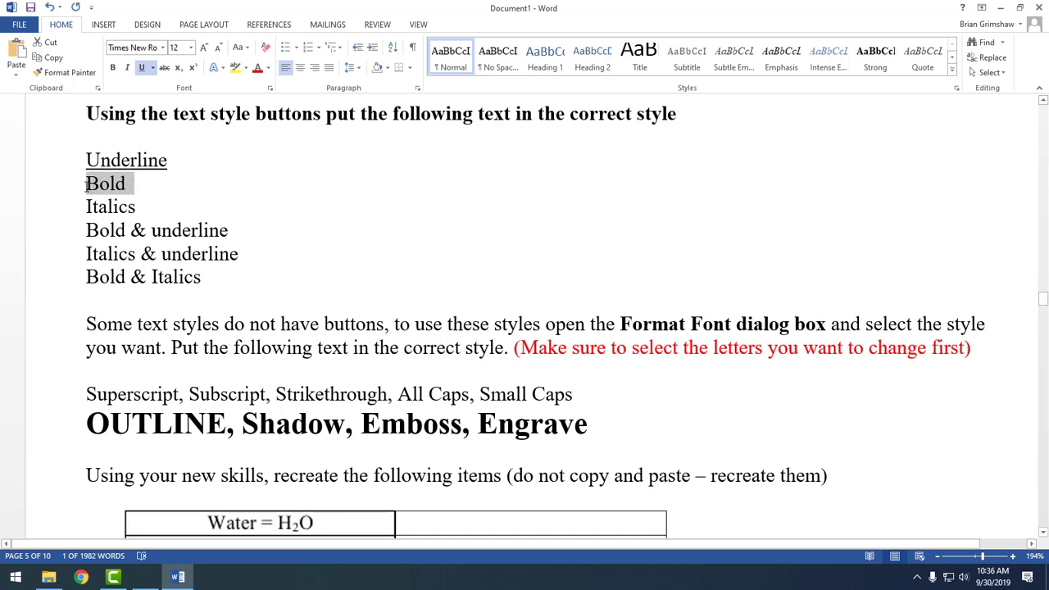
# Make the "Bold" line bold and the "Italics" line italic in the text style exercise.
pyautogui.hotkey('ctrl', 'b')
pyautogui.moveTo(138, 208); pyautogui.dragTo(87, 208)
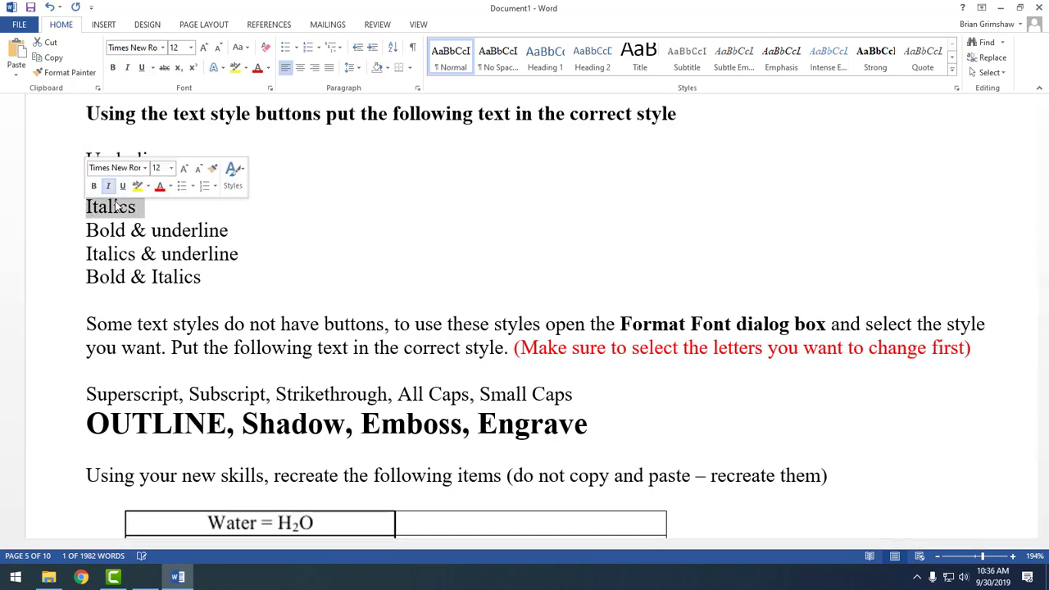
pyautogui.click(108, 185)
# Apply both bold and underline to the "Bold & underline" line.
pyautogui.moveTo(238, 232); pyautogui.dragTo(86, 232)
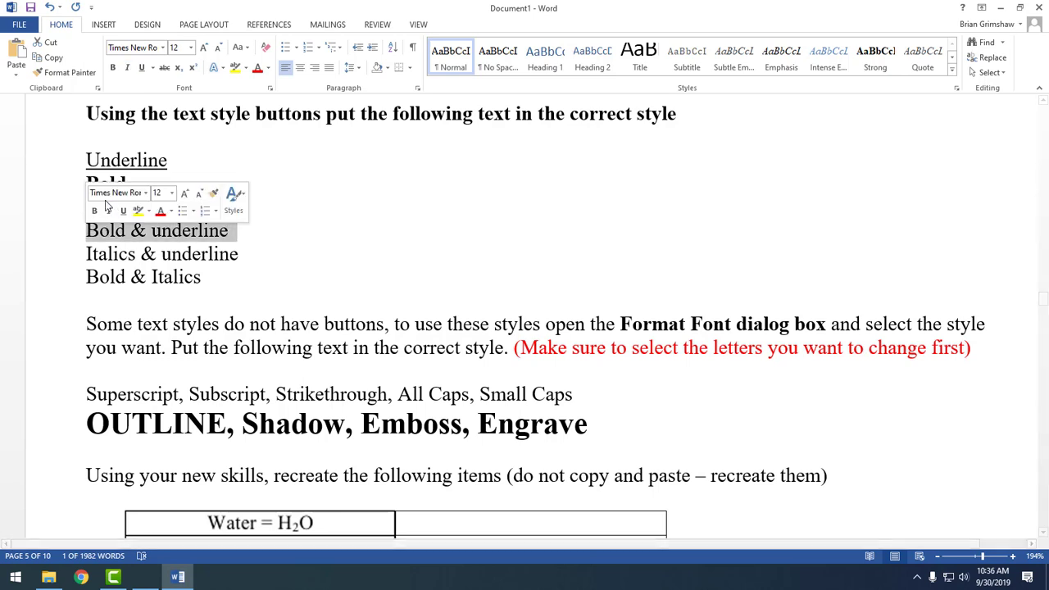
pyautogui.click(94, 211)
pyautogui.click(122, 211)
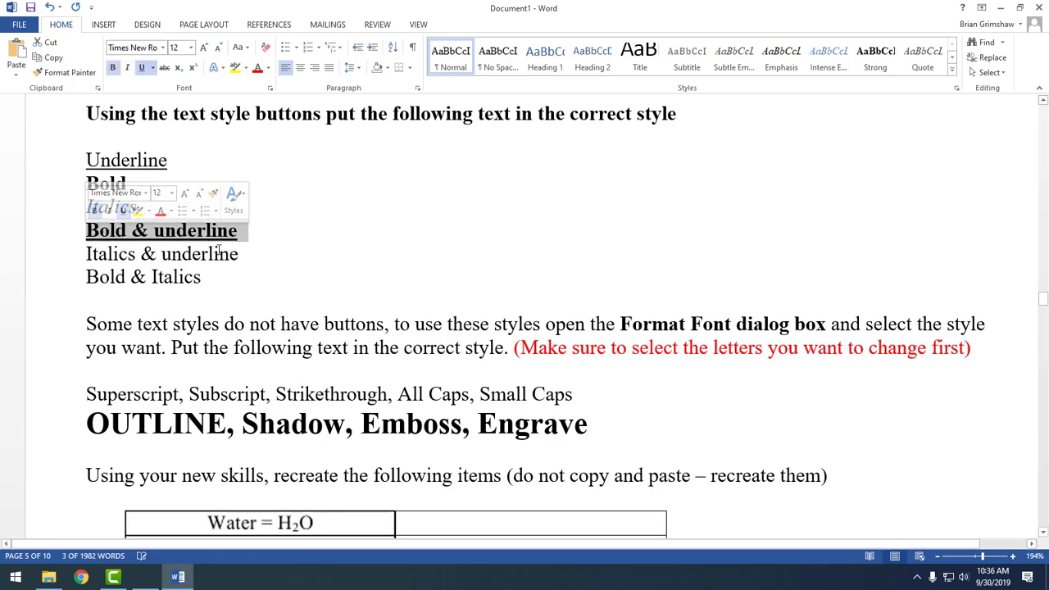
# Make the "Italics & underline" line italic and underlined, and the "Bold & Italics" line bold and italic.
pyautogui.moveTo(237, 255); pyautogui.dragTo(86, 254)
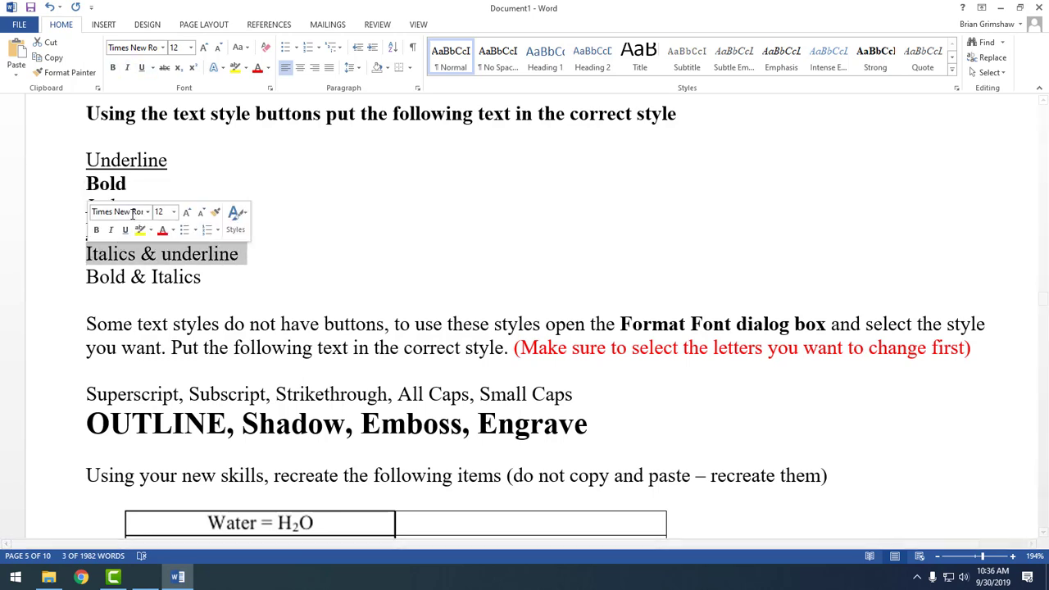
pyautogui.click(111, 229)
pyautogui.click(124, 230)
pyautogui.moveTo(202, 277); pyautogui.dragTo(86, 277)
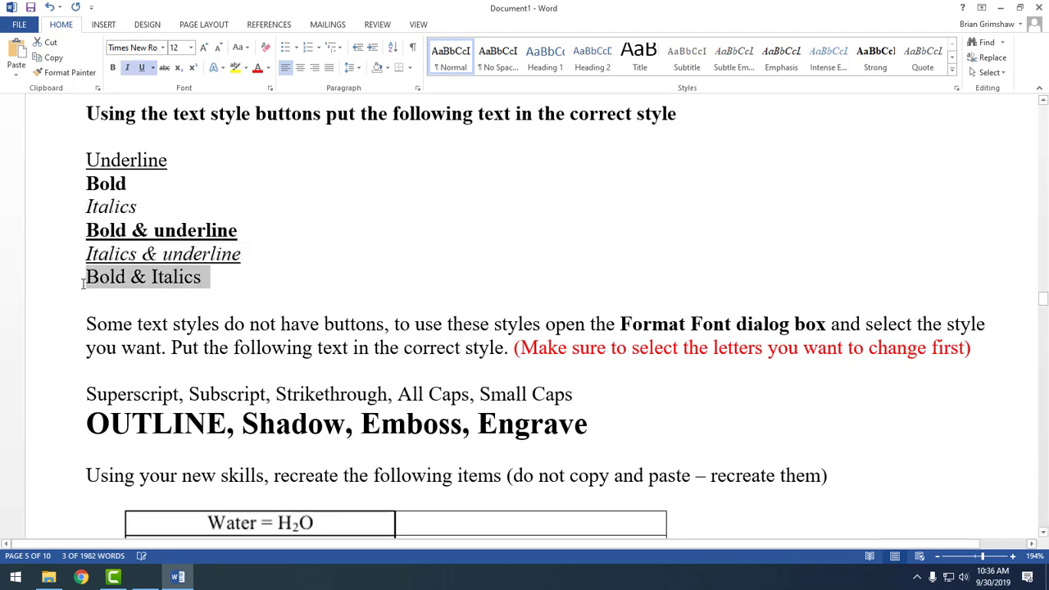
pyautogui.click(90, 261)
pyautogui.click(105, 262)
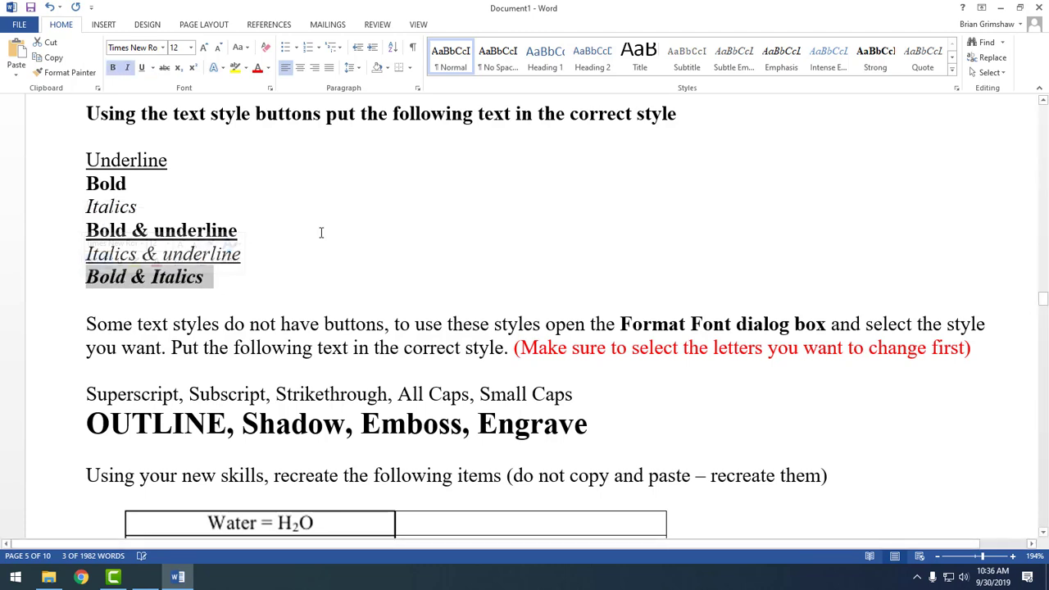
pyautogui.click(320, 232)
# Format the word "Superscript" in the special text styles exercise as superscript.
pyautogui.scroll(-4, 514, 267)
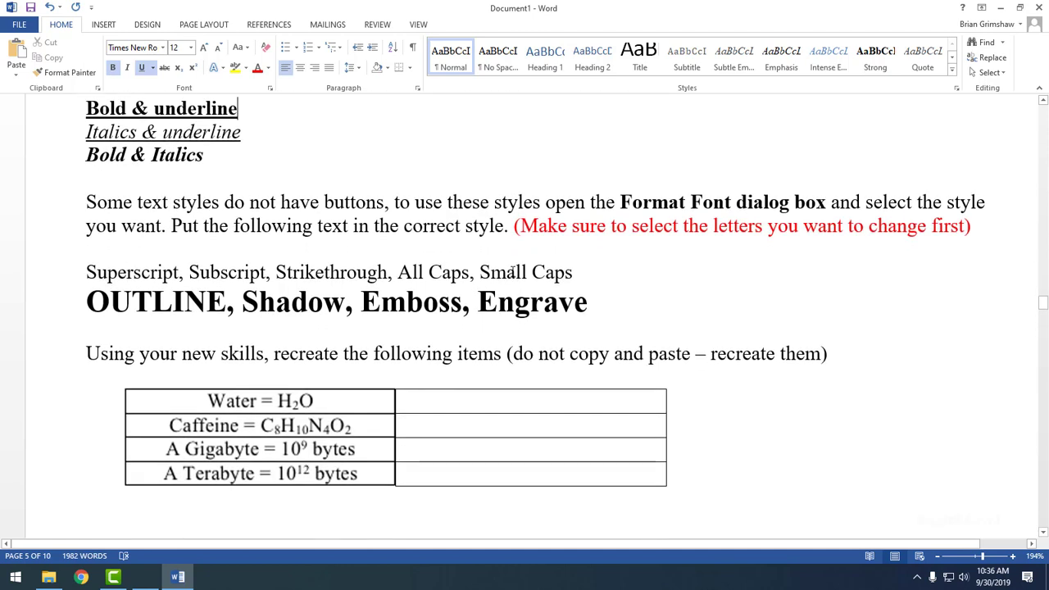
pyautogui.click(87, 212)
pyautogui.moveTo(99, 211); pyautogui.dragTo(586, 242)
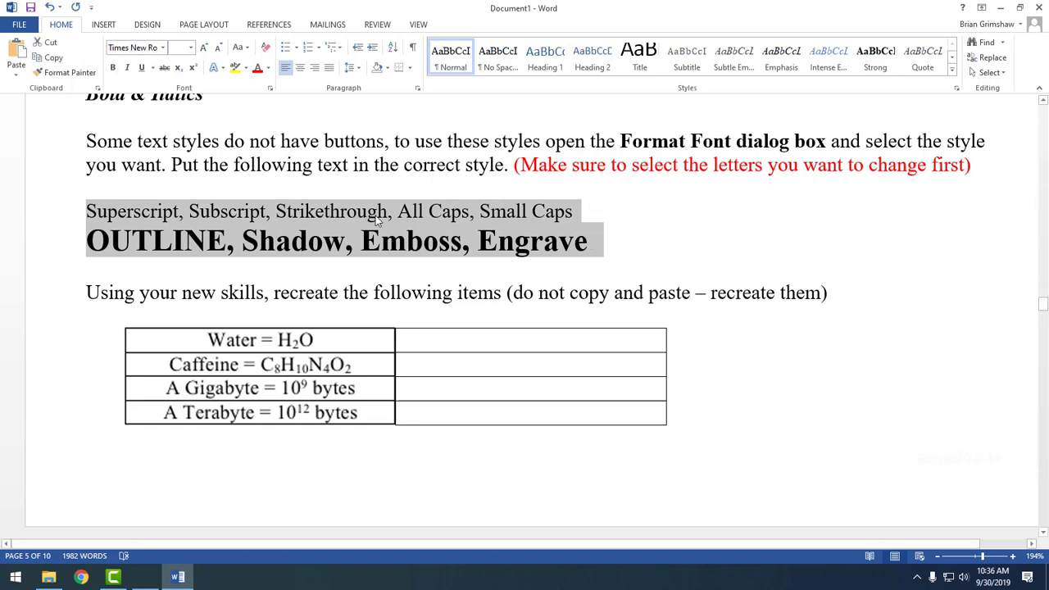
pyautogui.click(150, 212)
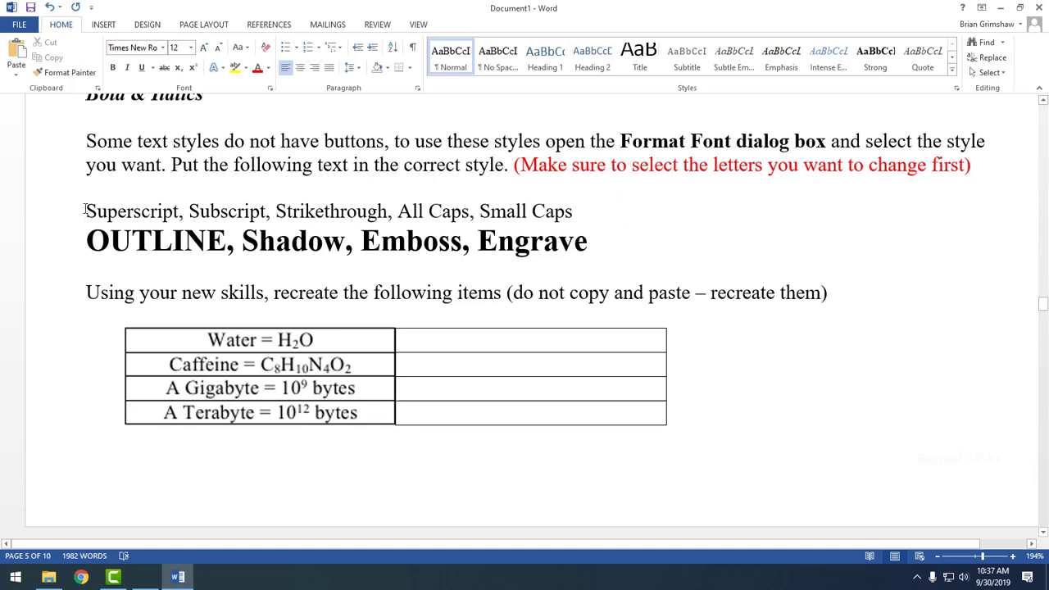
pyautogui.moveTo(85, 211); pyautogui.dragTo(175, 210)
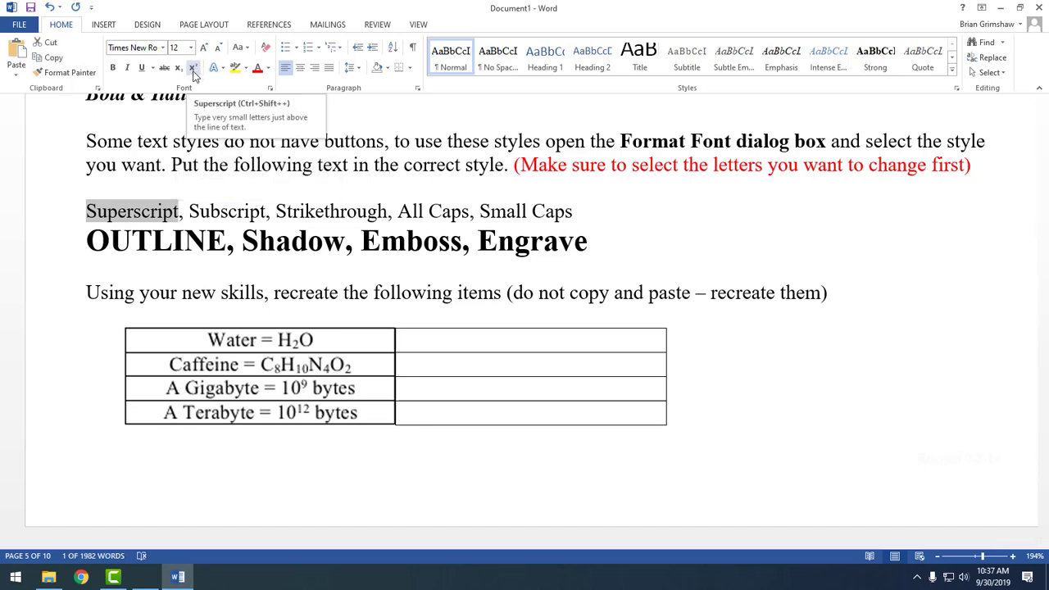
pyautogui.moveTo(86, 211); pyautogui.dragTo(180, 214)
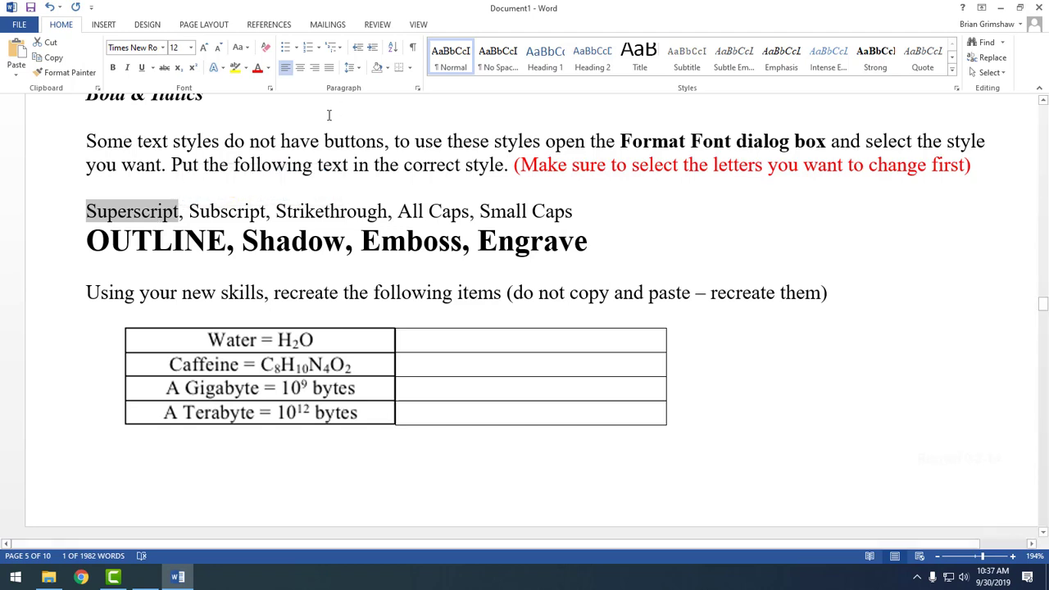
pyautogui.click(193, 68)
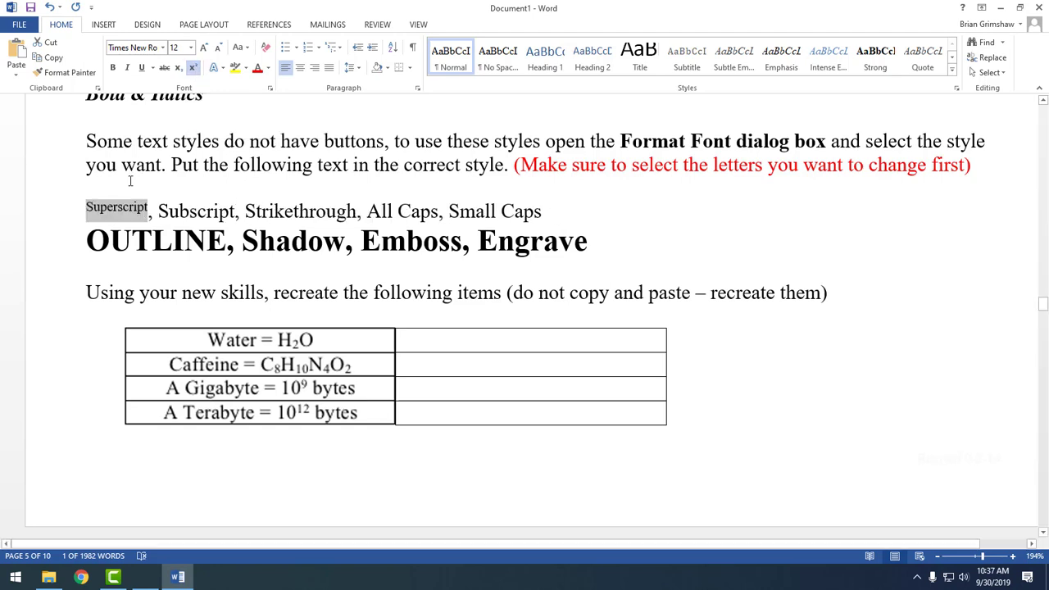
pyautogui.click(87, 207)
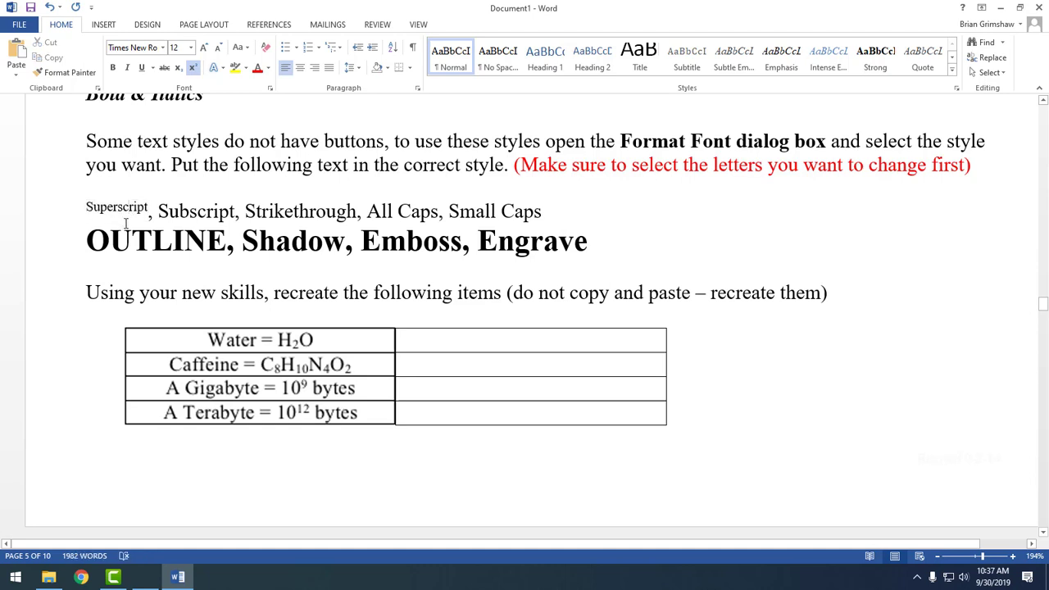
pyautogui.click(128, 207)
# Format the word "Subscript" as subscript and apply strikethrough to the word "Strikethrough".
pyautogui.moveTo(158, 212); pyautogui.dragTo(235, 212)
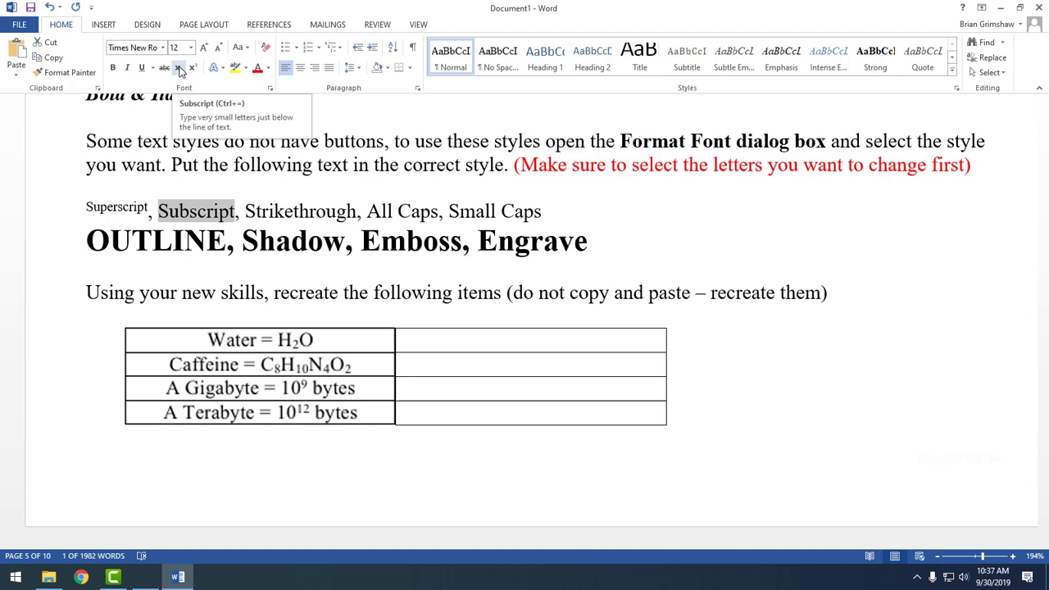
pyautogui.click(178, 68)
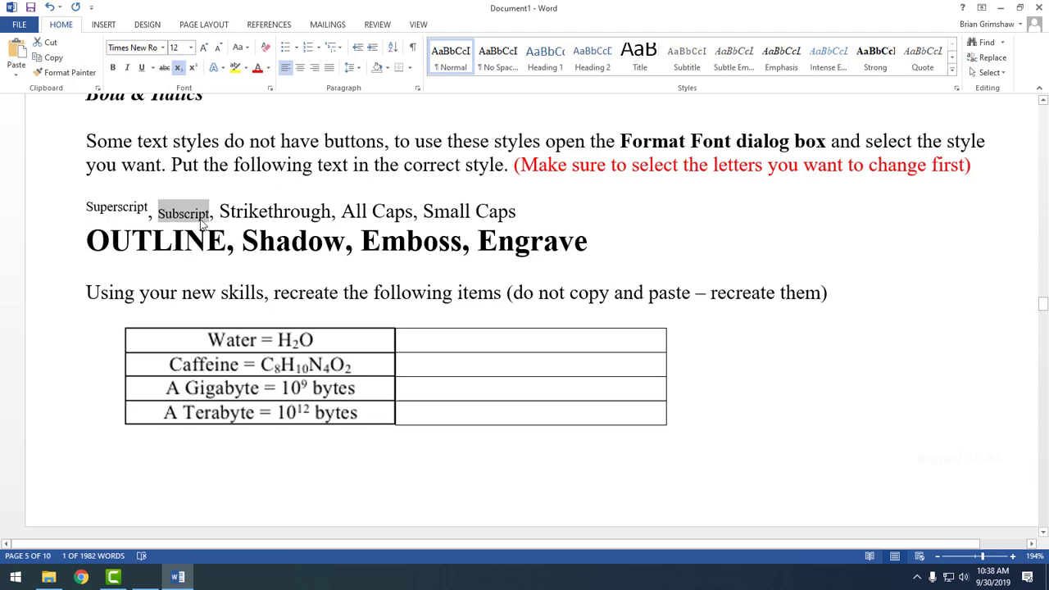
pyautogui.moveTo(219, 211); pyautogui.dragTo(332, 212)
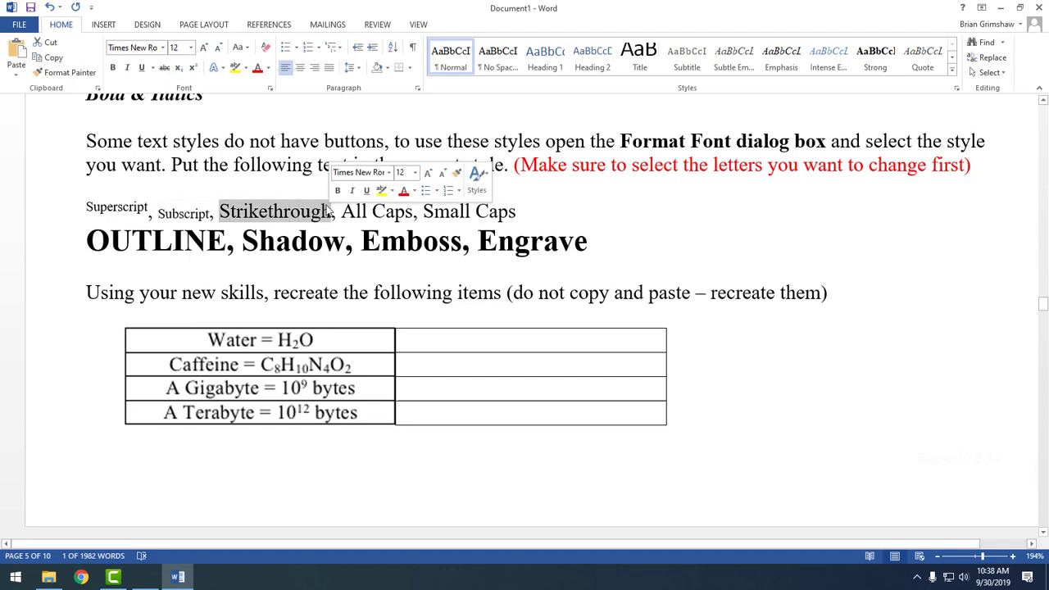
pyautogui.click(164, 68)
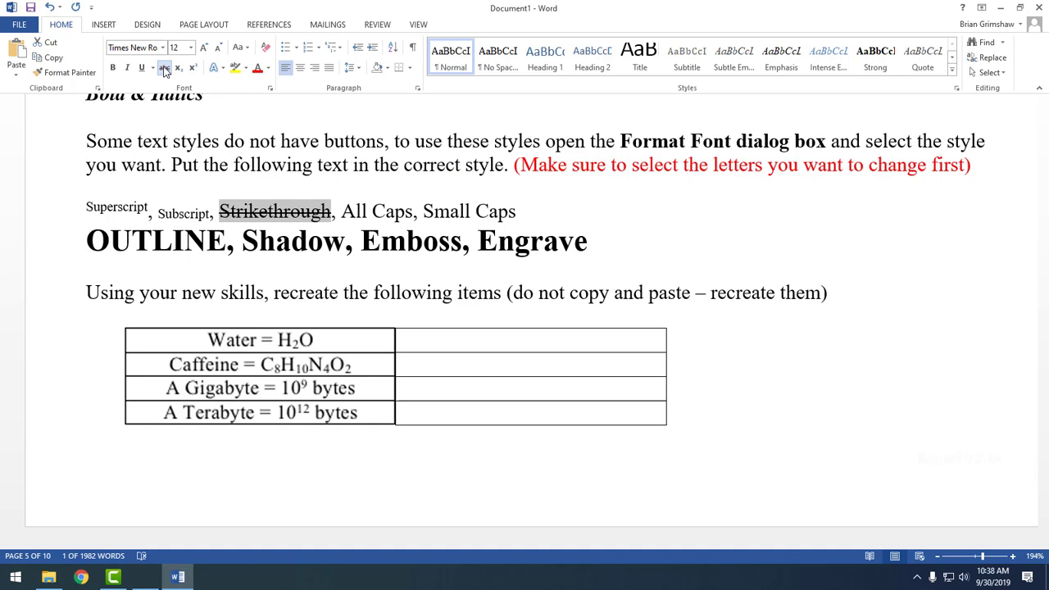
pyautogui.click(301, 215)
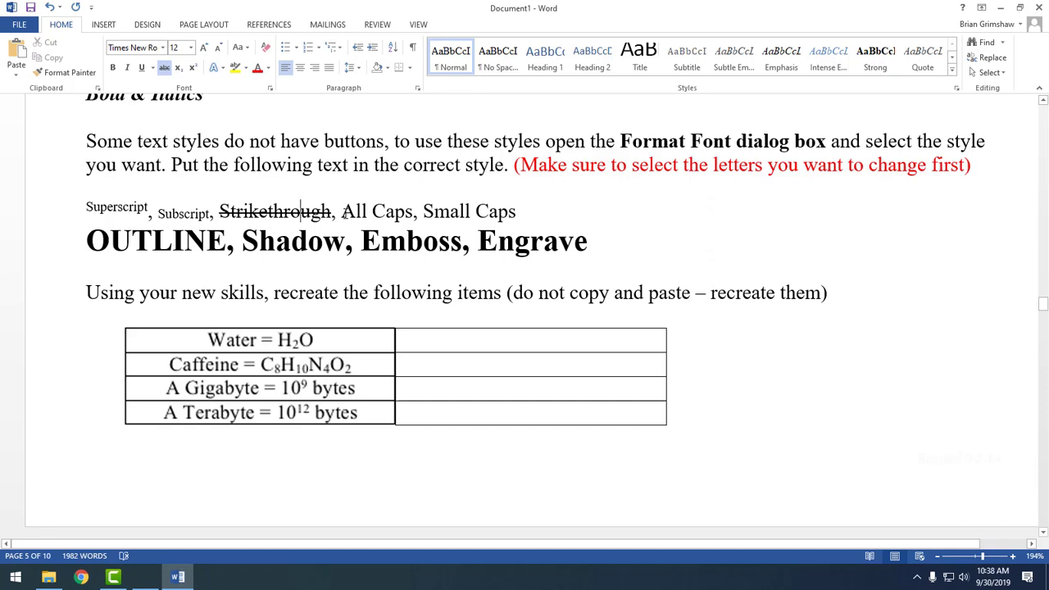
# Change the case of the words "All Caps" to UPPERCASE.
pyautogui.moveTo(343, 212); pyautogui.dragTo(412, 213)
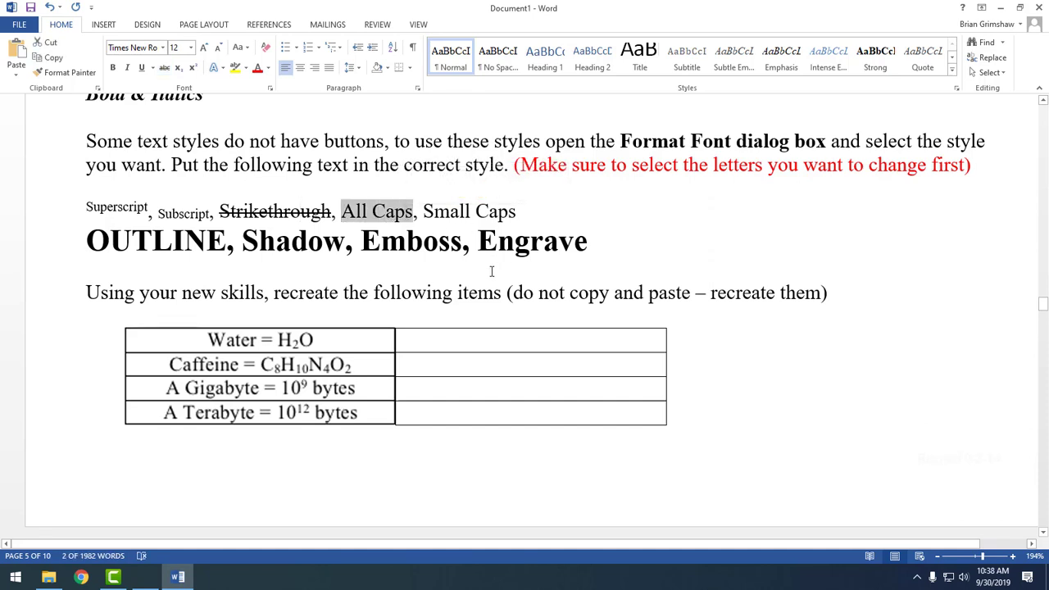
pyautogui.click(241, 47)
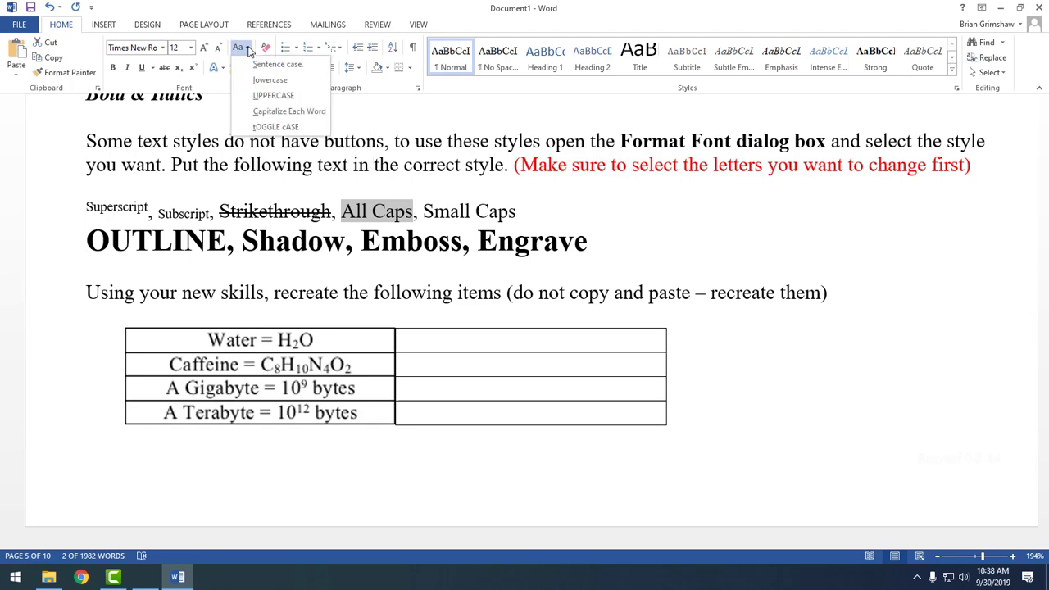
pyautogui.click(278, 98)
pyautogui.click(594, 215)
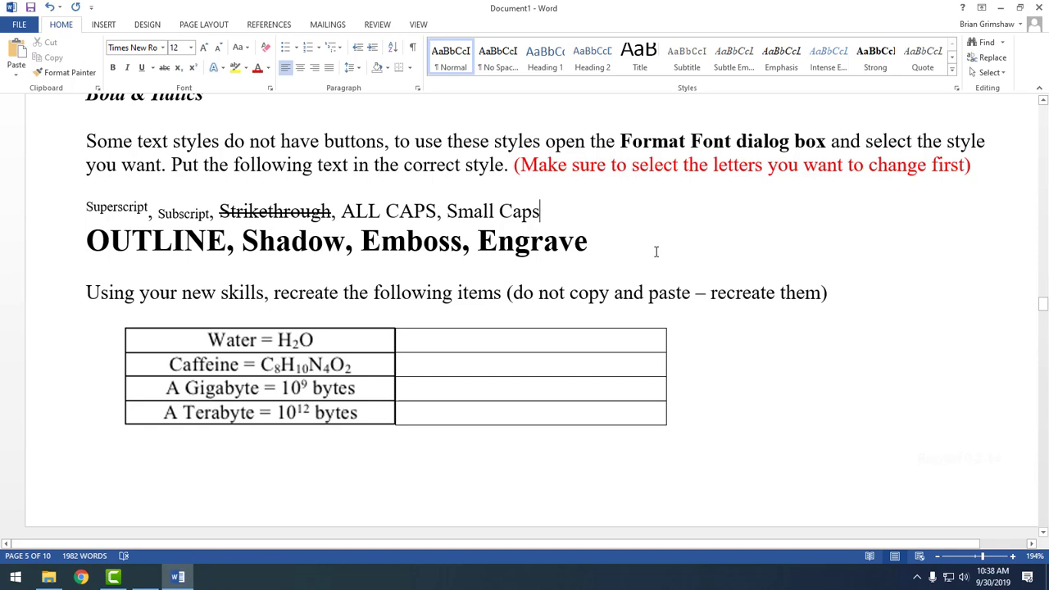
# Apply the Small caps font effect to the words "Small Caps" through the Font dialog.
pyautogui.moveTo(540, 212); pyautogui.dragTo(457, 214)
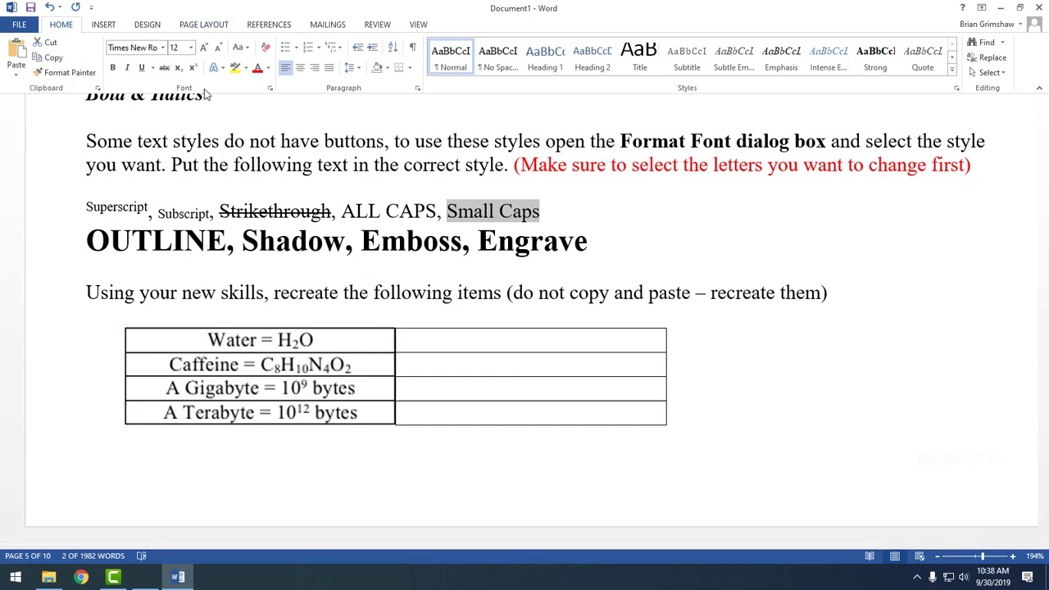
pyautogui.click(272, 88)
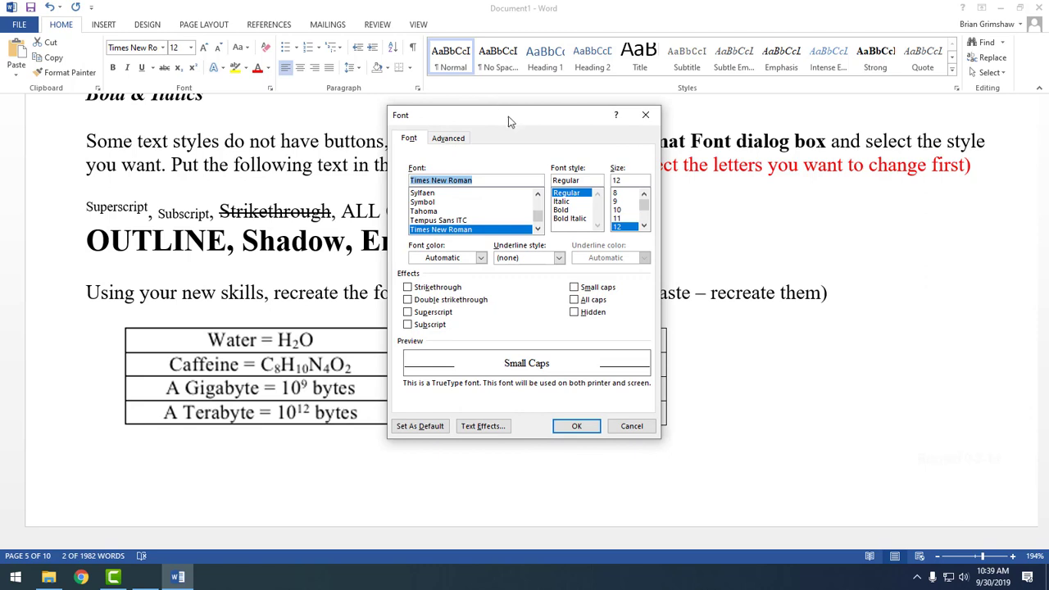
pyautogui.moveTo(501, 116); pyautogui.dragTo(444, 91)
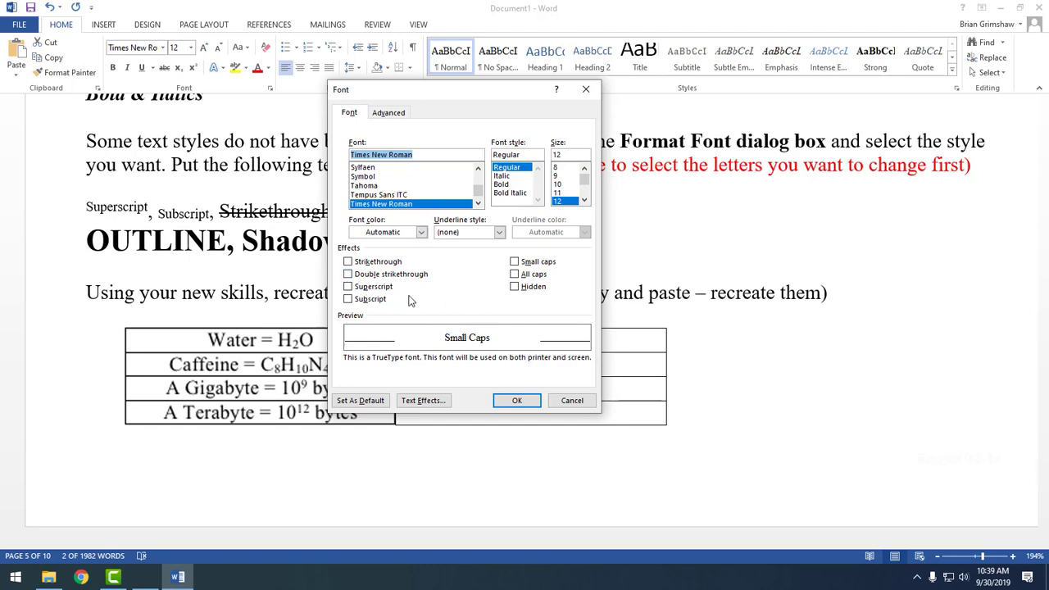
pyautogui.click(516, 262)
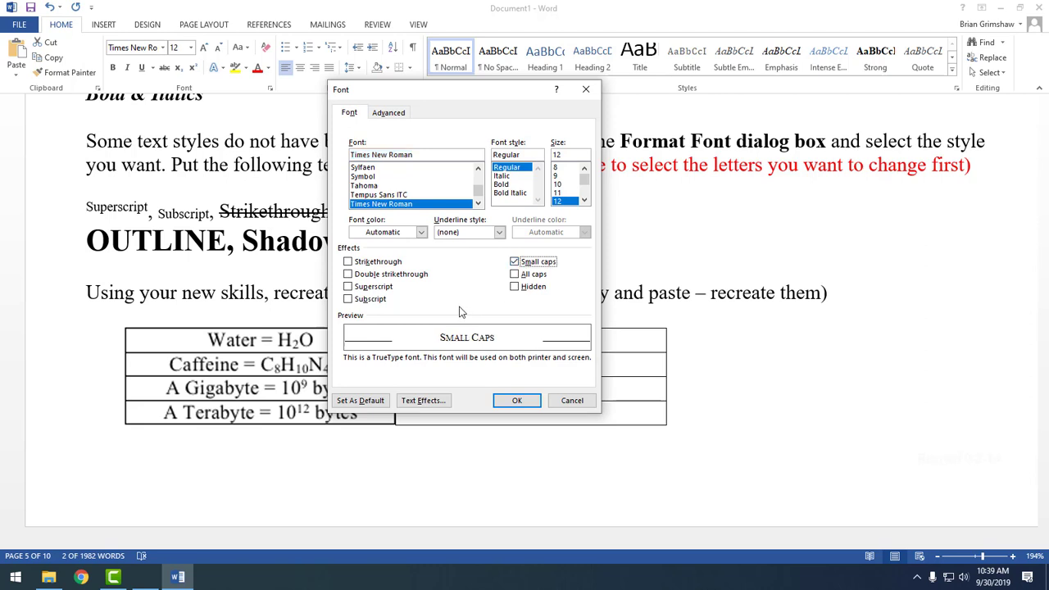
pyautogui.click(517, 401)
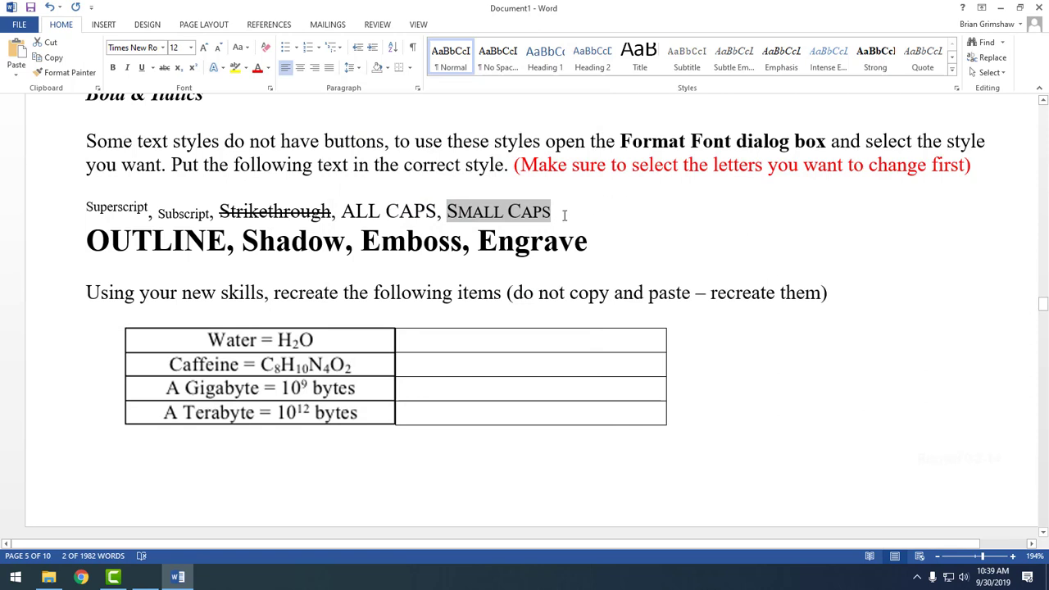
pyautogui.click(563, 212)
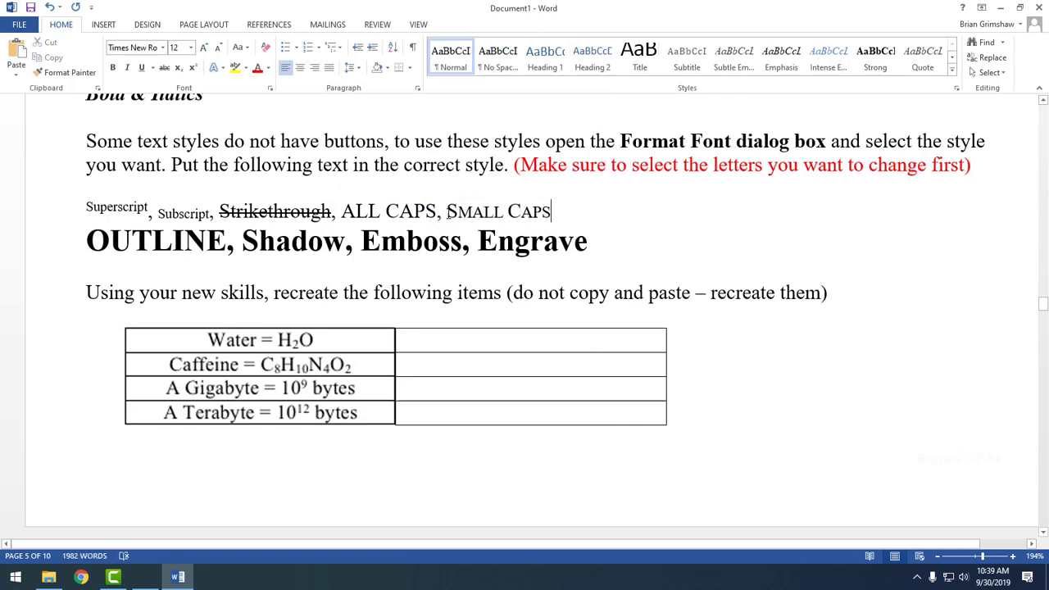
pyautogui.moveTo(448, 211); pyautogui.dragTo(457, 213)
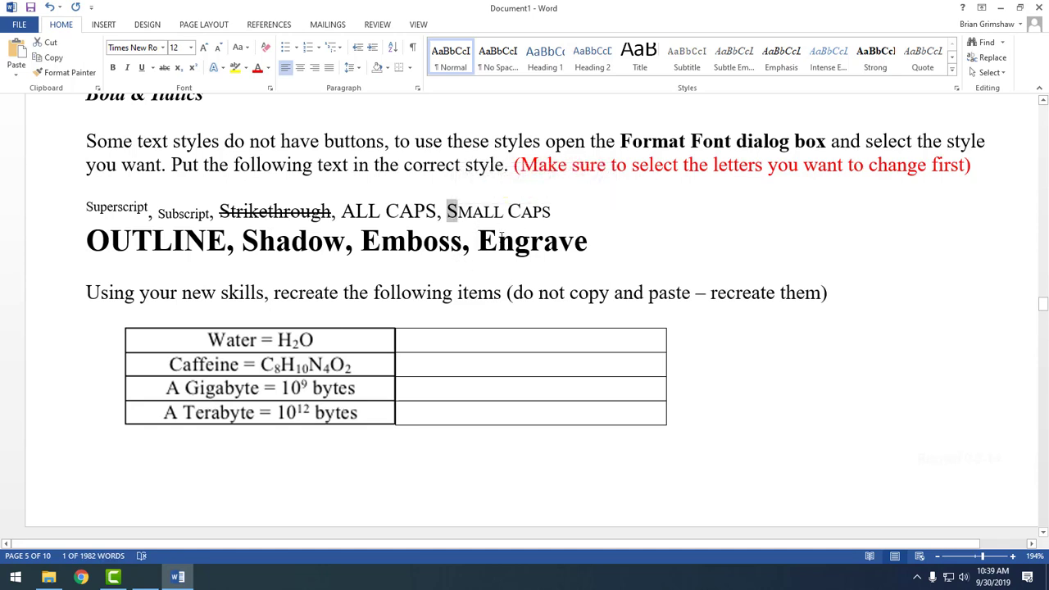
pyautogui.moveTo(457, 211); pyautogui.dragTo(503, 211)
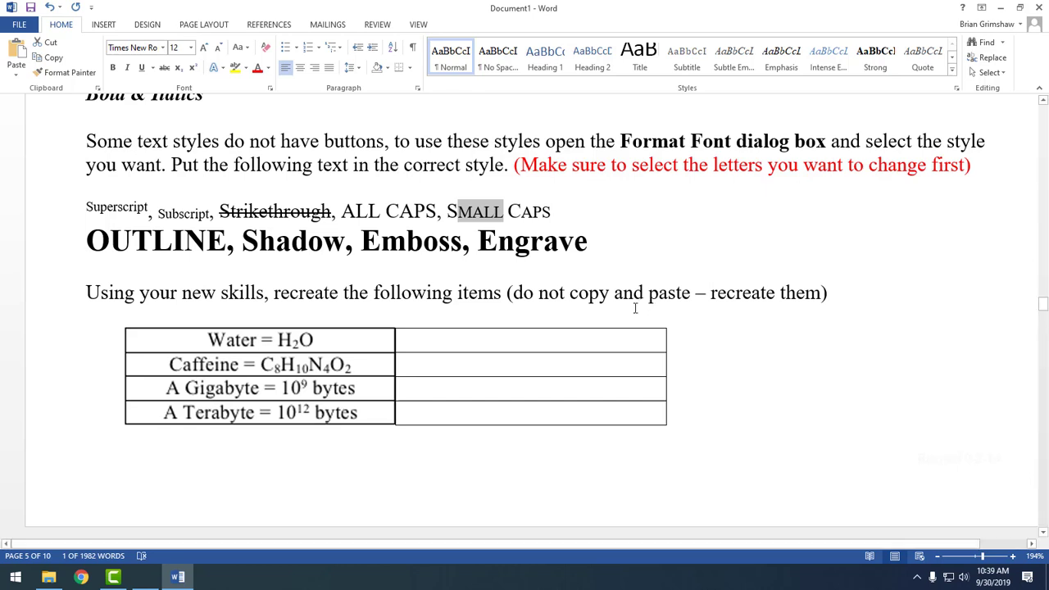
pyautogui.click(564, 213)
# Give the word "OUTLINE" a black text outline using the theme colors.
pyautogui.moveTo(86, 241); pyautogui.dragTo(587, 243)
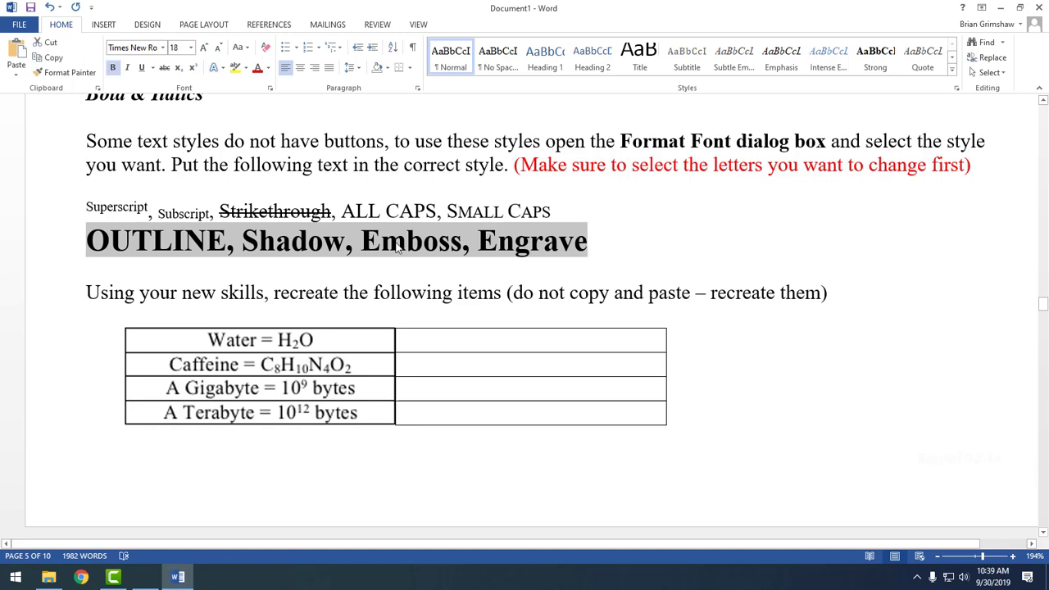
pyautogui.click(184, 240)
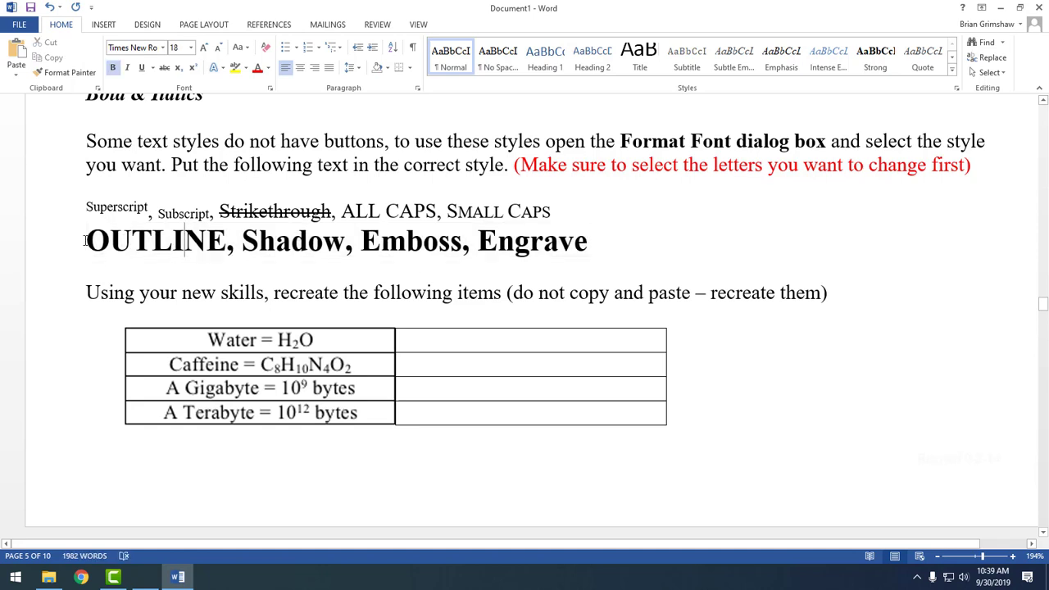
pyautogui.moveTo(86, 240); pyautogui.dragTo(228, 241)
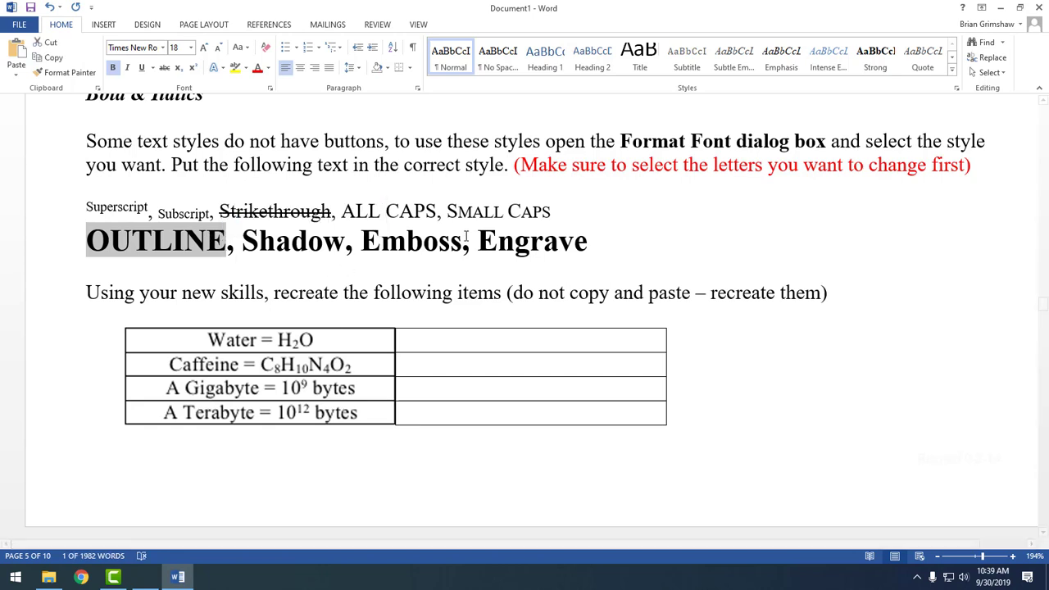
pyautogui.click(218, 71)
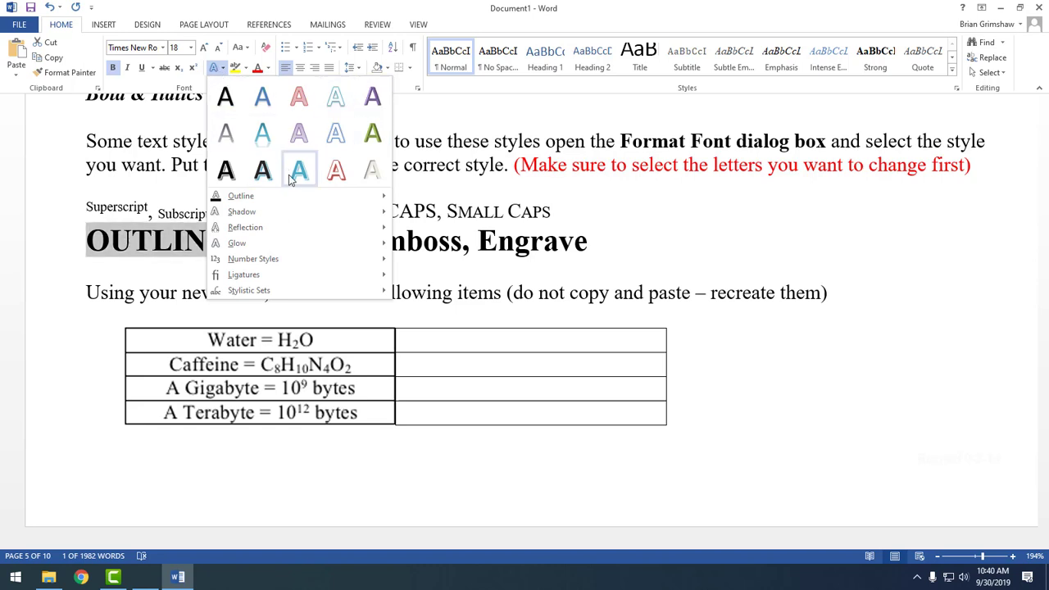
pyautogui.moveTo(237, 200)
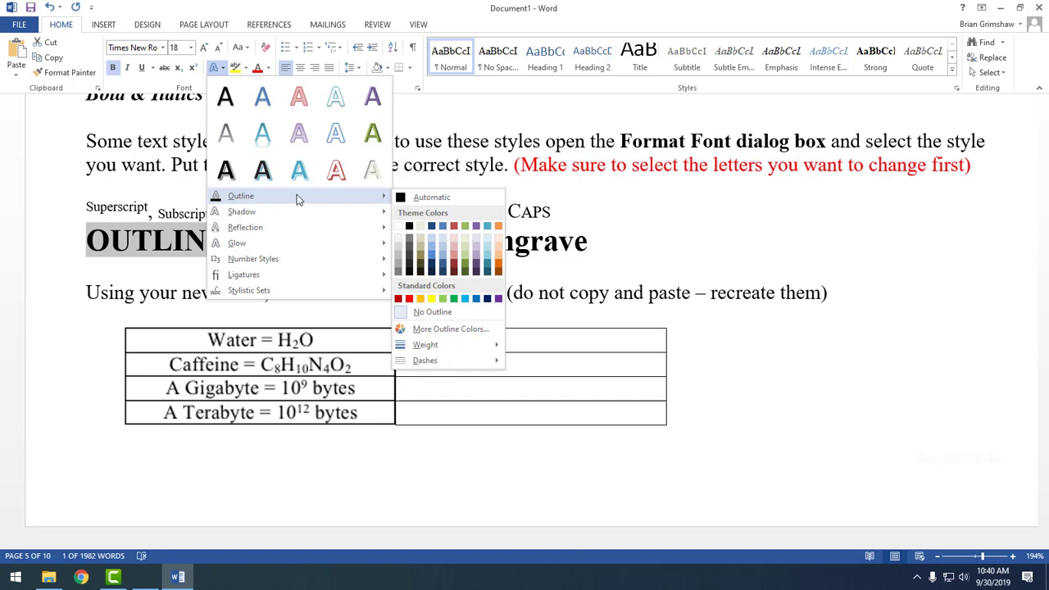
pyautogui.click(410, 228)
pyautogui.press('Right')
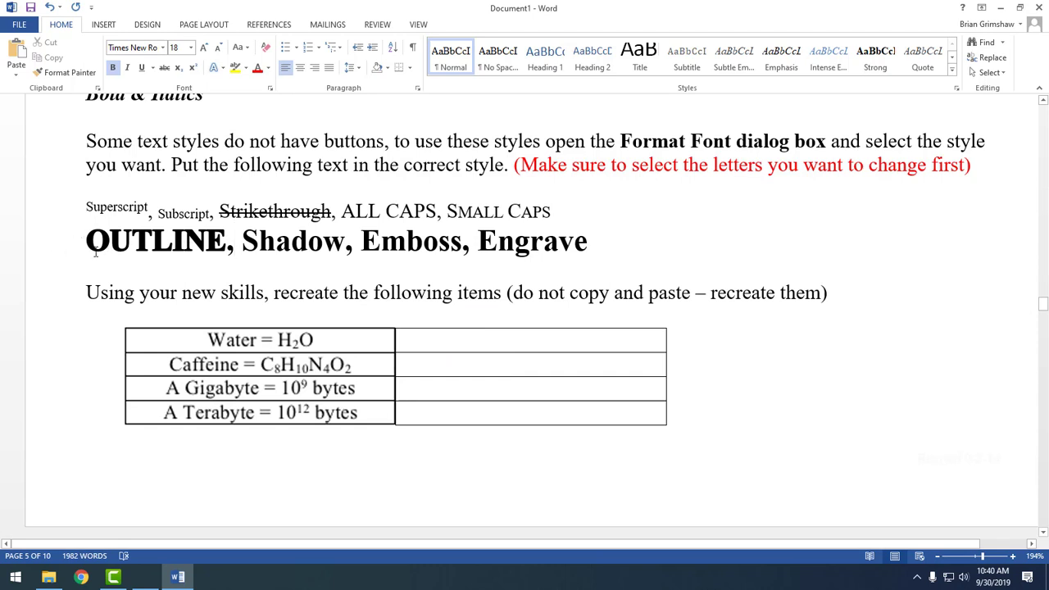
# Set the font color of the word "OUTLINE" to white.
pyautogui.moveTo(228, 244); pyautogui.dragTo(87, 248)
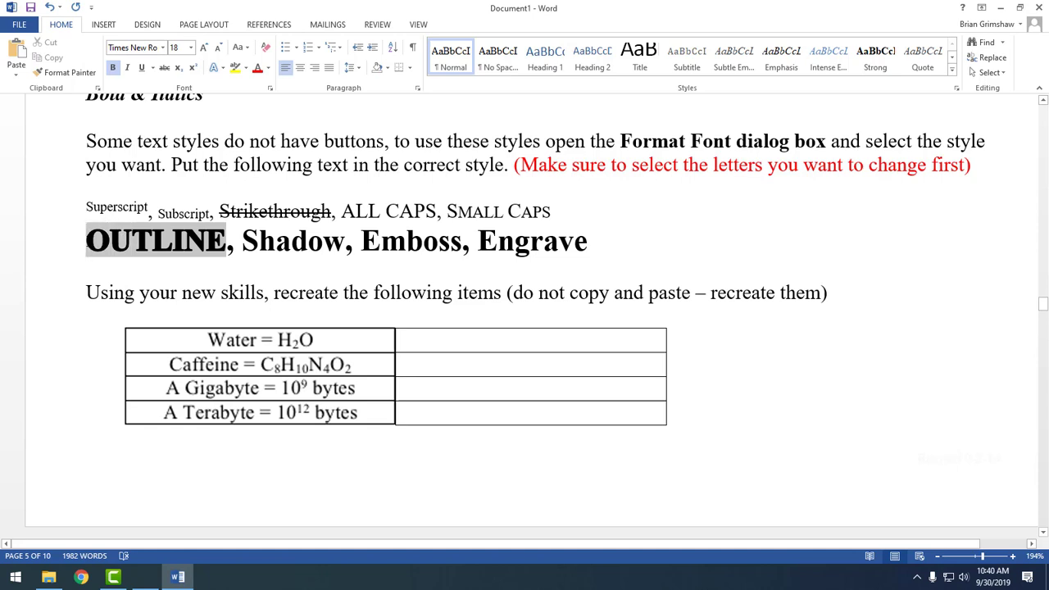
pyautogui.click(267, 68)
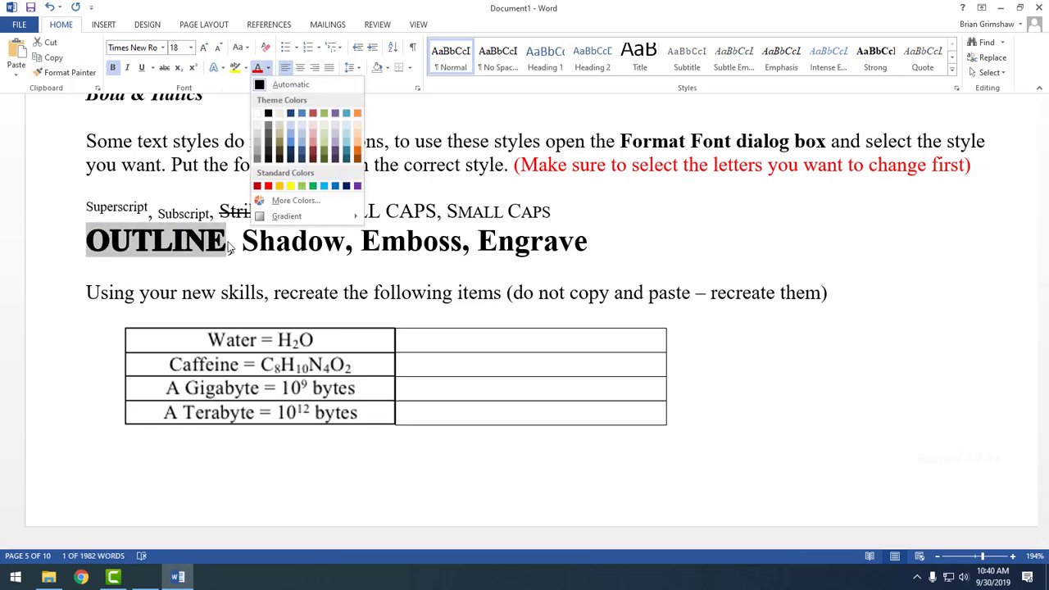
pyautogui.click(257, 115)
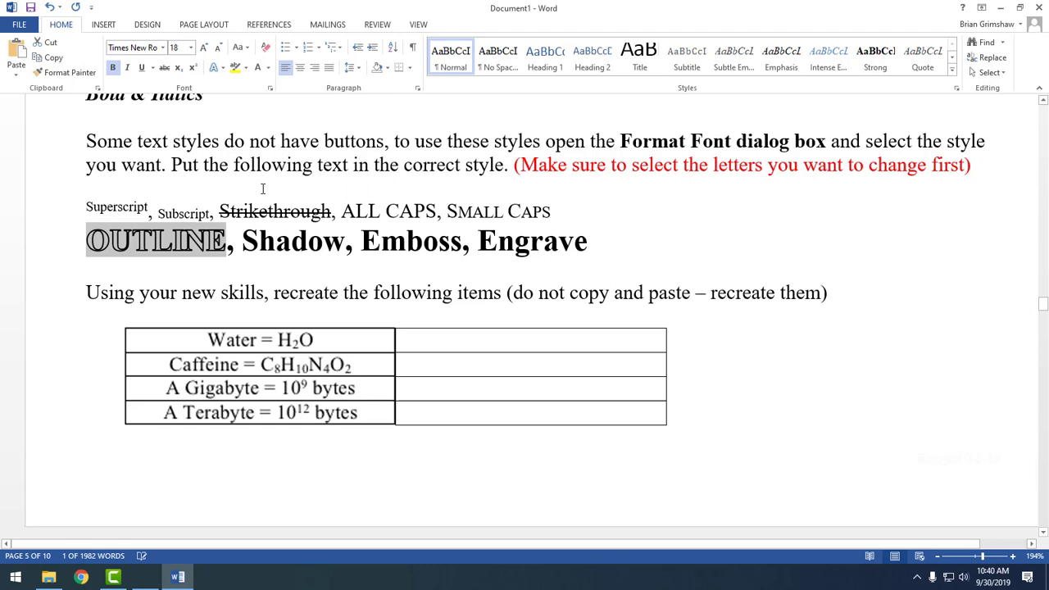
# Set the text outline weight of the word "OUTLINE" to ¼ pt.
pyautogui.click(291, 240)
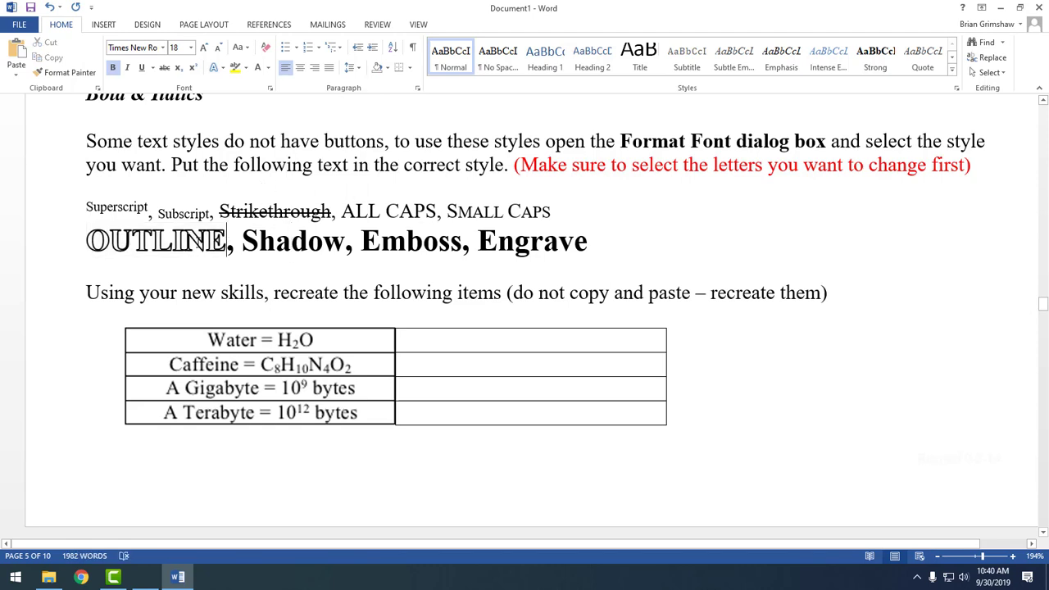
pyautogui.moveTo(227, 240); pyautogui.dragTo(85, 241)
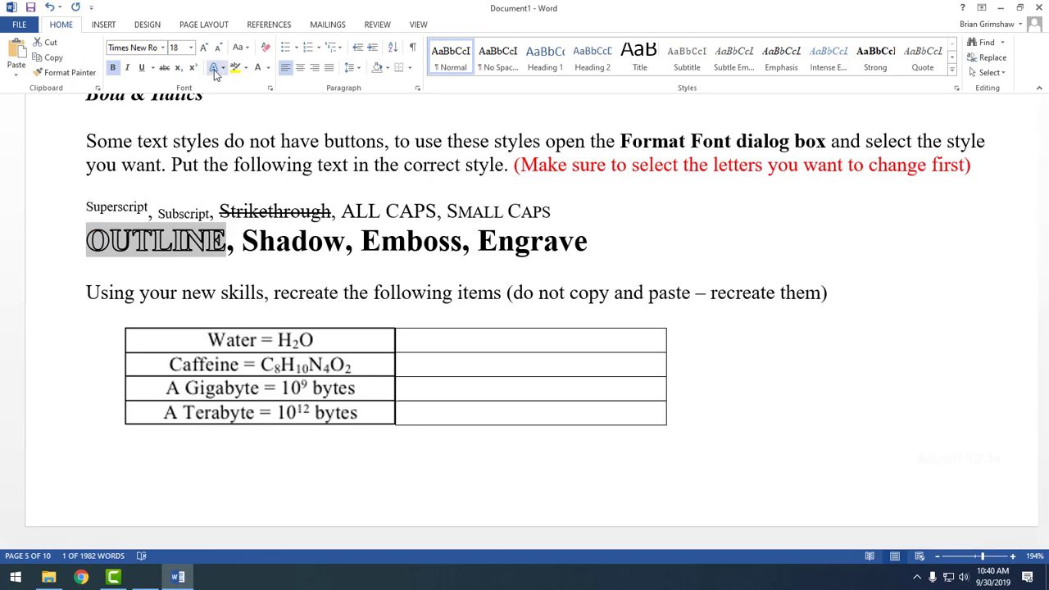
pyautogui.click(214, 68)
pyautogui.moveTo(279, 197)
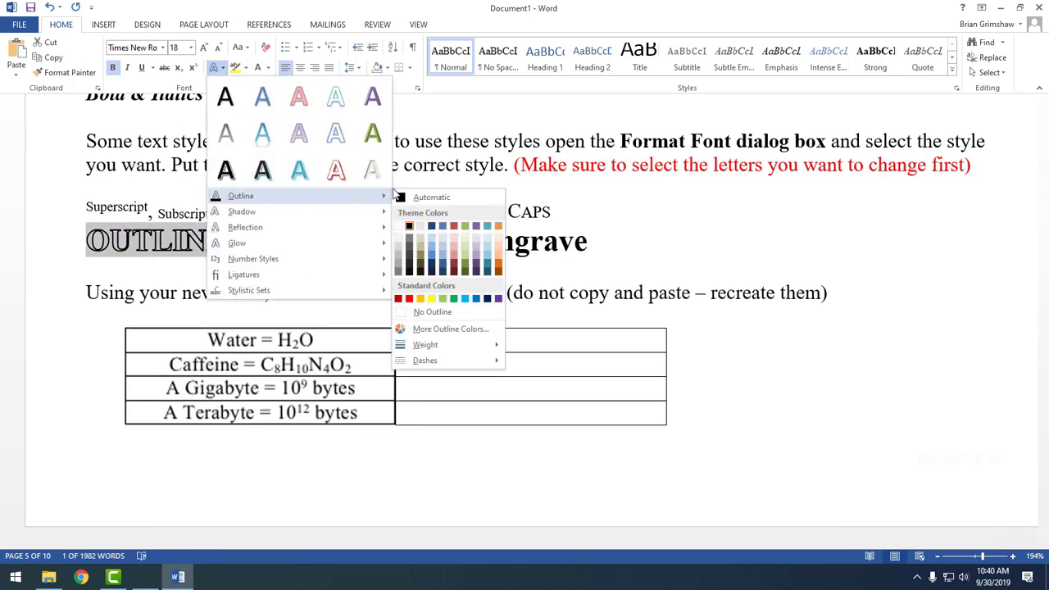
pyautogui.moveTo(464, 345)
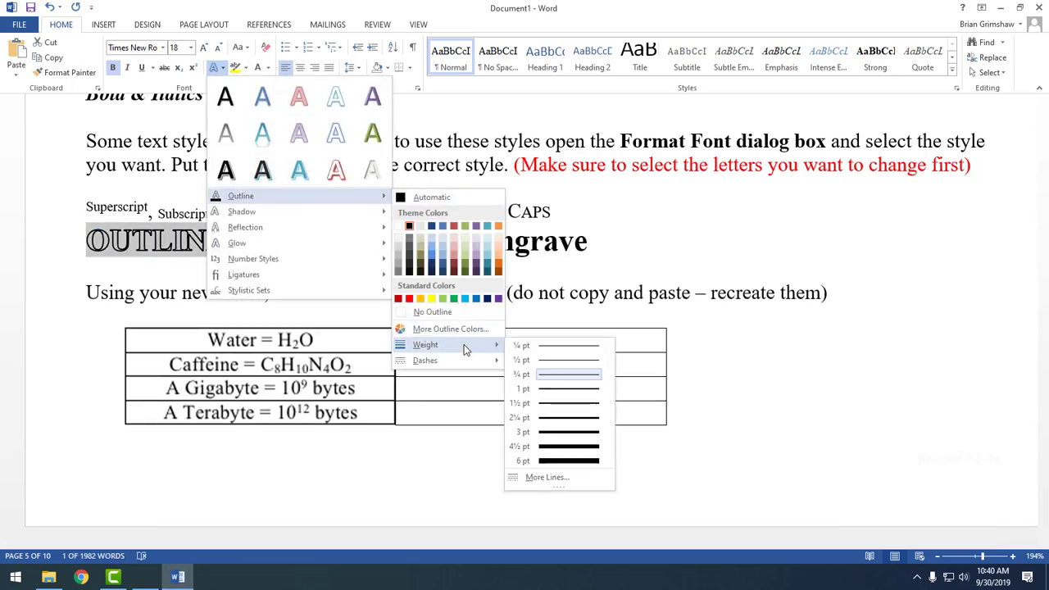
pyautogui.click(560, 345)
pyautogui.click(623, 244)
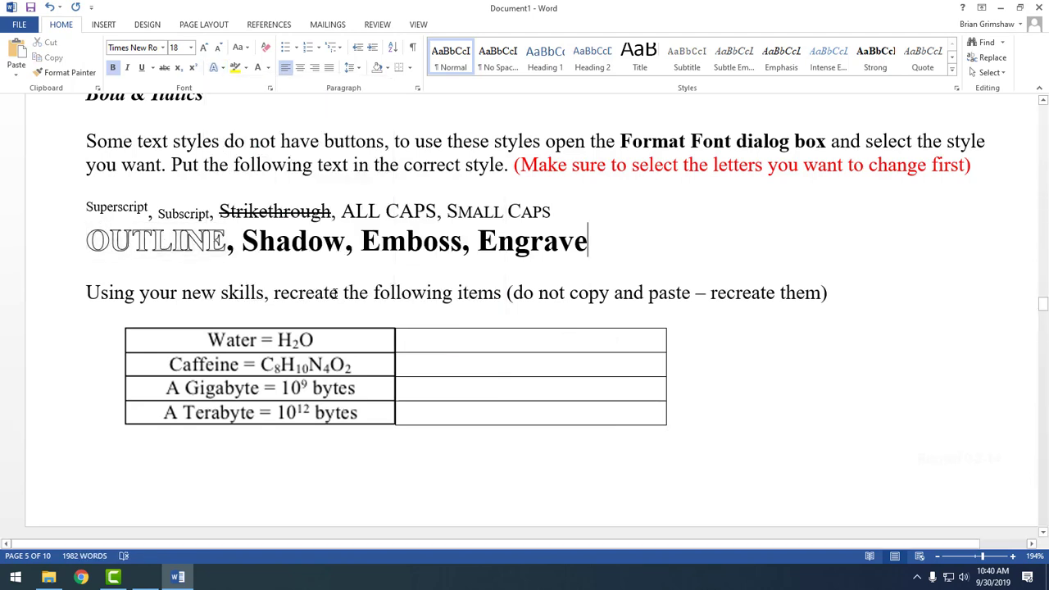
# Apply an outer shadow text effect to the word "Shadow" and its trailing comma.
pyautogui.moveTo(240, 242); pyautogui.dragTo(354, 242)
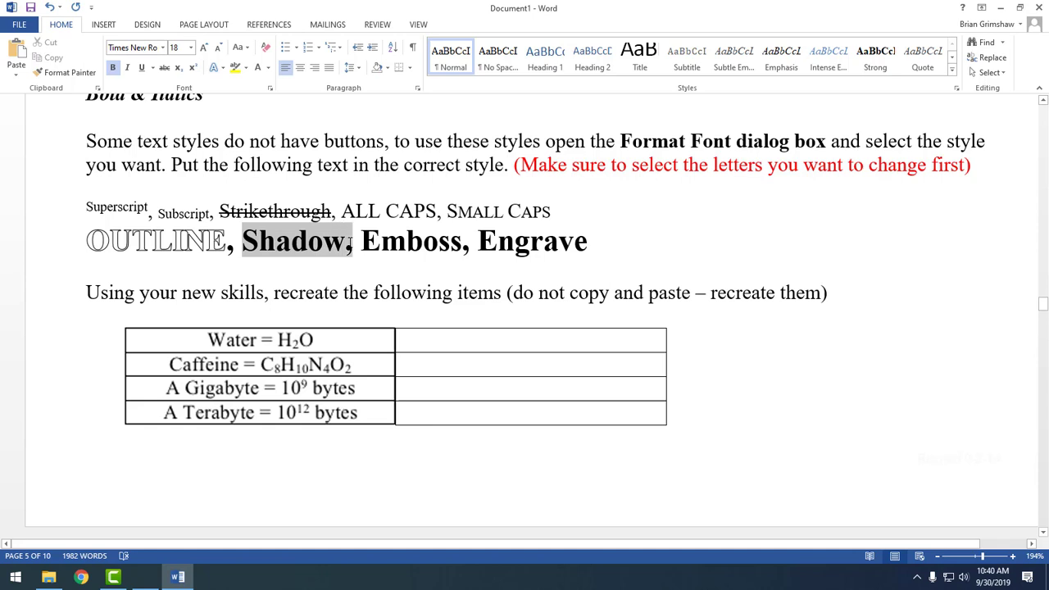
pyautogui.click(215, 67)
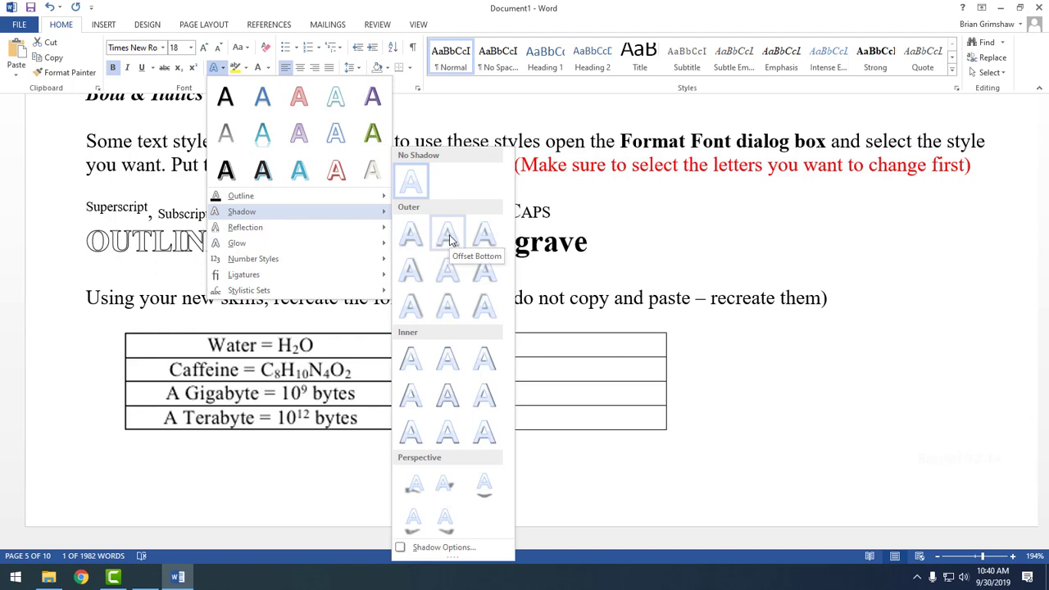
pyautogui.click(412, 274)
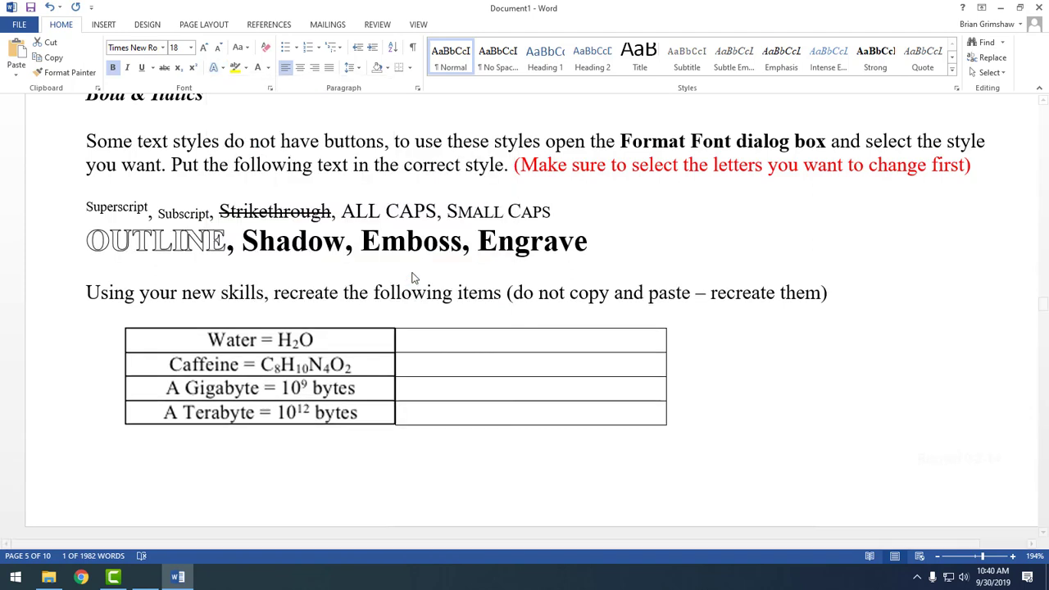
pyautogui.click(382, 250)
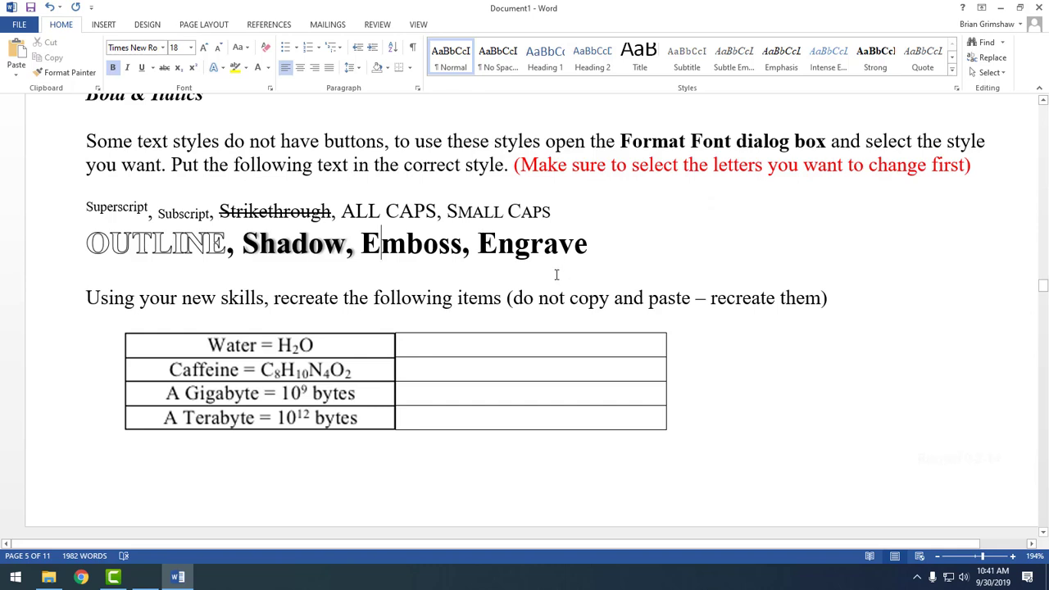
pyautogui.moveTo(362, 243); pyautogui.dragTo(595, 241)
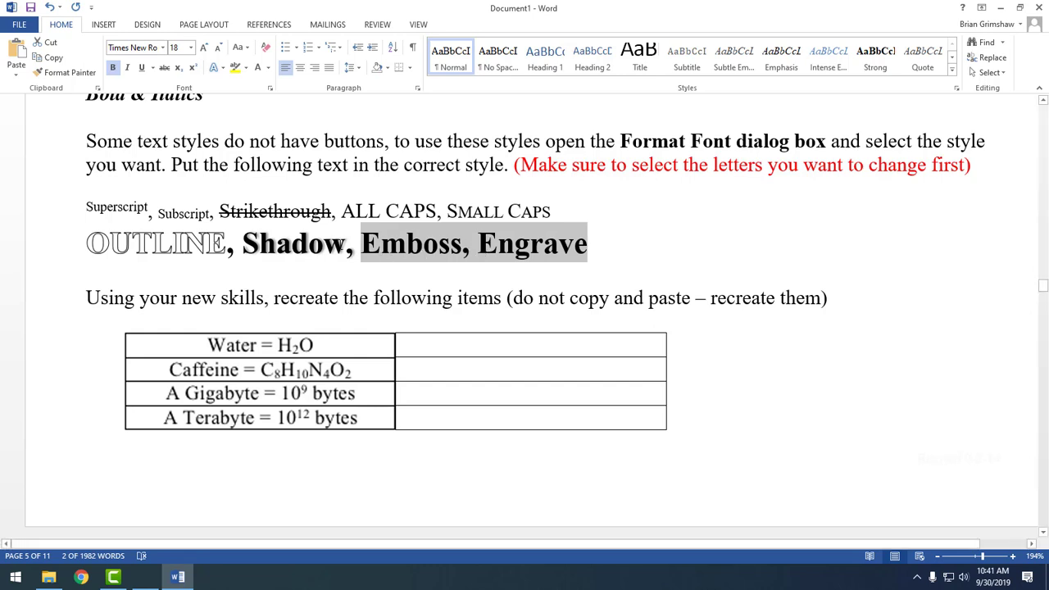
pyautogui.click(362, 246)
pyautogui.moveTo(362, 246); pyautogui.dragTo(465, 244)
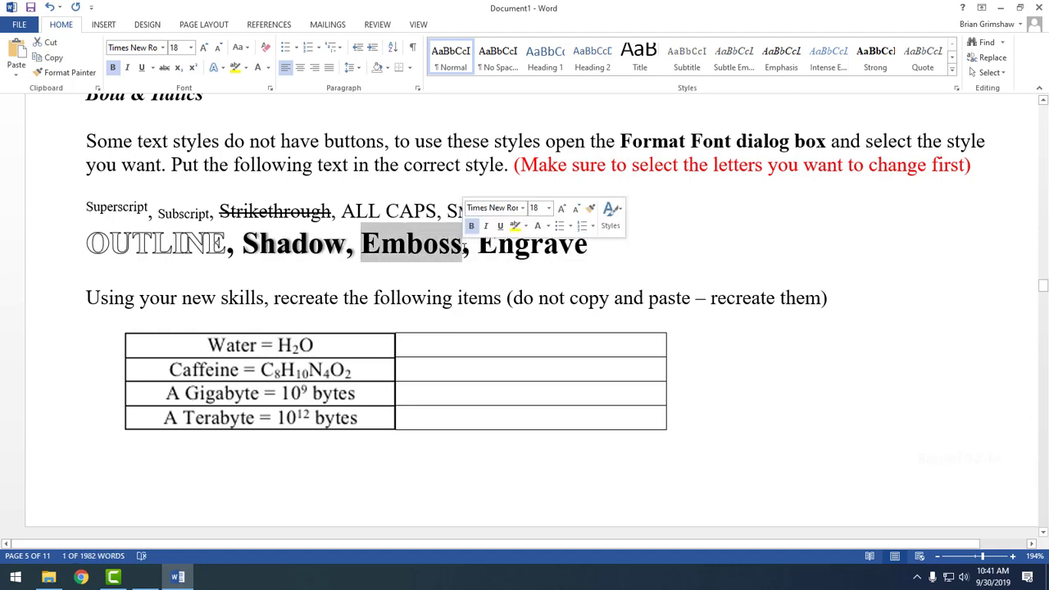
pyautogui.click(479, 246)
pyautogui.moveTo(479, 246); pyautogui.dragTo(590, 249)
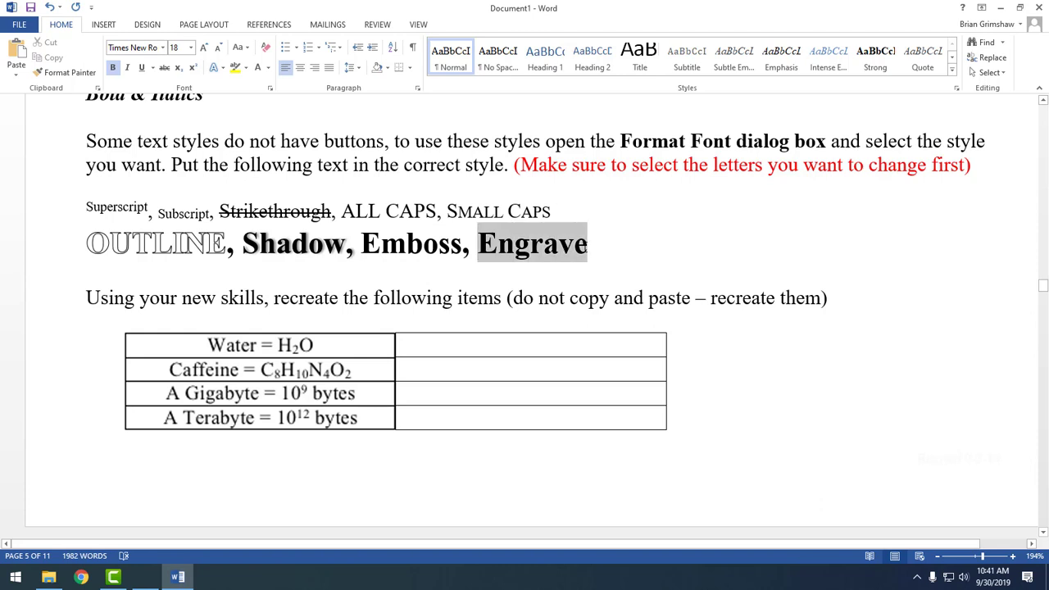
pyautogui.click(588, 246)
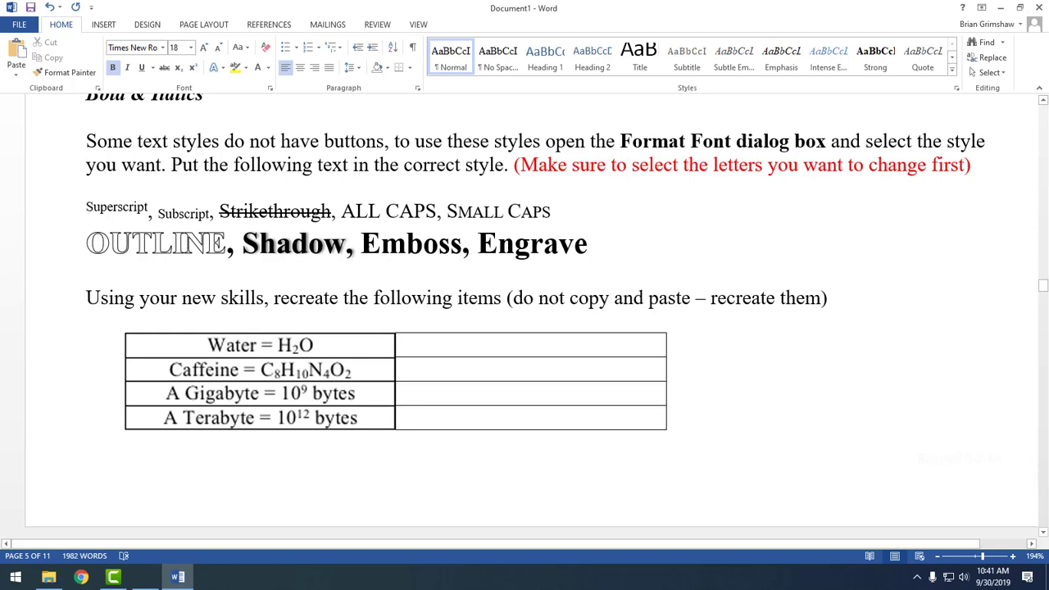
pyautogui.moveTo(361, 243); pyautogui.dragTo(609, 254)
pyautogui.click(637, 253)
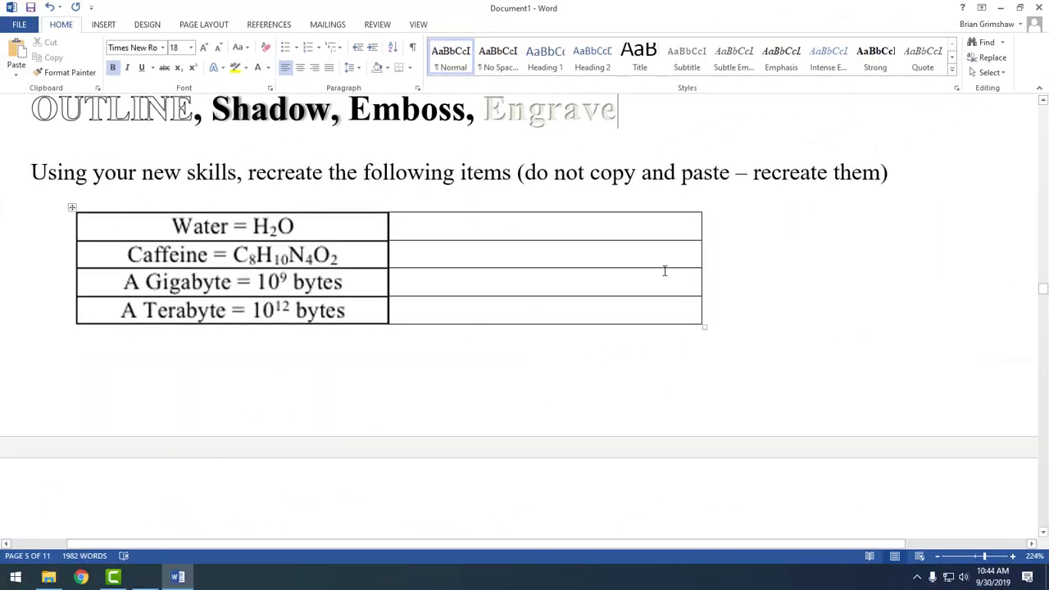
# Enter "Water = H2O" in the empty table cell beside the water formula.
pyautogui.click(557, 227)
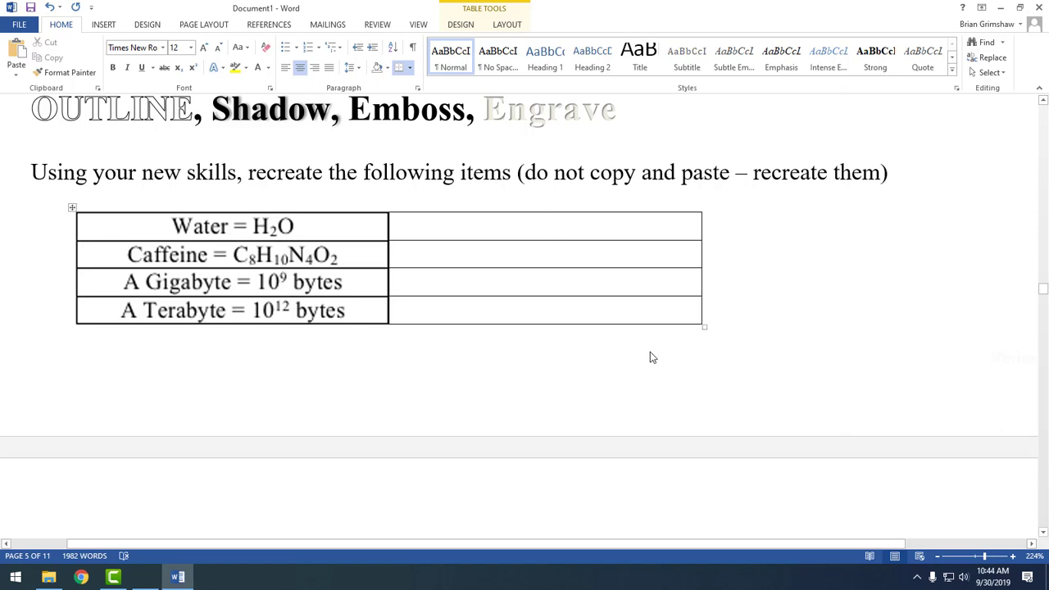
pyautogui.write('W')
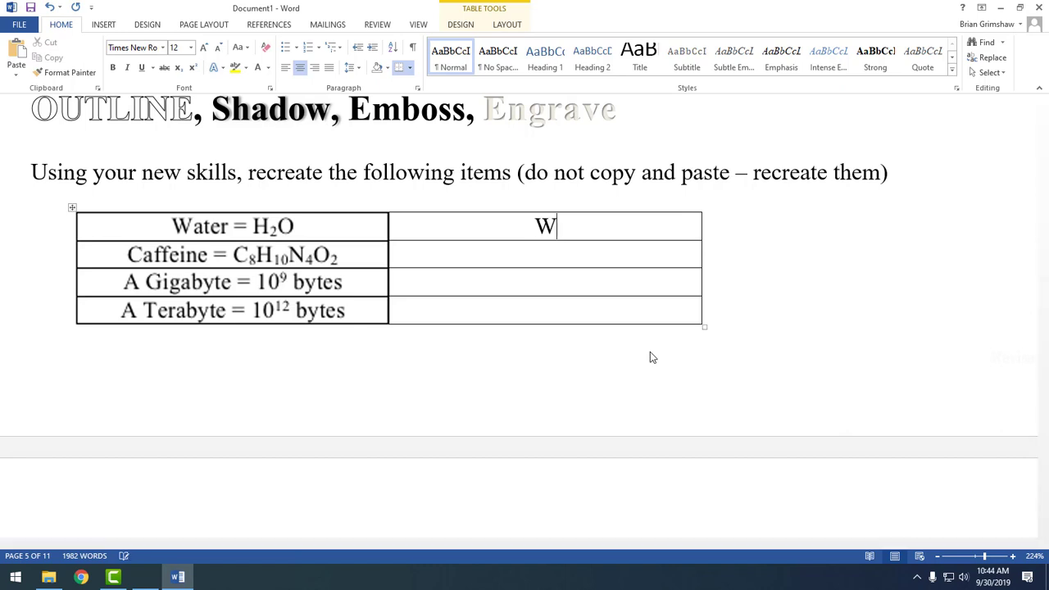
pyautogui.write('aet')
pyautogui.press('BackSpace')
pyautogui.press('BackSpace')
pyautogui.write('ter')
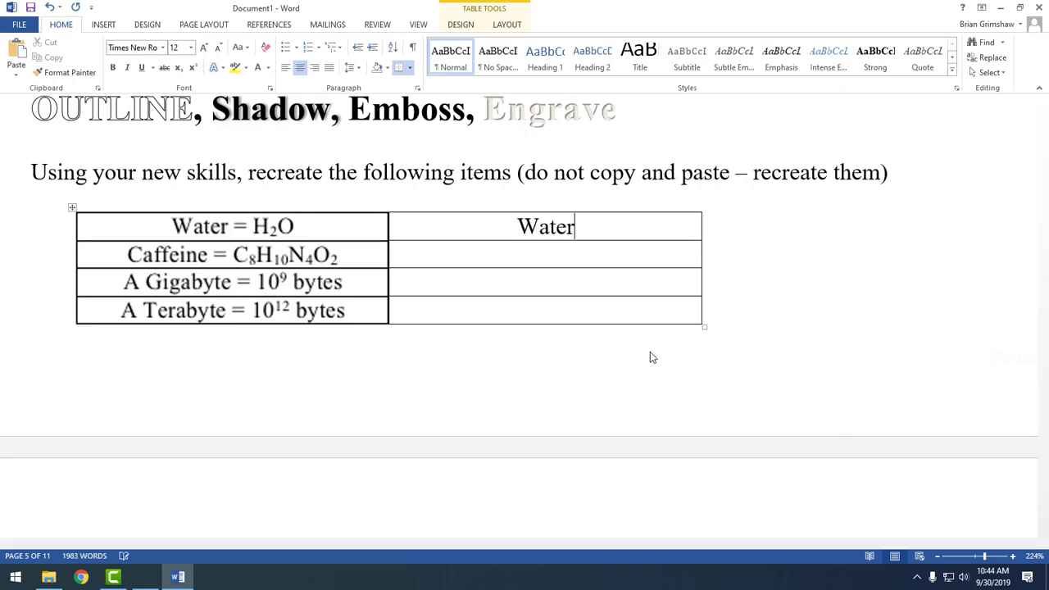
pyautogui.write(' = H2O')
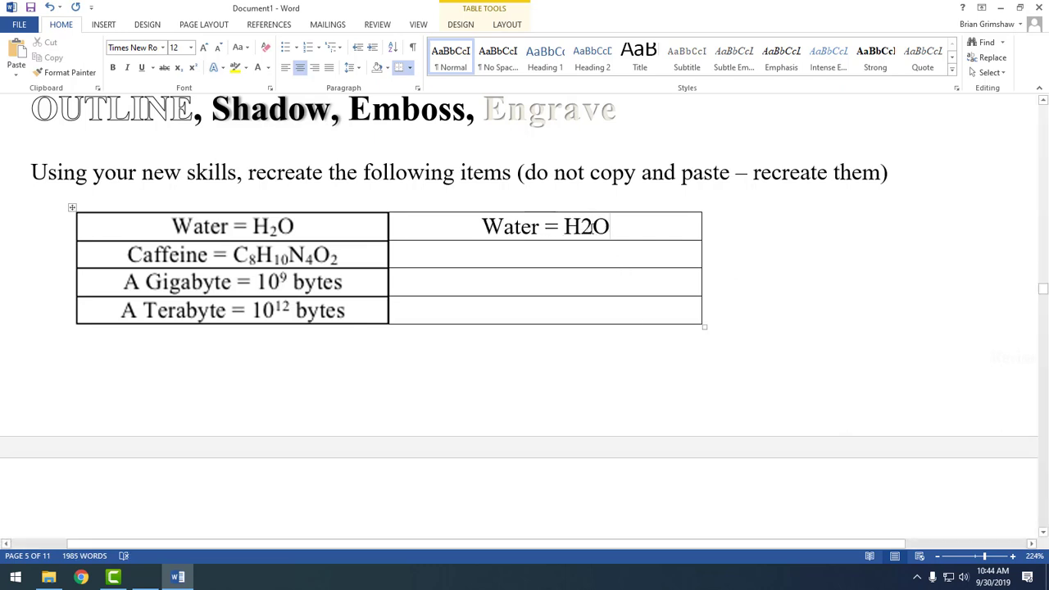
# Format the 2 in the retyped H2O formula as subscript.
pyautogui.moveTo(583, 229); pyautogui.dragTo(595, 229)
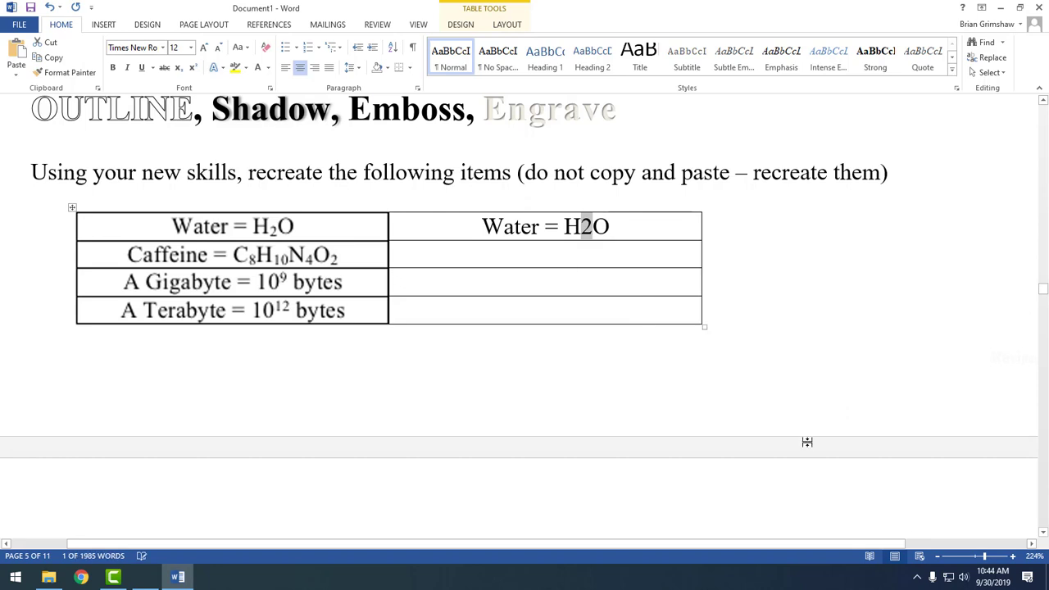
pyautogui.click(179, 68)
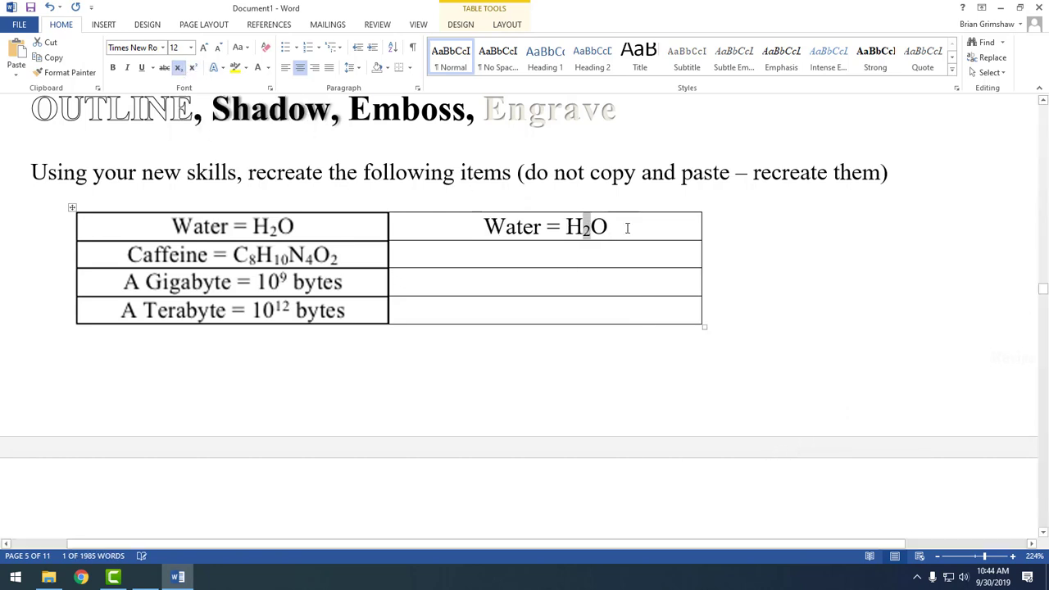
pyautogui.click(656, 226)
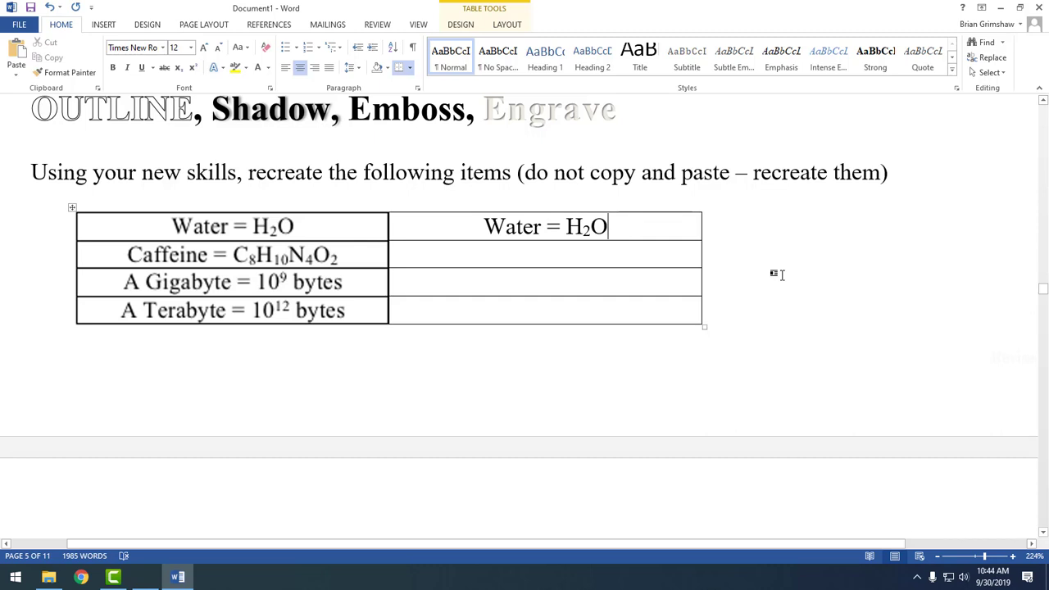
# Enter "Caffeine = C8H10N4O2" in the empty table cell beside the caffeine formula.
pyautogui.click(545, 256)
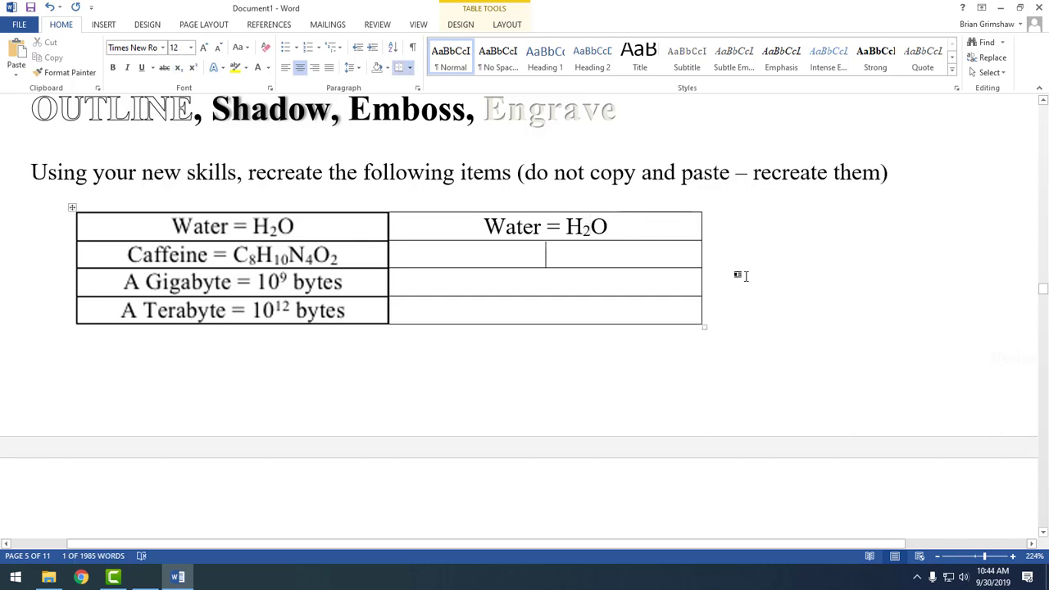
pyautogui.write('Caffein')
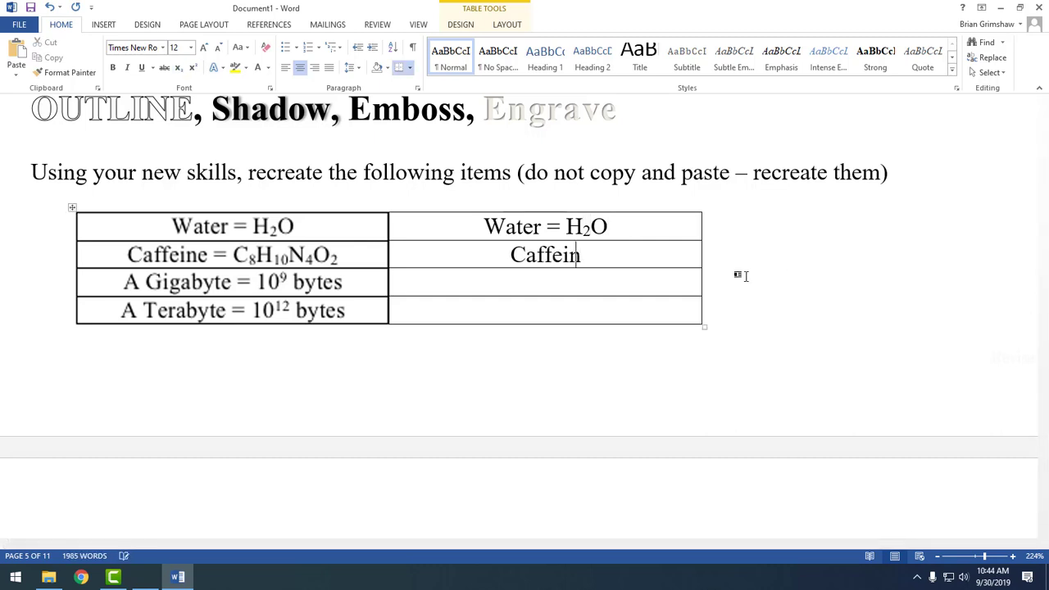
pyautogui.write('e =')
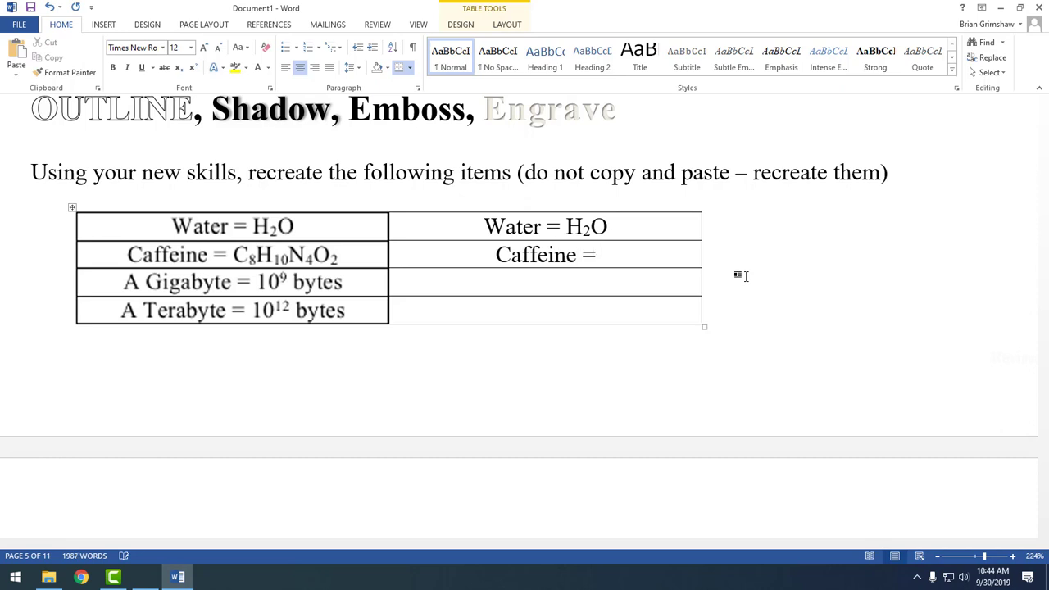
pyautogui.write(' C8H10')
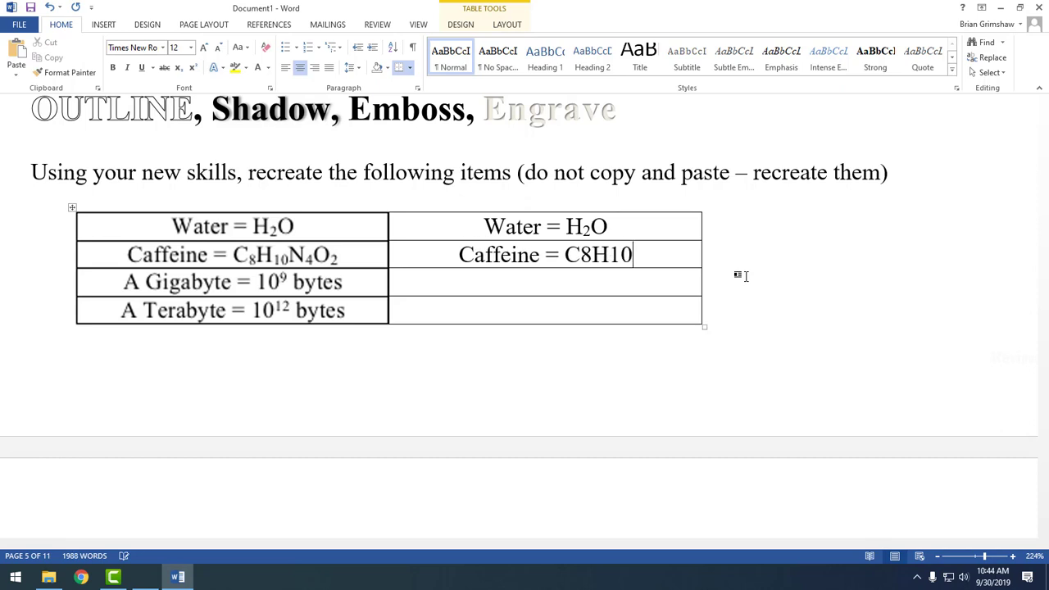
pyautogui.write('N4O2')
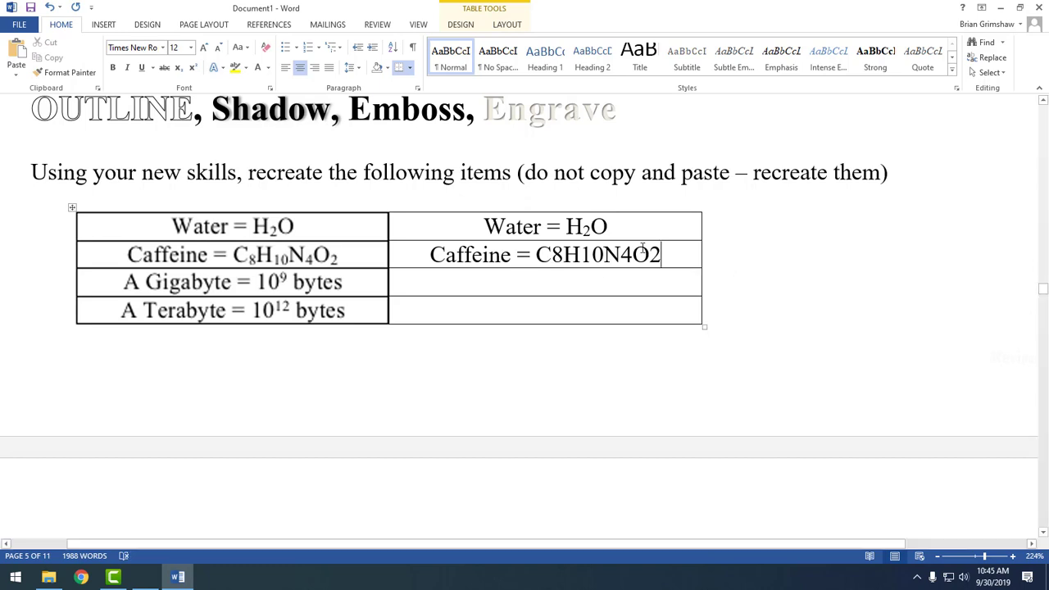
# Format the numbers 8, 10, 4 and 2 in the retyped caffeine formula as subscript.
pyautogui.moveTo(551, 256); pyautogui.dragTo(564, 255)
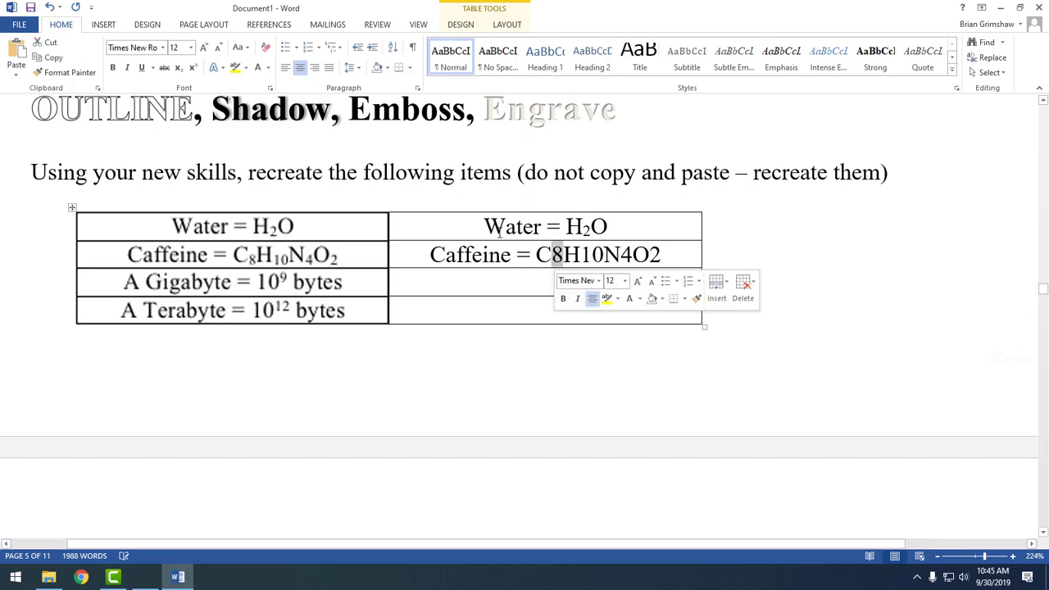
pyautogui.hotkey('ctrl', '=')
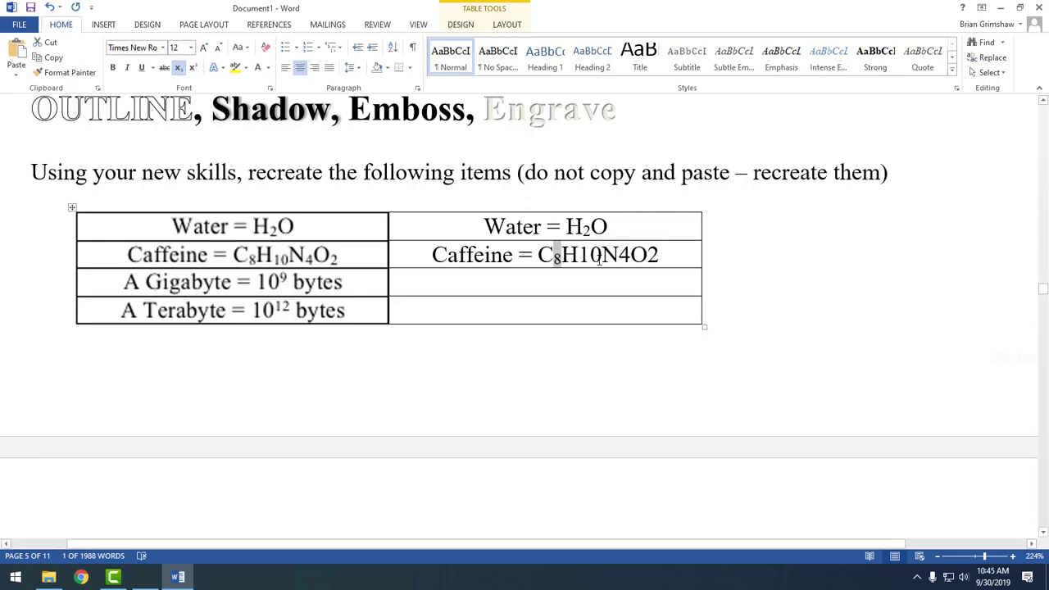
pyautogui.moveTo(600, 256); pyautogui.dragTo(642, 257)
pyautogui.hotkey('ctrl', '=')
pyautogui.hotkey('ctrl', '=')
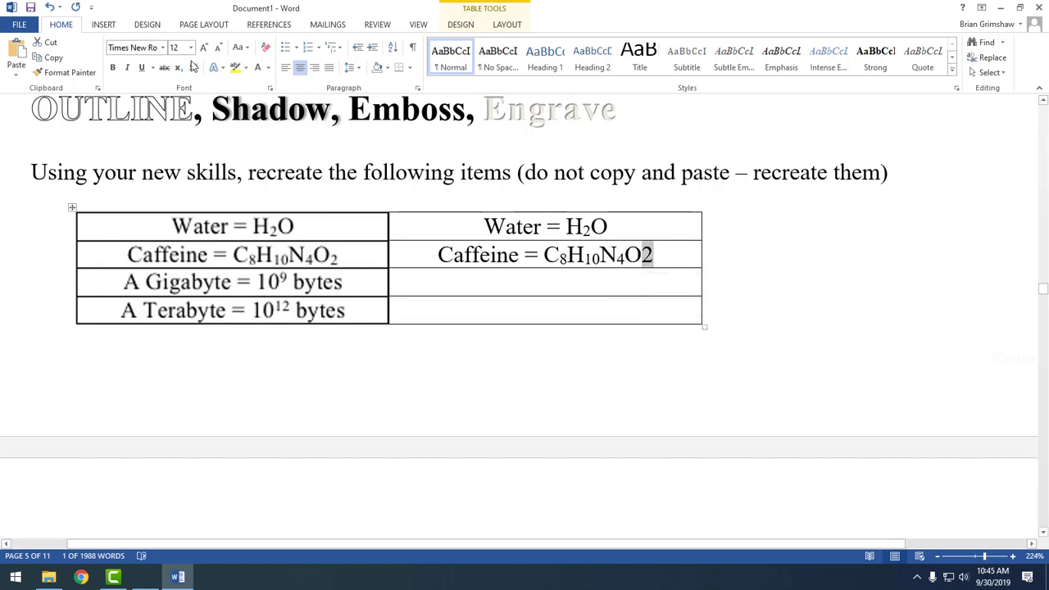
pyautogui.click(177, 67)
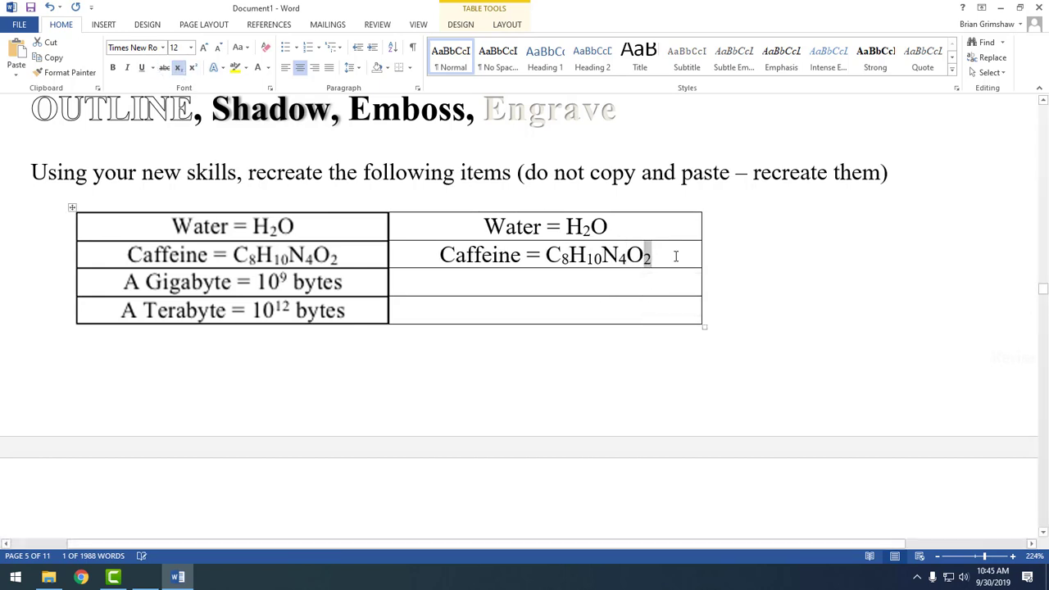
pyautogui.click(687, 253)
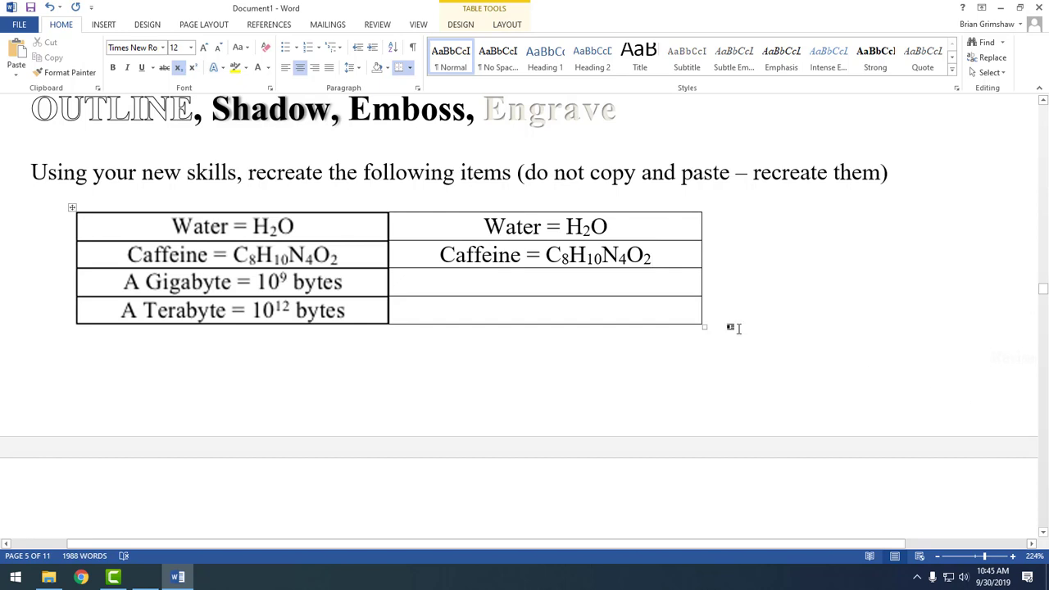
pyautogui.moveTo(659, 256); pyautogui.dragTo(546, 256)
pyautogui.click(191, 48)
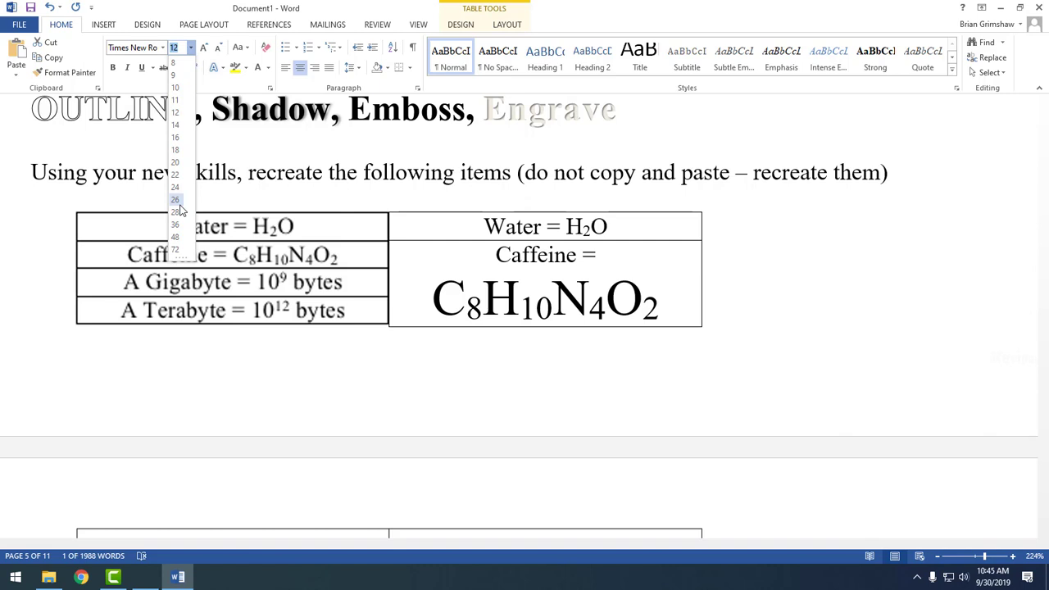
pyautogui.click(612, 222)
pyautogui.moveTo(607, 226); pyautogui.dragTo(566, 226)
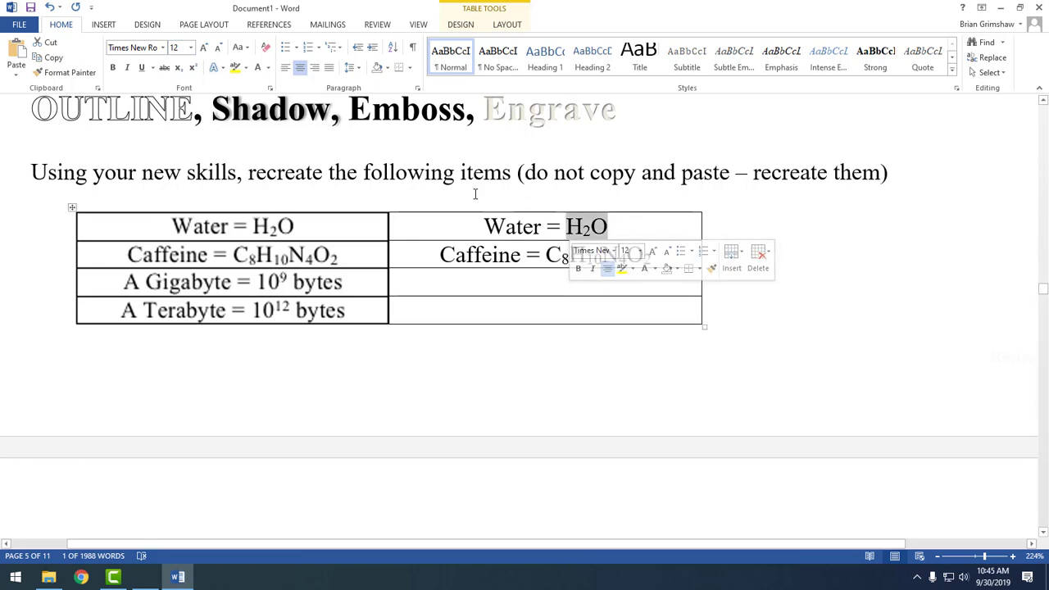
pyautogui.hotkey('ctrl', 'shift', 'p')
pyautogui.press('Escape')
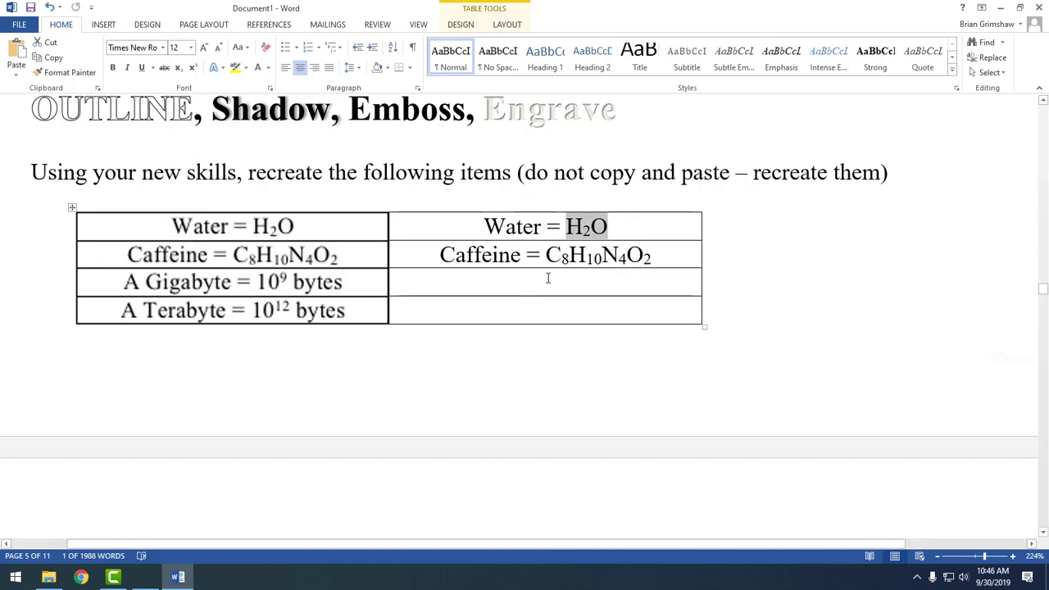
# Enter "A Gigabyte = 109 bytes" in the empty cell beside the gigabyte formula and format the 9 as superscript.
pyautogui.click(541, 282)
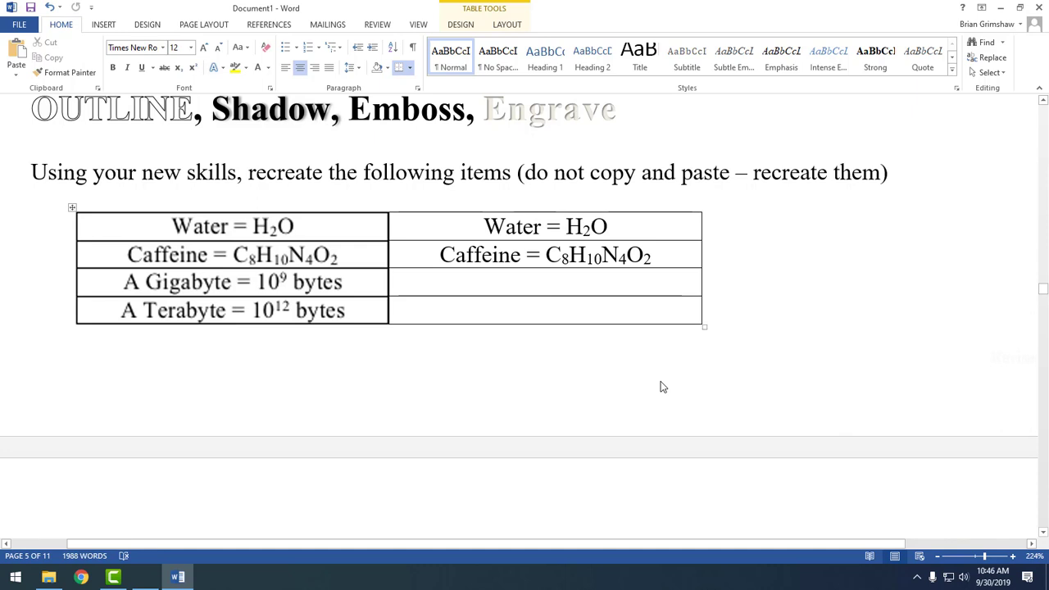
pyautogui.write('A')
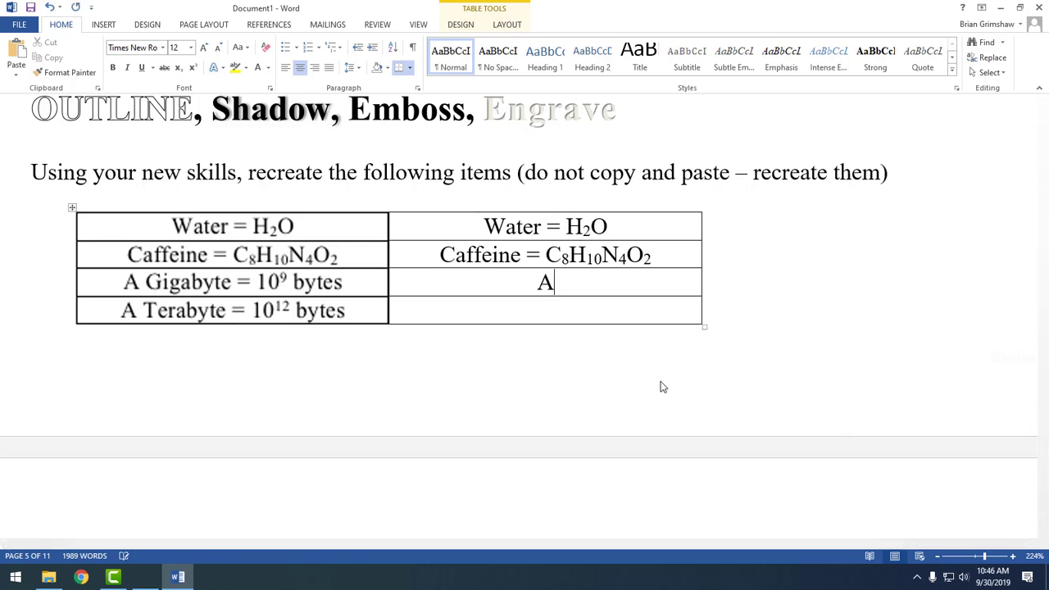
pyautogui.write(' Giga')
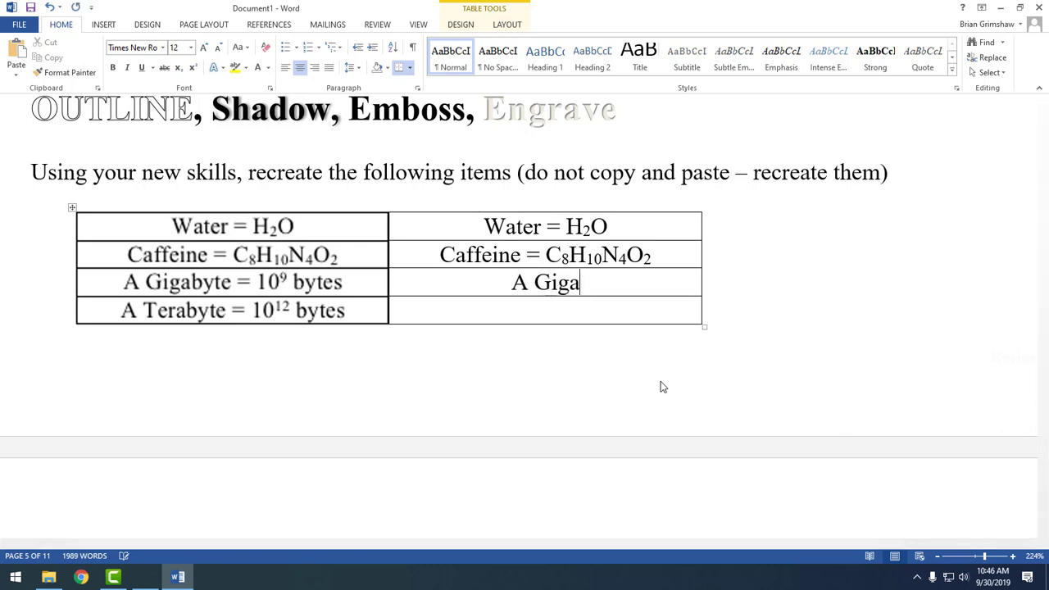
pyautogui.write('byte =')
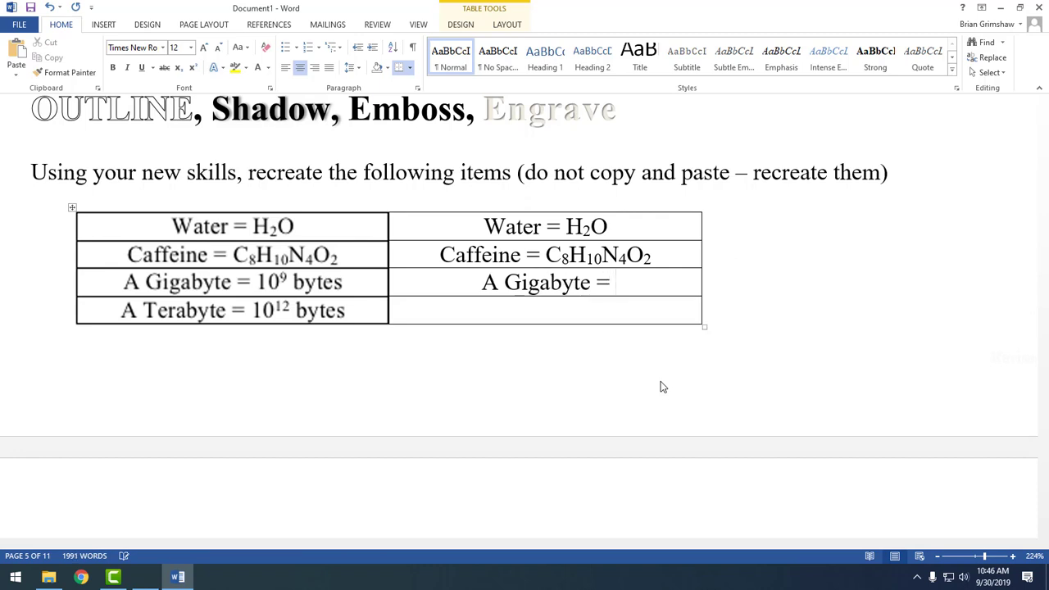
pyautogui.write(' 109 bytes')
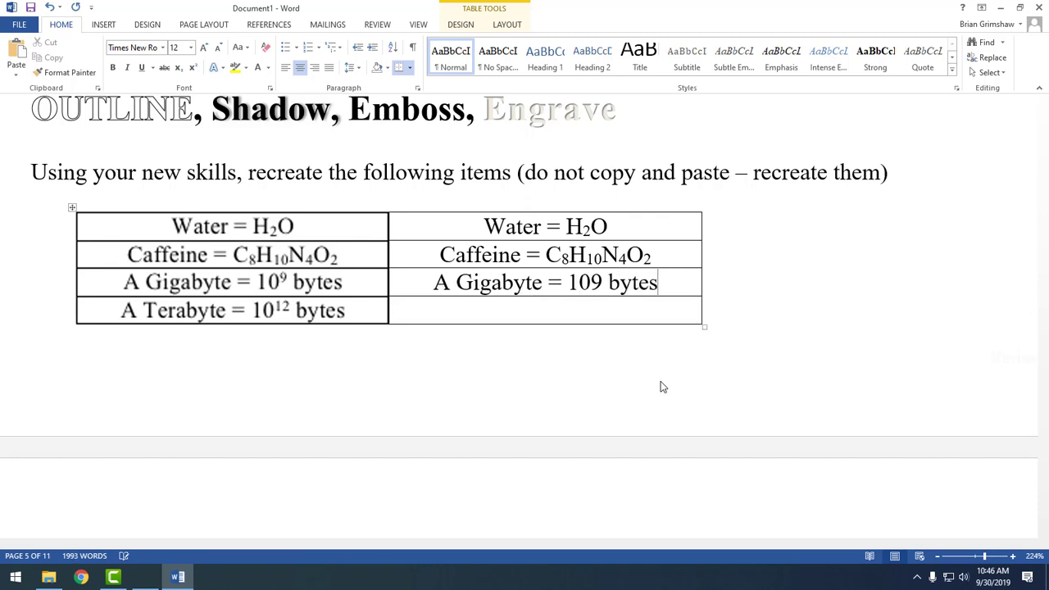
pyautogui.moveTo(602, 286); pyautogui.dragTo(591, 284)
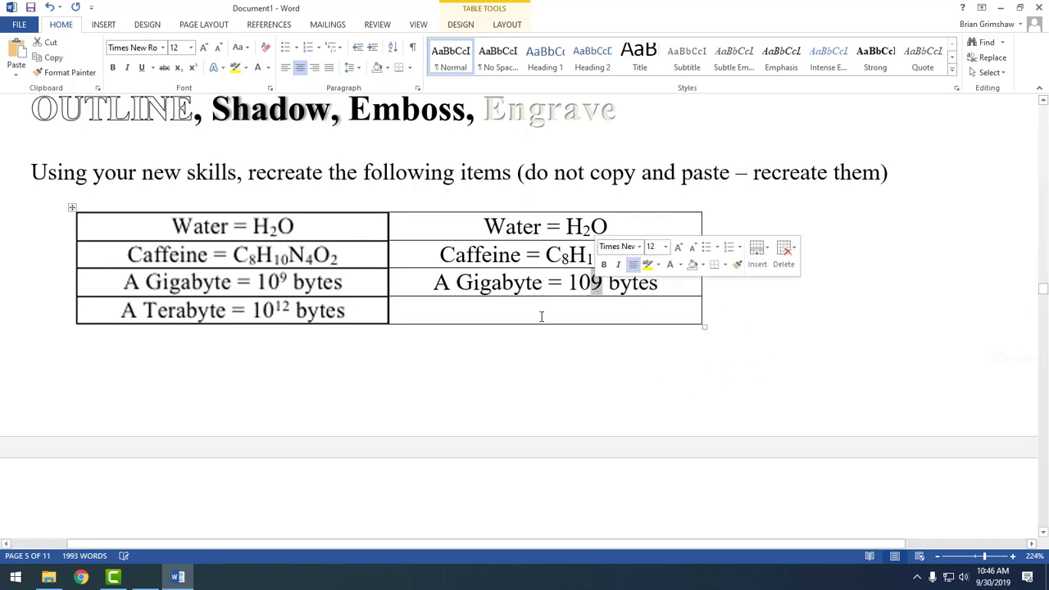
pyautogui.click(193, 67)
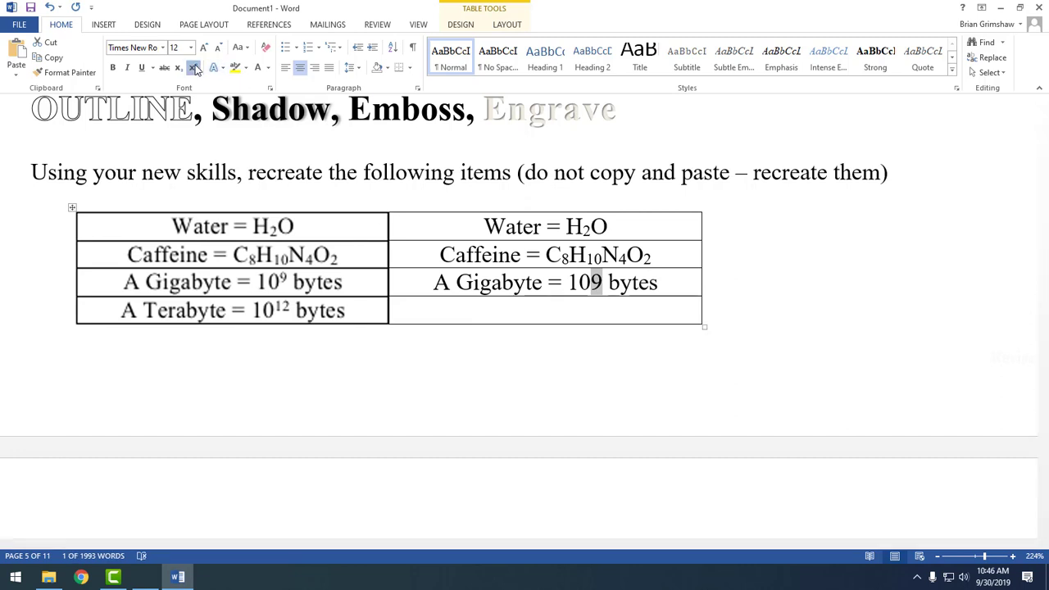
# Enter "A Terabyte = 1012 bytes" in the empty cell beside the terabyte formula and format the 12 as superscript.
pyautogui.click(574, 308)
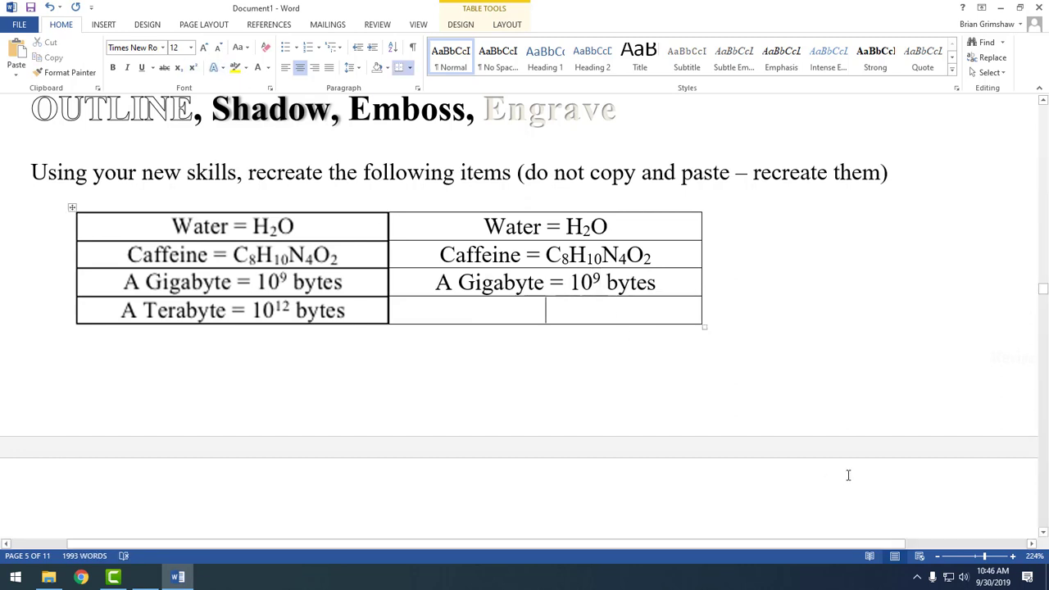
pyautogui.write('A Terabyte = ')
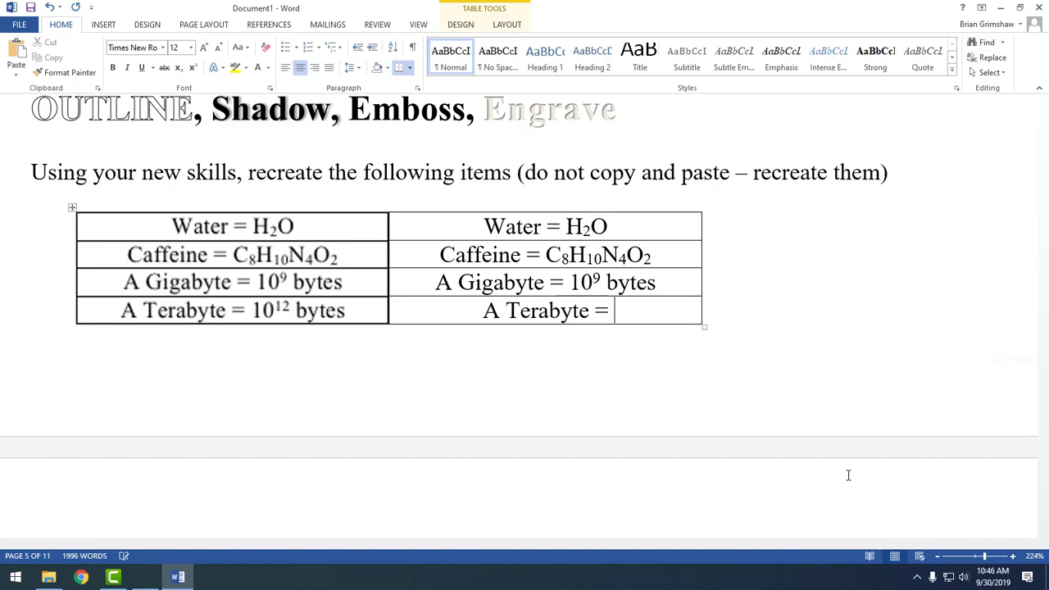
pyautogui.write('1012 bytes')
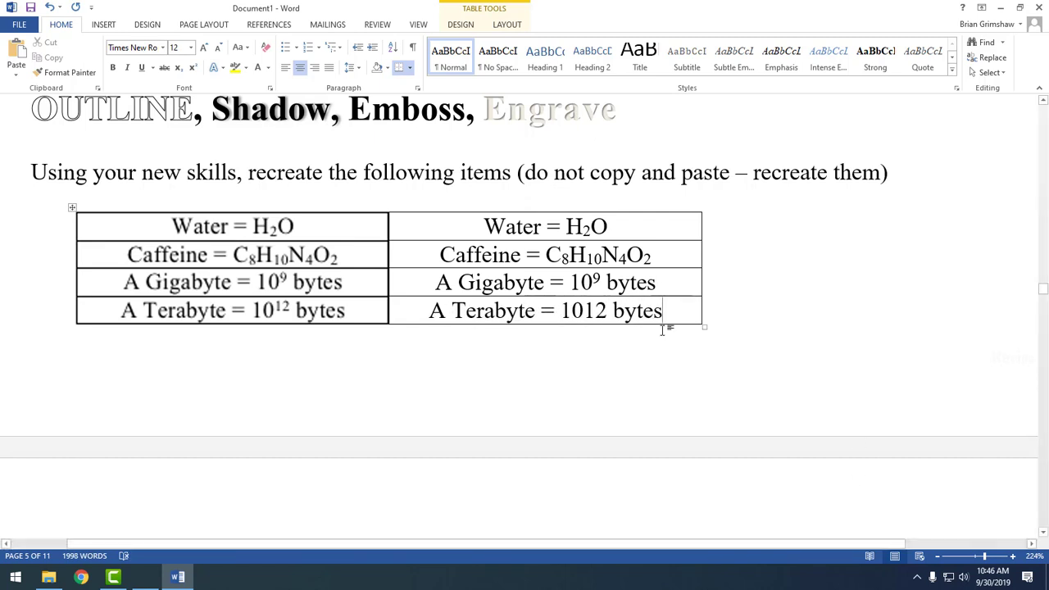
pyautogui.moveTo(611, 311); pyautogui.dragTo(587, 318)
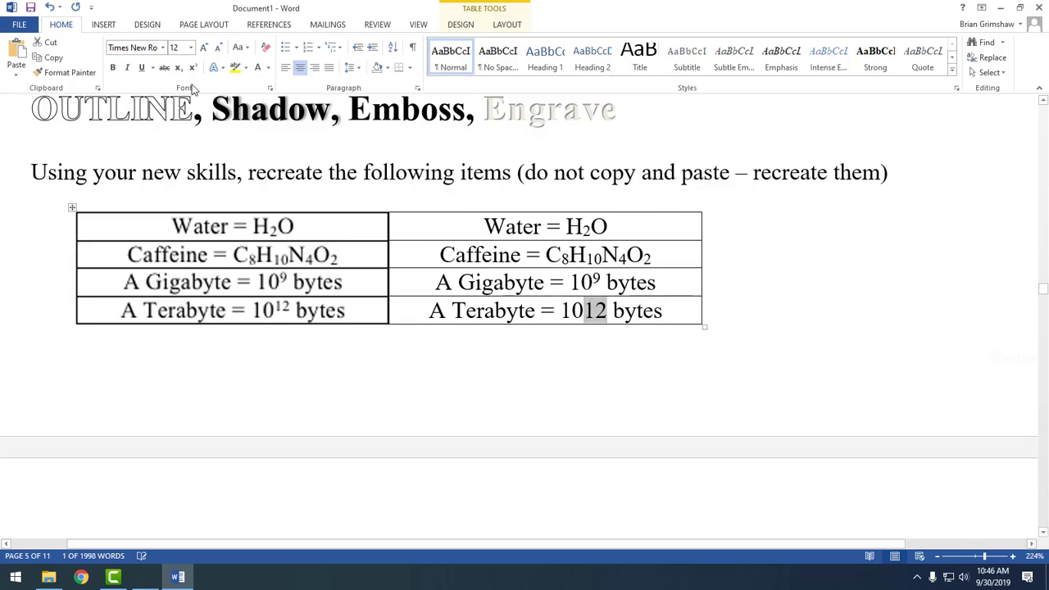
pyautogui.click(192, 67)
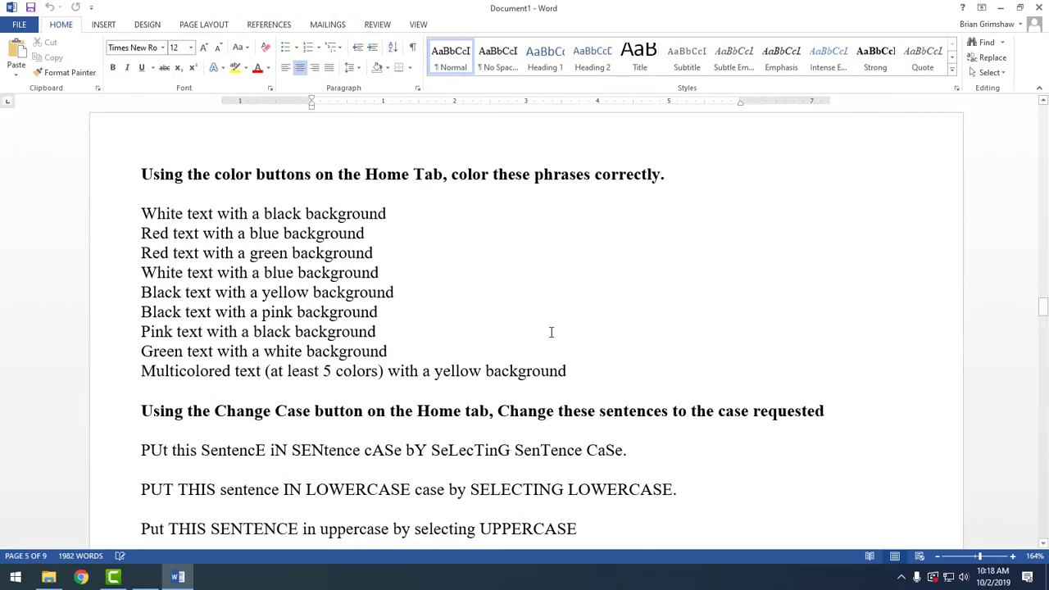
pyautogui.scroll(2, 111, 291)
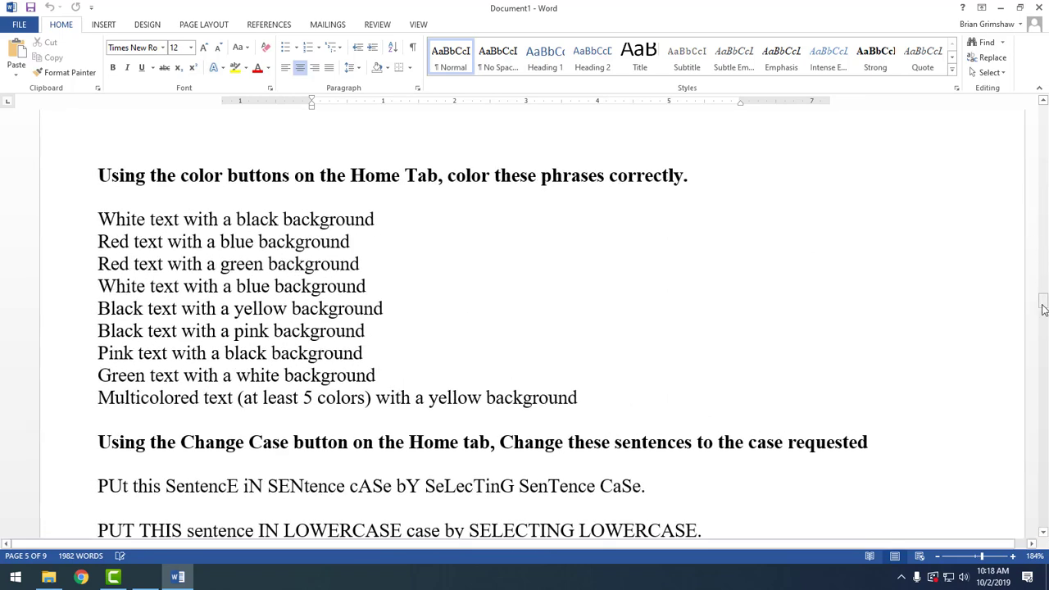
pyautogui.click(1044, 534)
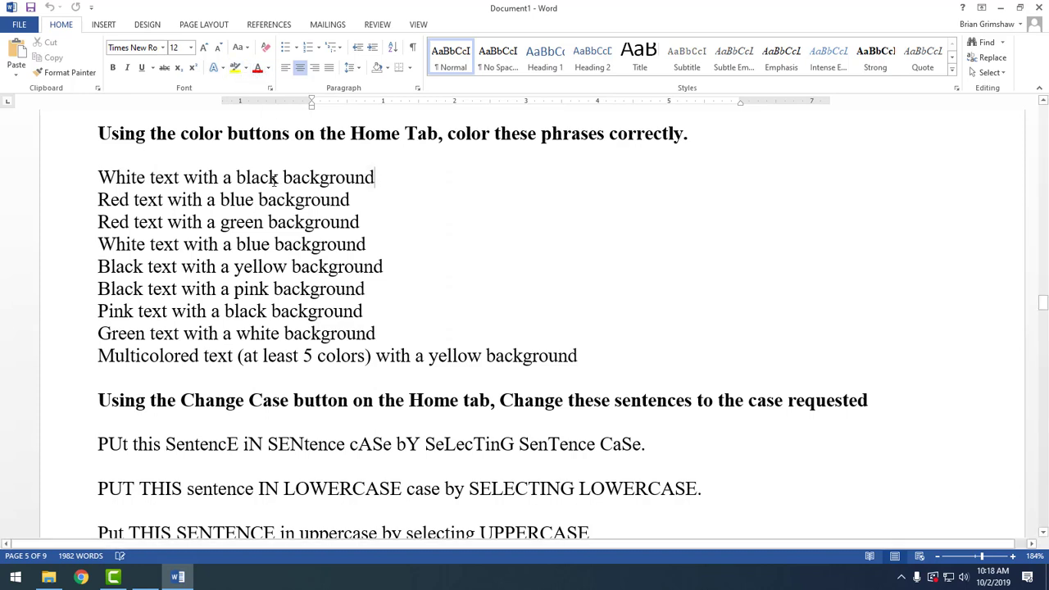
pyautogui.moveTo(374, 178); pyautogui.dragTo(98, 177)
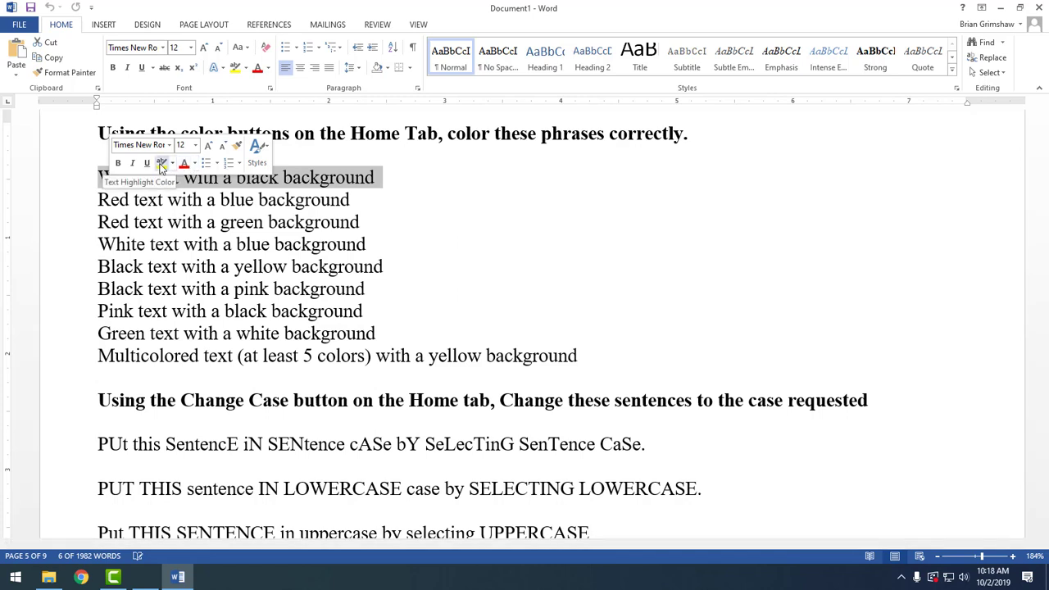
pyautogui.click(394, 187)
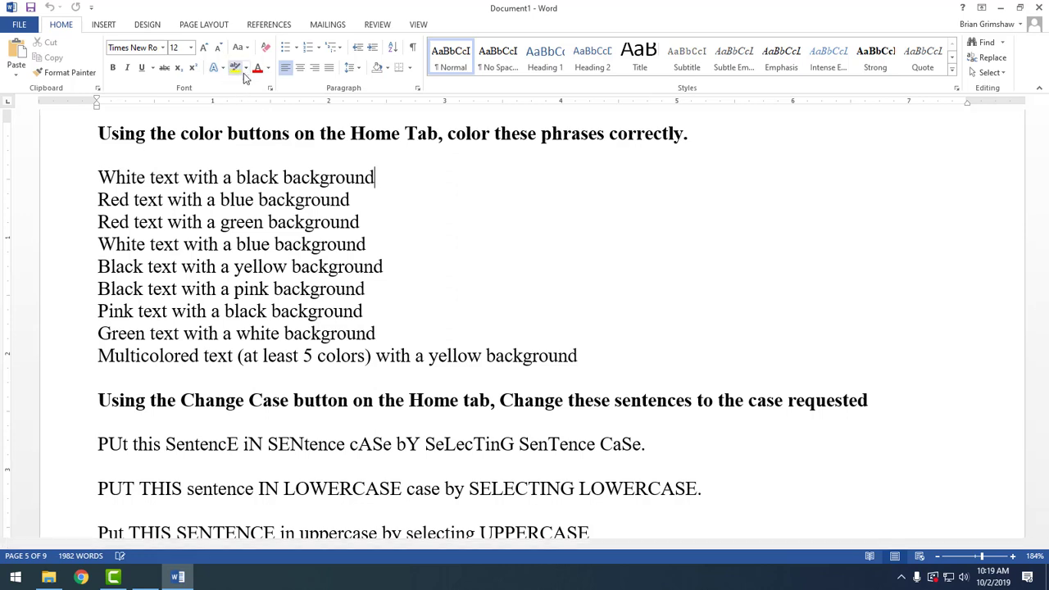
pyautogui.click(378, 177)
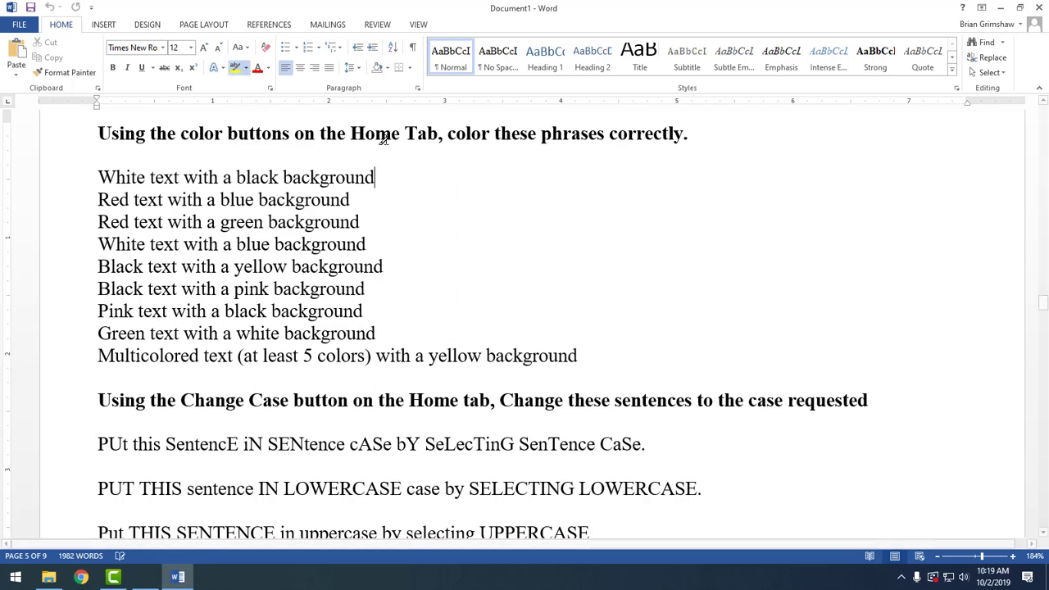
# Use the text highlighter in yellow on parts of the red-on-blue, black-on-yellow, green-on-white and multicolored phrases.
pyautogui.click(236, 72)
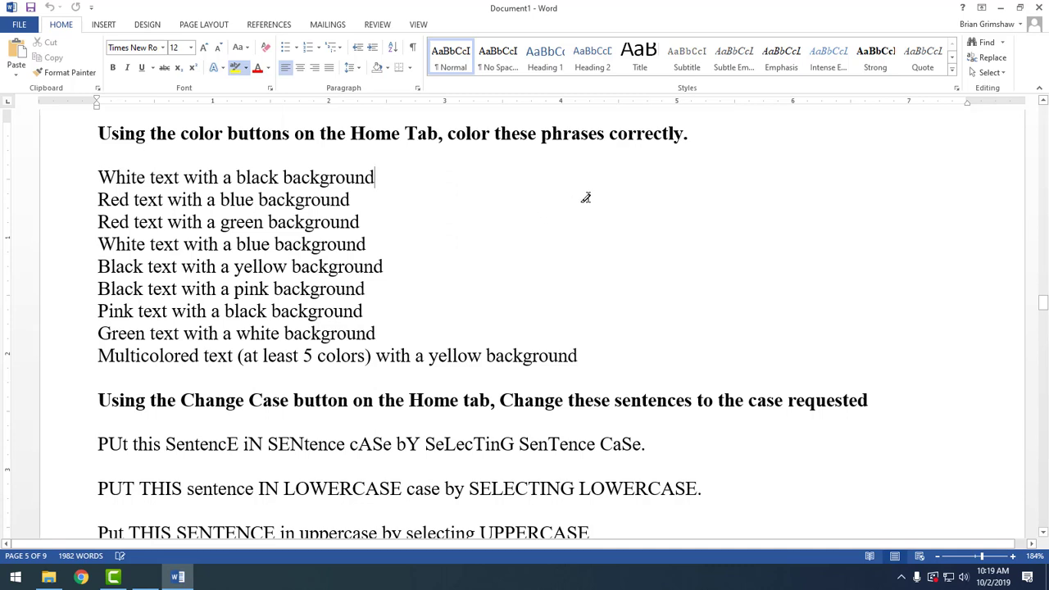
pyautogui.moveTo(168, 200); pyautogui.dragTo(351, 200)
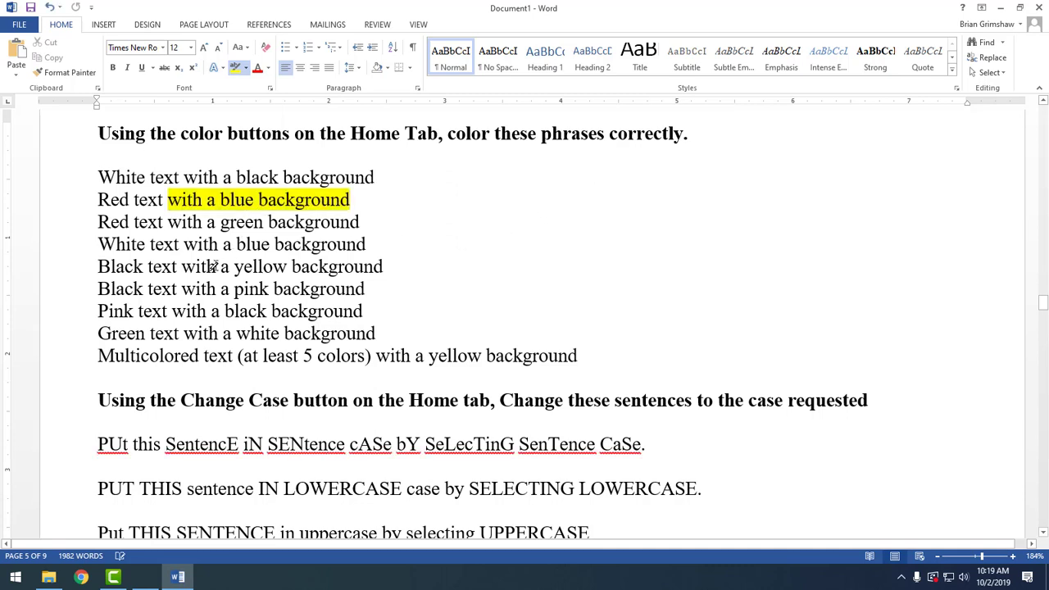
pyautogui.moveTo(182, 267); pyautogui.dragTo(287, 267)
pyautogui.moveTo(236, 334); pyautogui.dragTo(375, 334)
pyautogui.moveTo(429, 356); pyautogui.dragTo(579, 356)
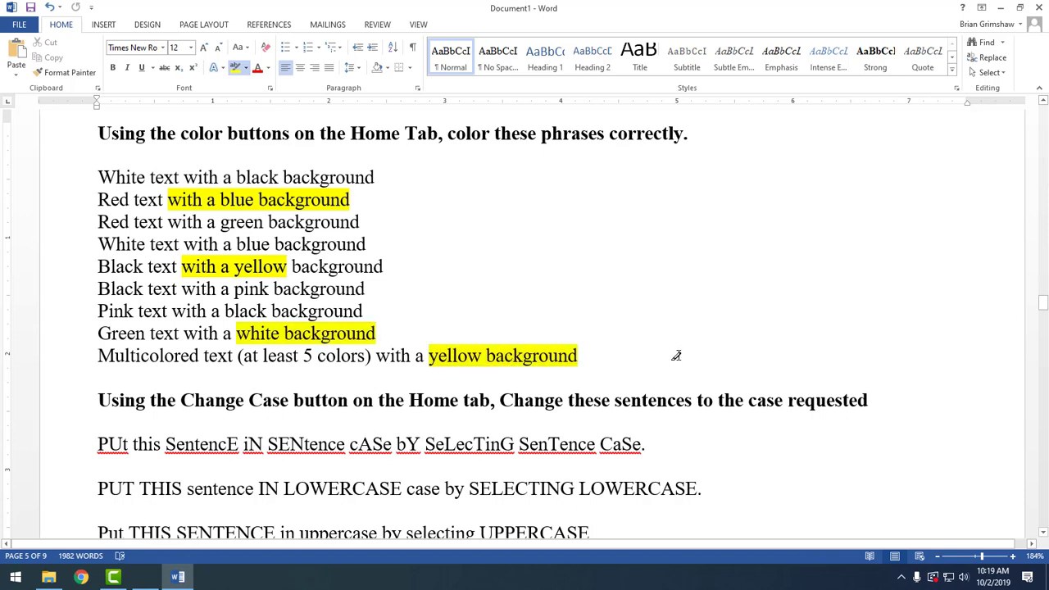
# Switch the highlighter to green and mark "a green" in the third phrase and part of "background" in the black-on-yellow phrase.
pyautogui.click(245, 67)
pyautogui.click(299, 107)
pyautogui.moveTo(206, 222); pyautogui.dragTo(263, 221)
pyautogui.moveTo(319, 266); pyautogui.dragTo(365, 267)
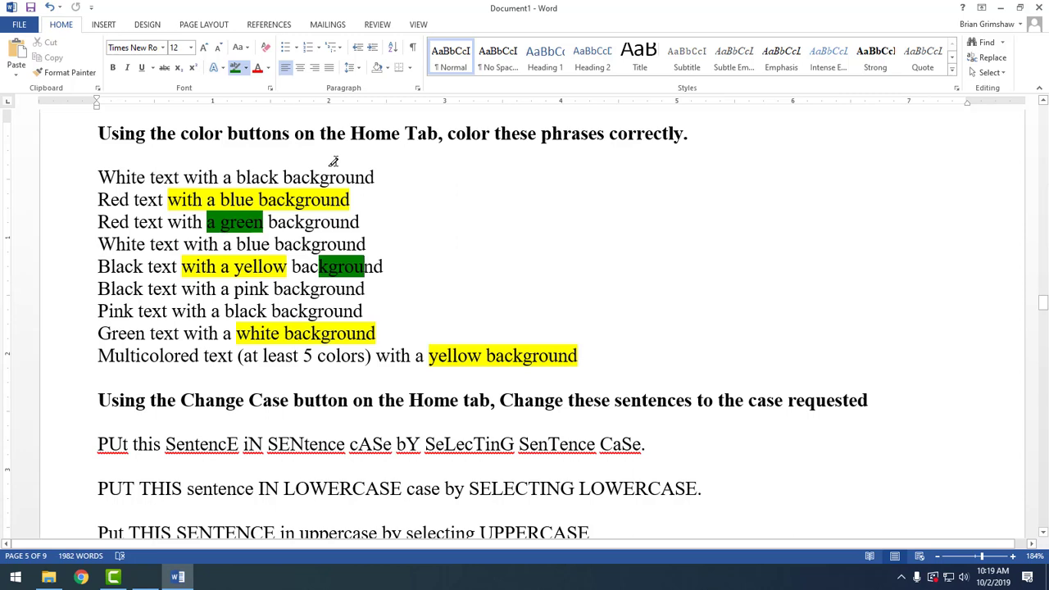
# Turn off the highlighter and undo all the yellow and green trial highlights.
pyautogui.click(235, 68)
pyautogui.hotkey('ctrl', 'z')
pyautogui.hotkey('ctrl', 'z')
pyautogui.hotkey('ctrl', 'z')
pyautogui.hotkey('ctrl', 'z')
pyautogui.hotkey('ctrl', 'z')
pyautogui.hotkey('ctrl', 'z')
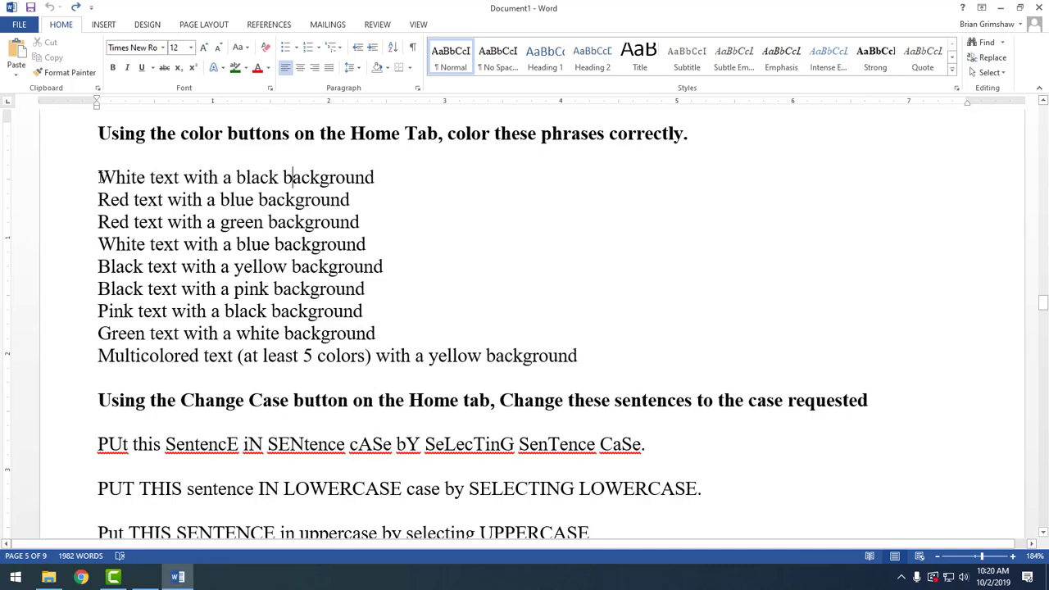
# Give the phrase "White text with a black background" a white font color and a black highlight.
pyautogui.moveTo(100, 177); pyautogui.dragTo(380, 177)
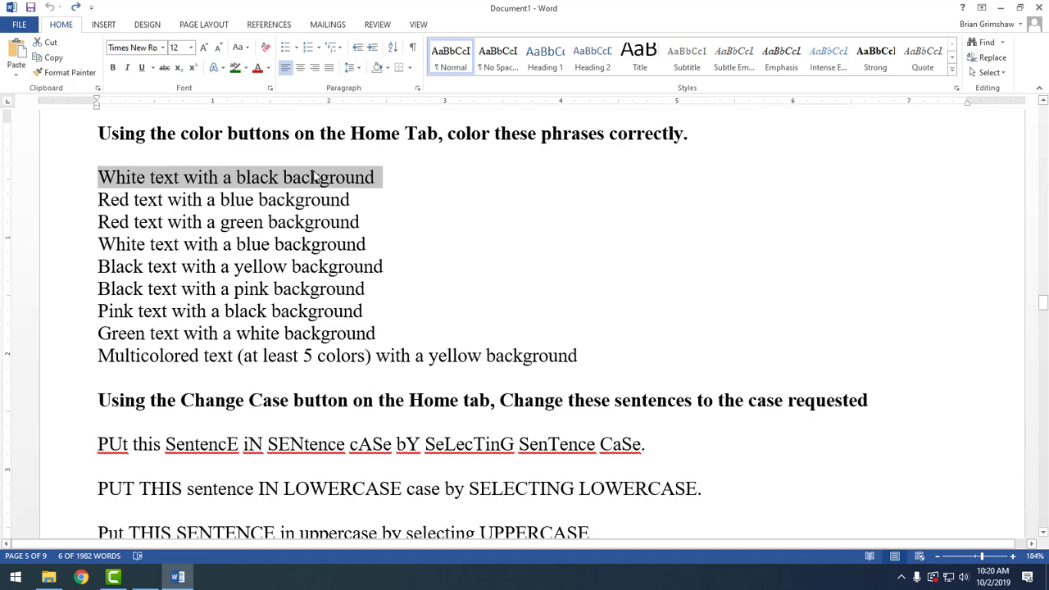
pyautogui.click(272, 72)
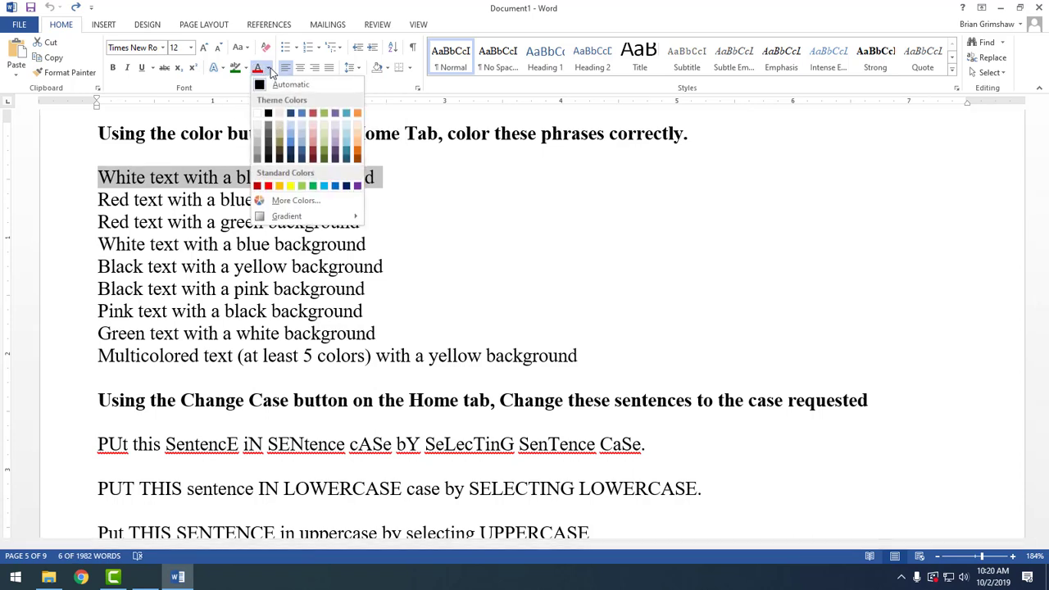
pyautogui.click(257, 114)
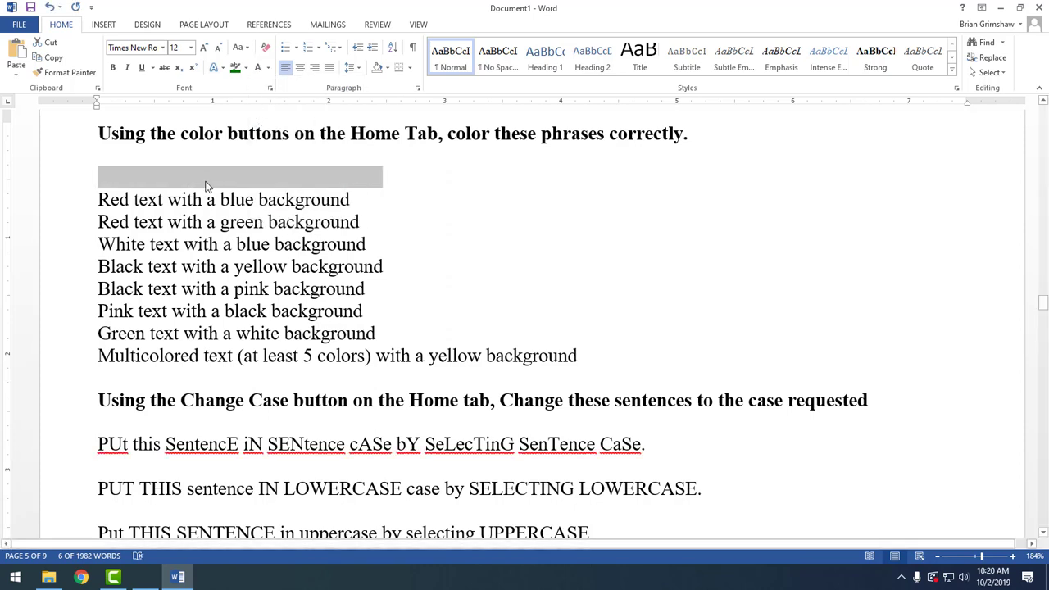
pyautogui.click(245, 69)
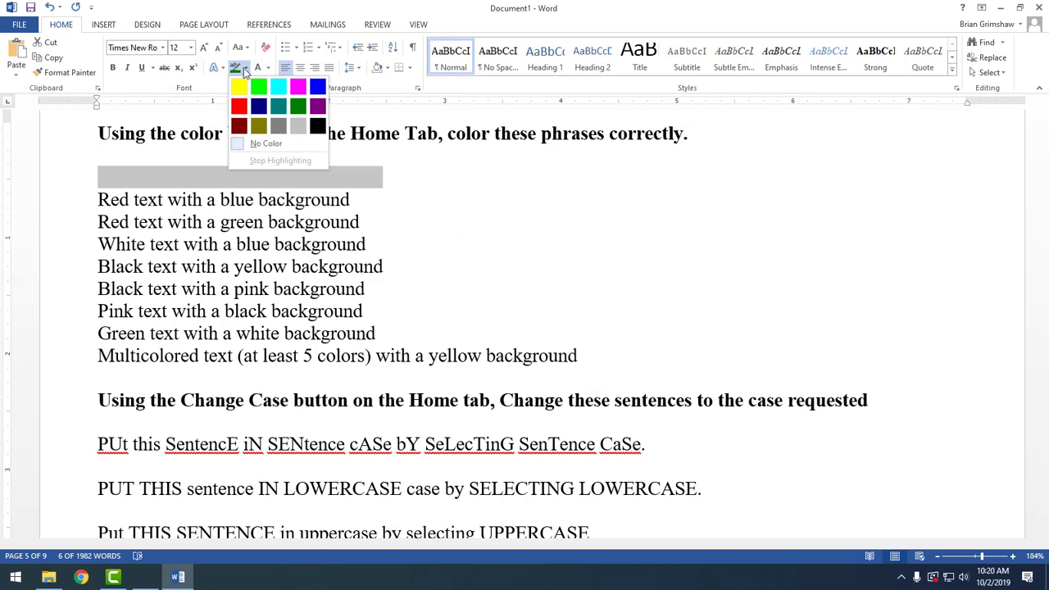
pyautogui.click(318, 128)
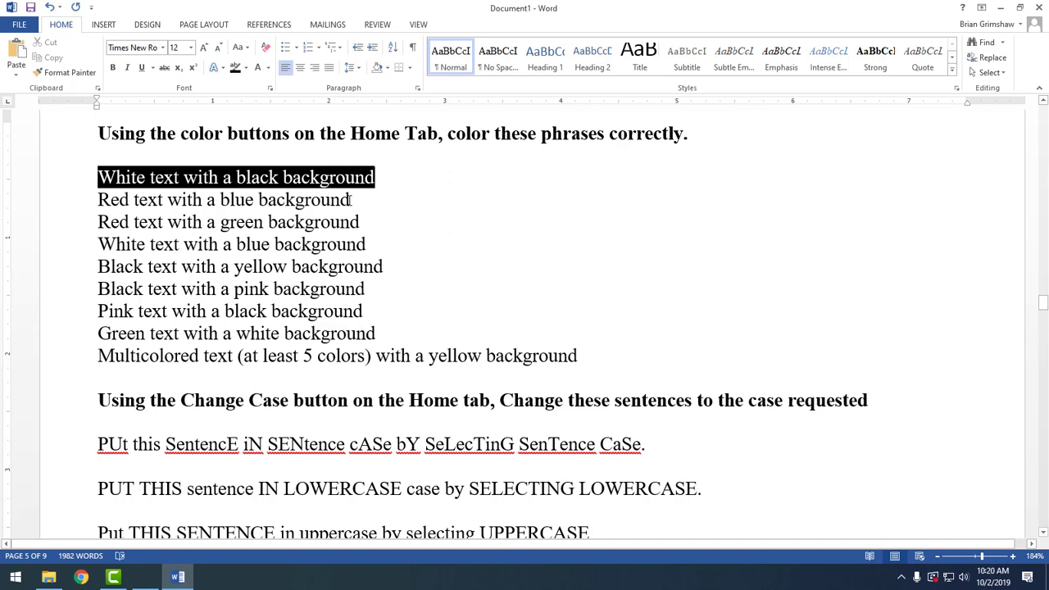
# Give the phrase "Red text with a blue background" a red font color and a turquoise highlight.
pyautogui.moveTo(350, 199); pyautogui.dragTo(97, 200)
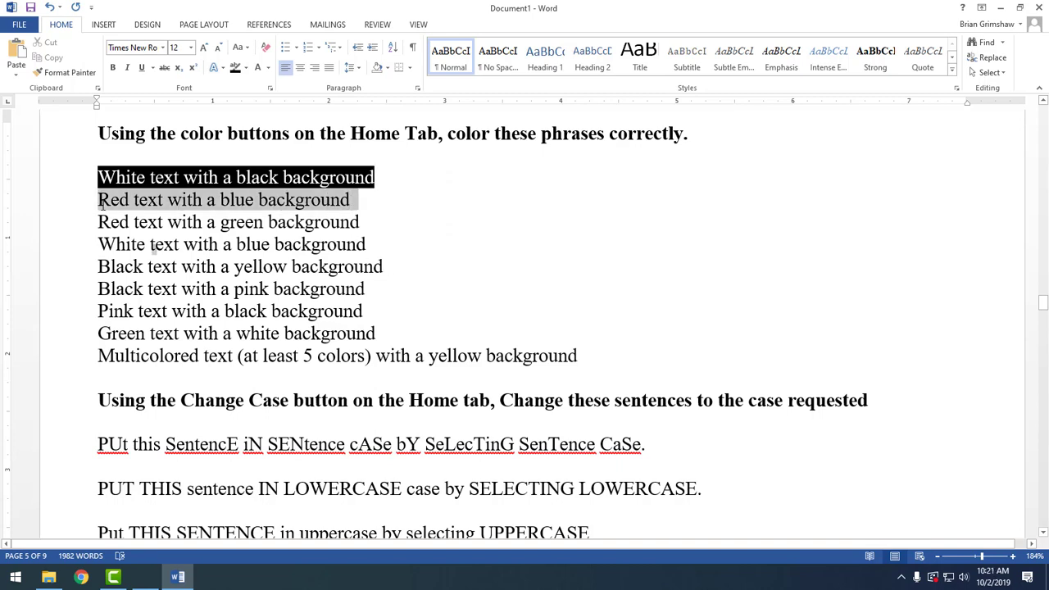
pyautogui.click(268, 68)
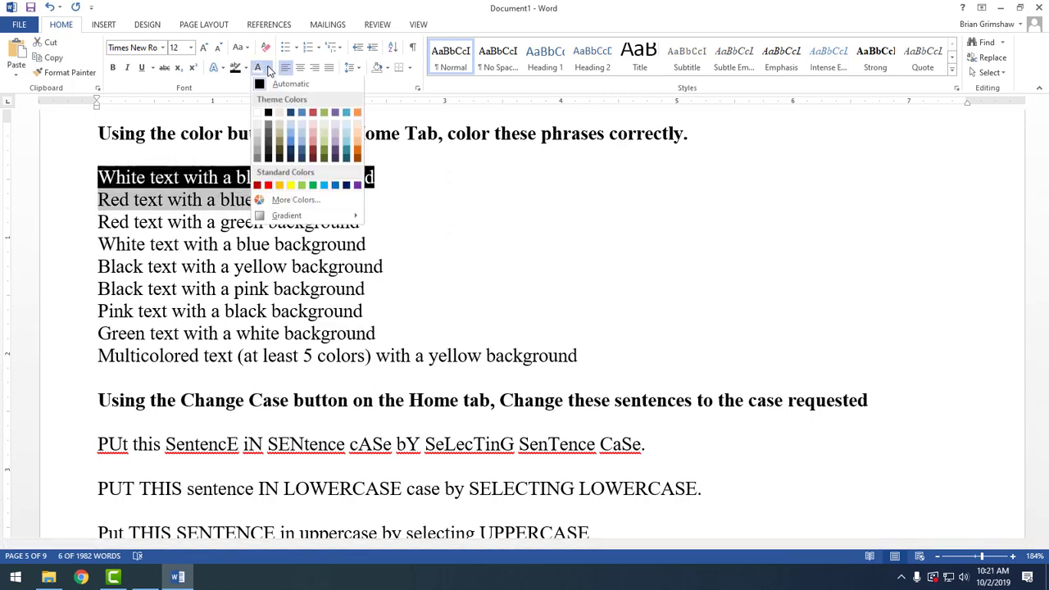
pyautogui.click(268, 186)
pyautogui.click(244, 68)
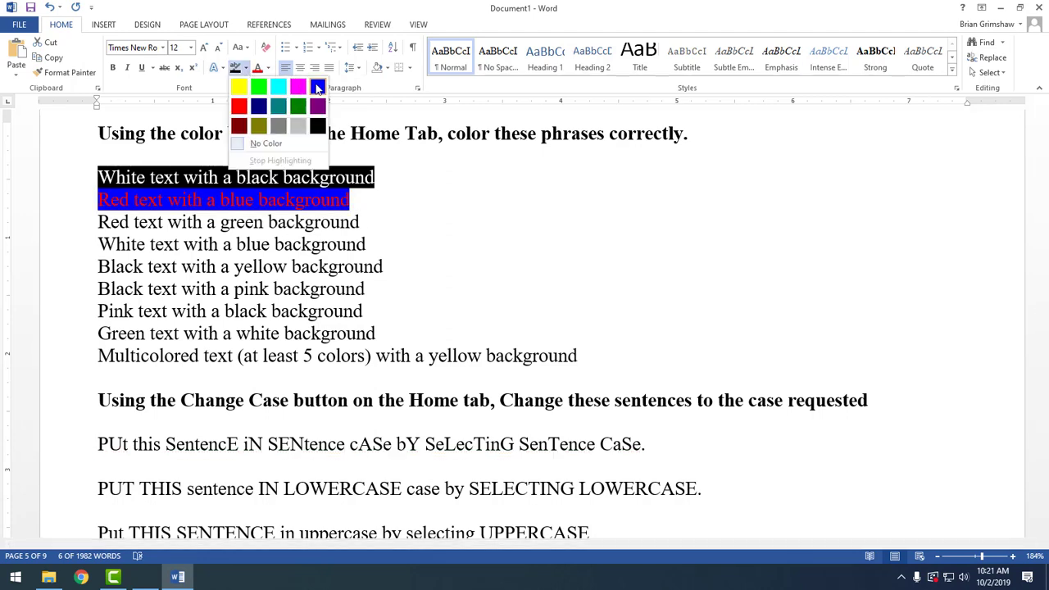
pyautogui.click(278, 87)
# Give the phrase "Red text with a green background" a red font color and a bright green highlight.
pyautogui.moveTo(362, 222); pyautogui.dragTo(96, 223)
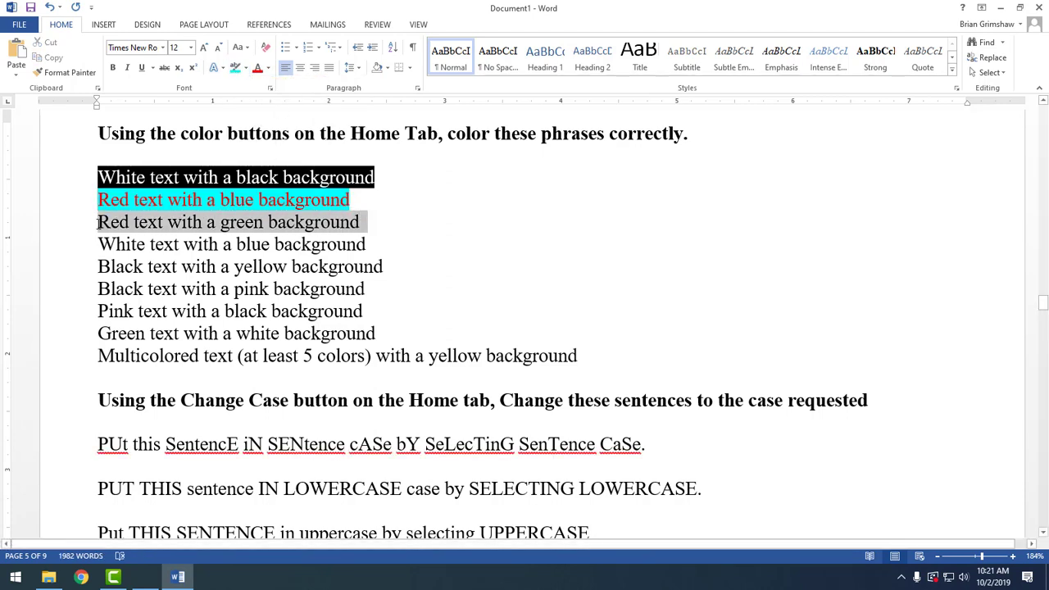
pyautogui.click(256, 70)
pyautogui.click(244, 68)
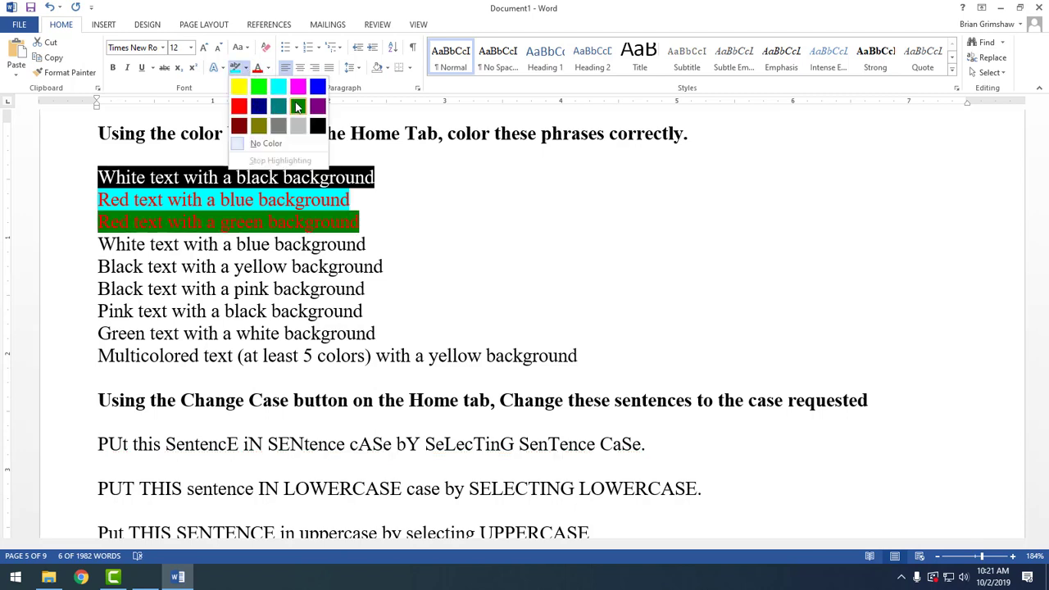
pyautogui.click(258, 87)
# Give the phrase "White text with a blue background" a white font color and a blue highlight.
pyautogui.click(366, 241)
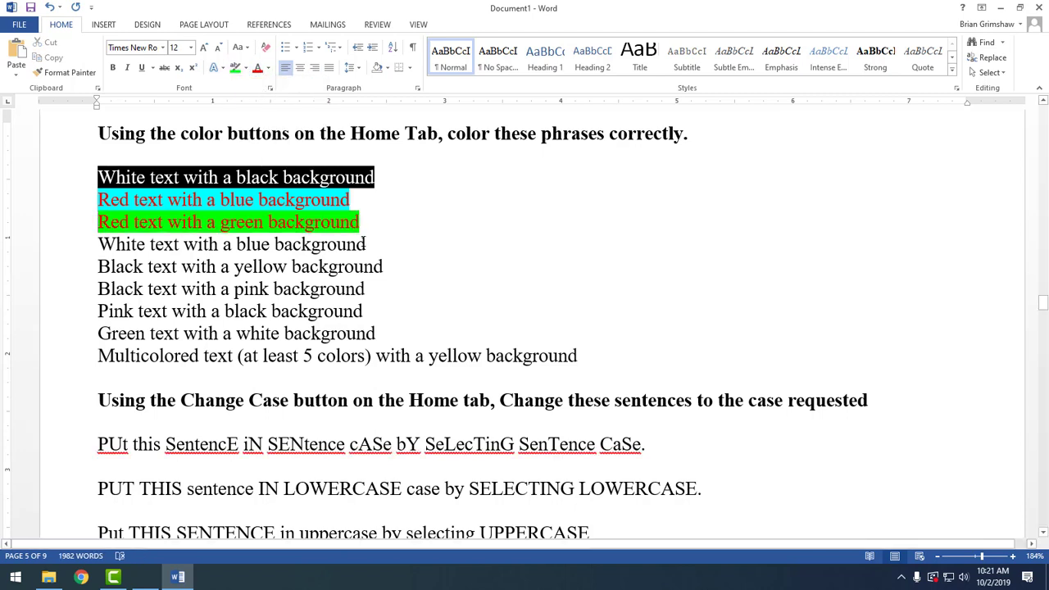
pyautogui.moveTo(366, 244); pyautogui.dragTo(96, 245)
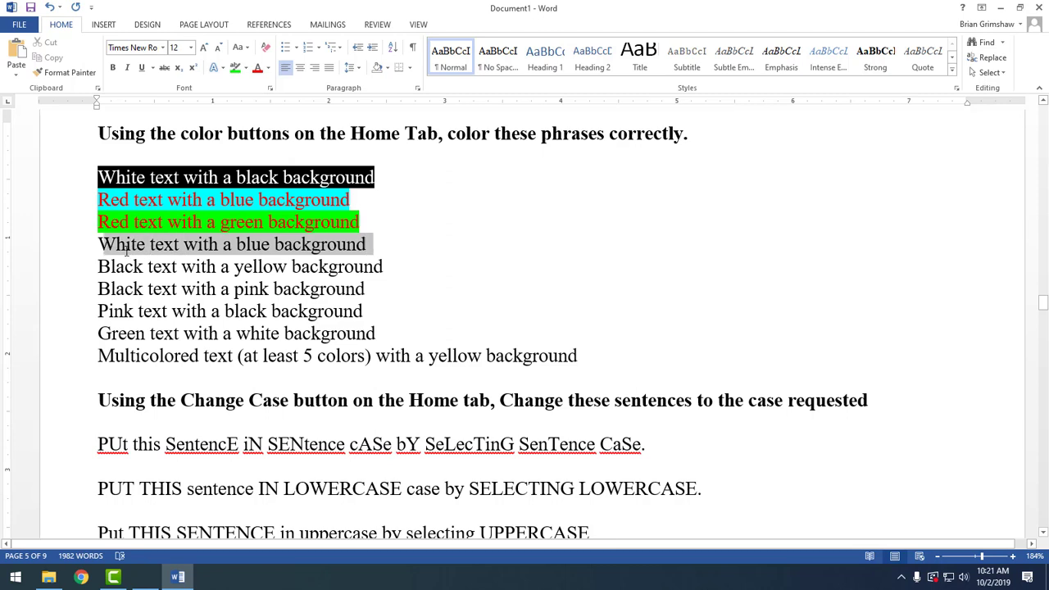
pyautogui.click(269, 71)
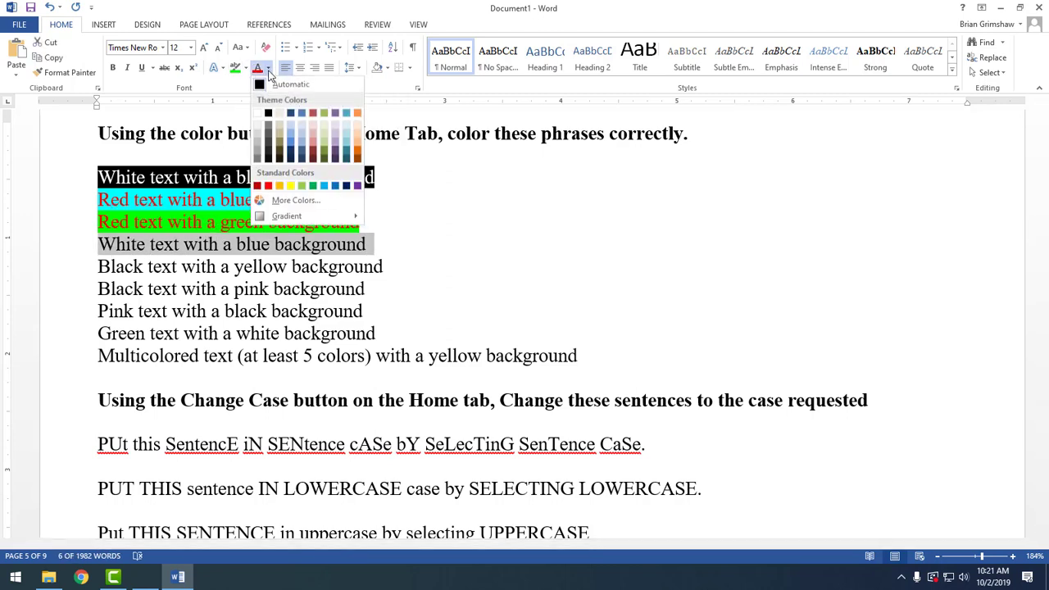
pyautogui.click(259, 111)
pyautogui.click(245, 69)
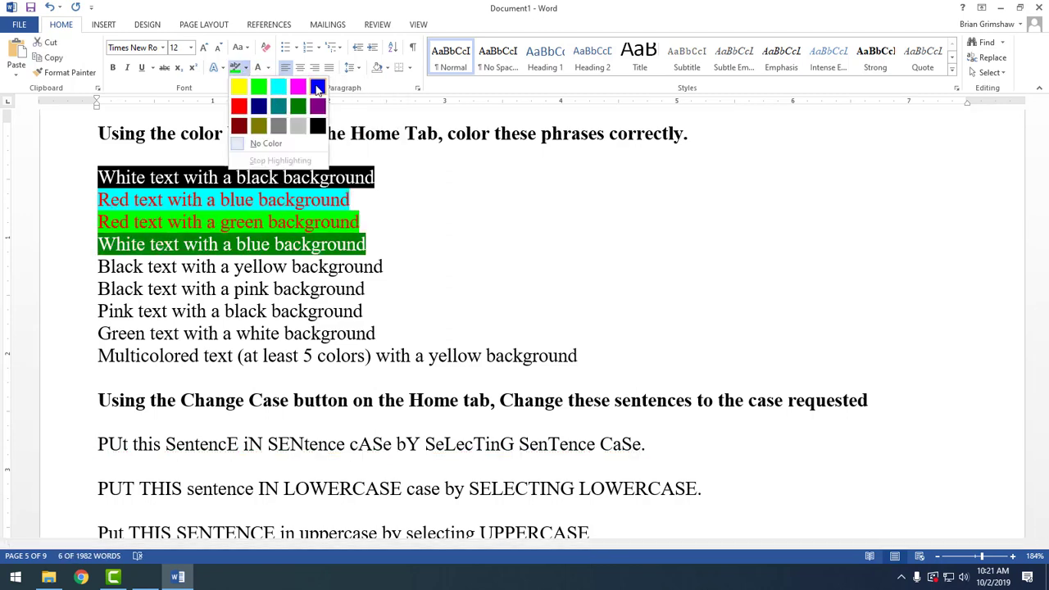
pyautogui.click(318, 88)
pyautogui.click(447, 223)
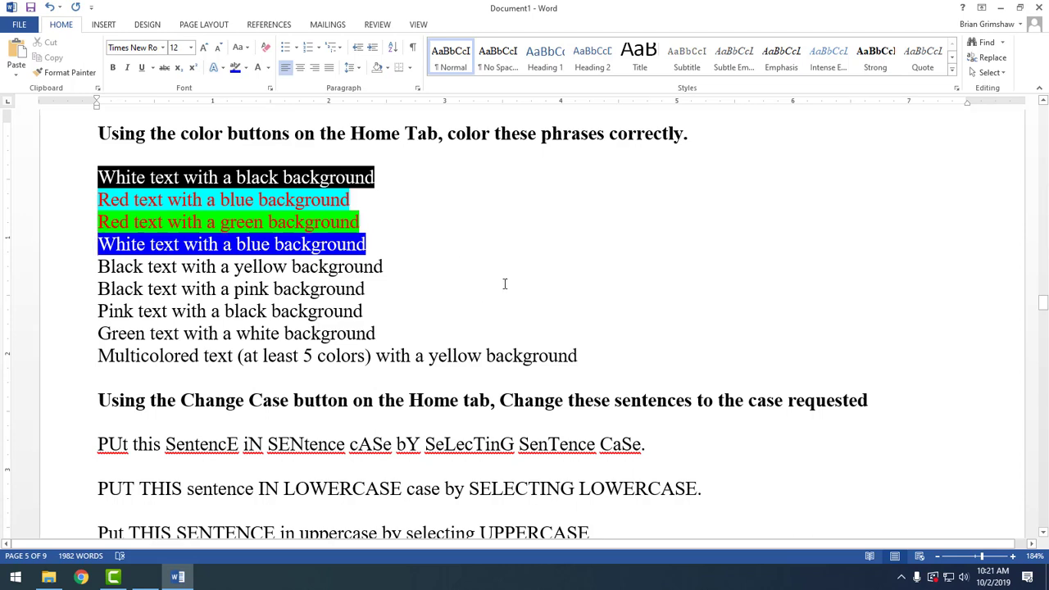
# Highlight the phrase "Multicolored text (at least 5 colors) with a yellow background" in yellow.
pyautogui.moveTo(191, 356); pyautogui.dragTo(579, 355)
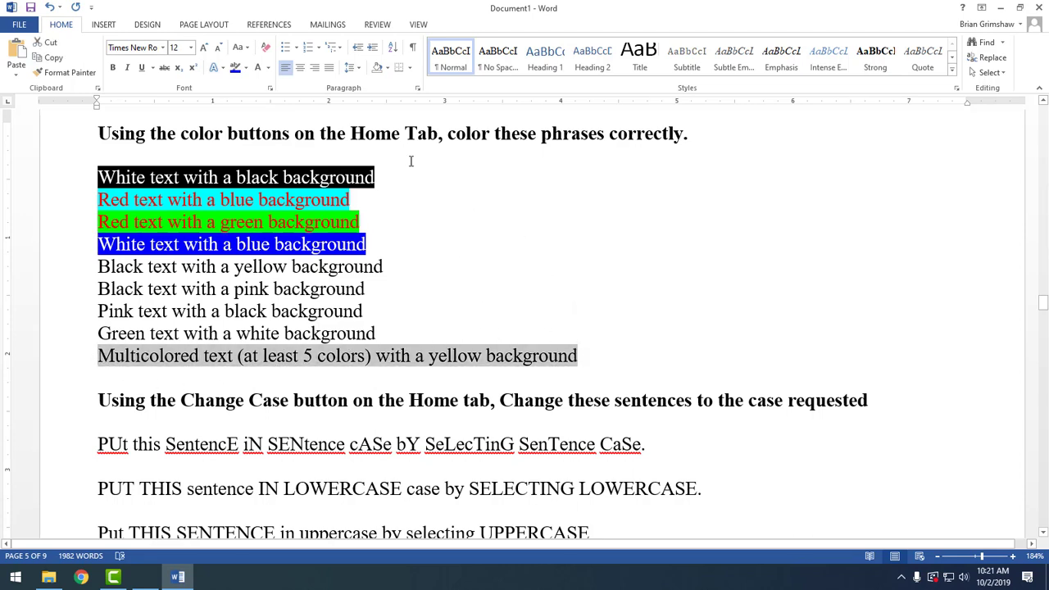
pyautogui.click(245, 68)
pyautogui.click(240, 87)
pyautogui.click(159, 335)
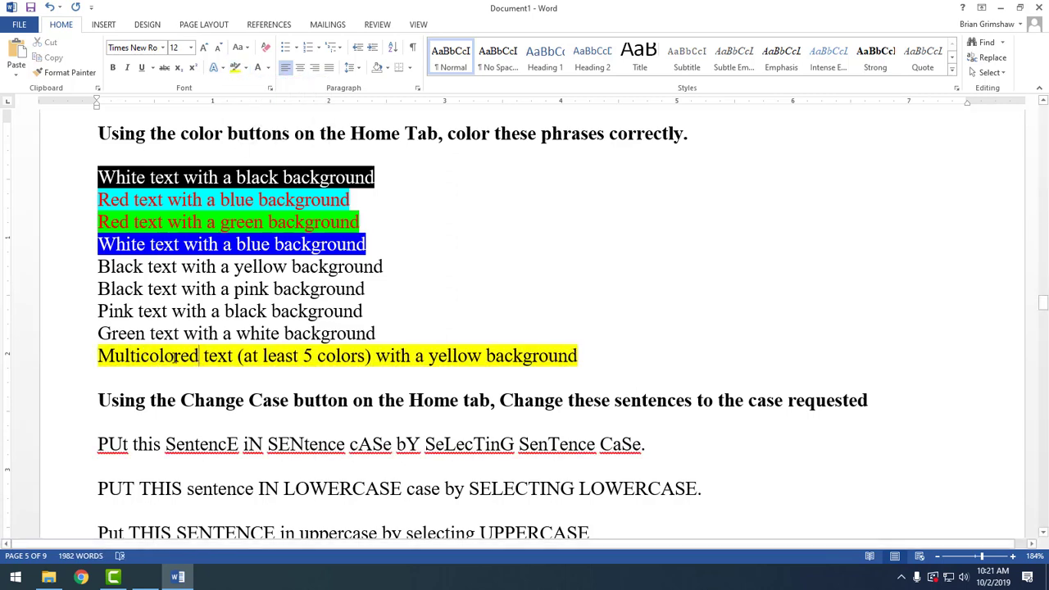
# In the yellow-highlighted phrase, color the word "Multicolored" dark red and the words "(at least 5" red.
pyautogui.moveTo(198, 355); pyautogui.dragTo(97, 356)
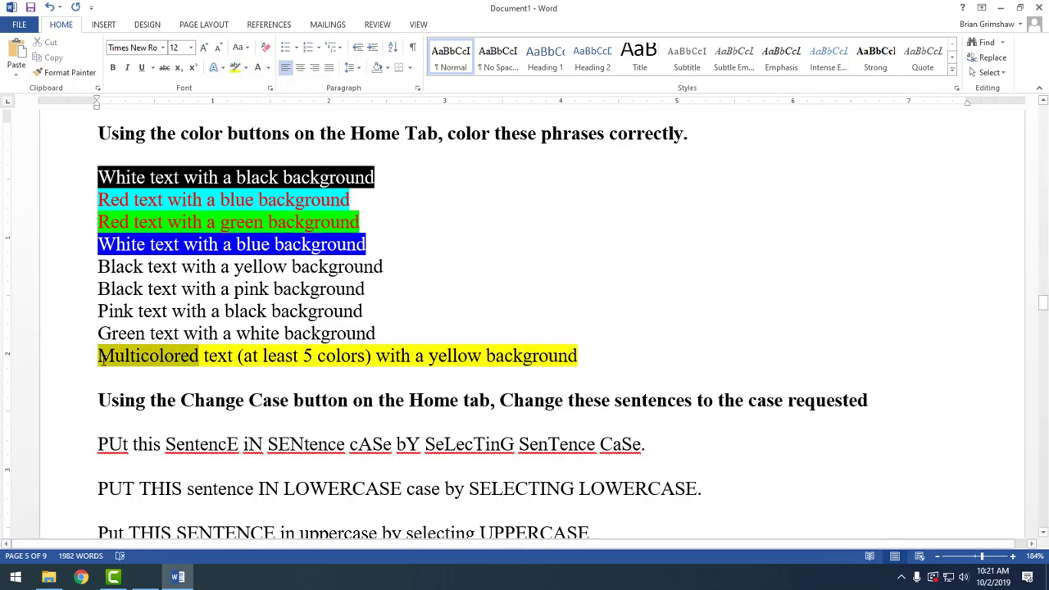
pyautogui.click(267, 69)
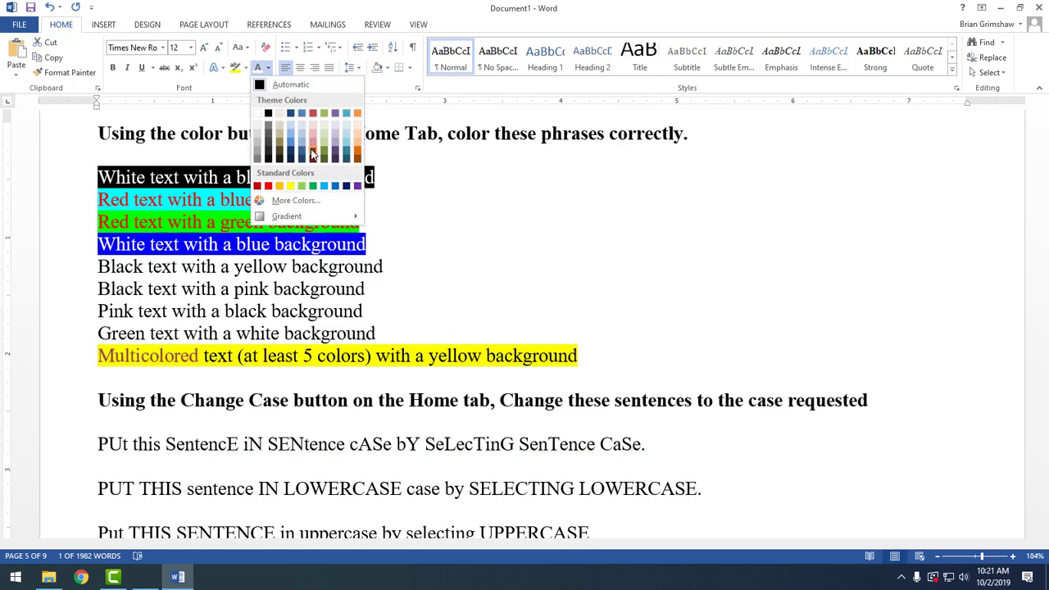
pyautogui.click(312, 154)
pyautogui.moveTo(238, 356); pyautogui.dragTo(483, 355)
pyautogui.click(268, 68)
pyautogui.click(268, 186)
# Change the mixed-case first sentence of the Change Case exercise to Sentence case.
pyautogui.scroll(-3, 491, 328)
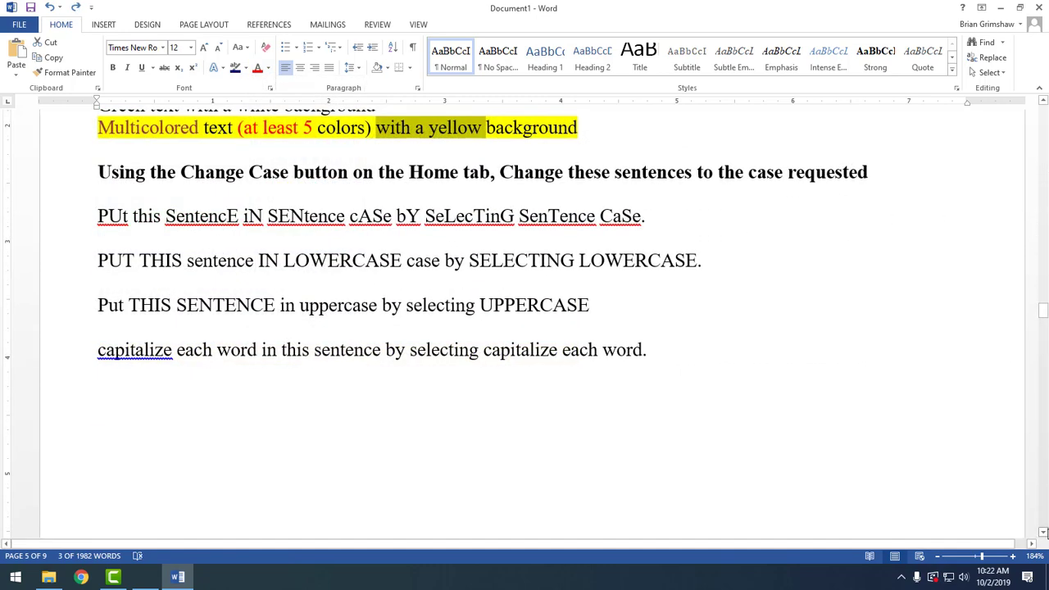
pyautogui.click(1044, 534)
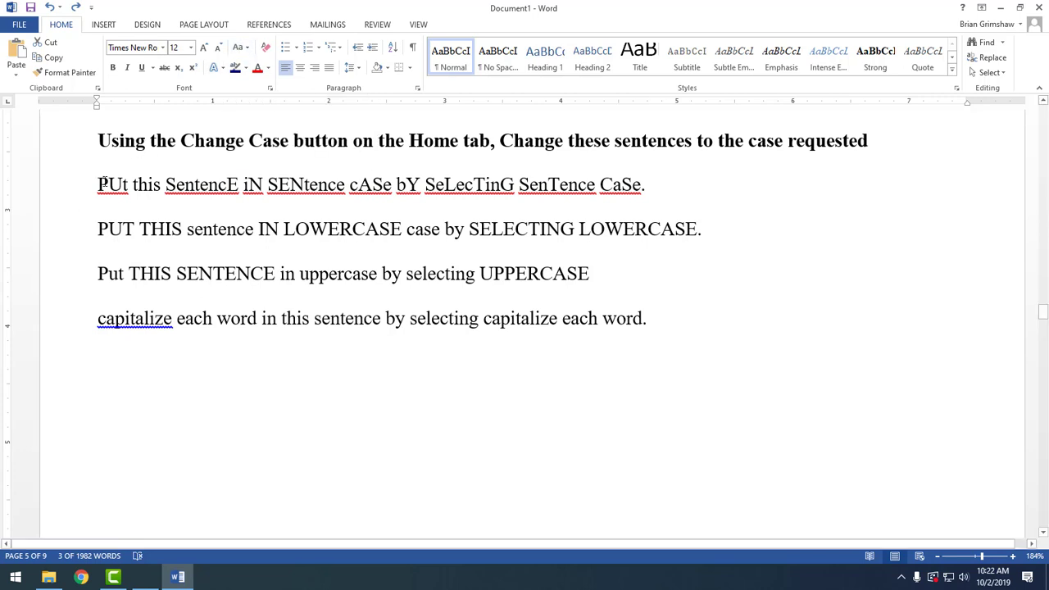
pyautogui.moveTo(97, 184); pyautogui.dragTo(647, 185)
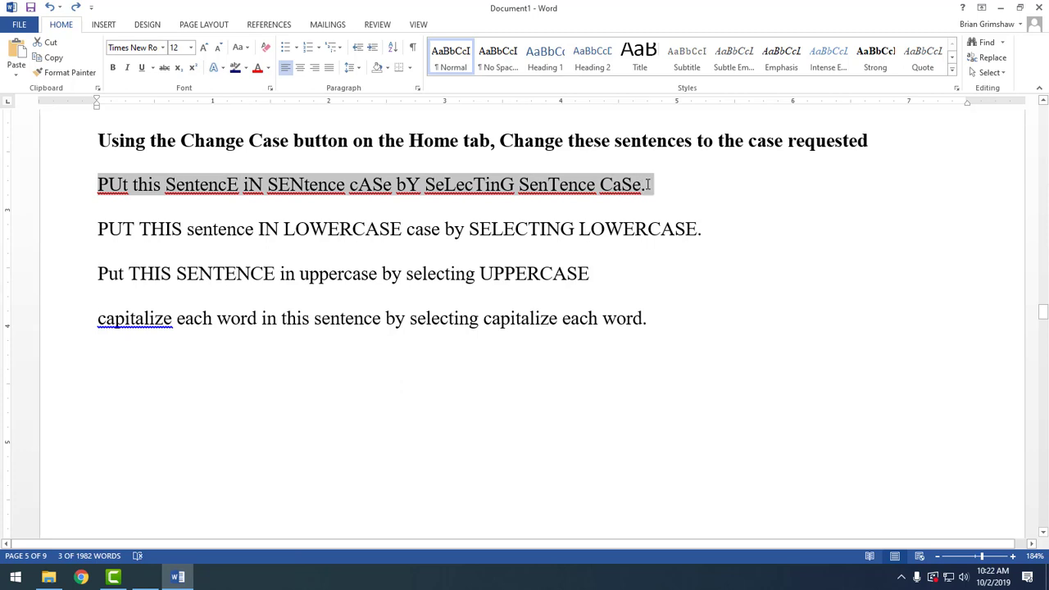
pyautogui.click(243, 49)
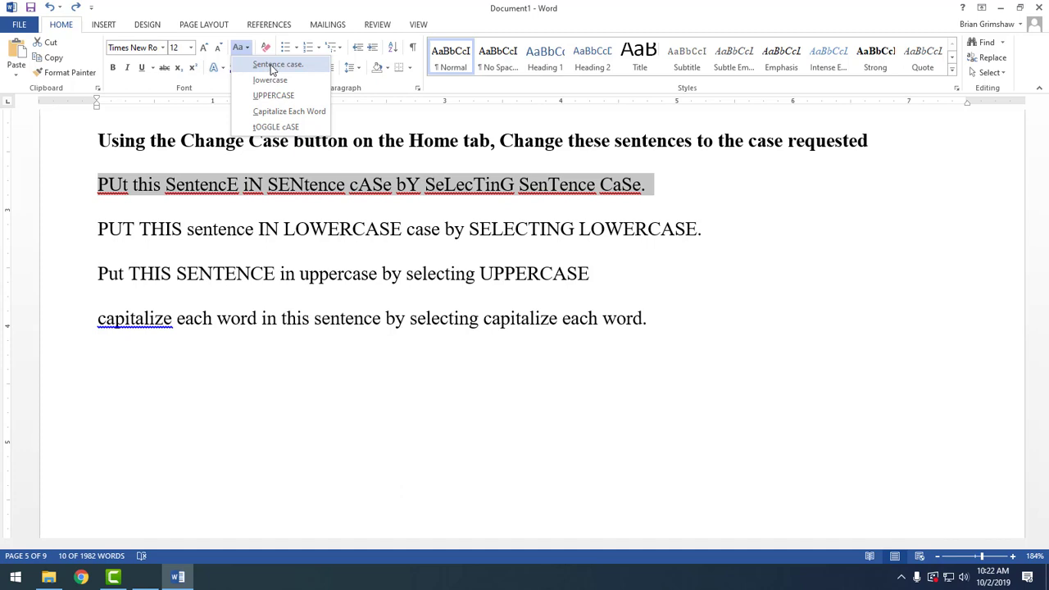
pyautogui.click(274, 65)
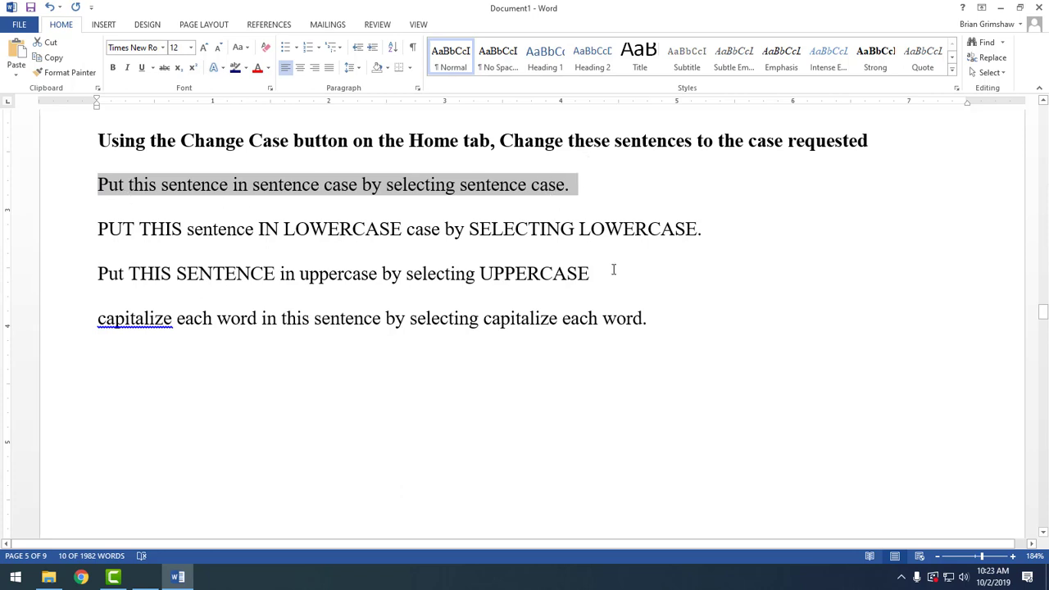
# Change the second sentence of the Change Case exercise to lowercase.
pyautogui.click(99, 230)
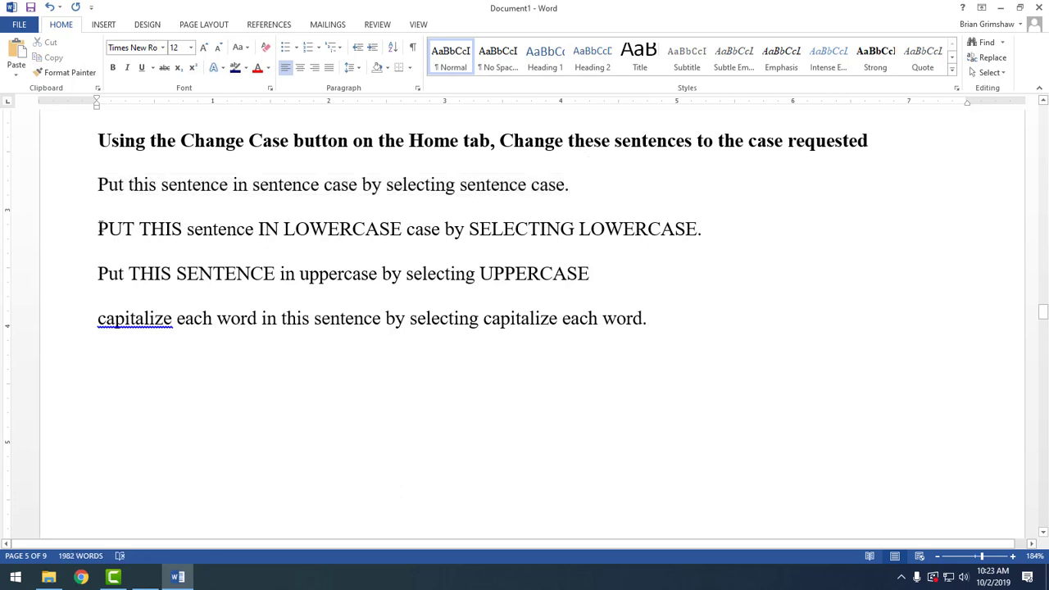
pyautogui.keyDown('shift'); pyautogui.click(709, 229); pyautogui.keyUp('shift')
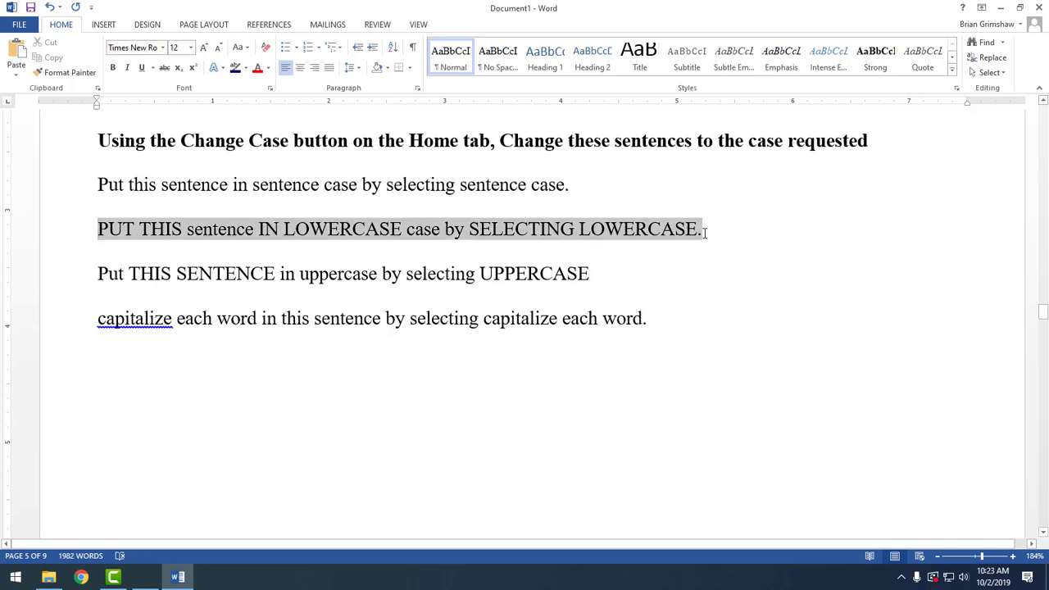
pyautogui.click(241, 46)
pyautogui.click(269, 80)
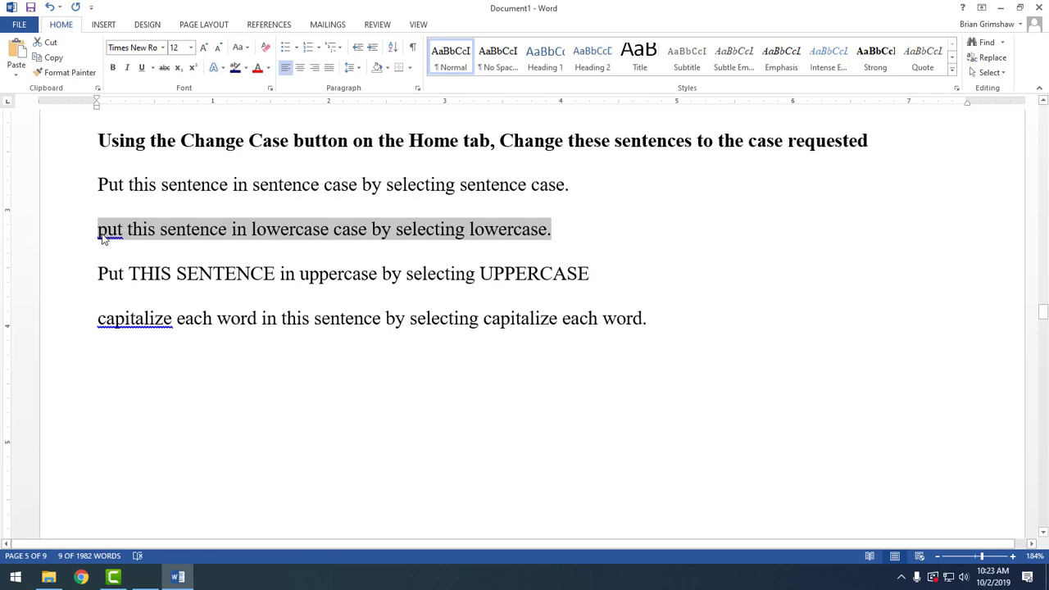
# Change the third sentence of the Change Case exercise to UPPERCASE.
pyautogui.moveTo(99, 275); pyautogui.dragTo(599, 275)
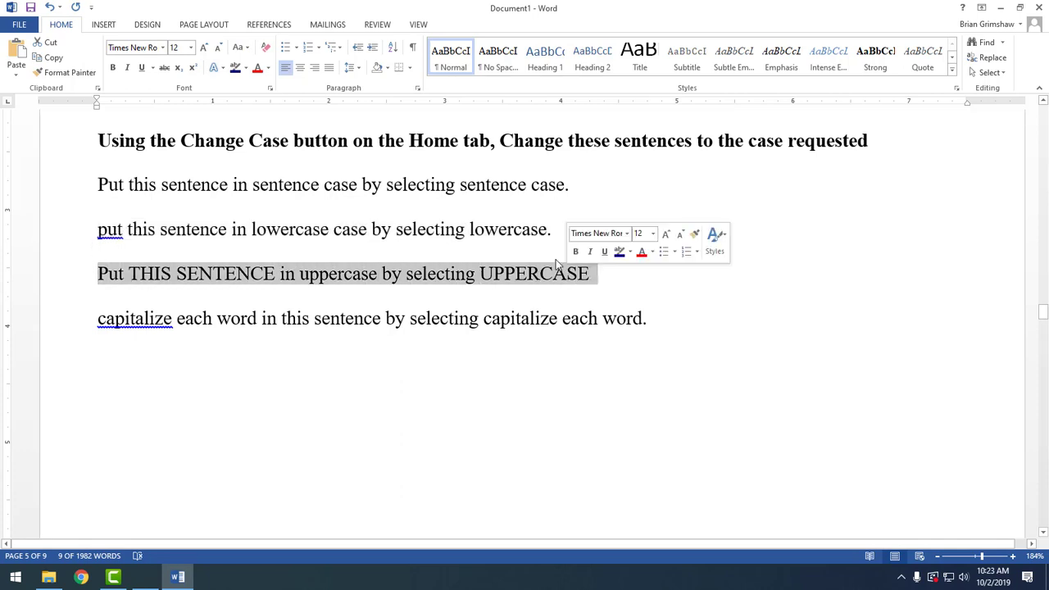
pyautogui.click(240, 47)
pyautogui.click(276, 96)
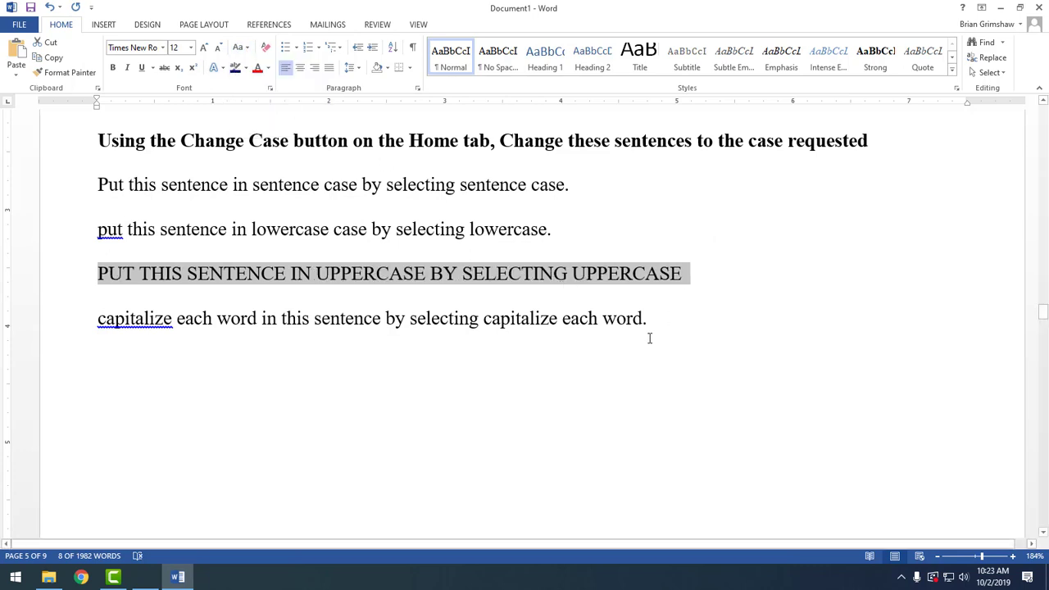
# Apply Capitalize Each Word to the last sentence of the Change Case exercise.
pyautogui.moveTo(649, 321); pyautogui.dragTo(93, 321)
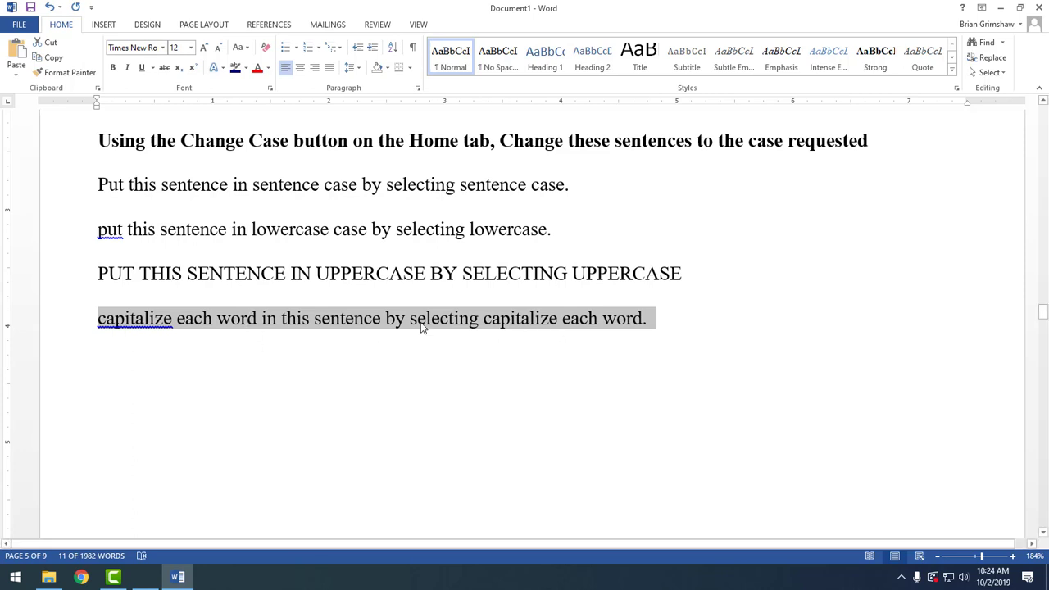
pyautogui.click(249, 49)
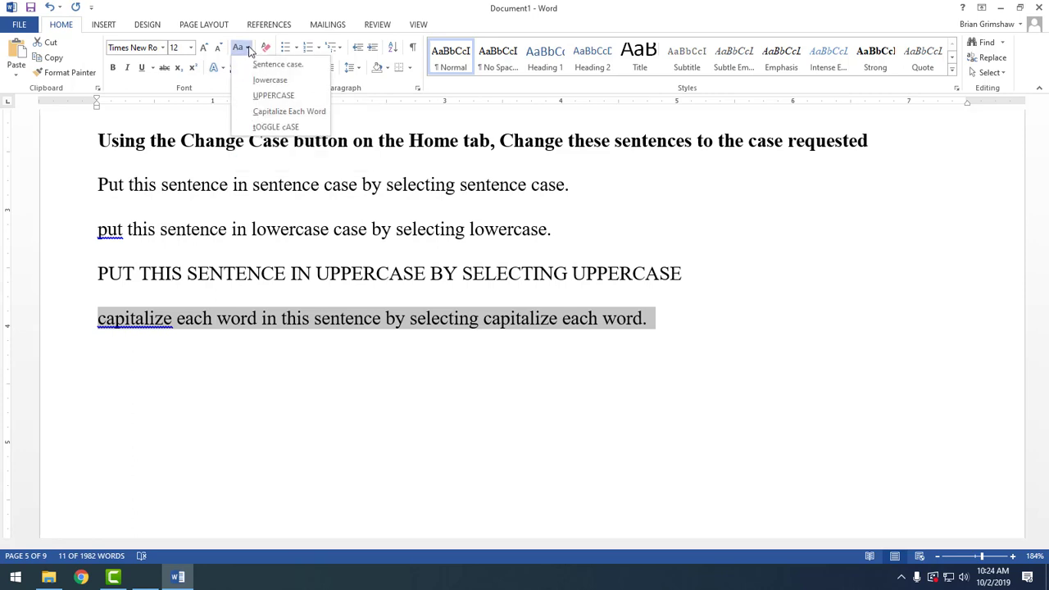
pyautogui.click(287, 111)
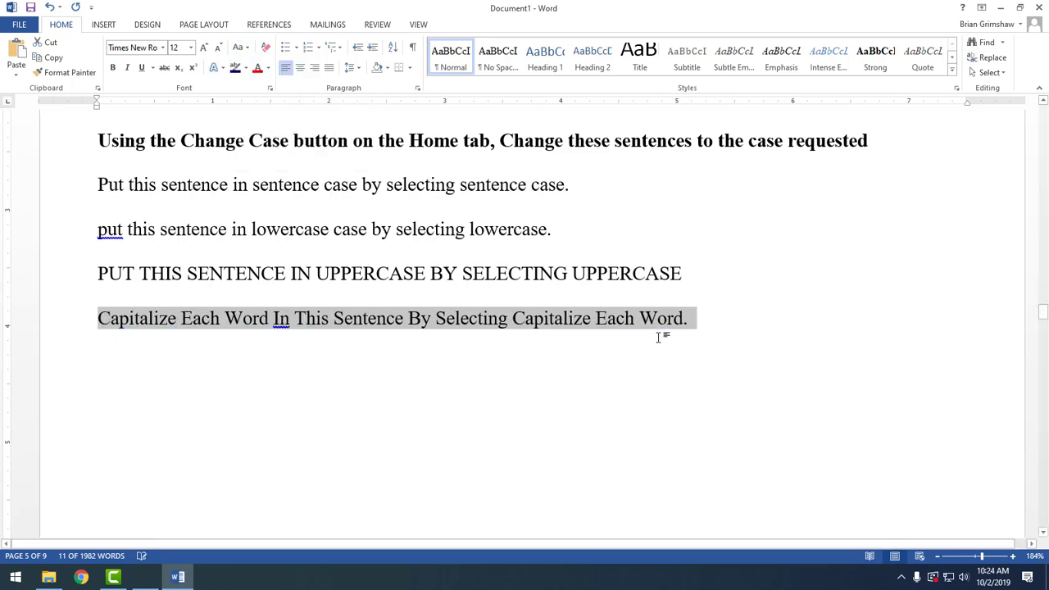
pyautogui.click(728, 327)
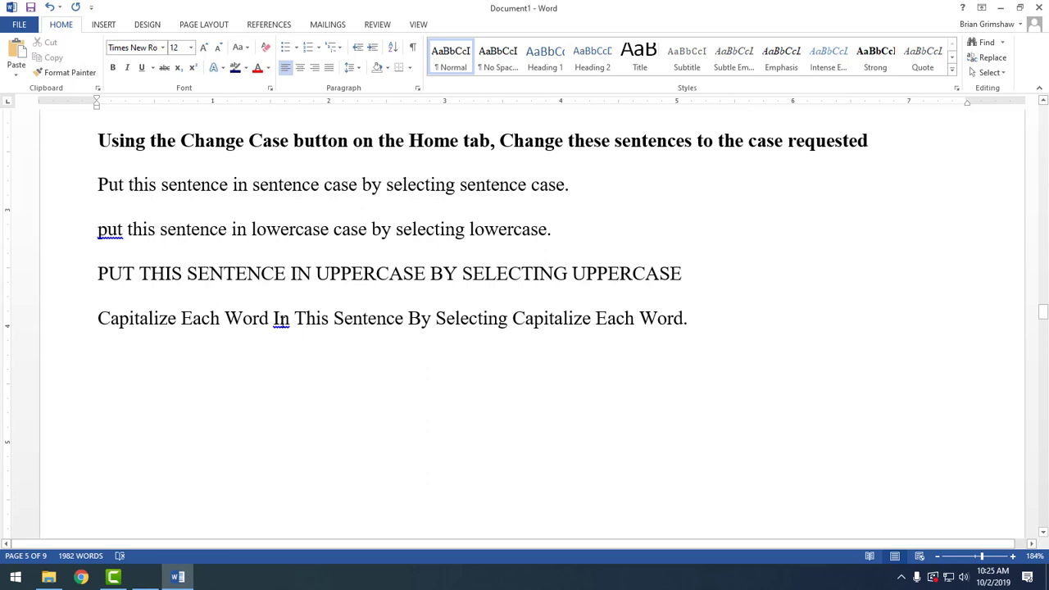
# Accept the grammar suggestions "in" and "by" for the capitalized words "In" and "By" in the last sentence.
pyautogui.rightClick(285, 324)
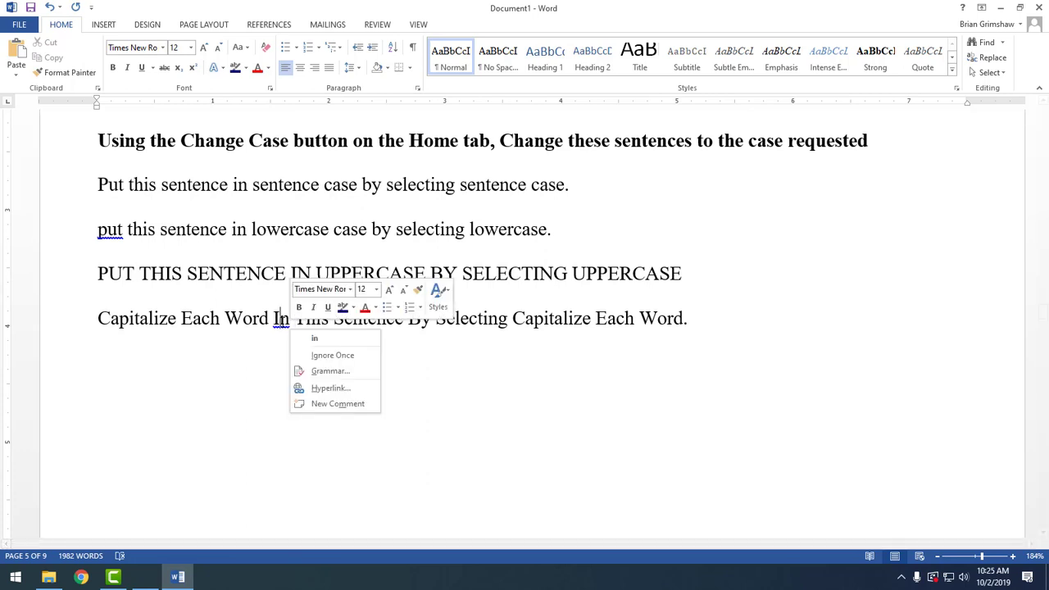
pyautogui.click(322, 339)
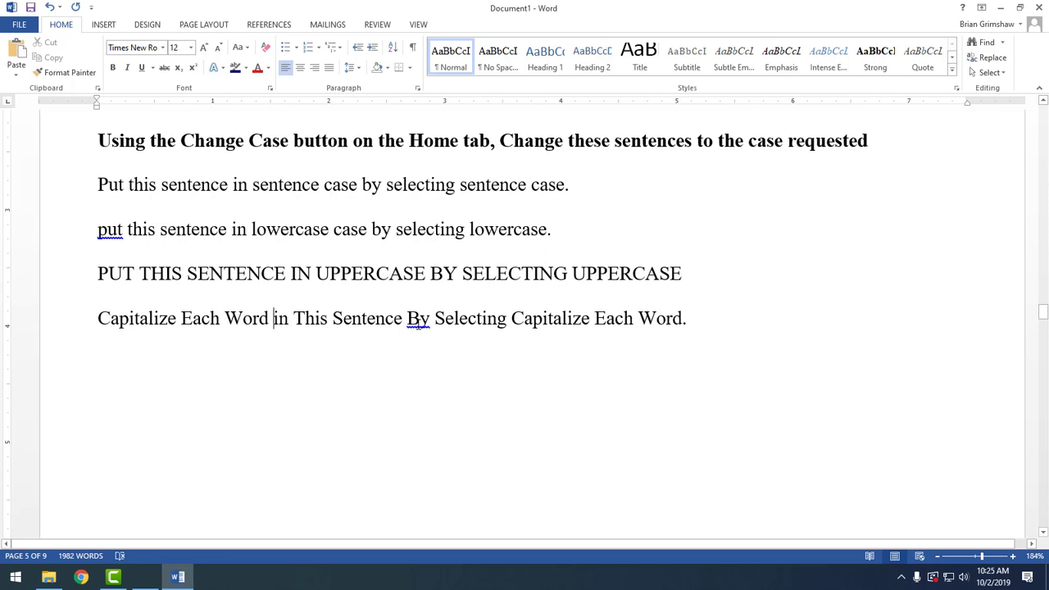
pyautogui.rightClick(418, 324)
pyautogui.click(459, 341)
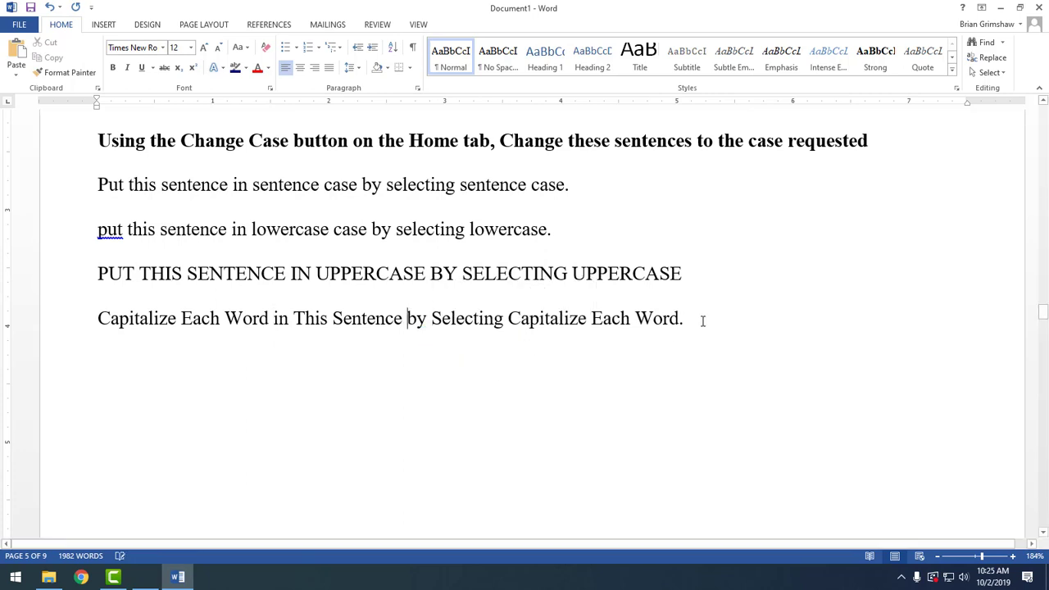
pyautogui.click(702, 320)
pyautogui.moveTo(100, 320); pyautogui.dragTo(686, 318)
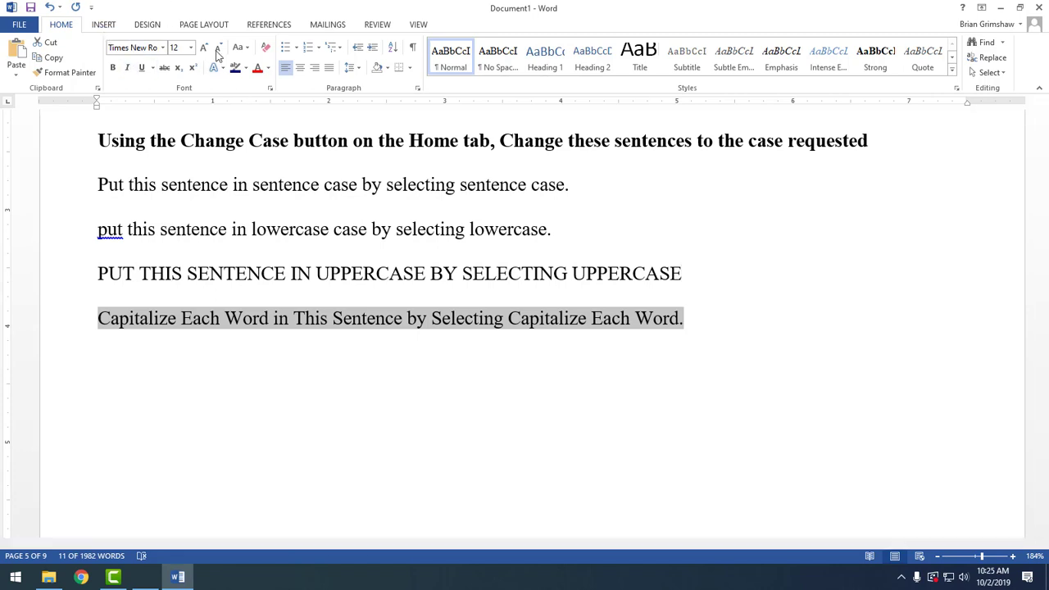
pyautogui.click(243, 48)
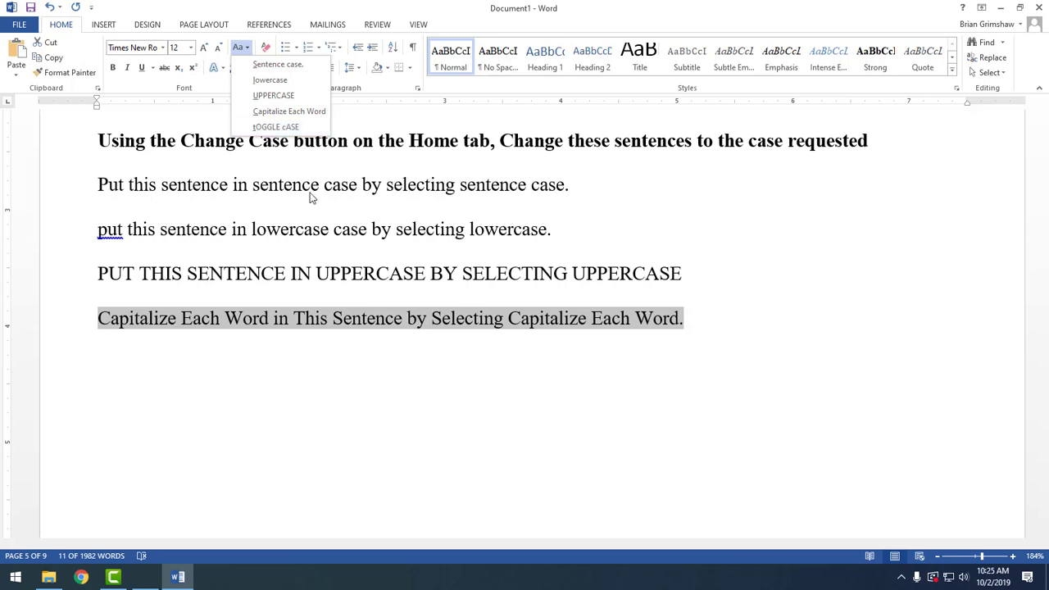
pyautogui.press('Escape')
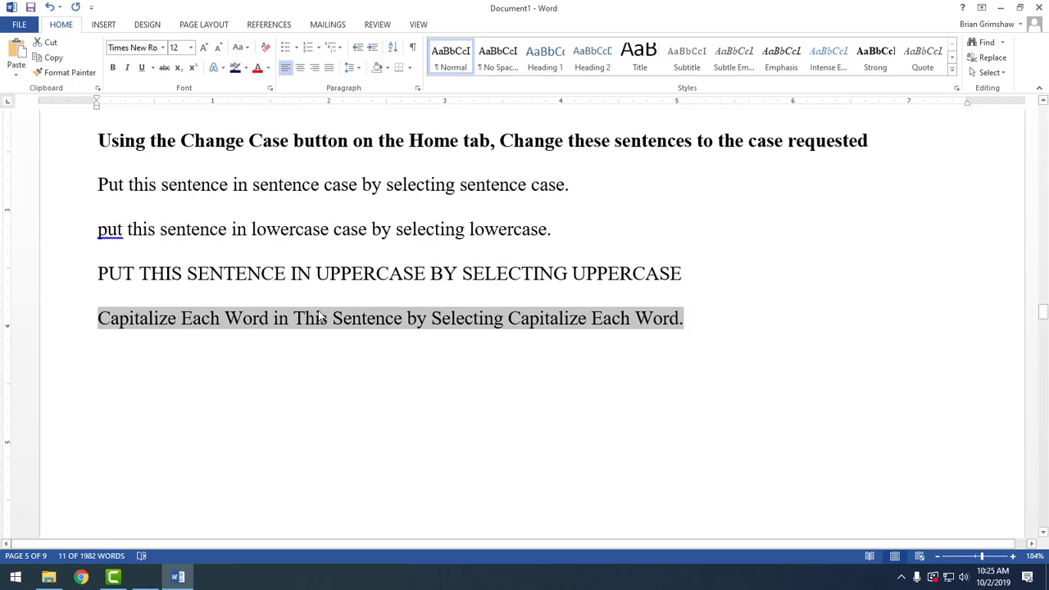
pyautogui.click(694, 319)
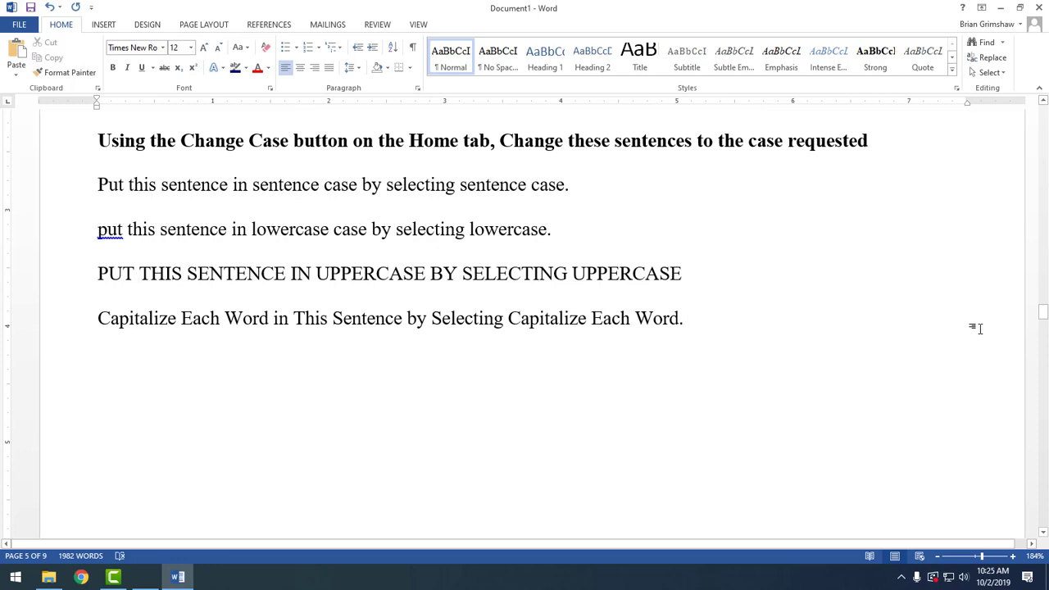
# Left-align the first centered phrase, "Put this on the left", in the alignment exercise.
pyautogui.scroll(-10, 642, 377)
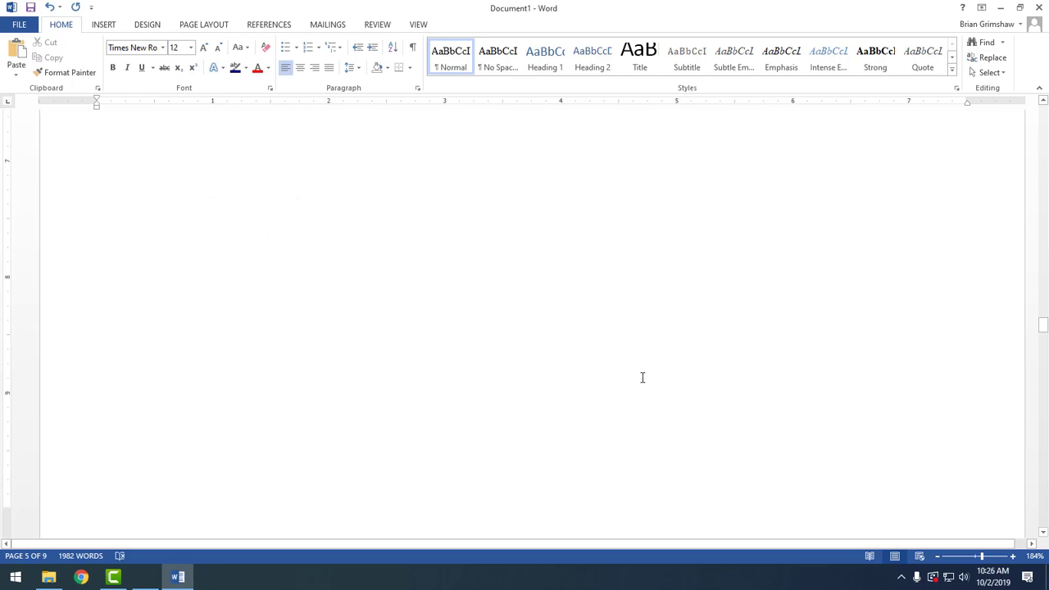
pyautogui.scroll(-1, 641, 378)
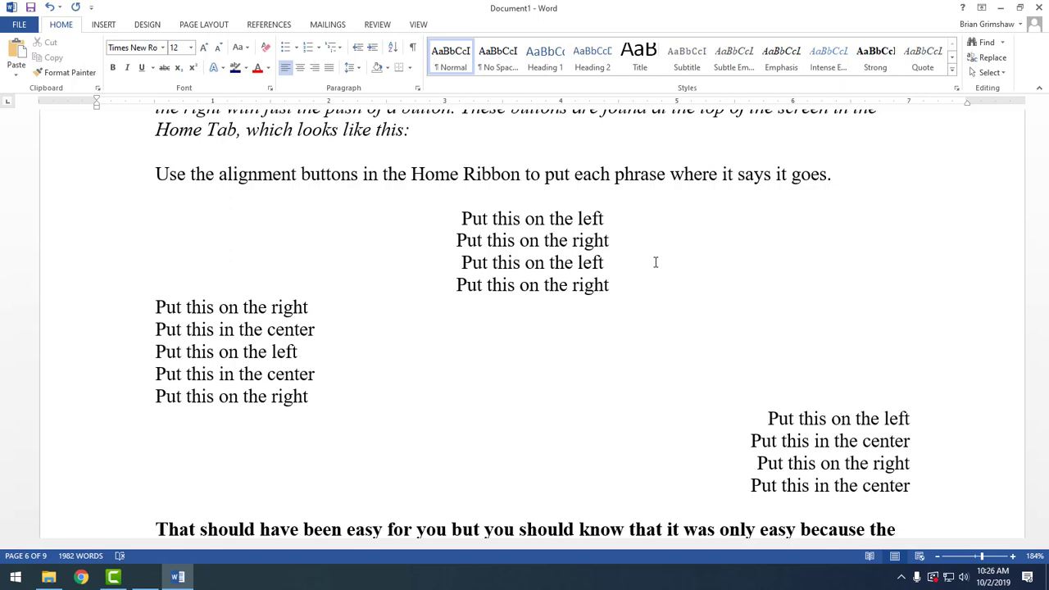
pyautogui.click(464, 223)
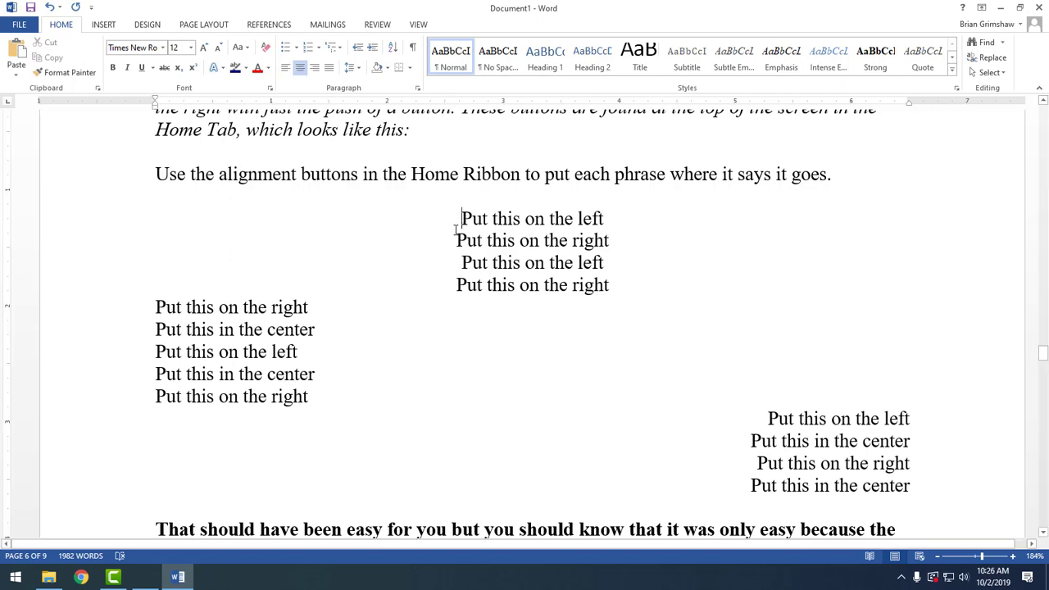
pyautogui.click(285, 67)
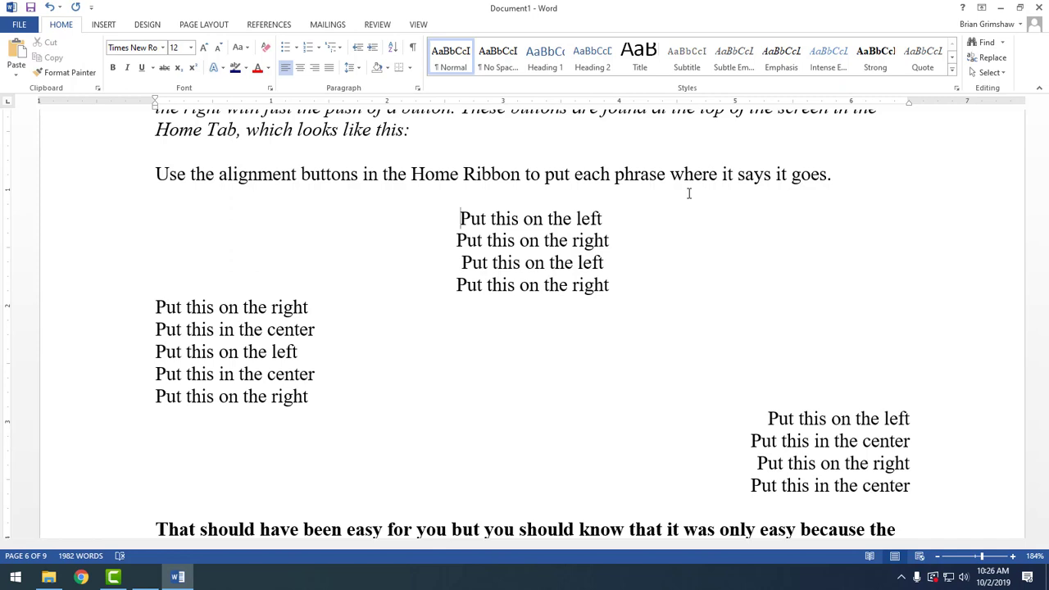
pyautogui.click(539, 240)
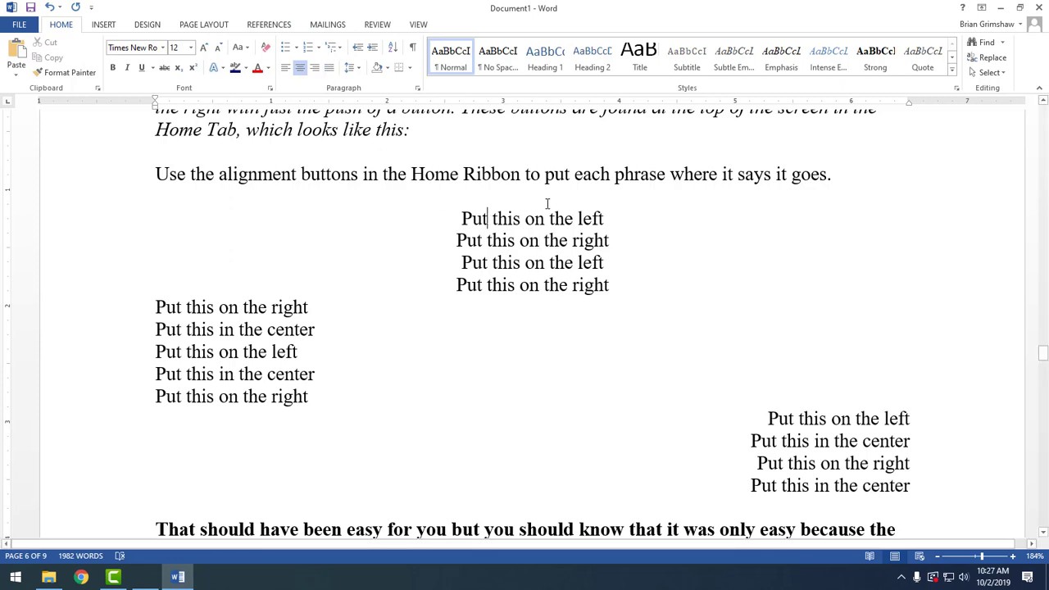
pyautogui.click(286, 67)
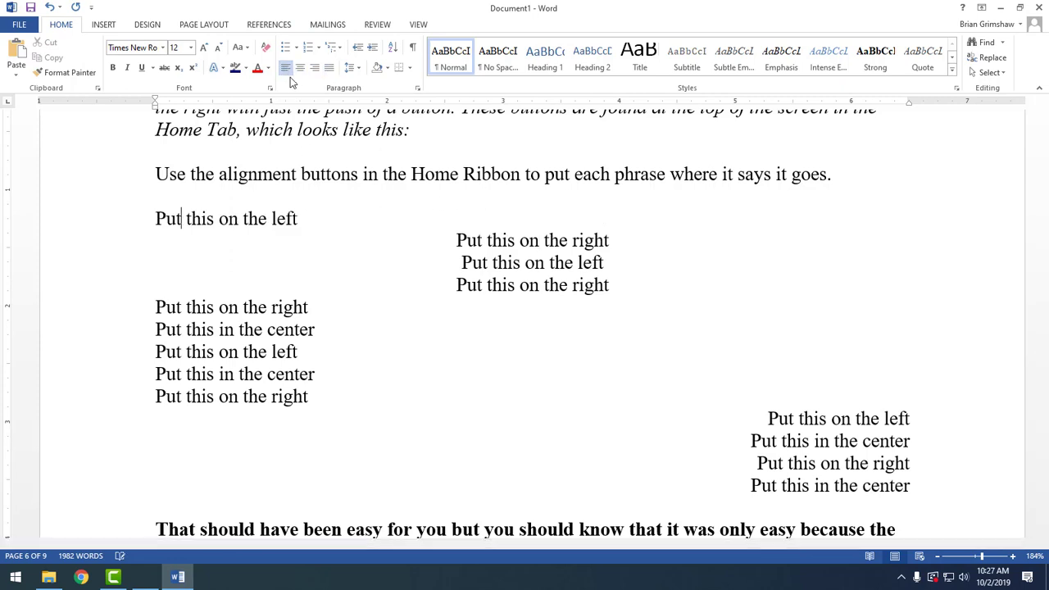
# Right-align the second and fourth phrases of the alignment exercise and left-align the third phrase.
pyautogui.press('Down')
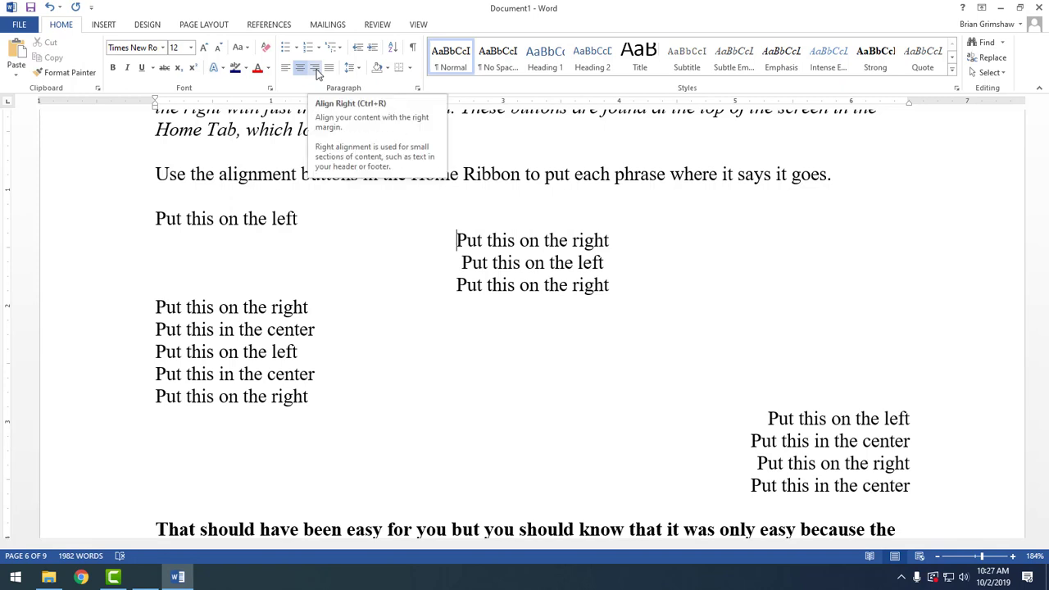
pyautogui.click(316, 70)
pyautogui.press('Down')
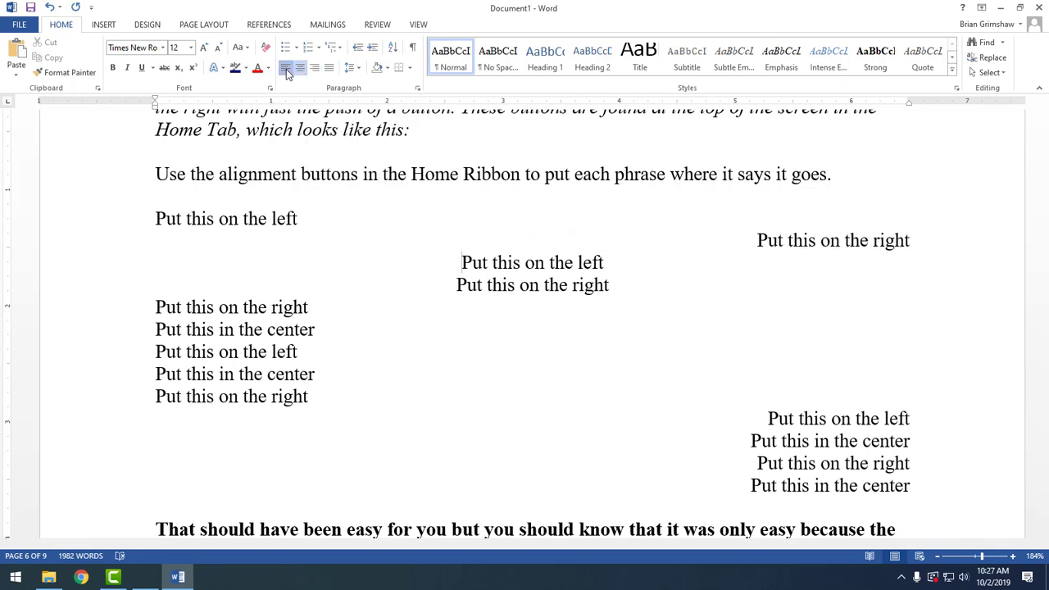
pyautogui.click(286, 69)
pyautogui.press('Down')
pyautogui.click(315, 68)
# Align each remaining phrase of the exercise left, center or right, as its own text says.
pyautogui.press('Down')
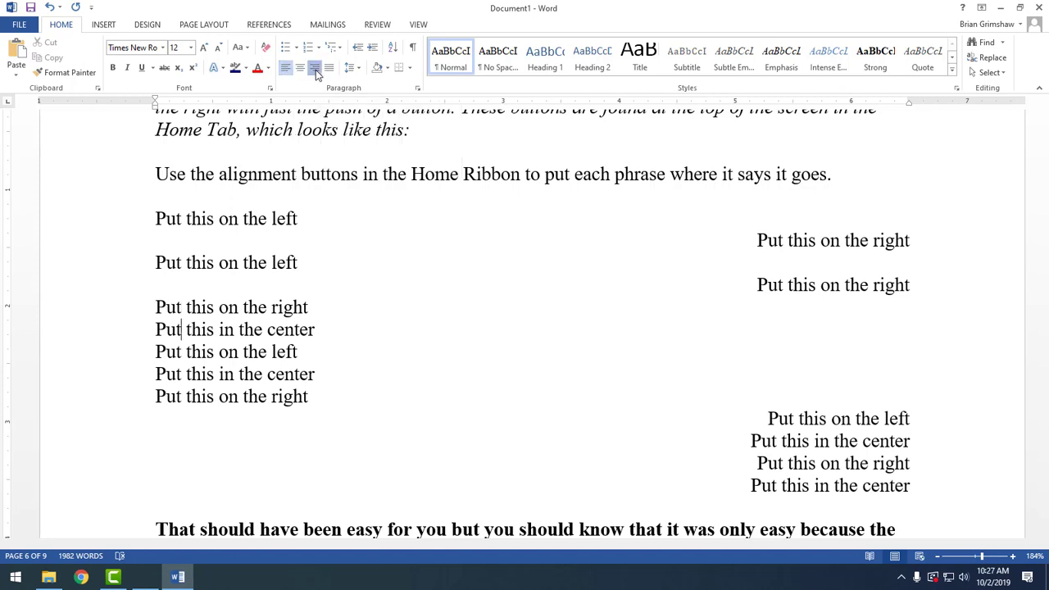
pyautogui.click(316, 70)
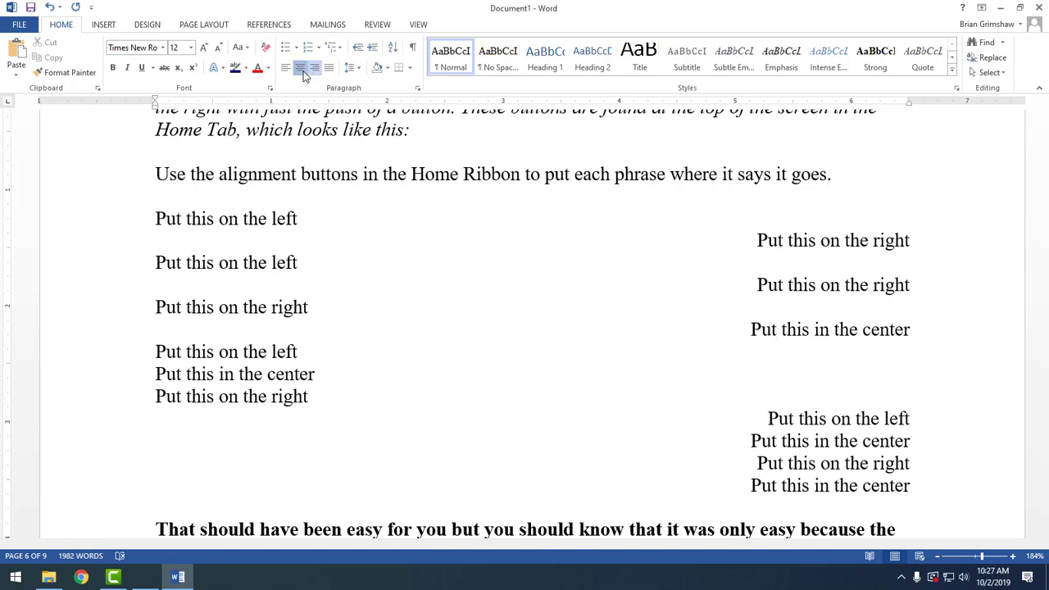
pyautogui.click(301, 71)
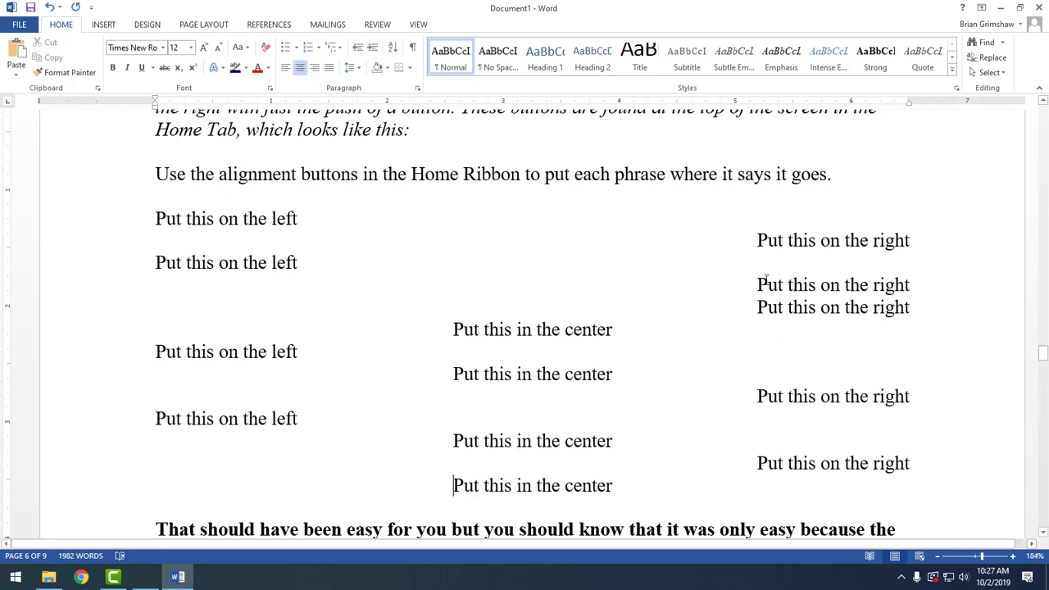
# Try justified alignment on the bold paragraph beginning "That should have been easy for you".
pyautogui.scroll(-4, 713, 239)
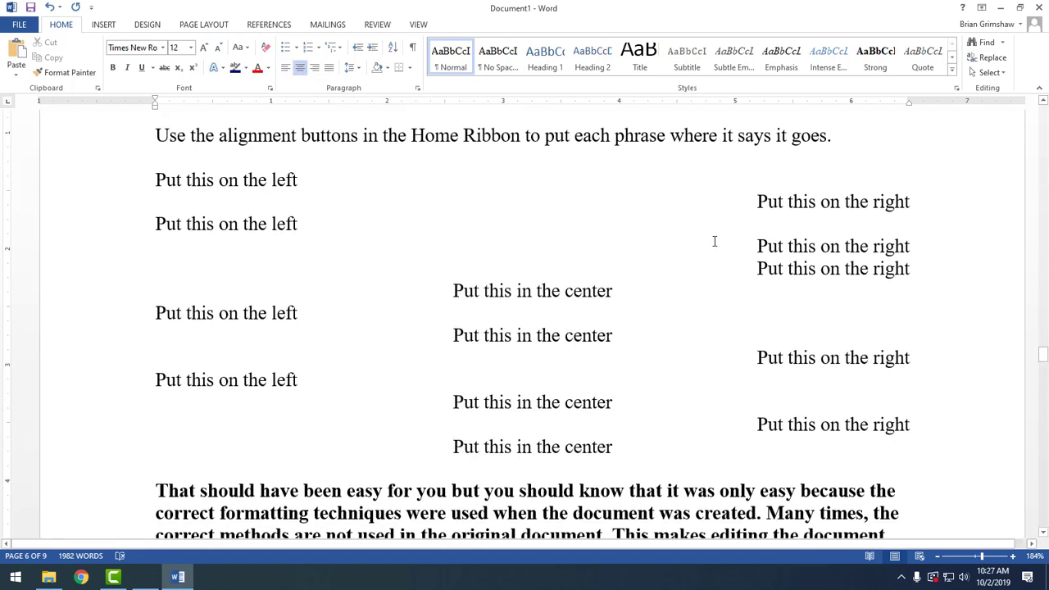
pyautogui.scroll(-2, 714, 241)
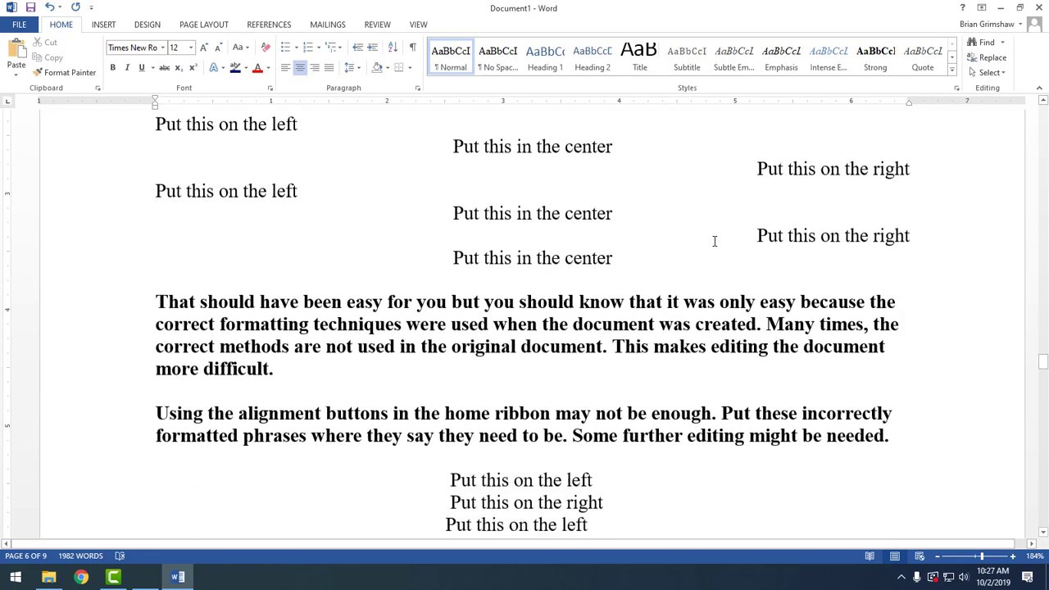
pyautogui.scroll(-1, 714, 242)
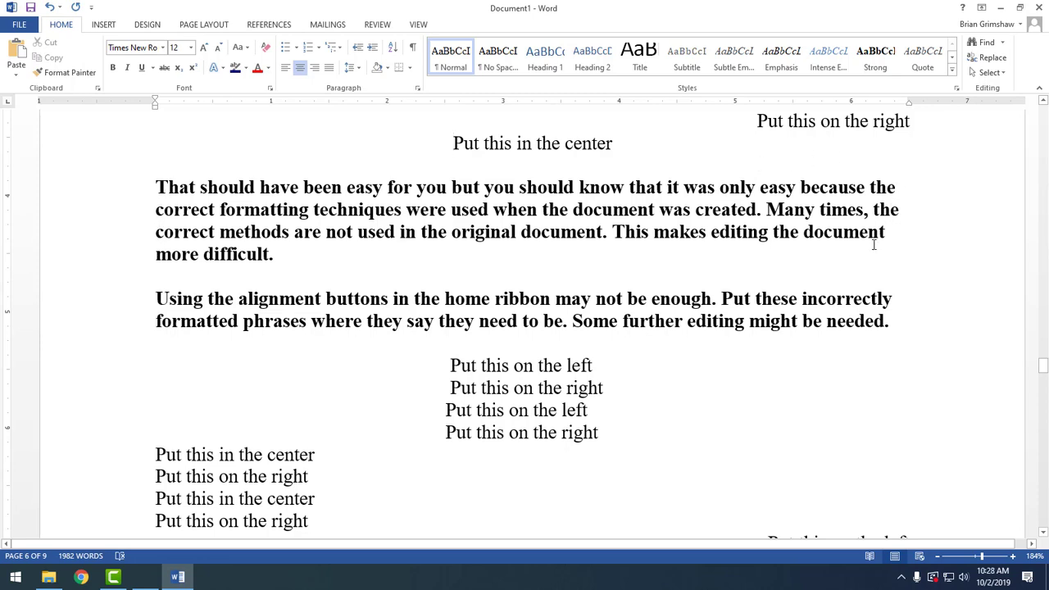
pyautogui.click(282, 188)
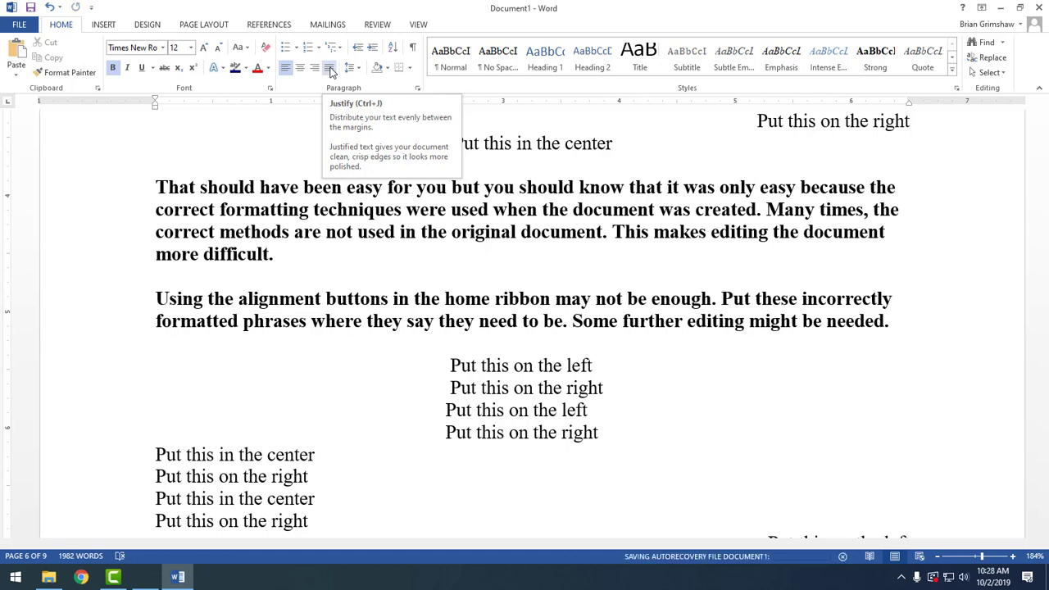
pyautogui.click(330, 70)
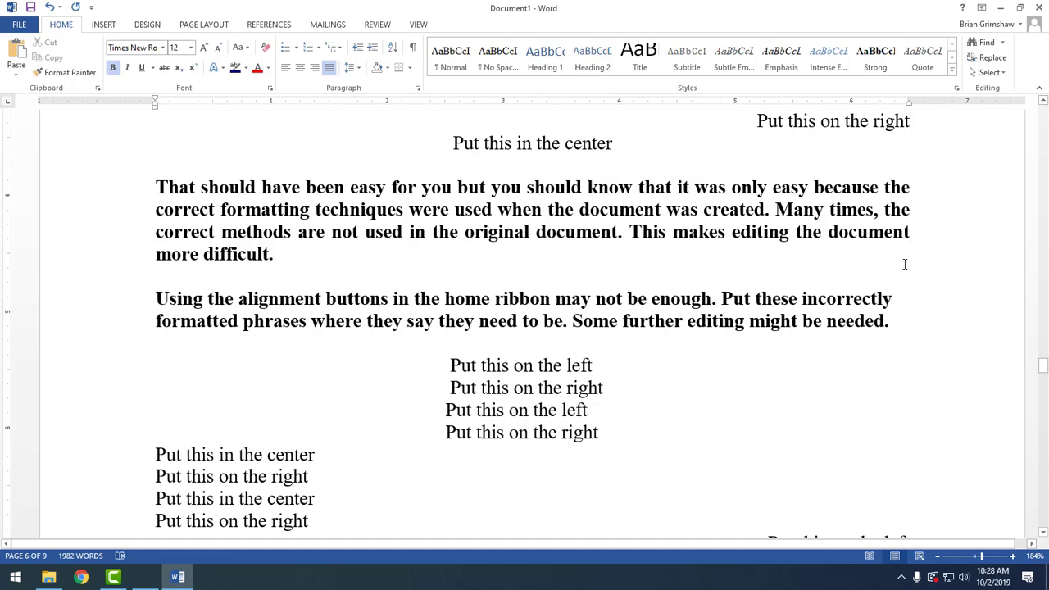
# Highlight the incorrectly formatted phrases below to examine the hidden spacing before and after each one.
pyautogui.scroll(-3, 905, 264)
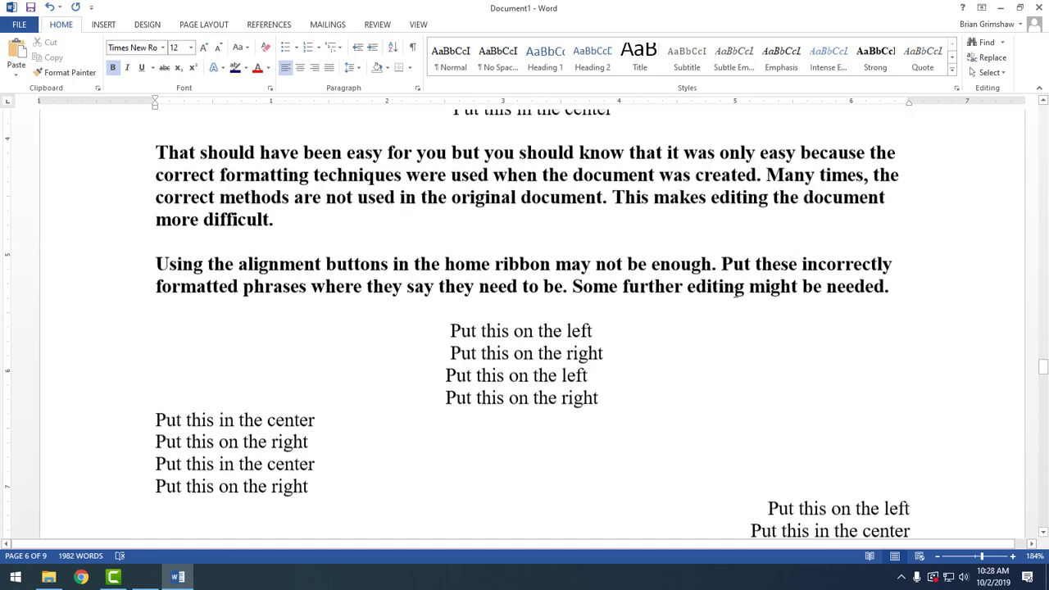
pyautogui.click(580, 239)
pyautogui.click(473, 195)
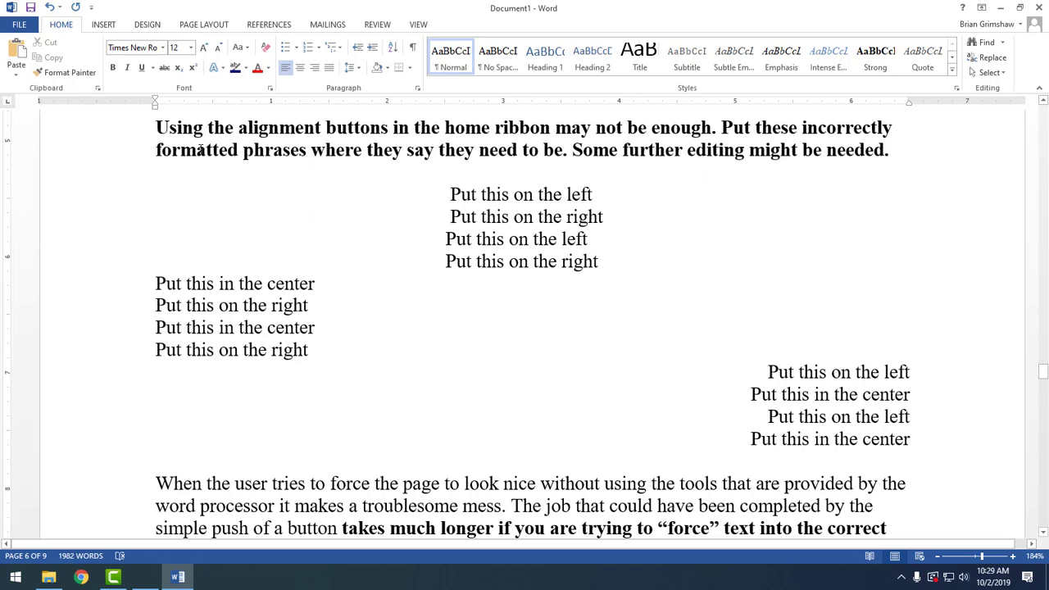
pyautogui.moveTo(193, 153); pyautogui.dragTo(876, 506)
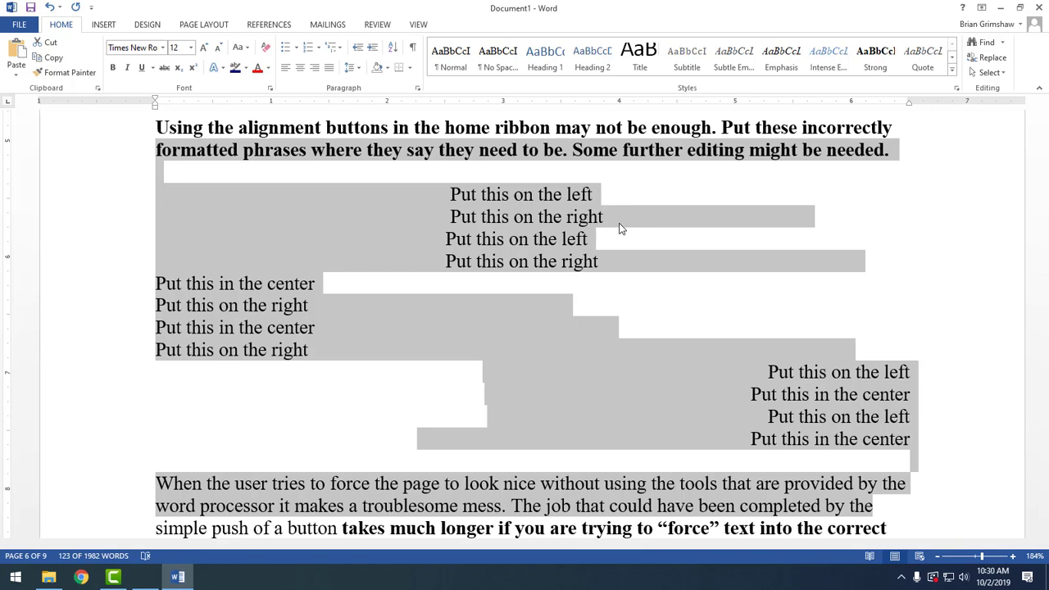
pyautogui.click(562, 194)
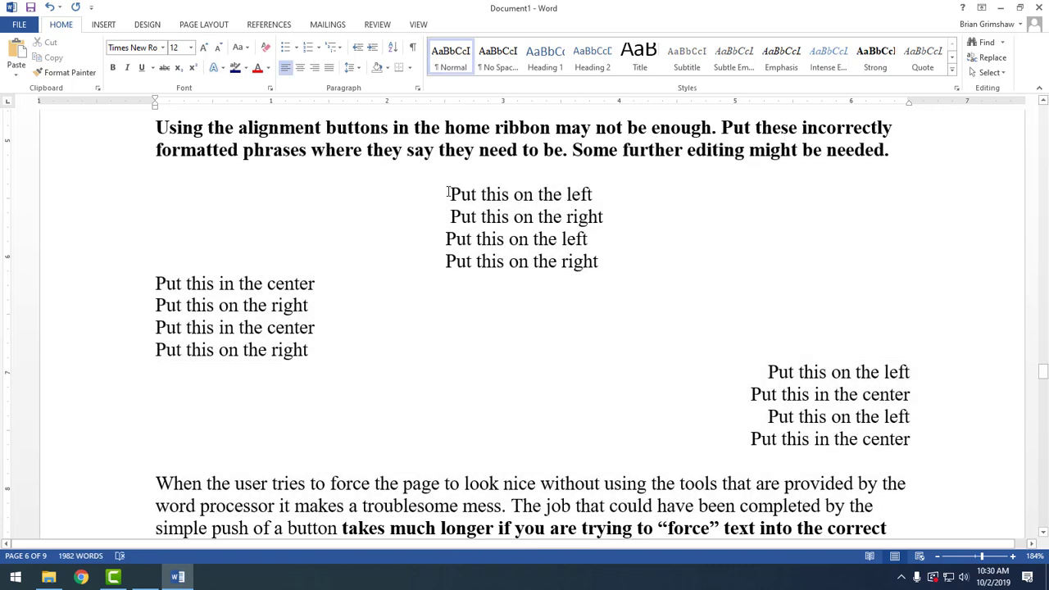
# Delete the blank spacing in front of the first four incorrectly formatted phrases.
pyautogui.moveTo(450, 194); pyautogui.dragTo(121, 204)
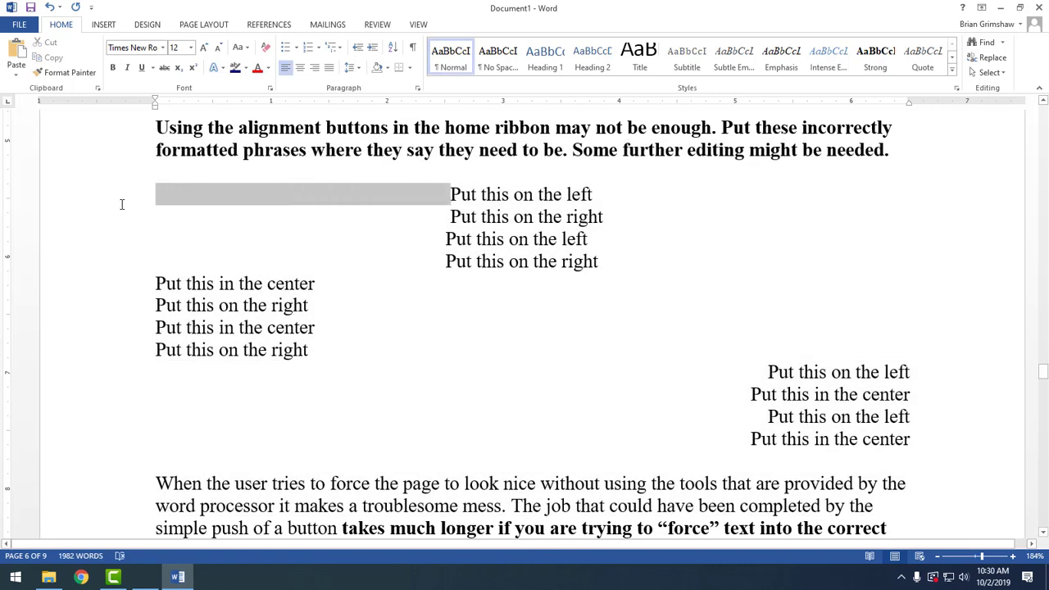
pyautogui.press('BackSpace')
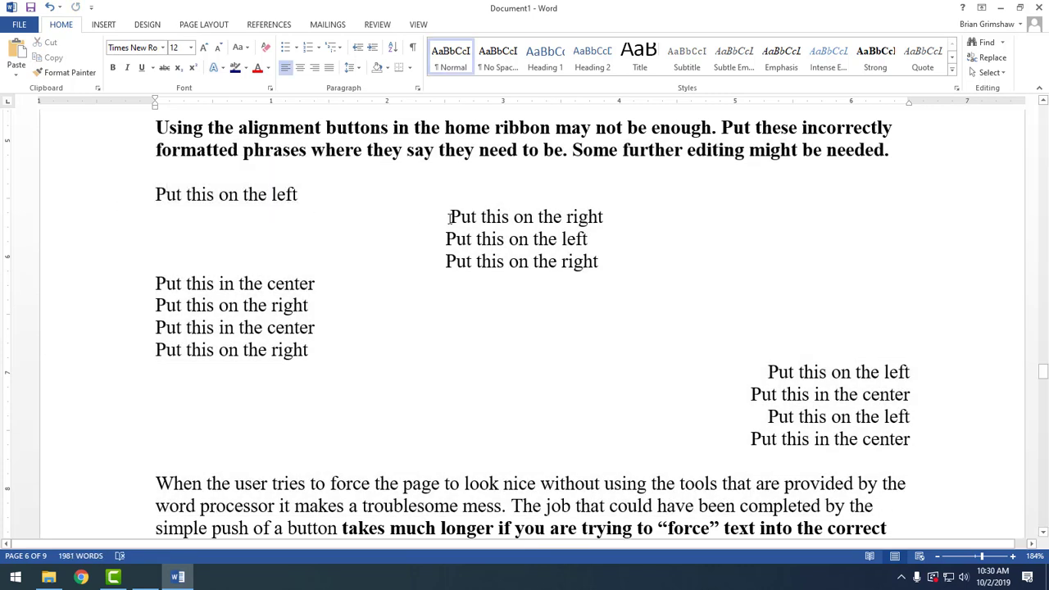
pyautogui.moveTo(450, 216); pyautogui.dragTo(126, 215)
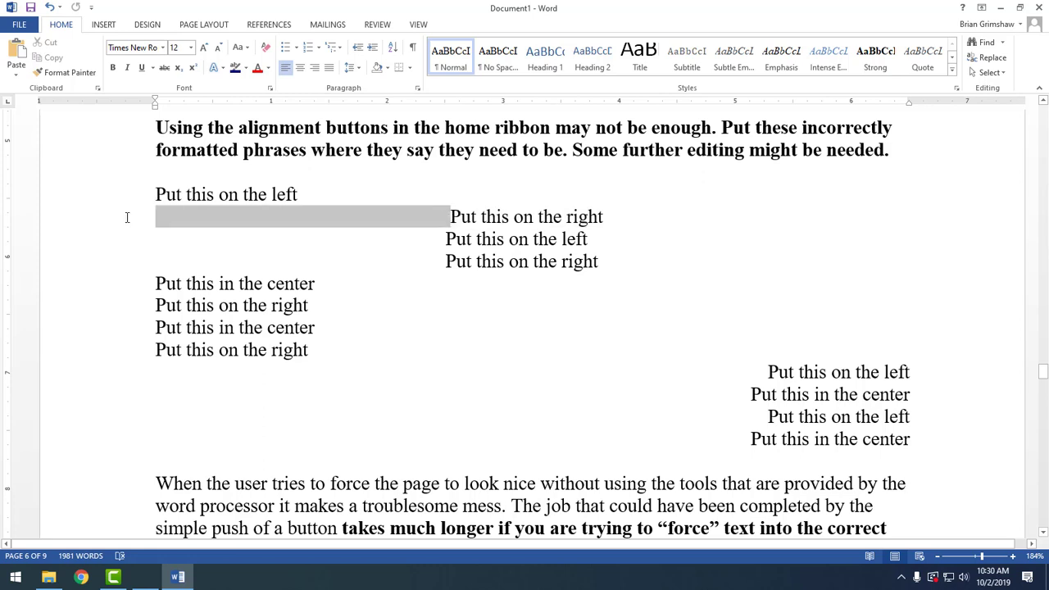
pyautogui.press('BackSpace')
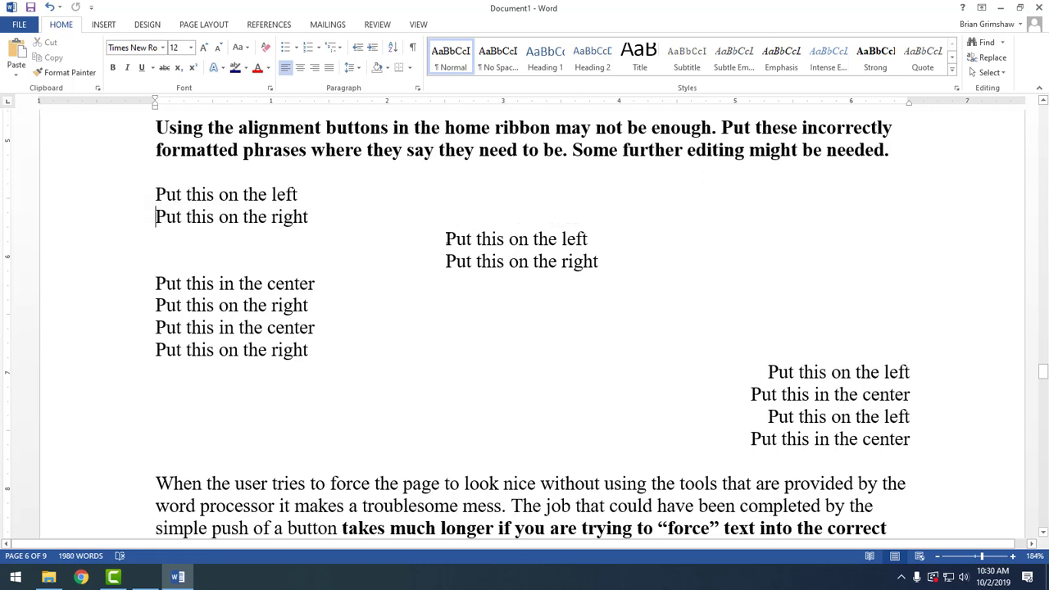
pyautogui.moveTo(447, 238); pyautogui.dragTo(123, 248)
pyautogui.press('BackSpace')
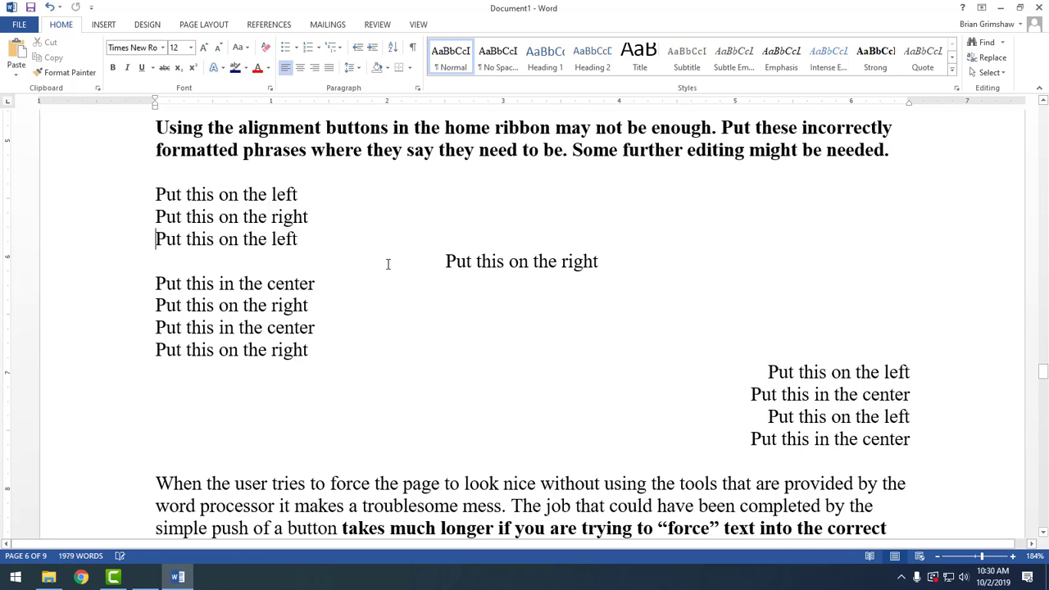
pyautogui.moveTo(445, 261); pyautogui.dragTo(140, 269)
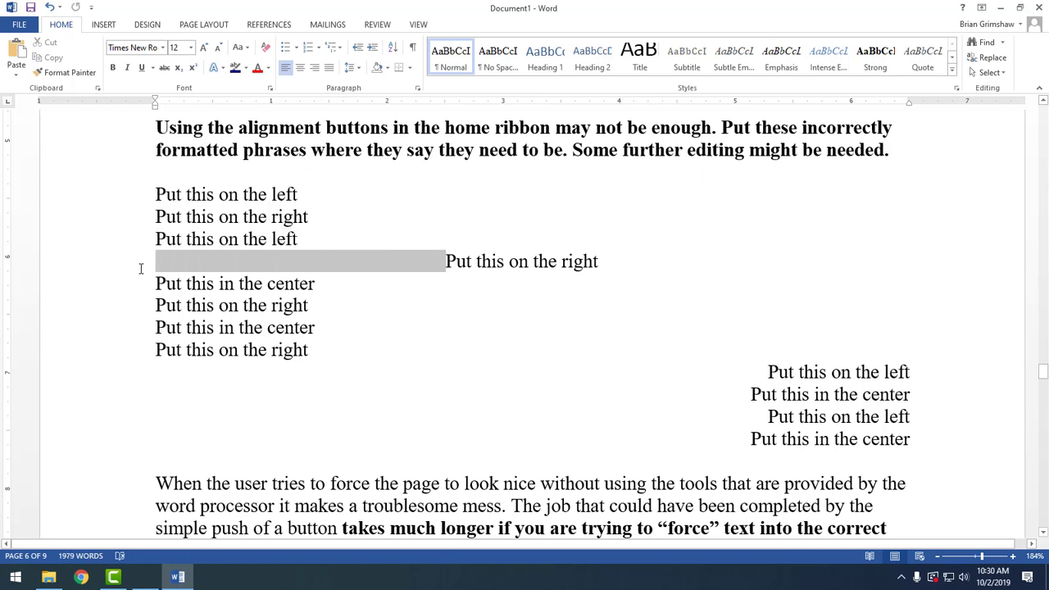
pyautogui.press('BackSpace')
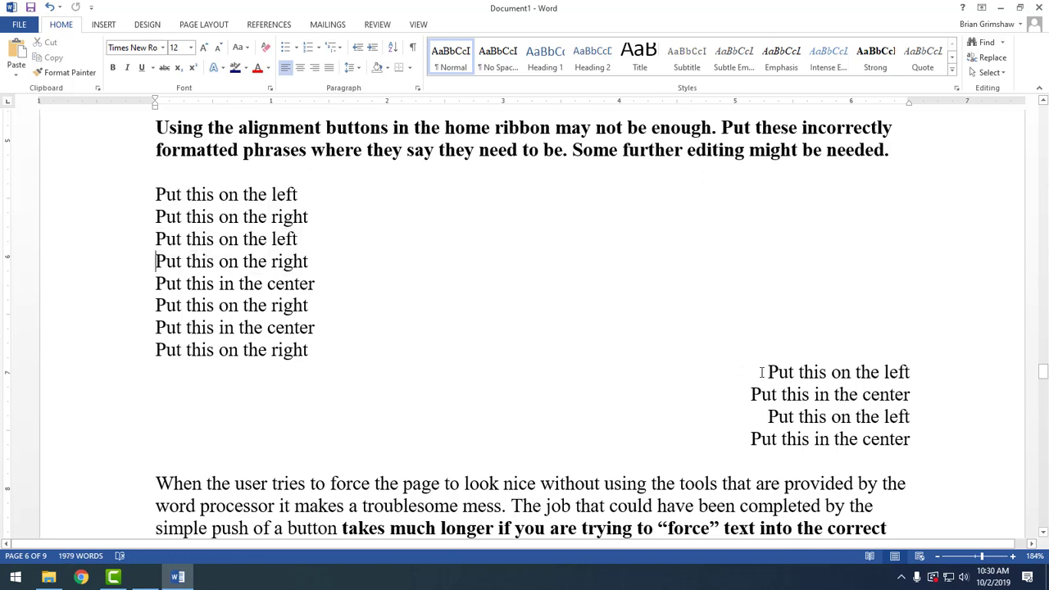
# Delete the blank spacing in front of the last four incorrectly formatted phrases, the right-aligned ones.
pyautogui.moveTo(768, 372); pyautogui.dragTo(425, 370)
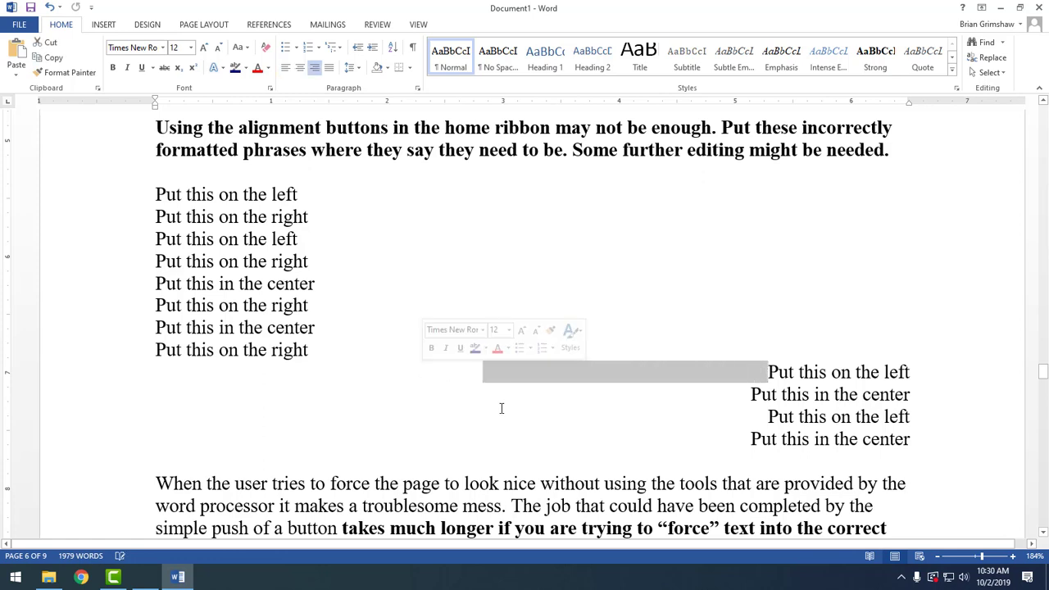
pyautogui.press('BackSpace')
pyautogui.click(751, 395)
pyautogui.moveTo(751, 395); pyautogui.dragTo(398, 402)
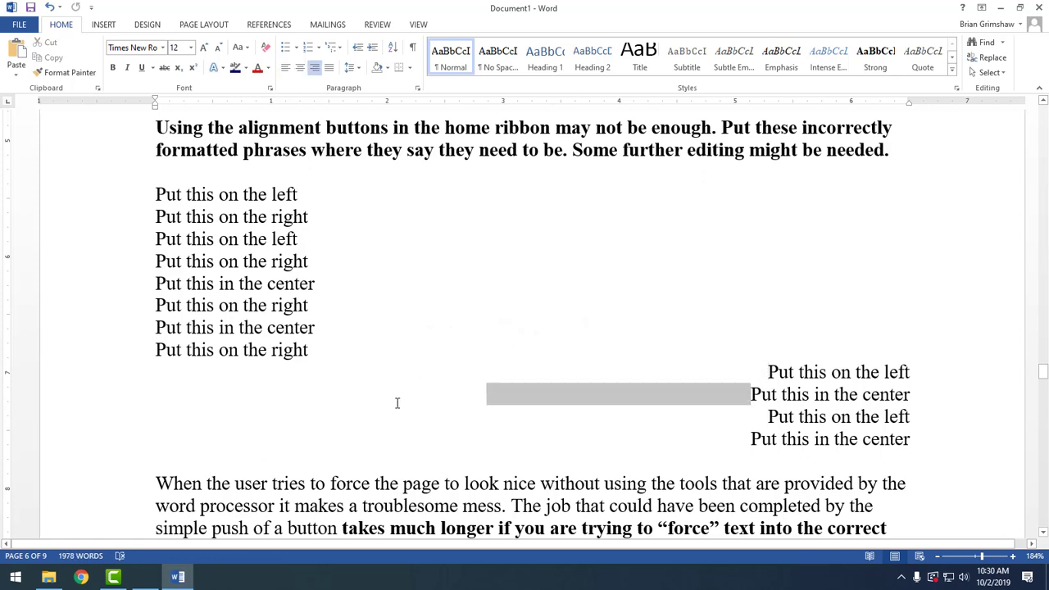
pyautogui.press('BackSpace')
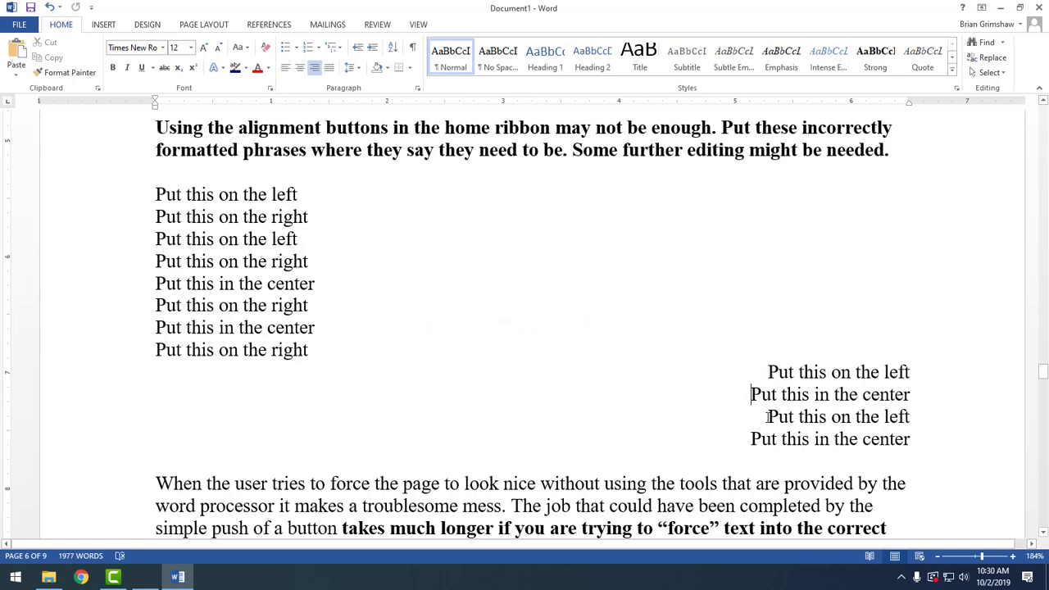
pyautogui.moveTo(747, 417); pyautogui.dragTo(421, 427)
pyautogui.press('BackSpace')
pyautogui.moveTo(748, 439); pyautogui.dragTo(388, 437)
pyautogui.press('BackSpace')
# Check the phrases for trailing blank space and delete it after the eighth one, "Put this on the right".
pyautogui.moveTo(443, 164); pyautogui.dragTo(912, 443)
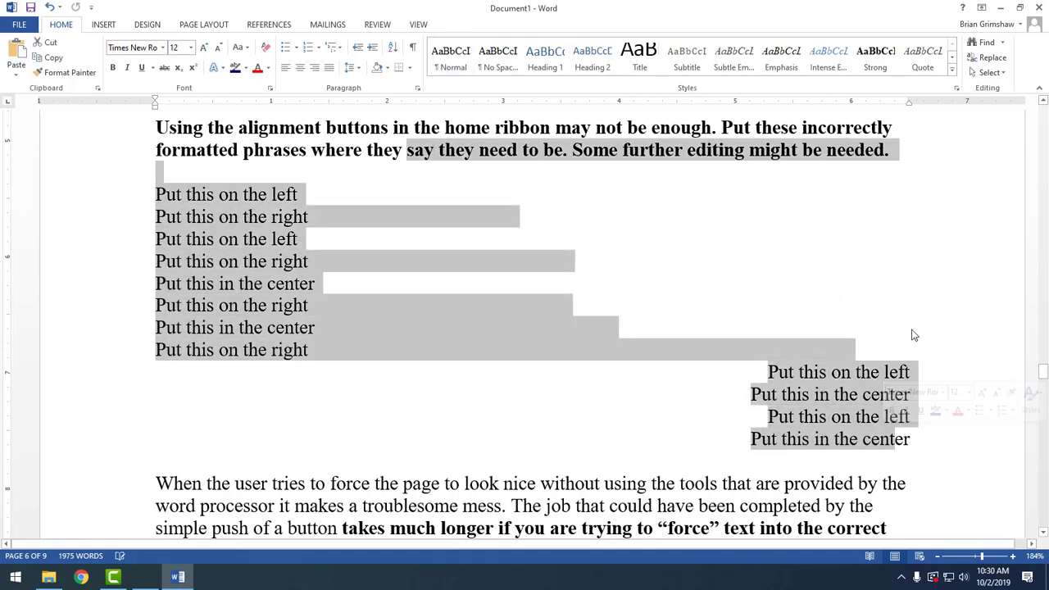
pyautogui.click(872, 337)
pyautogui.moveTo(871, 349); pyautogui.dragTo(343, 360)
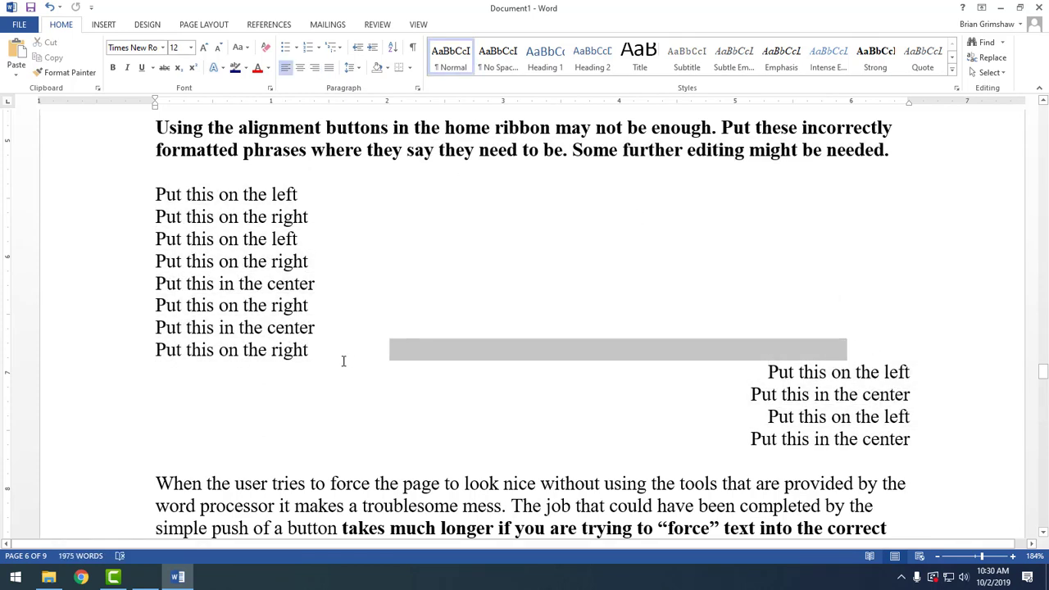
pyautogui.press('BackSpace')
pyautogui.hotkey('ctrl', 'z')
pyautogui.press('BackSpace')
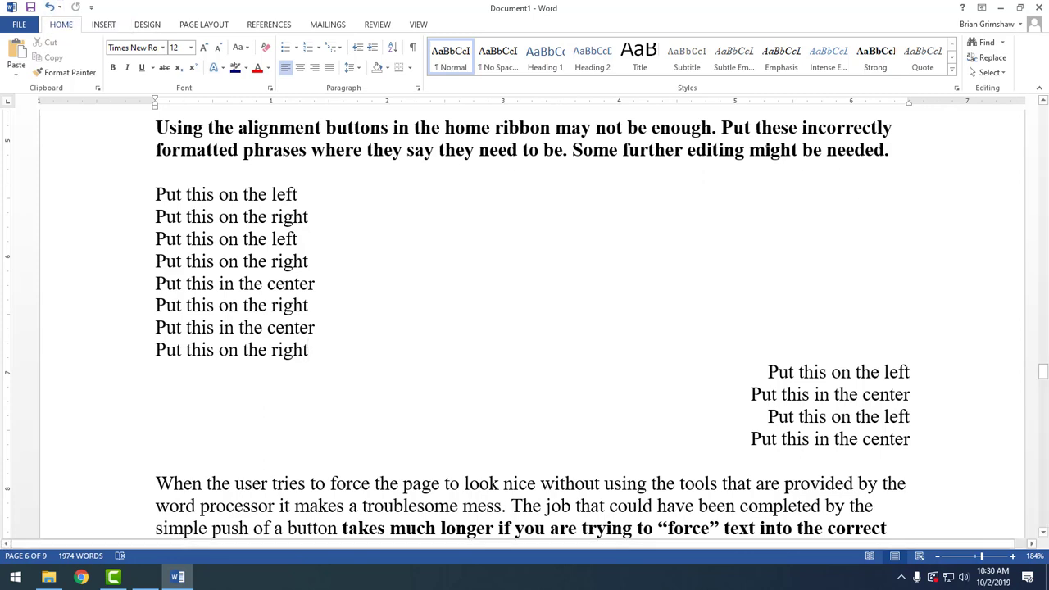
# Check the phrases for trailing blank space and delete it after the seventh and sixth ones.
pyautogui.moveTo(749, 150); pyautogui.dragTo(882, 416)
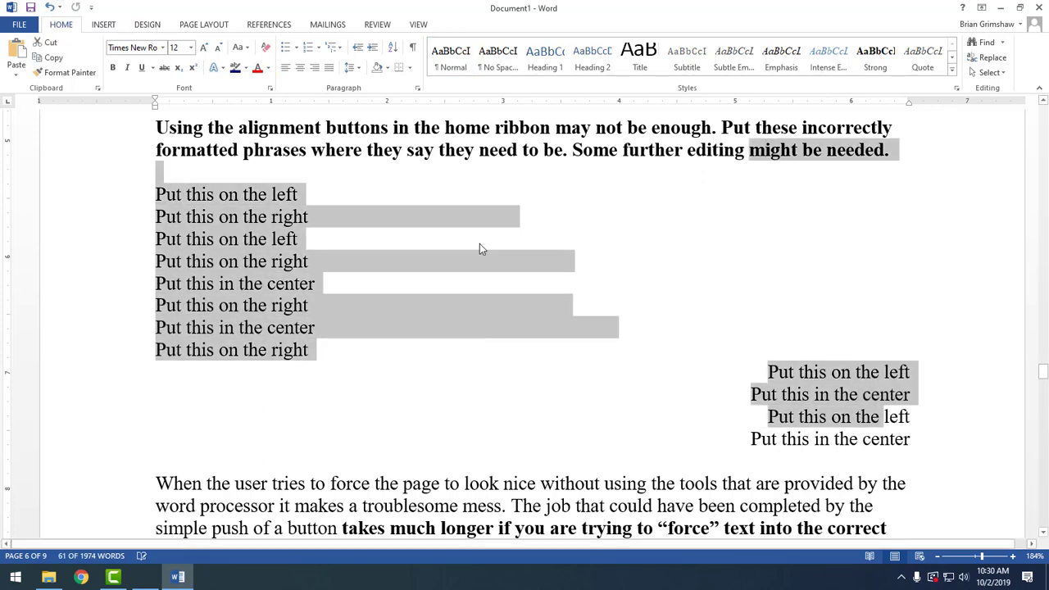
pyautogui.click(626, 335)
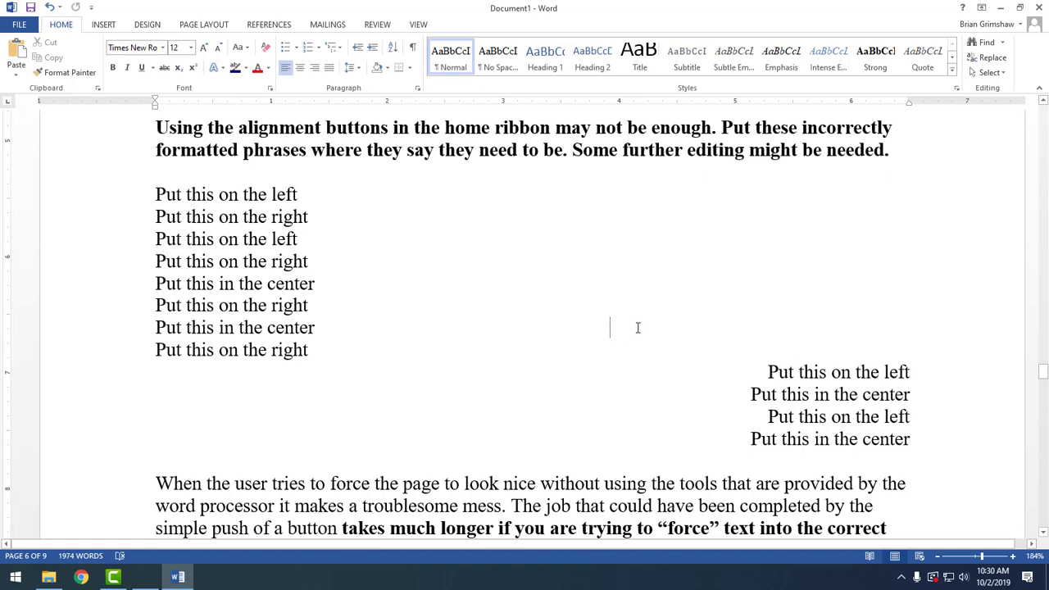
pyautogui.moveTo(637, 325); pyautogui.dragTo(610, 328)
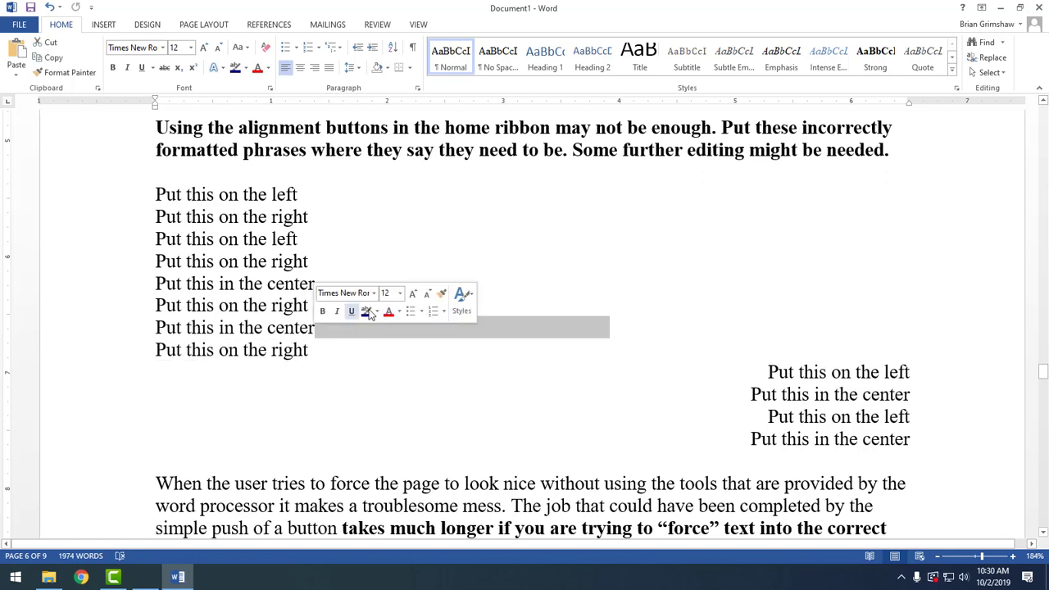
pyautogui.press('Delete')
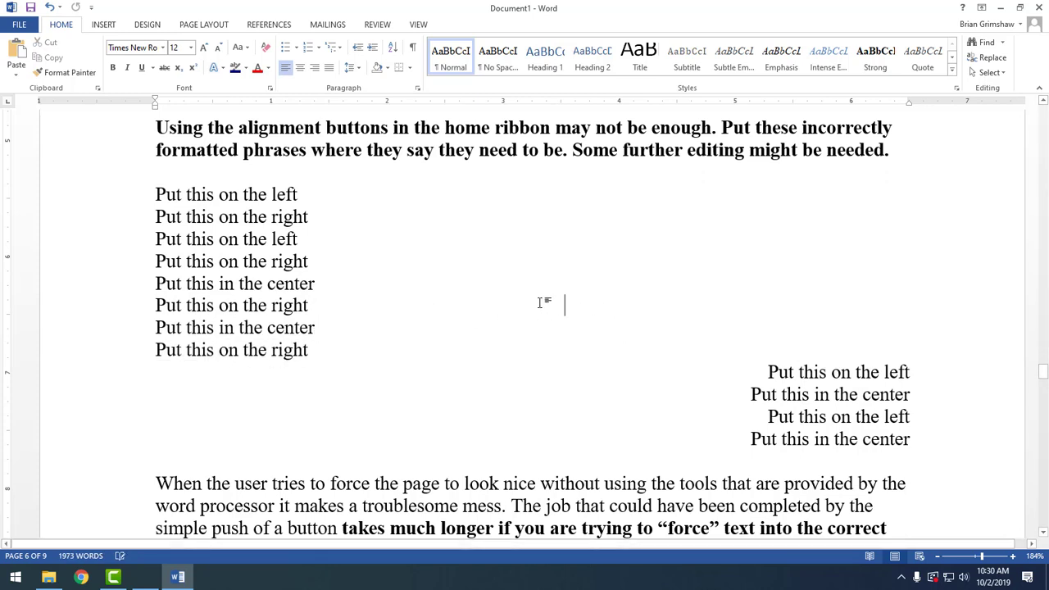
pyautogui.moveTo(544, 300); pyautogui.dragTo(315, 309)
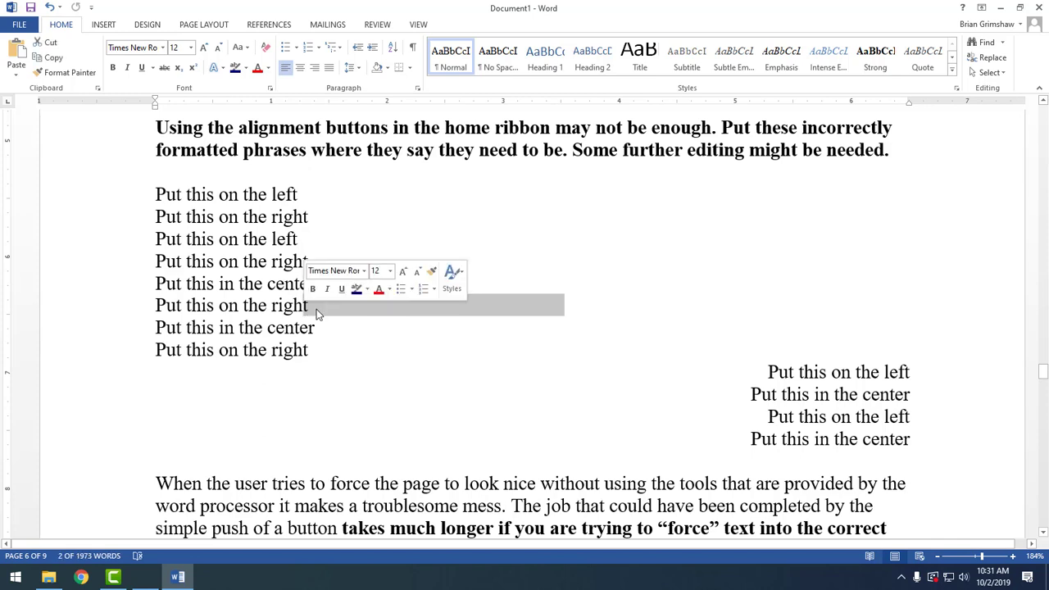
pyautogui.press('Delete')
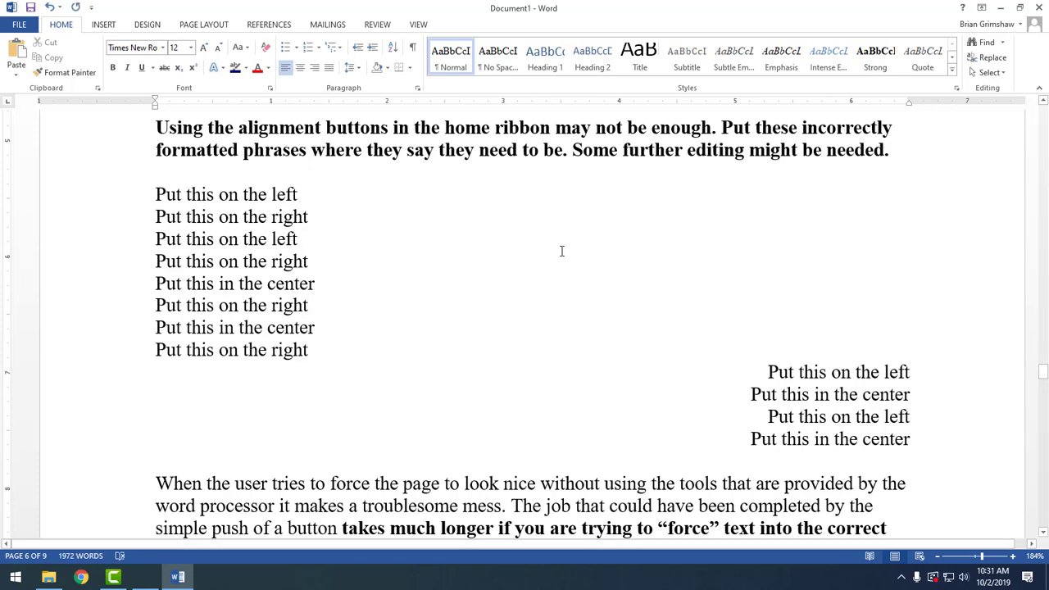
# Recheck the phrases for hidden spacing and delete the blank space after the fourth one, "Put this on the right".
pyautogui.moveTo(564, 150); pyautogui.dragTo(656, 349)
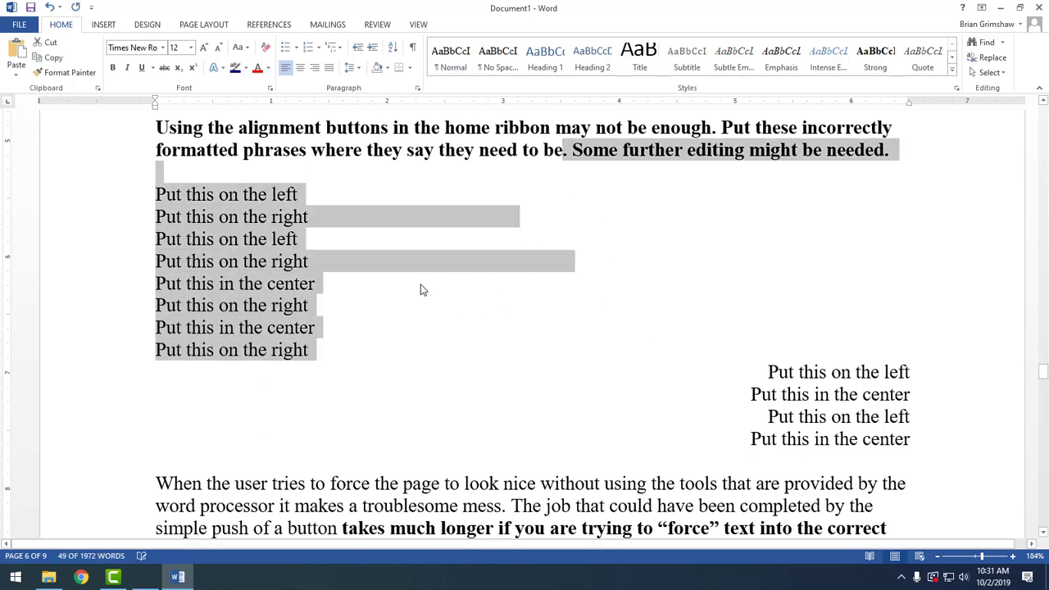
pyautogui.click(393, 292)
pyautogui.doubleClick(481, 260)
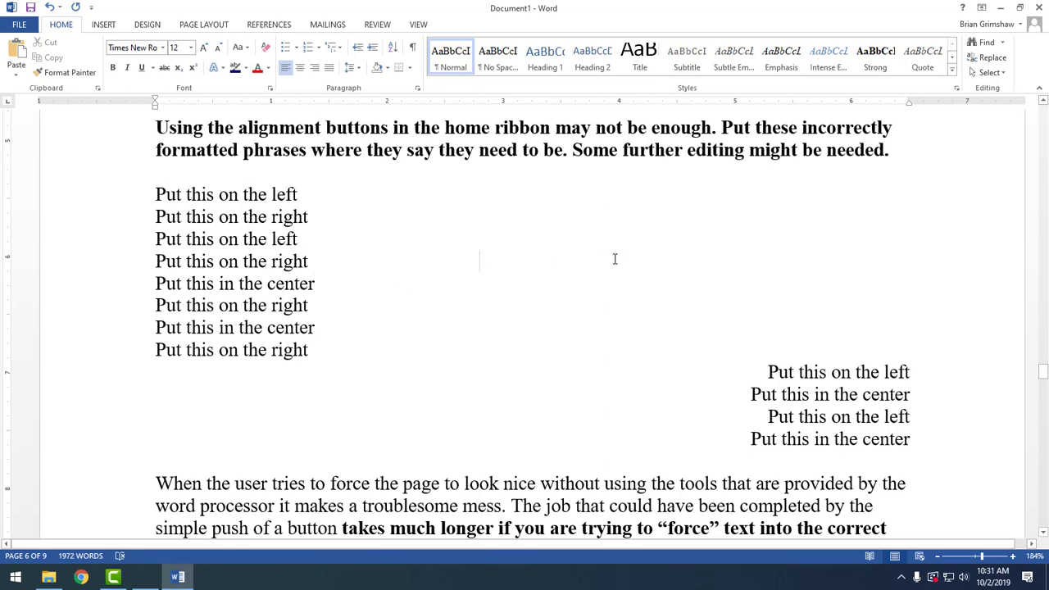
pyautogui.moveTo(606, 259); pyautogui.dragTo(310, 267)
pyautogui.press('BackSpace')
# Delete the blank space after the second phrase, "Put this on the right", and recheck all the phrases for hidden spacing.
pyautogui.moveTo(459, 150); pyautogui.dragTo(714, 342)
pyautogui.click(445, 238)
pyautogui.click(459, 218)
pyautogui.moveTo(490, 214); pyautogui.dragTo(306, 215)
pyautogui.press('BackSpace')
pyautogui.press('BackSpace')
pyautogui.moveTo(382, 150); pyautogui.dragTo(867, 484)
pyautogui.click(639, 246)
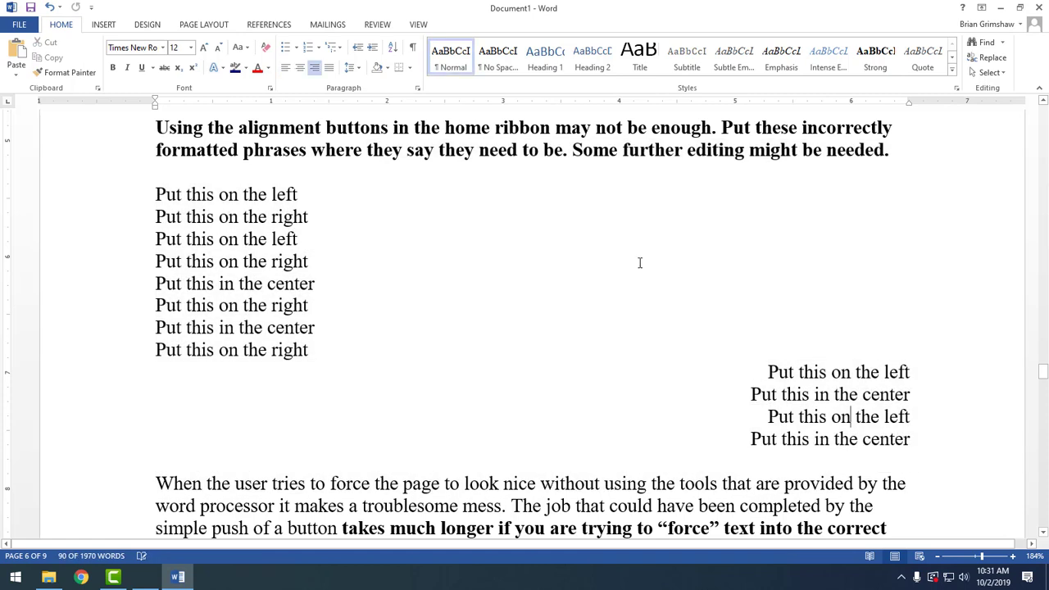
pyautogui.click(246, 216)
pyautogui.hotkey('ctrl', 'r')
pyautogui.click(248, 238)
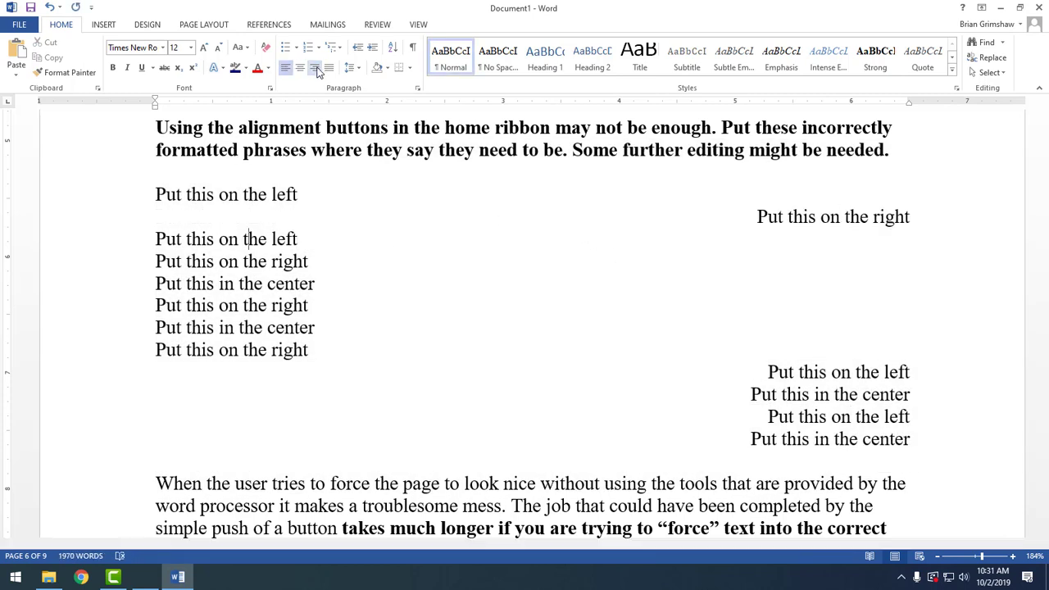
pyautogui.hotkey('ctrl', 'z')
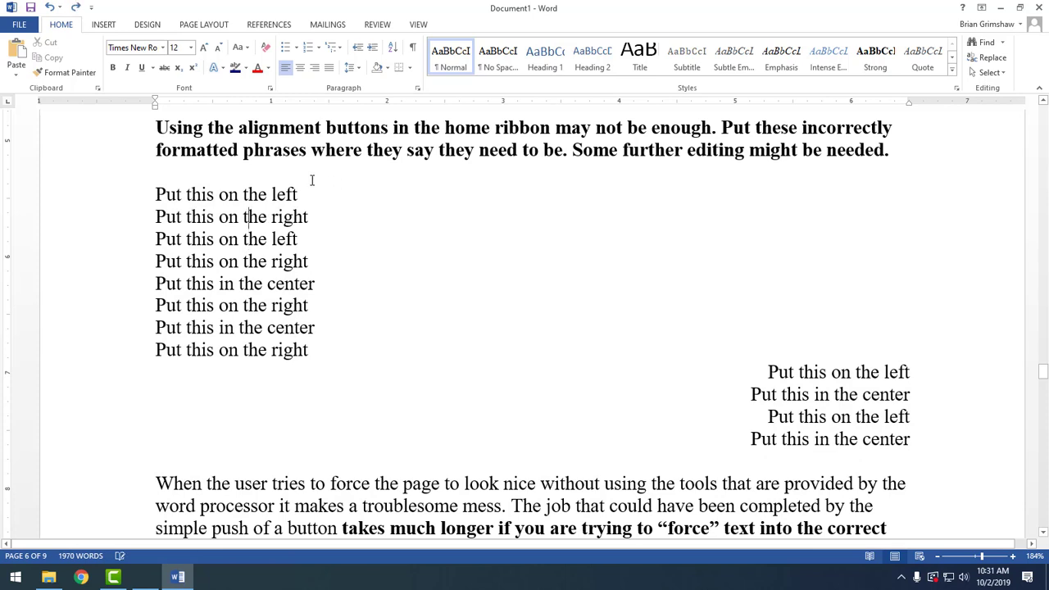
pyautogui.moveTo(266, 149); pyautogui.dragTo(963, 503)
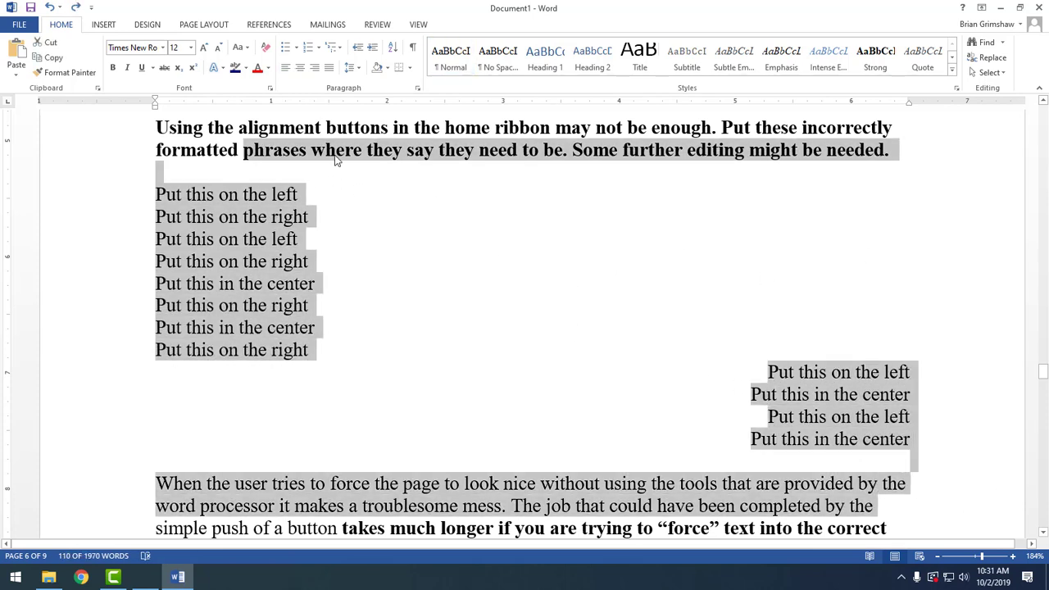
pyautogui.click(352, 188)
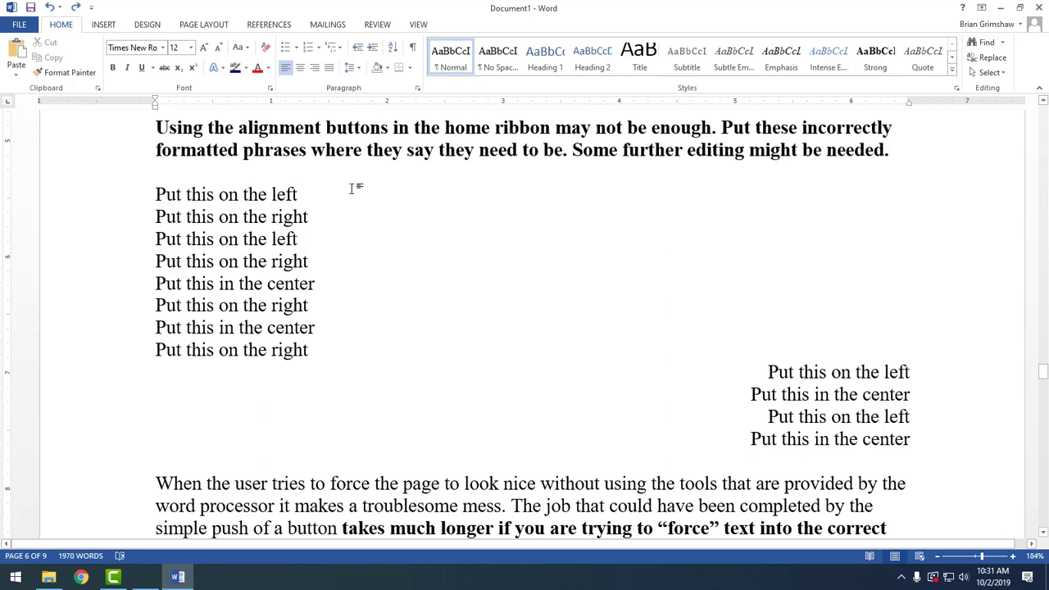
pyautogui.click(301, 68)
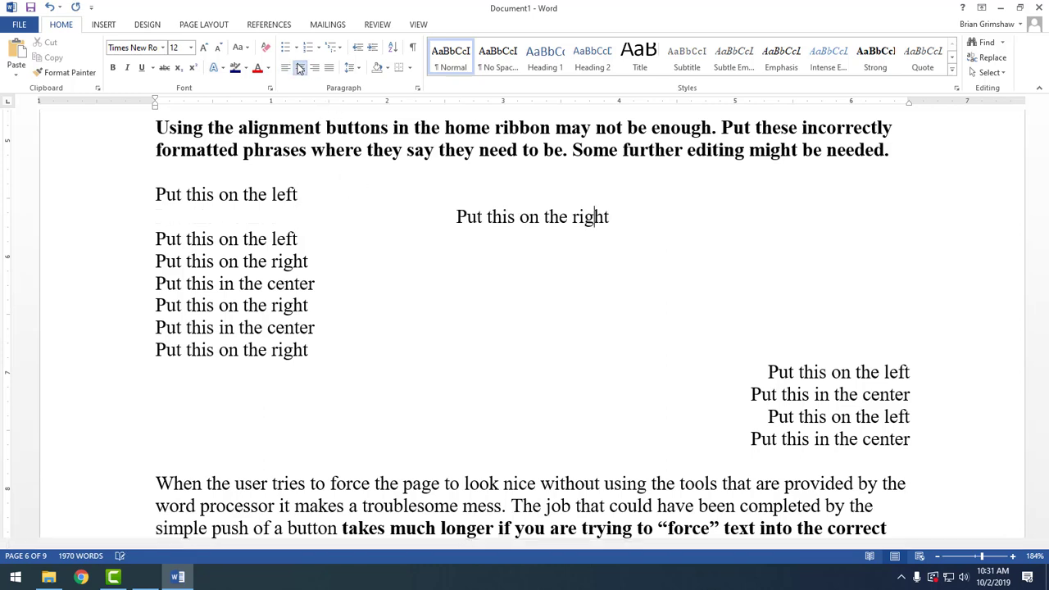
pyautogui.click(301, 68)
pyautogui.press('Down')
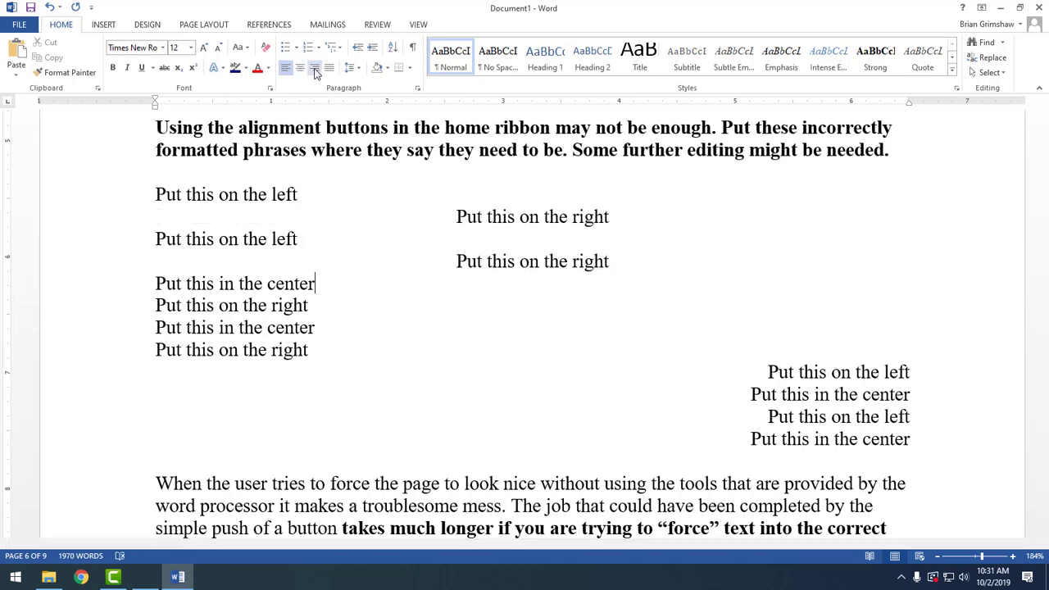
# Right-align the second and fourth phrases, both "Put this on the right".
pyautogui.press('Up')
pyautogui.press('Up')
pyautogui.press('Up')
pyautogui.click(314, 68)
pyautogui.press('Up')
pyautogui.press('Down')
pyautogui.press('Down')
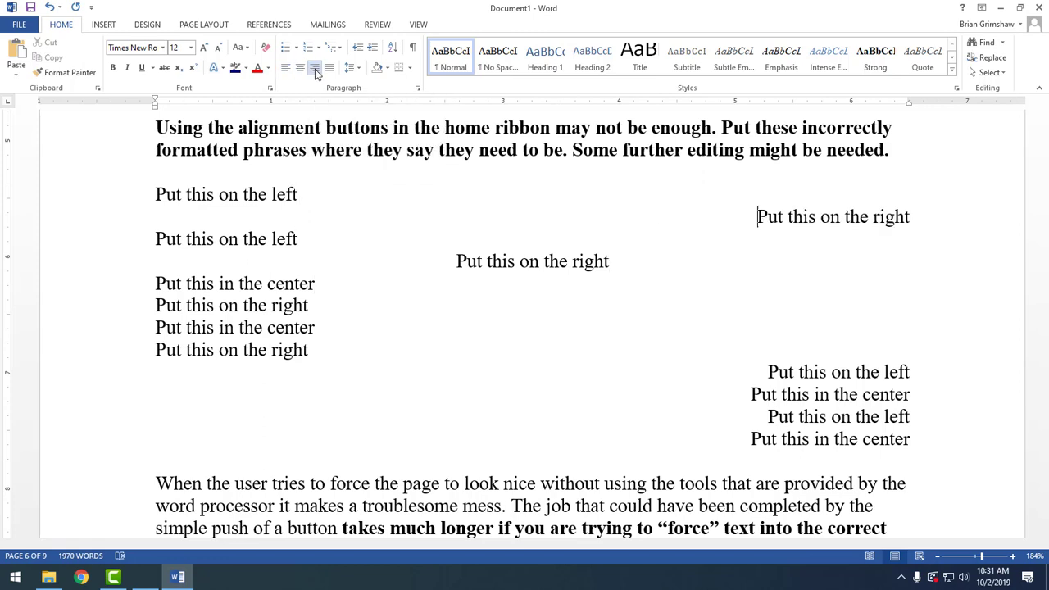
pyautogui.press('Down')
pyautogui.click(314, 69)
pyautogui.press('Up')
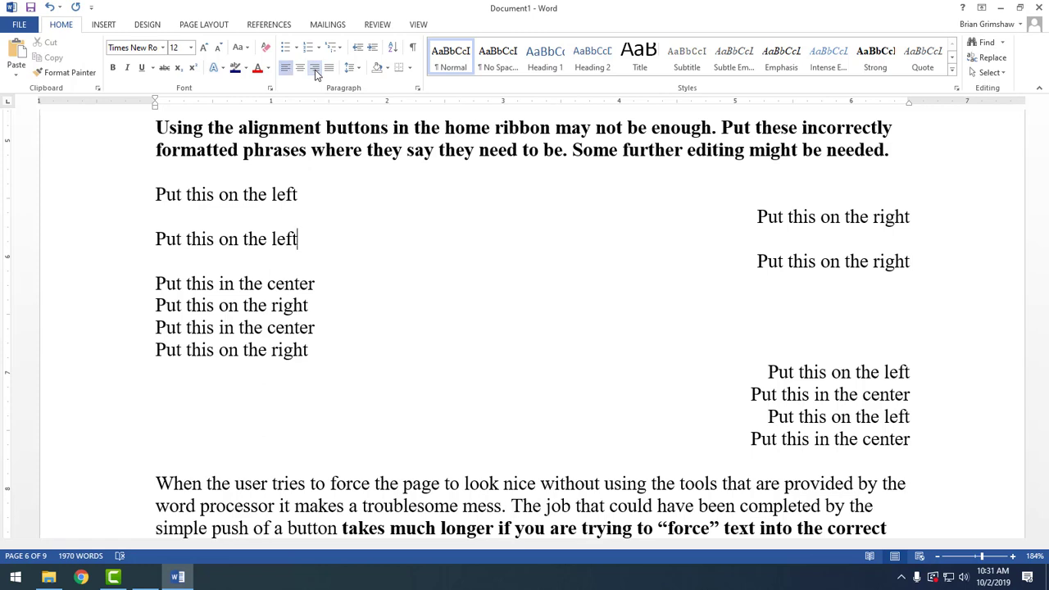
# Center the fifth and seventh phrases, and right-align the sixth and eighth ones, as their wording says.
pyautogui.press('BackSpace')
pyautogui.press('BackSpace')
pyautogui.click(300, 68)
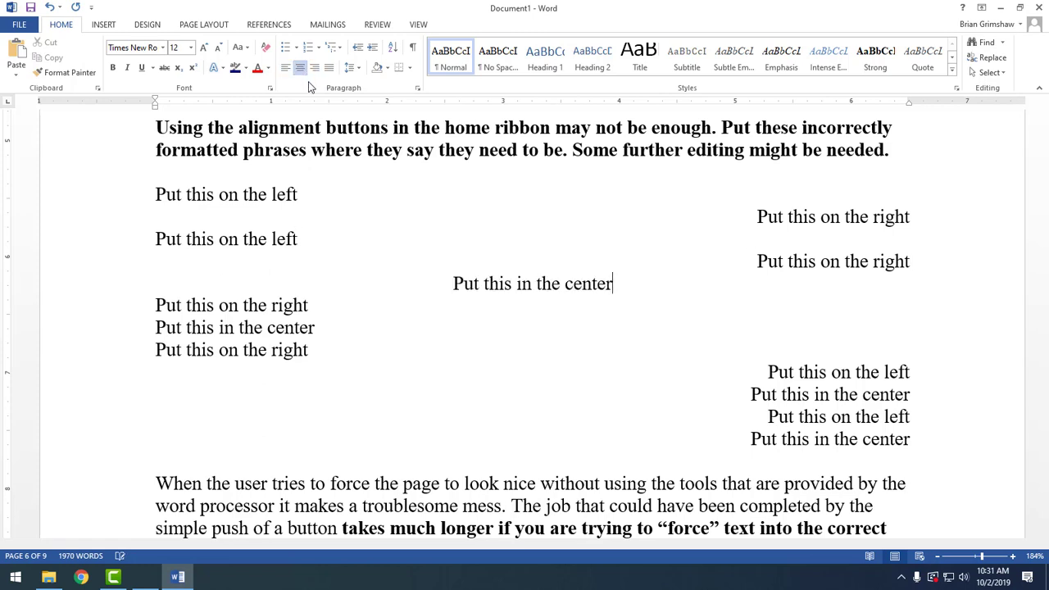
pyautogui.press('Down')
pyautogui.click(314, 69)
pyautogui.press('Down')
pyautogui.click(300, 68)
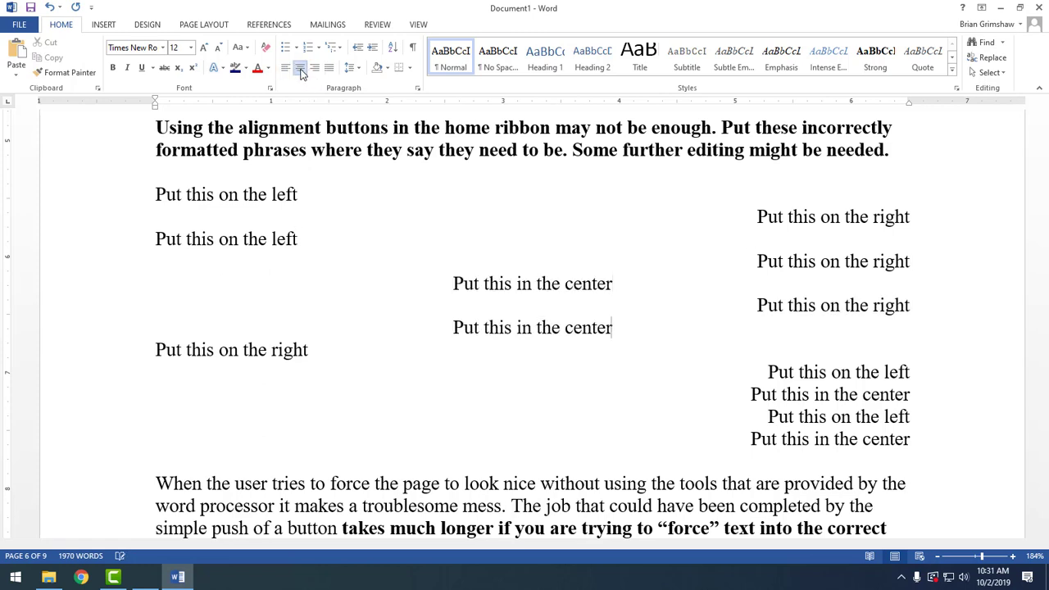
pyautogui.press('Down')
pyautogui.click(315, 69)
# Left-align the ninth and eleventh phrases, and center the tenth and twelfth ones, as their wording says.
pyautogui.press('Down')
pyautogui.click(285, 68)
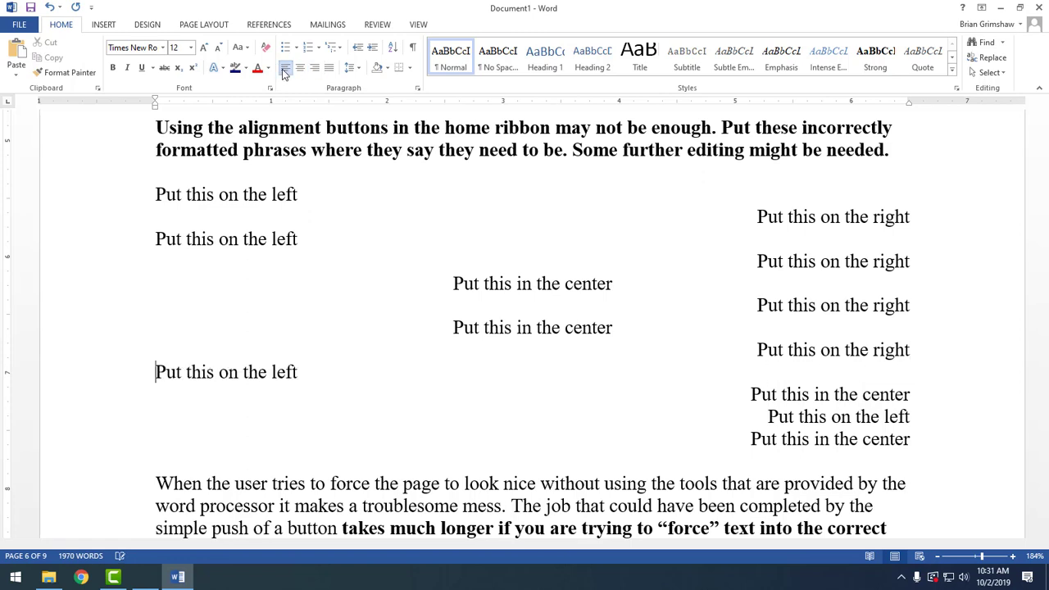
pyautogui.press('Down')
pyautogui.click(300, 68)
pyautogui.press('Down')
pyautogui.click(285, 68)
pyautogui.press('Down')
pyautogui.click(300, 68)
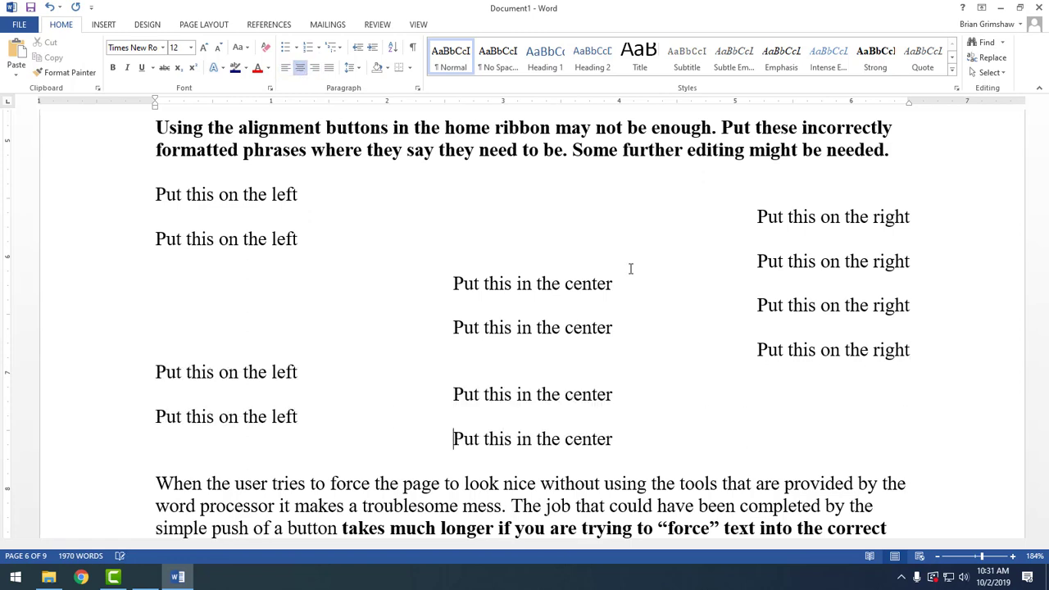
pyautogui.press('Down')
pyautogui.press('Down')
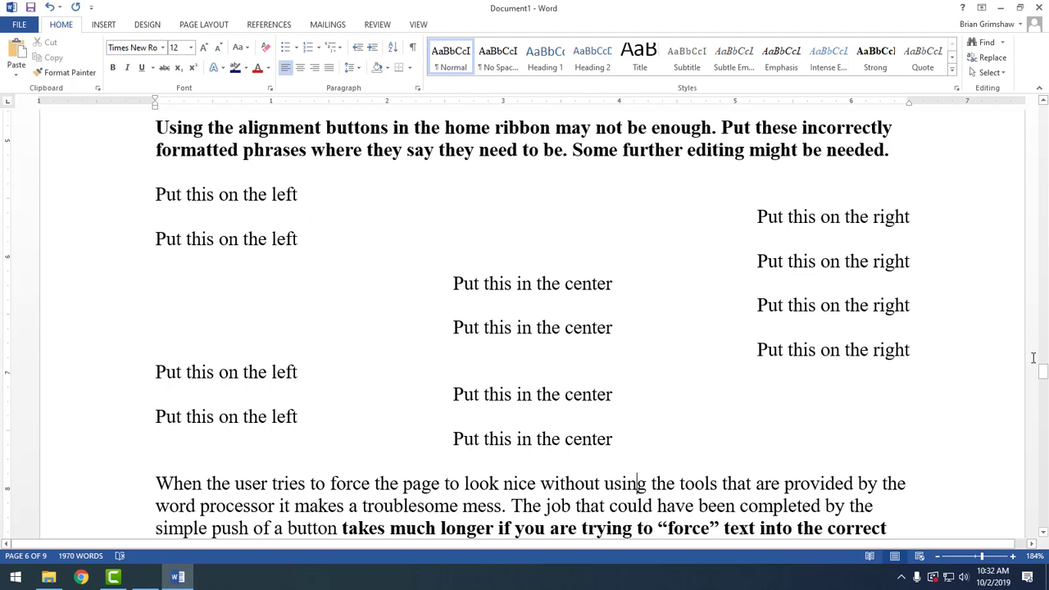
# Highlight the aligned phrases to check them for leftover spacing.
pyautogui.moveTo(155, 150); pyautogui.dragTo(876, 506)
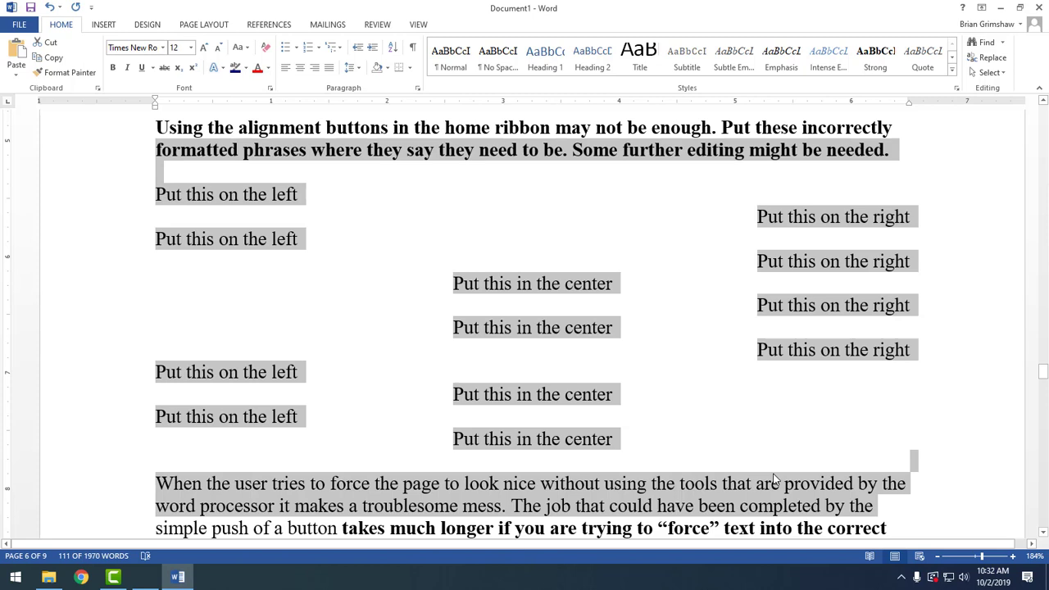
pyautogui.click(498, 149)
pyautogui.moveTo(218, 150); pyautogui.dragTo(904, 456)
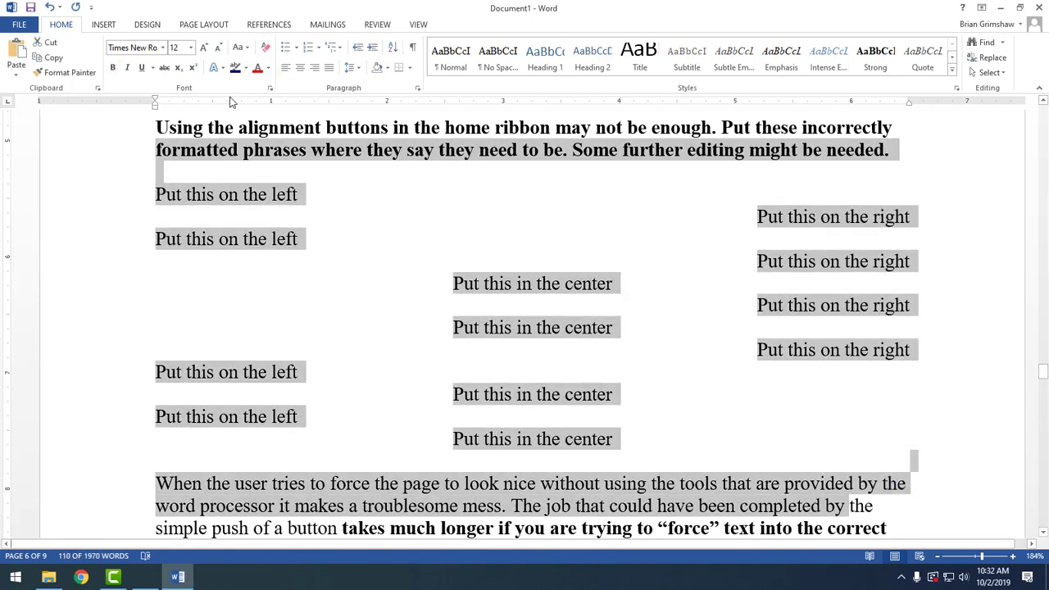
# Set the line spacing to 2.0 for the Franklin paragraph in the double-spacing exercise and highlight the paragraph.
pyautogui.press('pagedown')
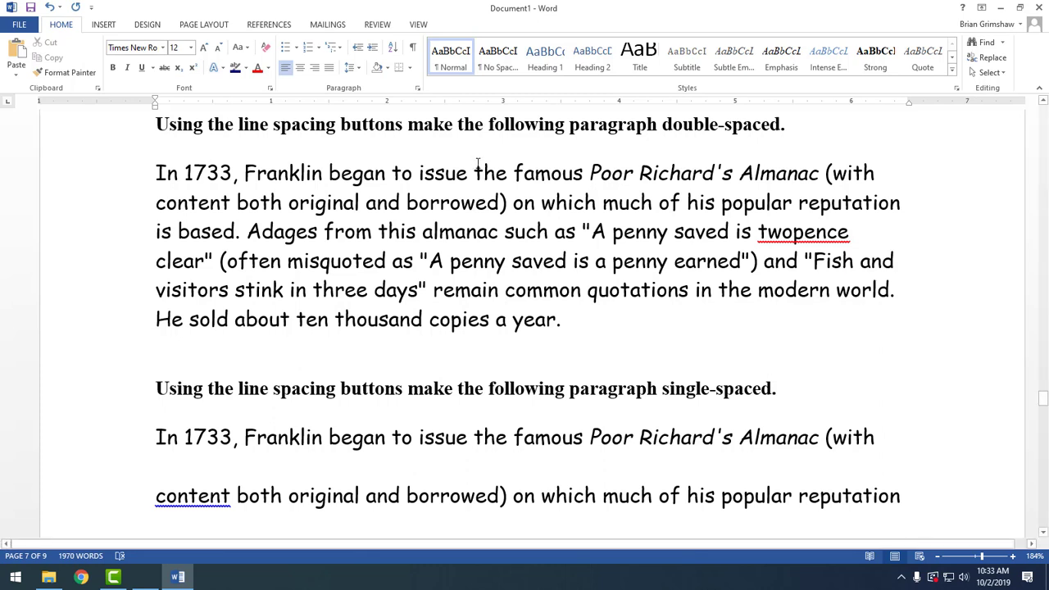
pyautogui.click(419, 173)
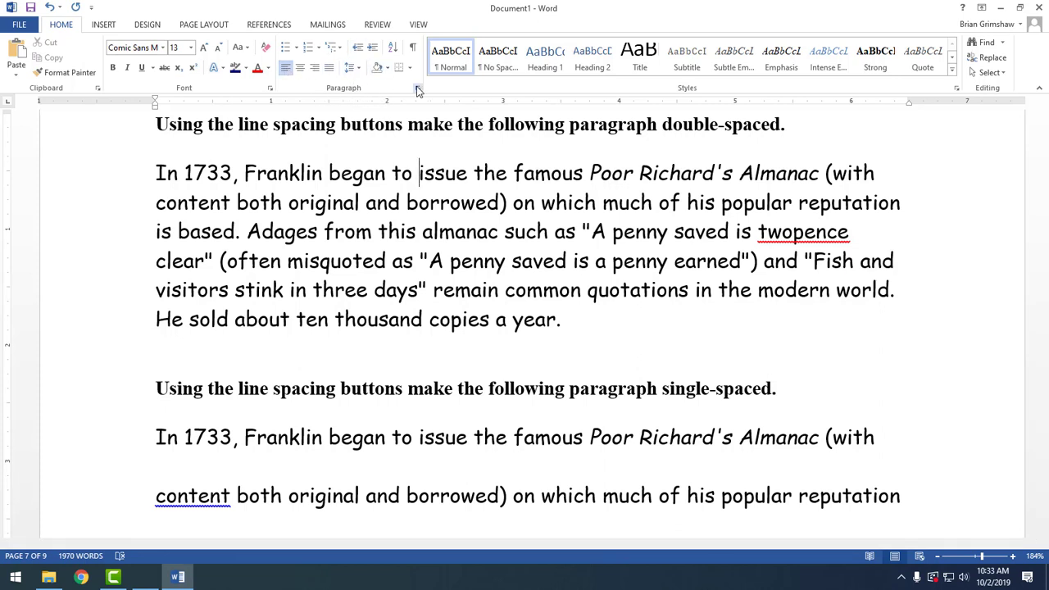
pyautogui.click(357, 67)
pyautogui.click(358, 66)
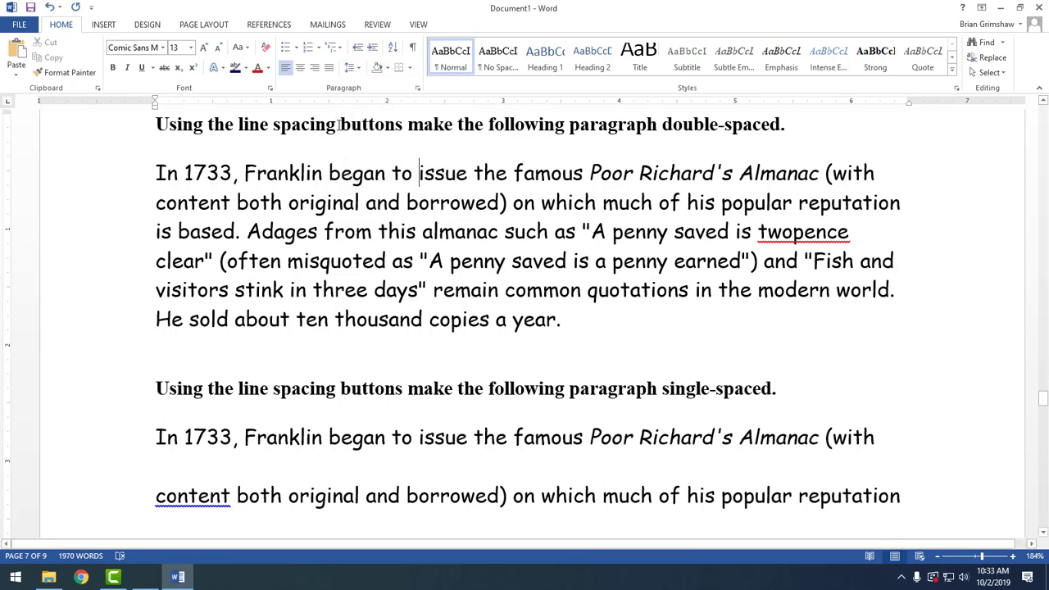
pyautogui.moveTo(155, 173); pyautogui.dragTo(587, 309)
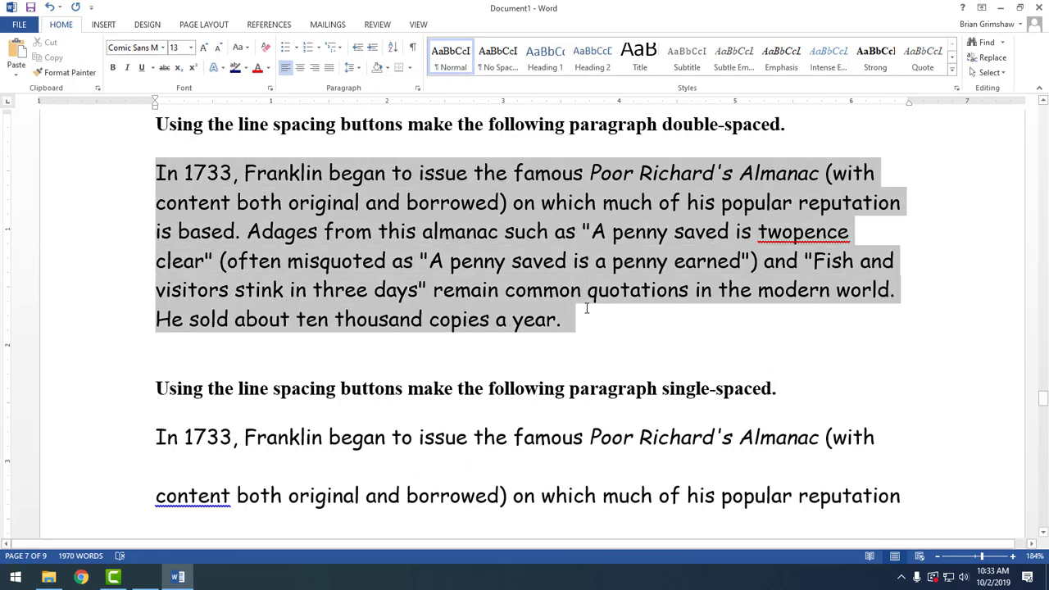
pyautogui.click(455, 182)
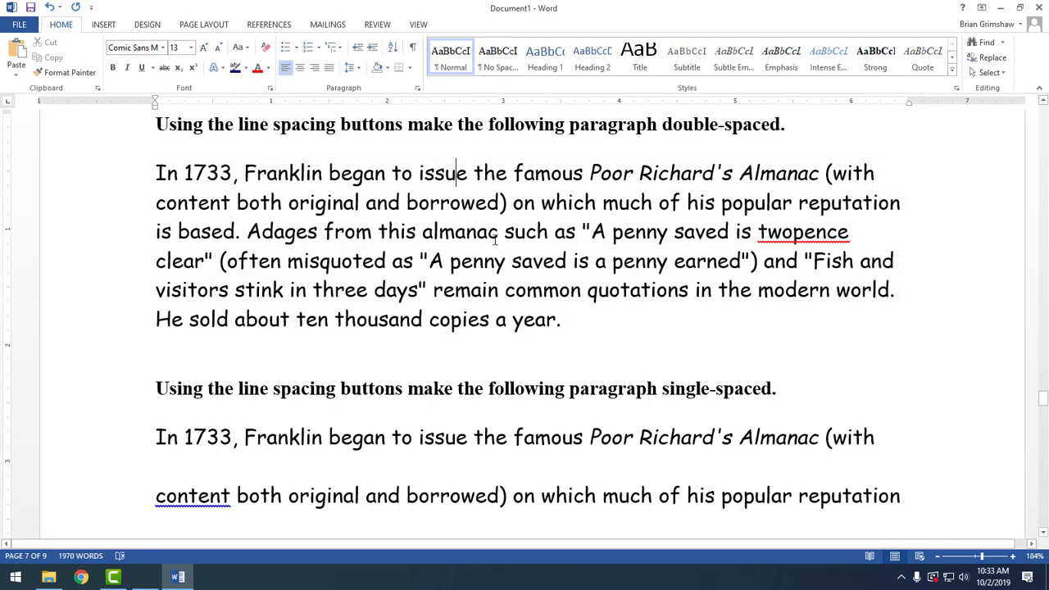
pyautogui.click(352, 68)
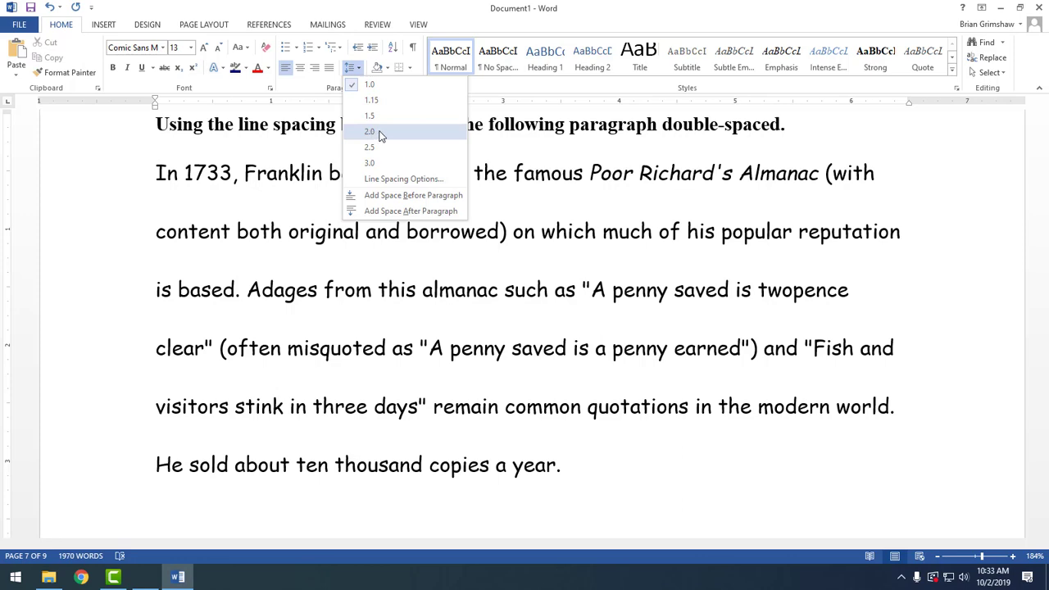
pyautogui.click(379, 133)
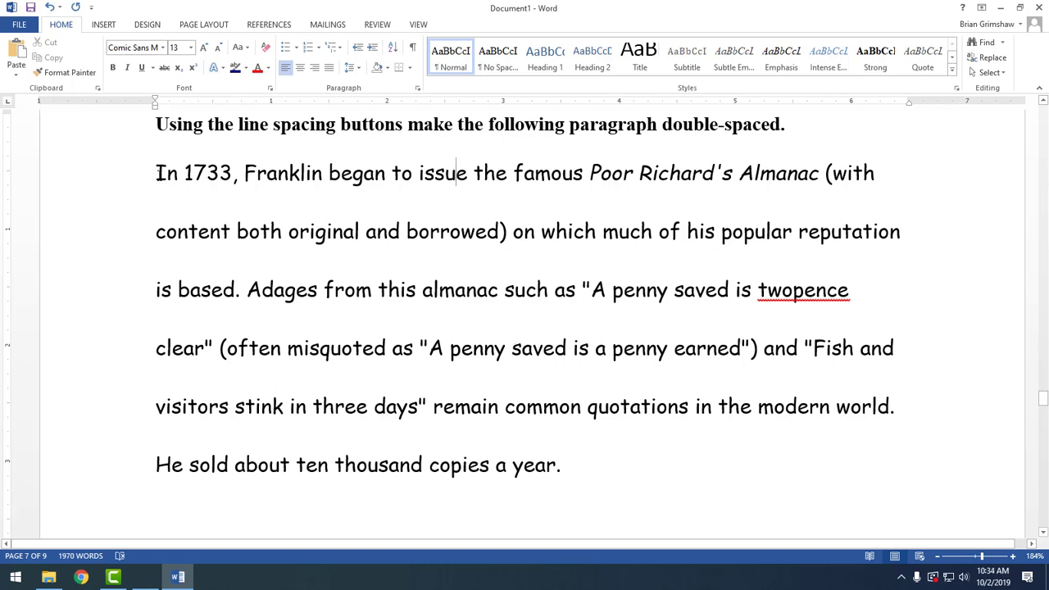
pyautogui.moveTo(159, 173); pyautogui.dragTo(609, 480)
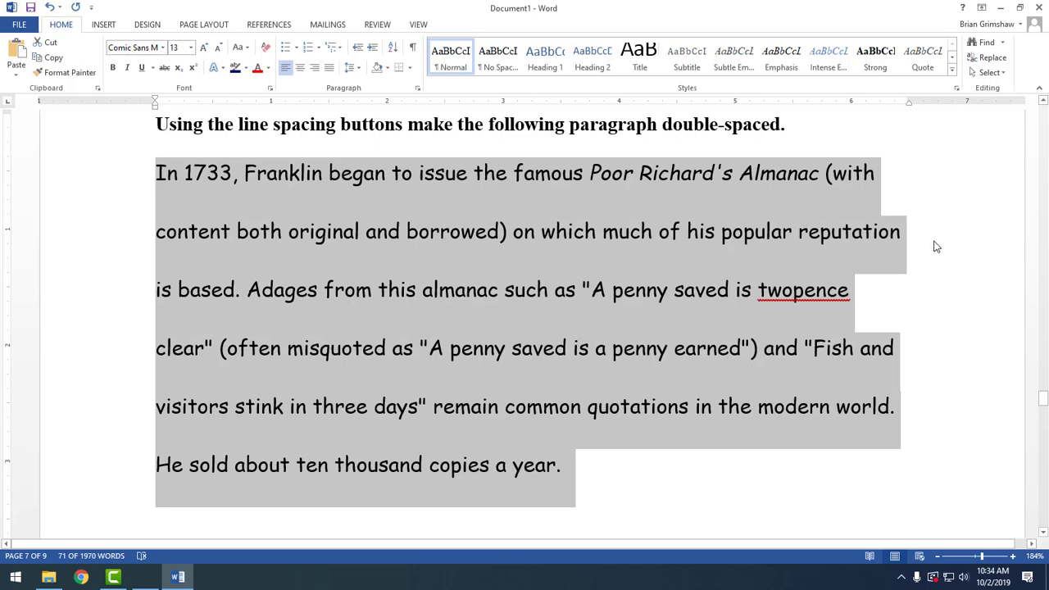
# Check the line spacing setting of the Franklin paragraph in the single-spacing exercise and highlight its text to look for blank lines.
pyautogui.scroll(-6, 508, 375)
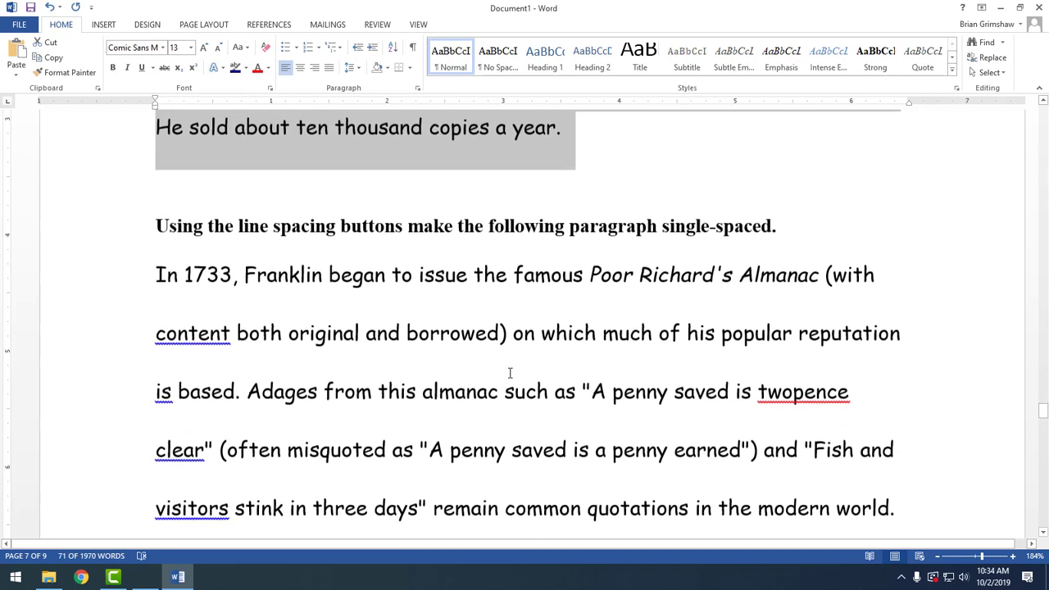
pyautogui.scroll(-1, 510, 373)
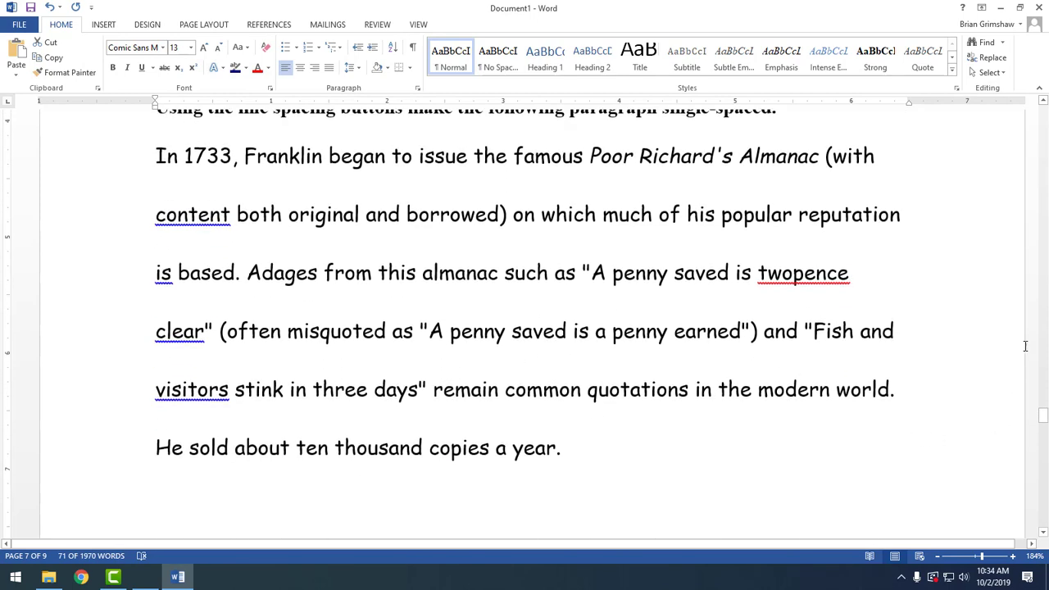
pyautogui.click(1043, 99)
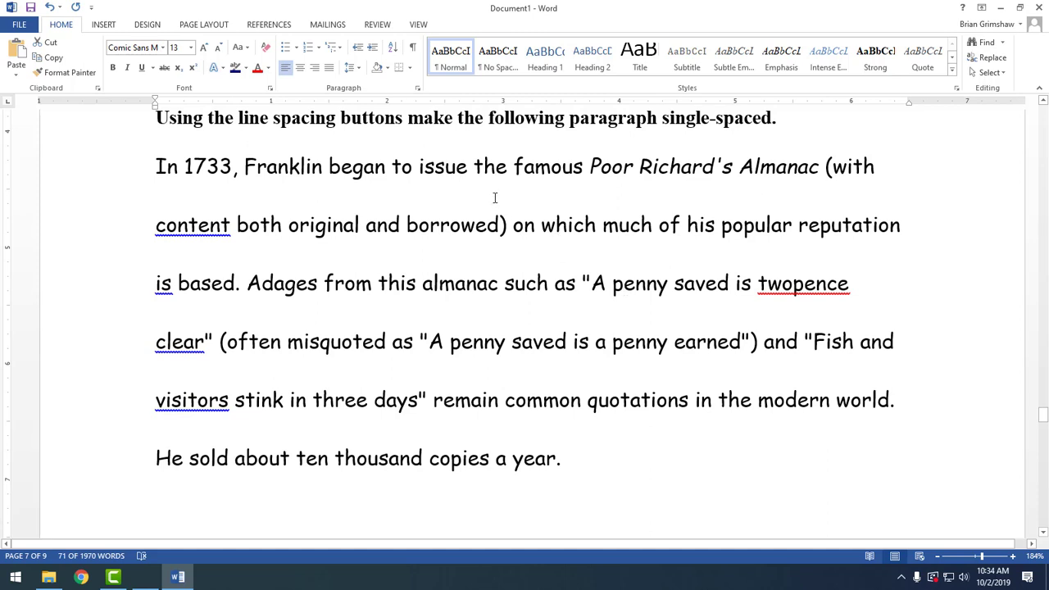
pyautogui.click(475, 166)
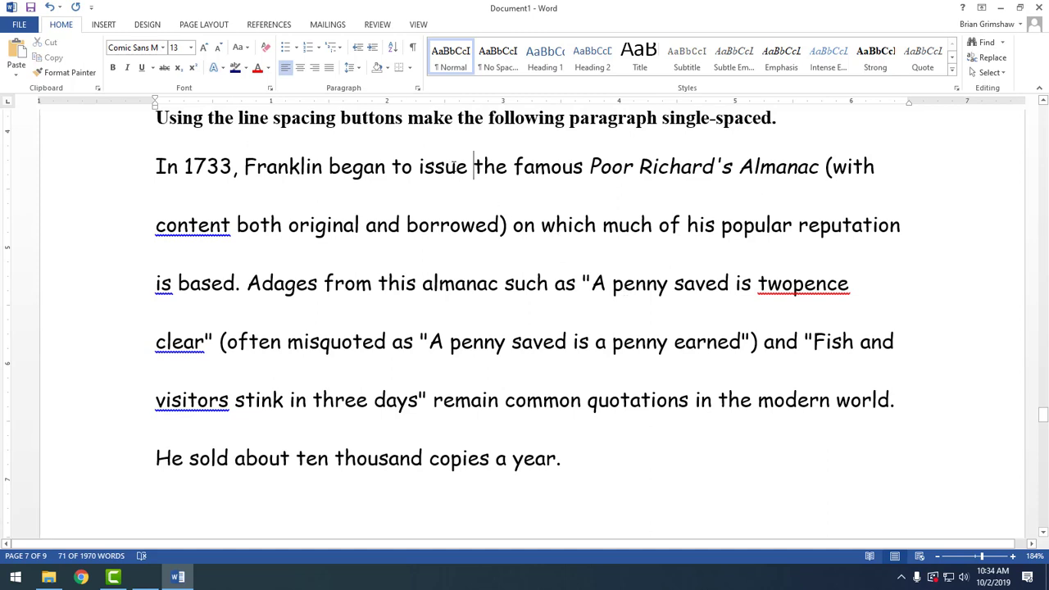
pyautogui.click(357, 69)
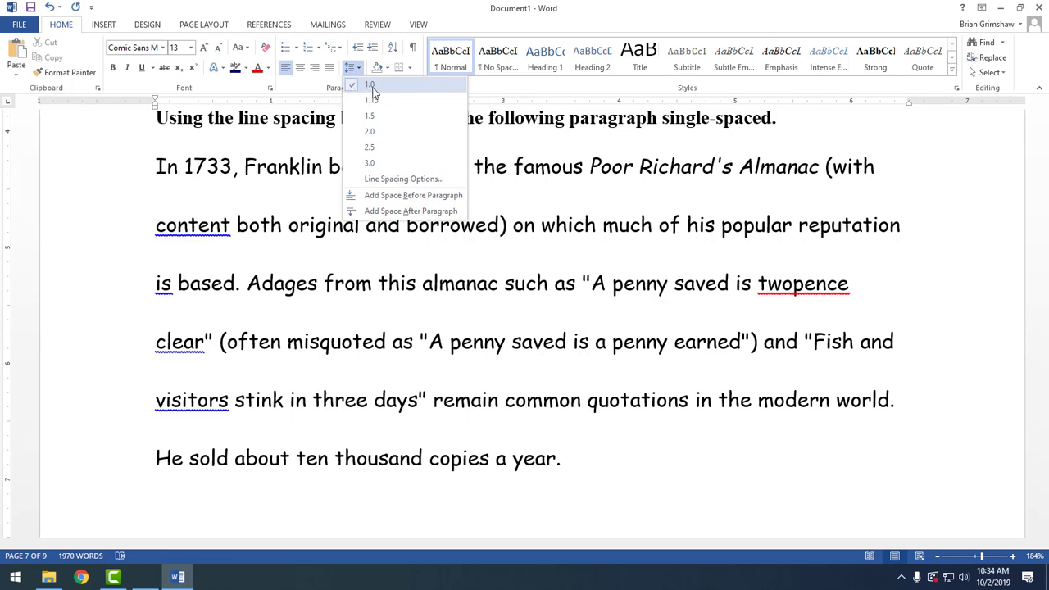
pyautogui.click(578, 214)
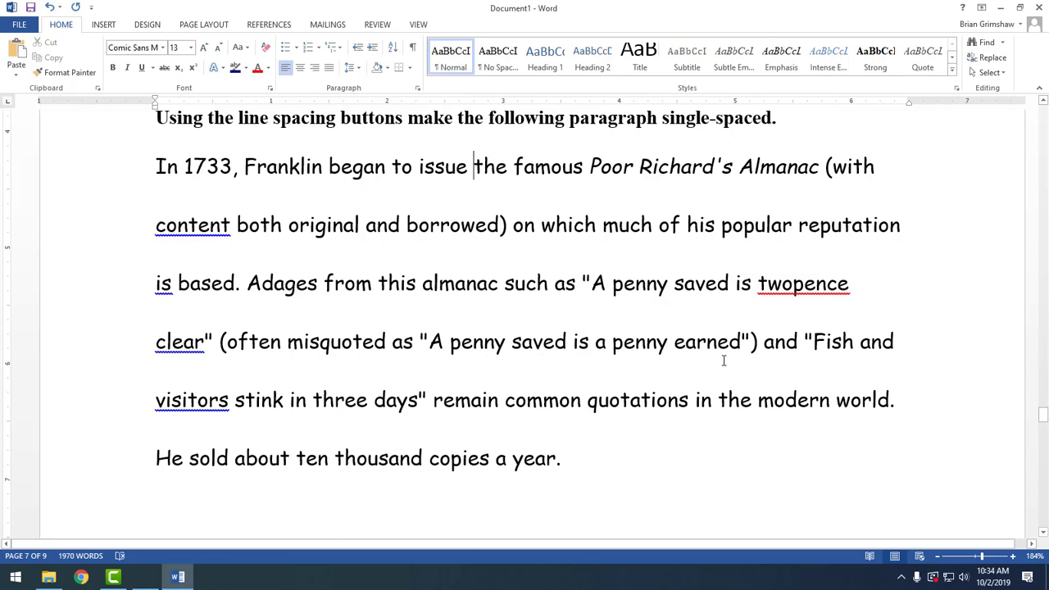
pyautogui.tripleClick(696, 484)
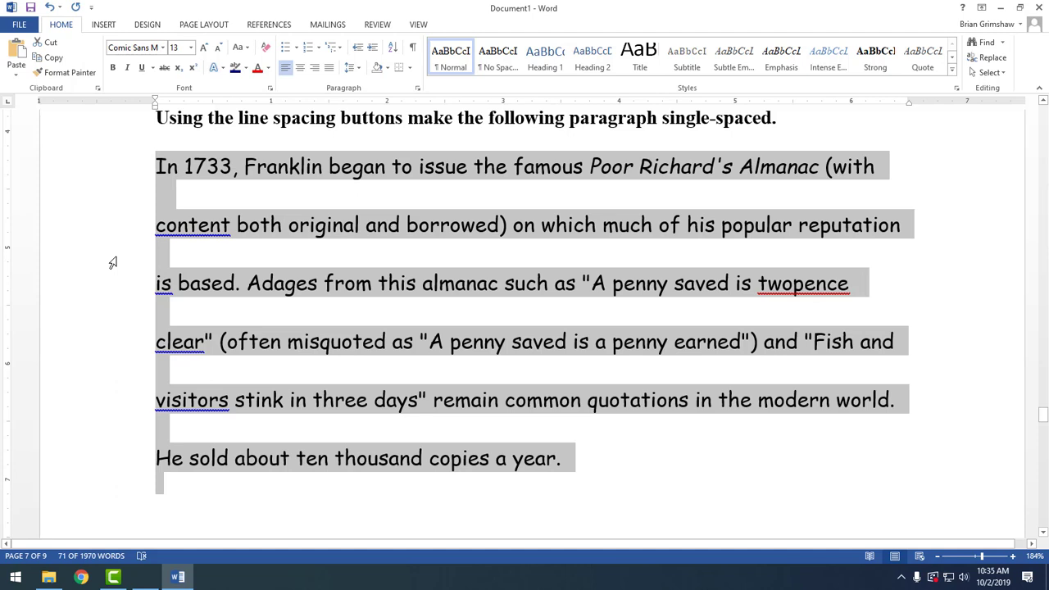
# Delete the blank lines between the six text lines of the Franklin paragraph in the single-spacing exercise.
pyautogui.click(233, 227)
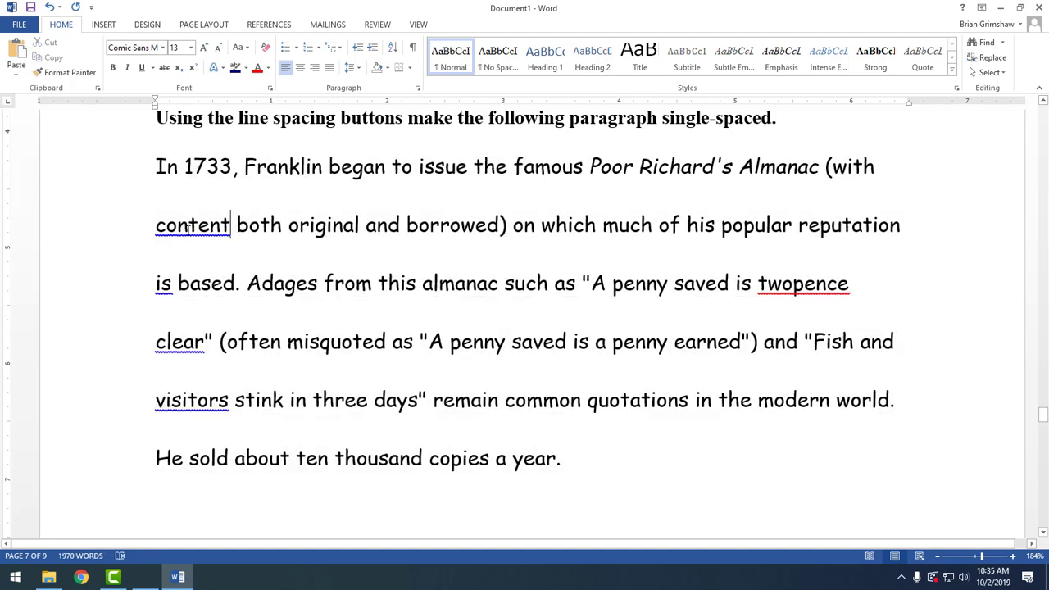
pyautogui.click(156, 226)
pyautogui.press('BackSpace')
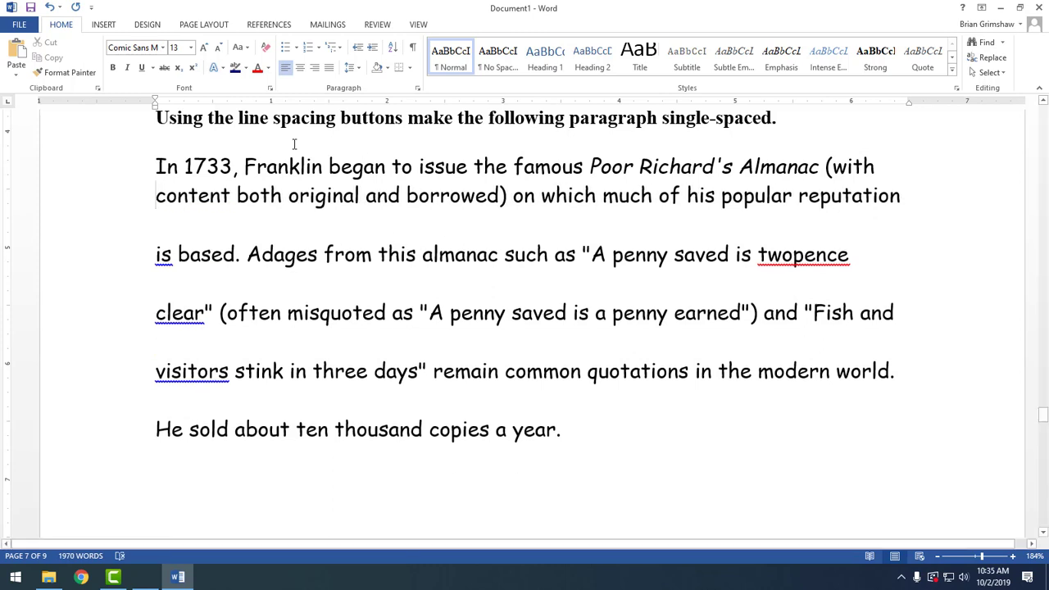
pyautogui.click(154, 259)
pyautogui.press('BackSpace')
pyautogui.click(154, 284)
pyautogui.press('BackSpace')
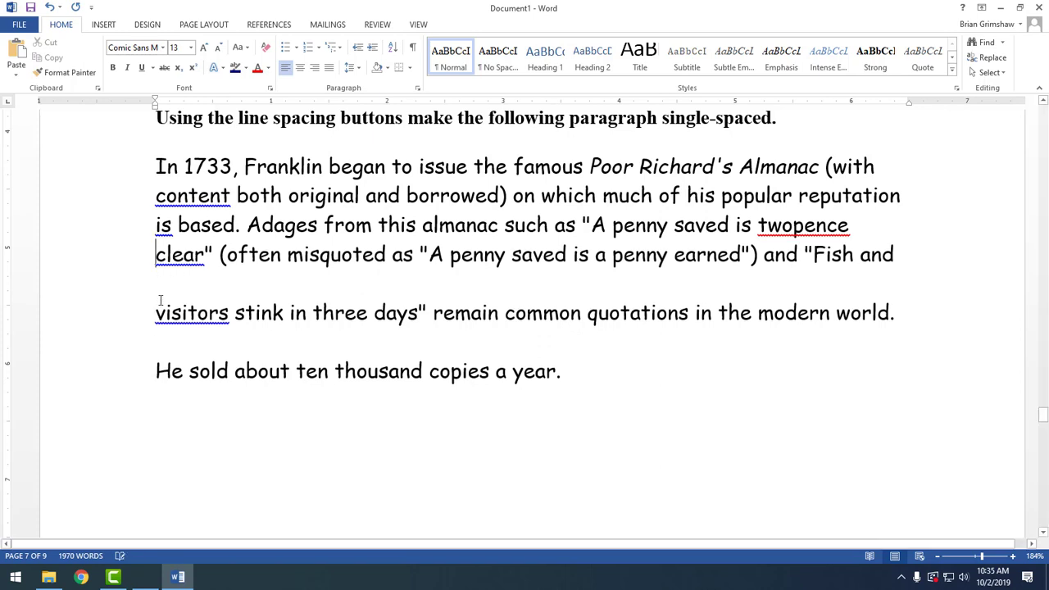
pyautogui.click(156, 310)
pyautogui.press('BackSpace')
pyautogui.click(158, 341)
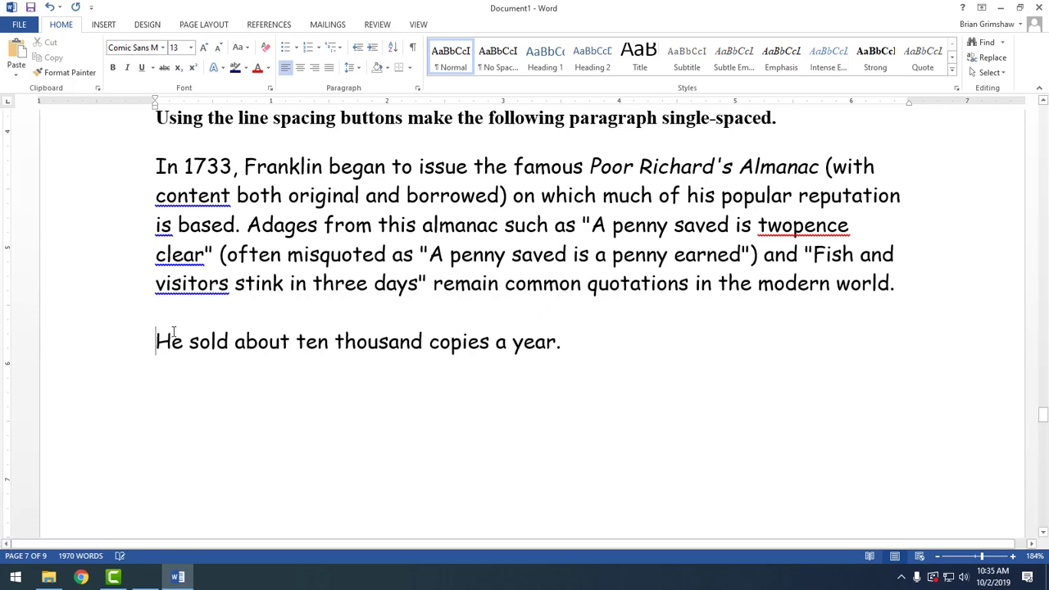
pyautogui.press('BackSpace')
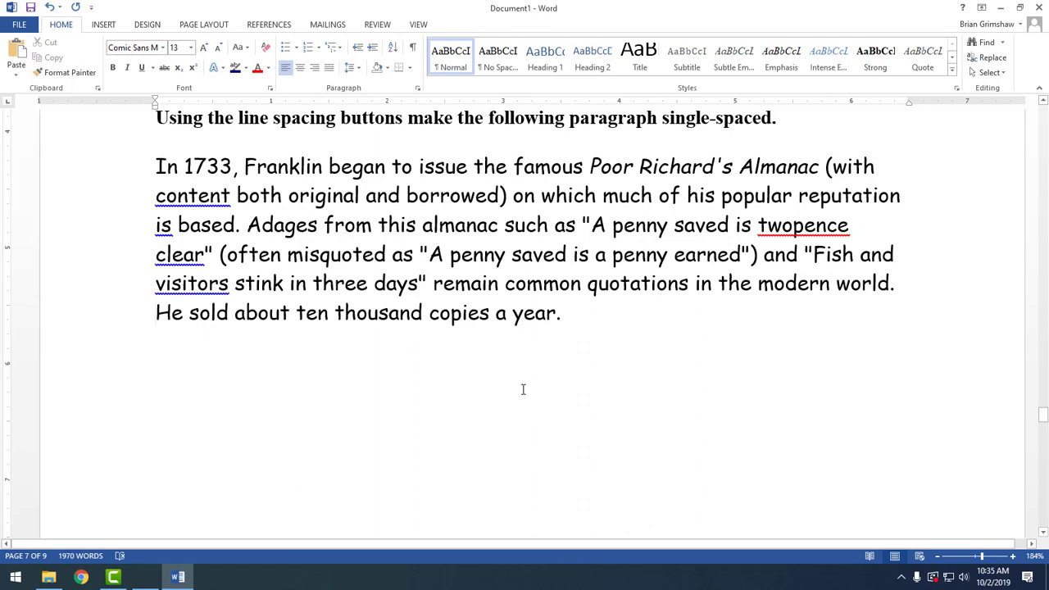
# Check the ends of the first two lines for trailing spaces and remove the hard returns before "content" and "is based".
pyautogui.click(593, 301)
pyautogui.moveTo(875, 168); pyautogui.dragTo(892, 166)
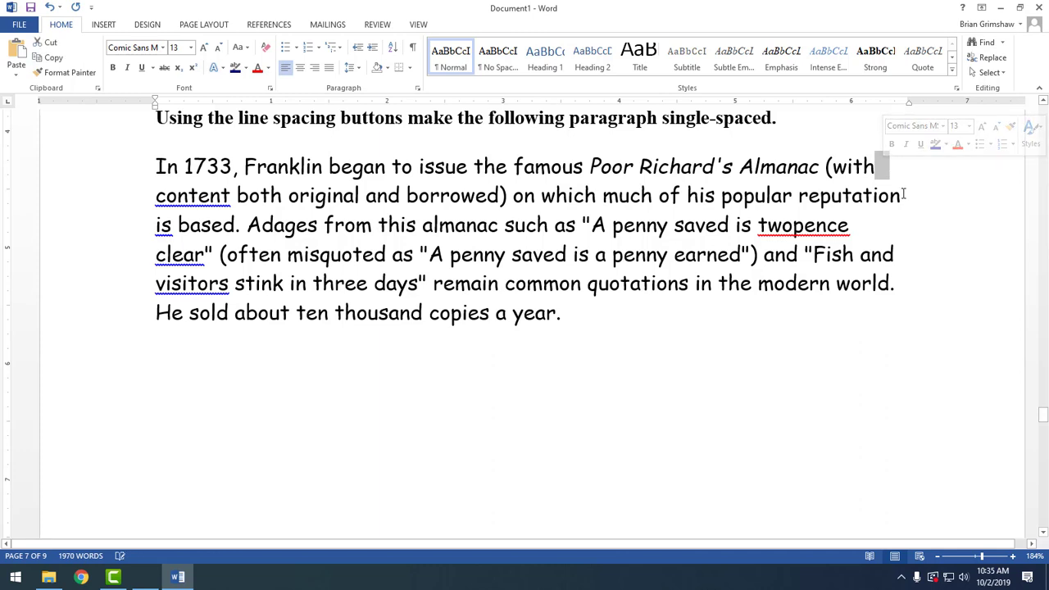
pyautogui.moveTo(901, 197); pyautogui.dragTo(915, 197)
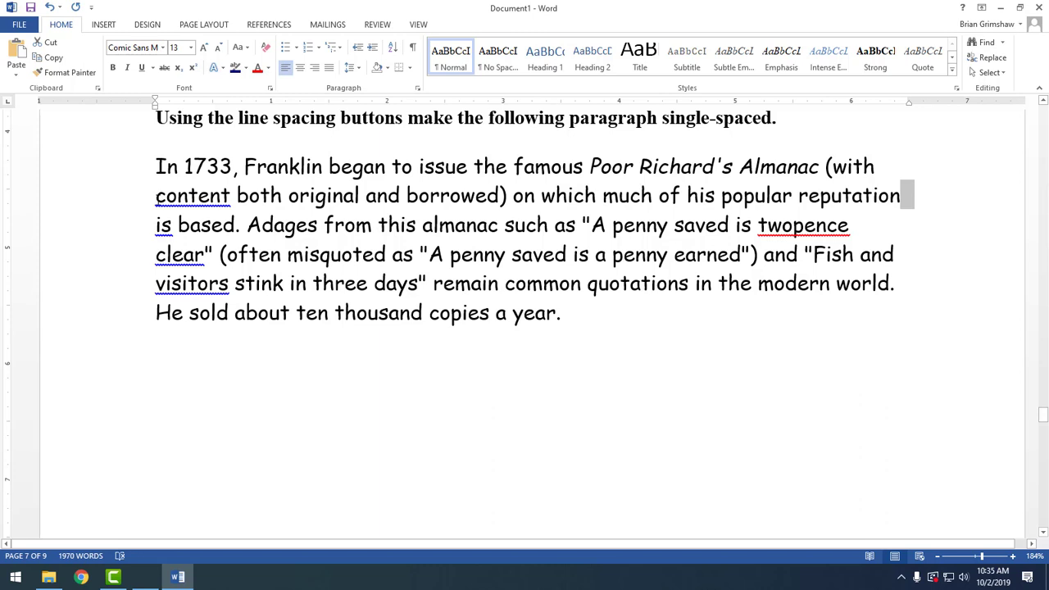
pyautogui.click(156, 197)
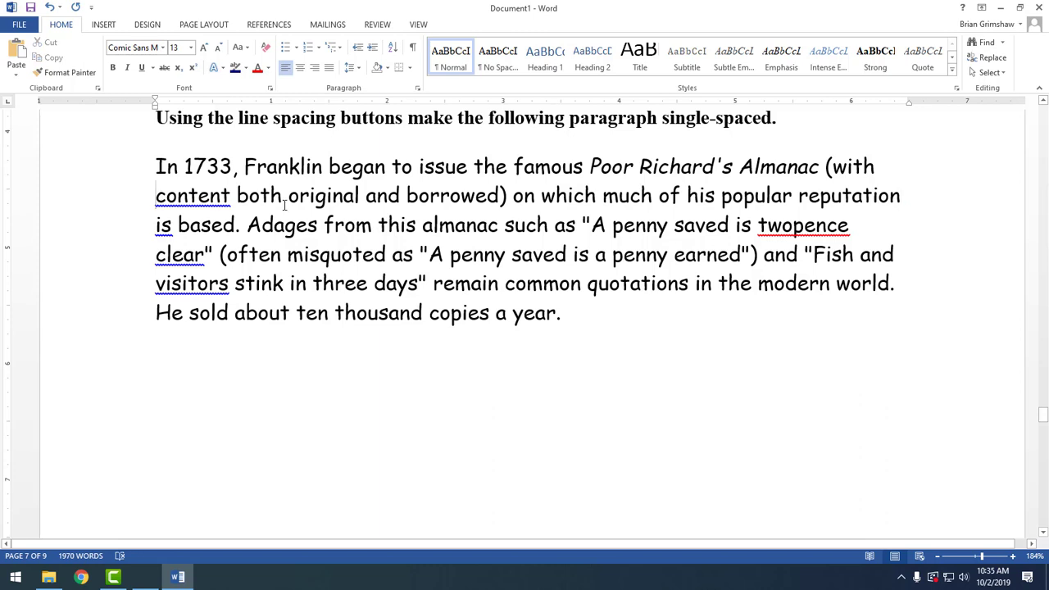
pyautogui.press('BackSpace')
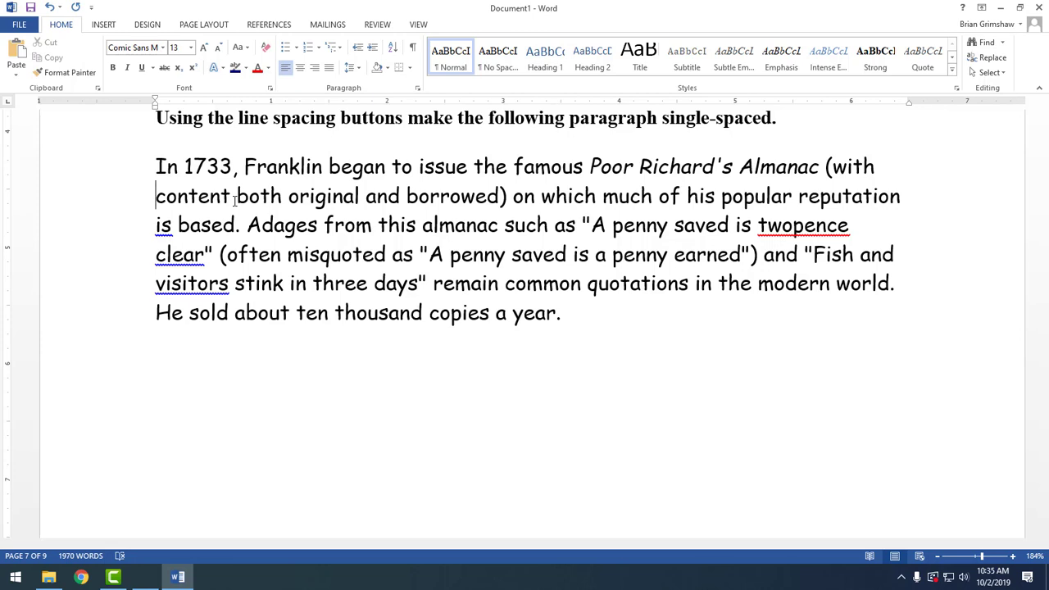
pyautogui.click(157, 236)
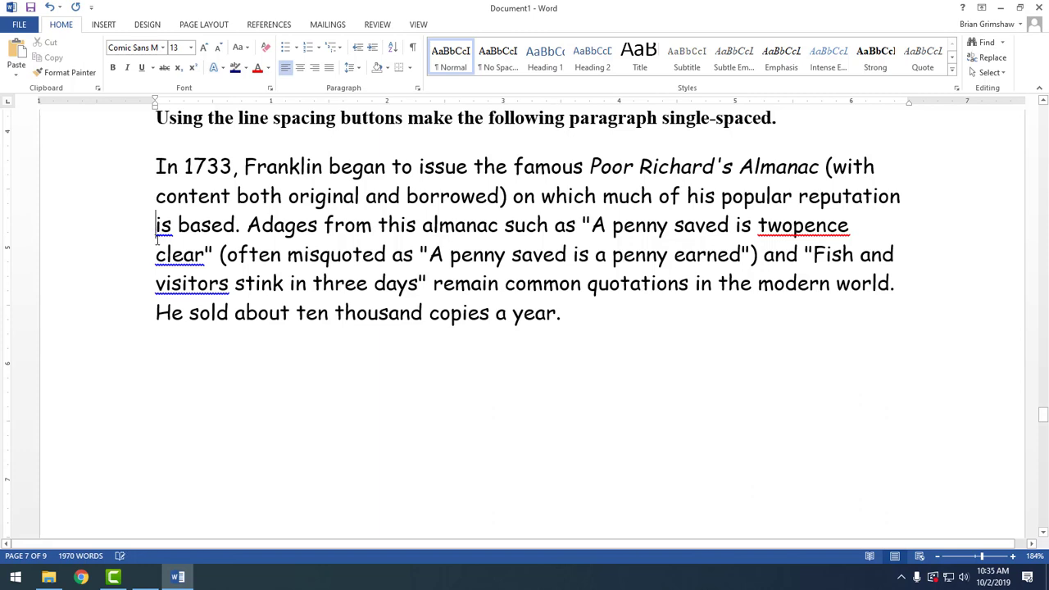
pyautogui.press('BackSpace')
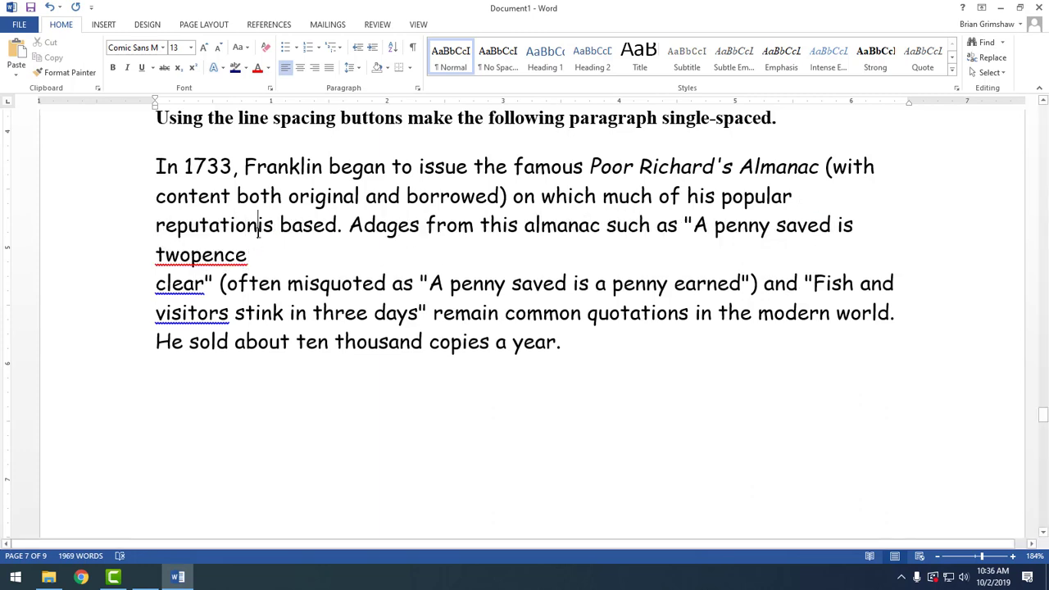
# Remove the hard returns before "clear", "visitors" and "He sold", keeping a space between the joined words.
pyautogui.click(158, 259)
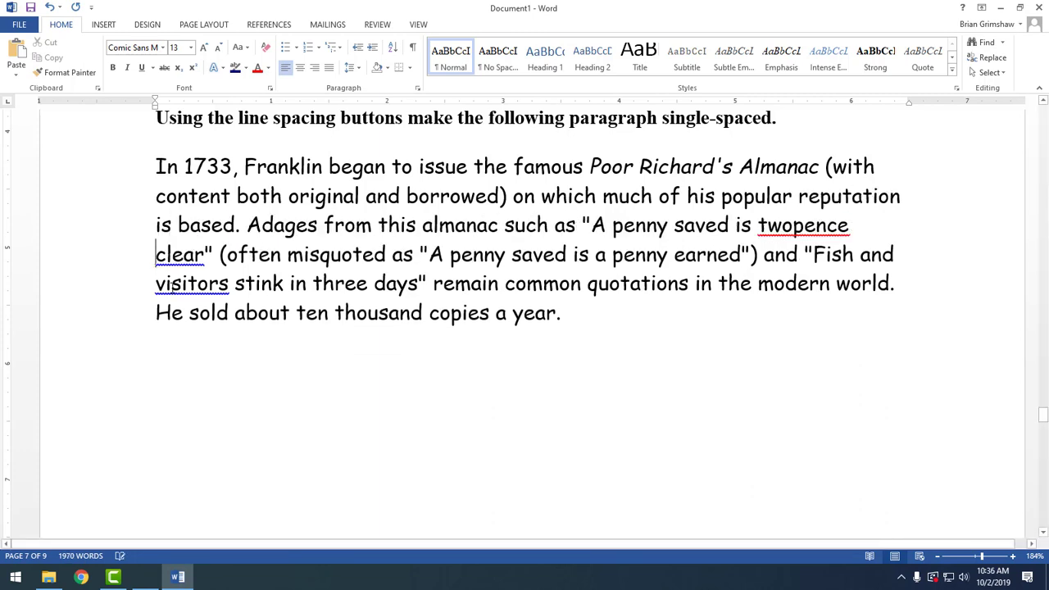
pyautogui.press('BackSpace')
pyautogui.click(157, 286)
pyautogui.press('BackSpace')
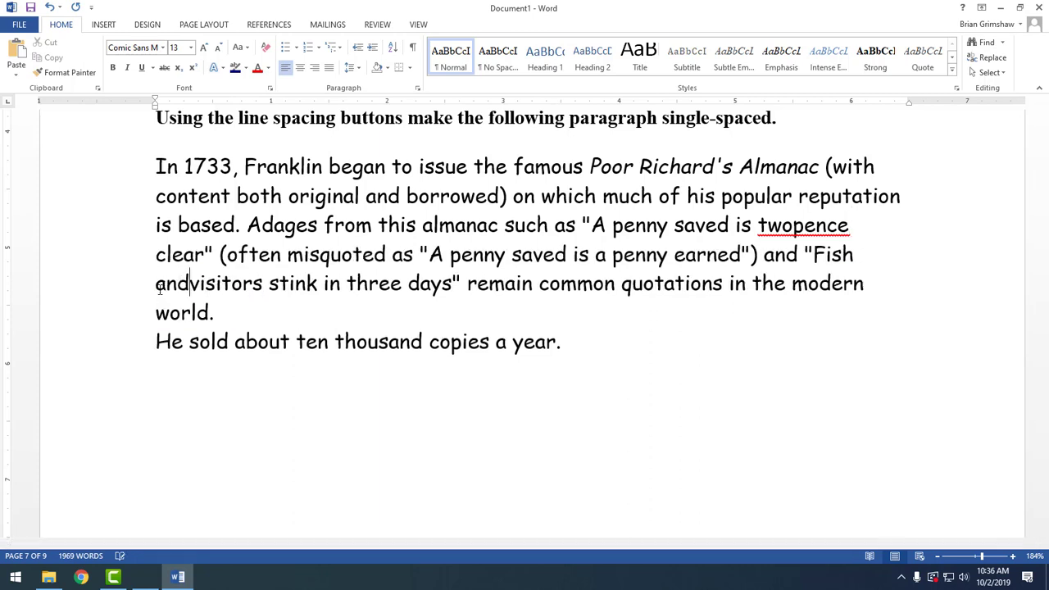
pyautogui.click(157, 312)
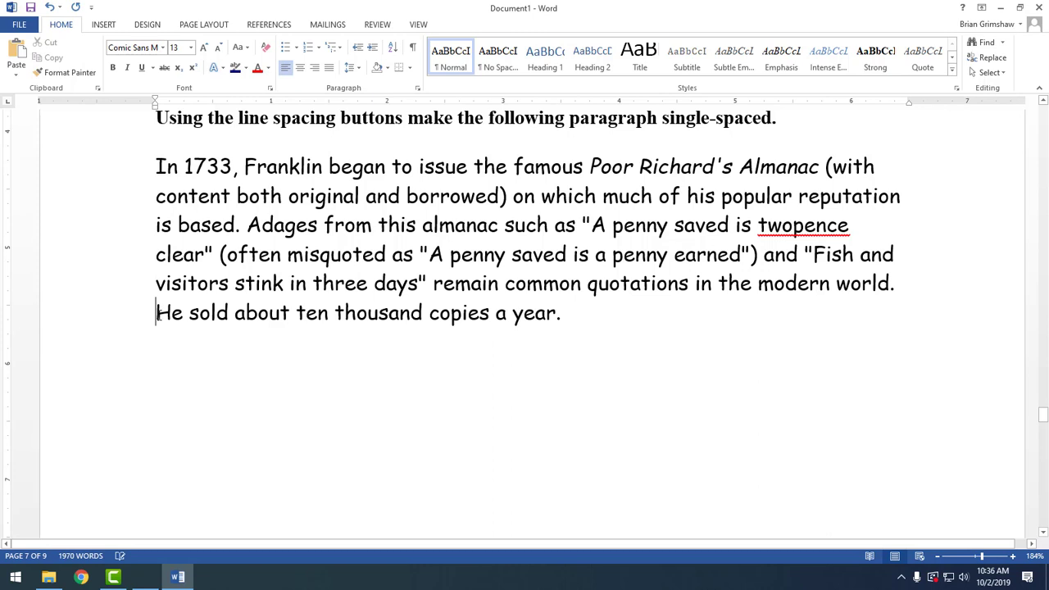
pyautogui.press('BackSpace')
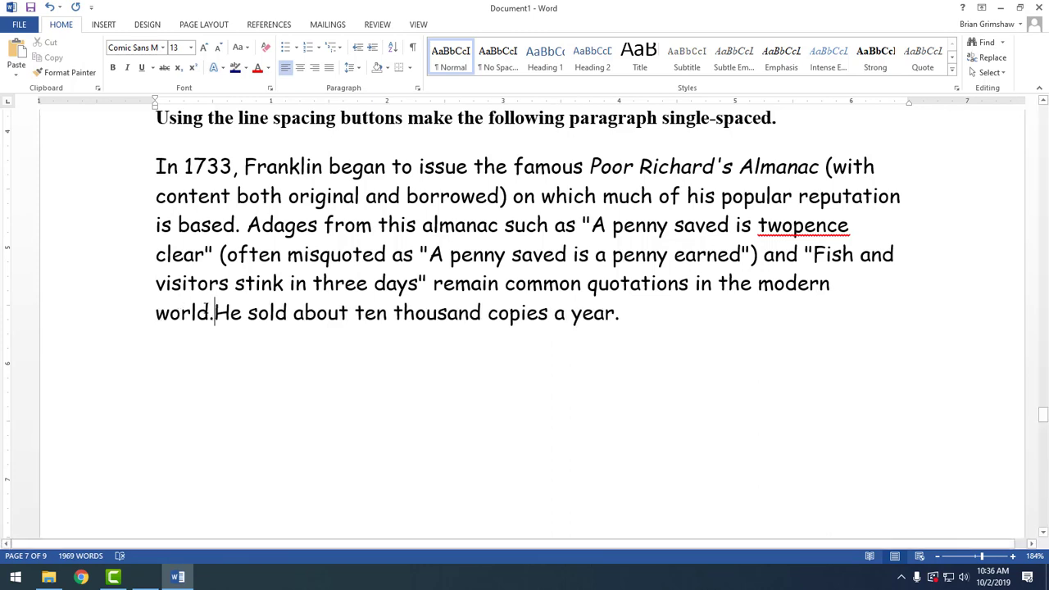
pyautogui.click(593, 309)
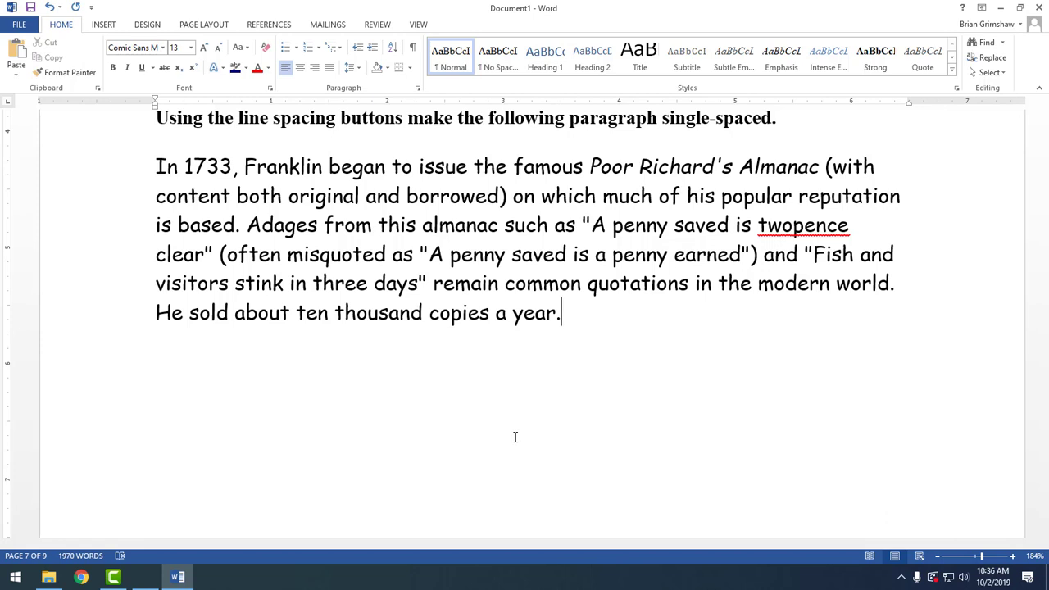
# Undo the joining of the last two lines, starting with "visitors" and "He sold".
pyautogui.press('Home')
pyautogui.press('BackSpace')
pyautogui.press('Return')
pyautogui.press('Up')
pyautogui.press('BackSpace')
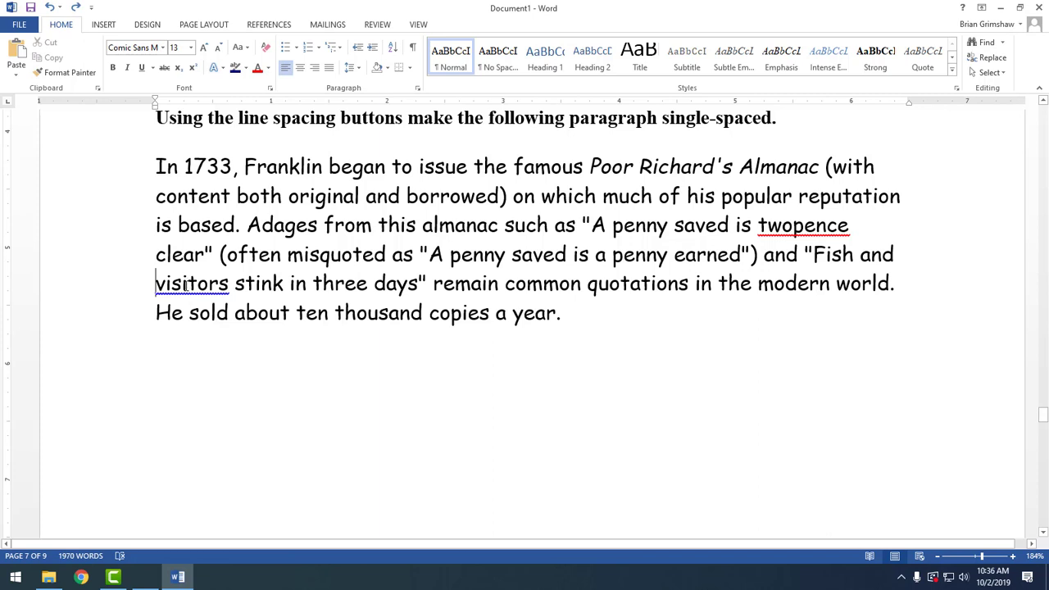
# Check the grammar suggestion for "visitors" and the space after "Fish and", and rejoin the last two lines to the paragraph.
pyautogui.rightClick(198, 282)
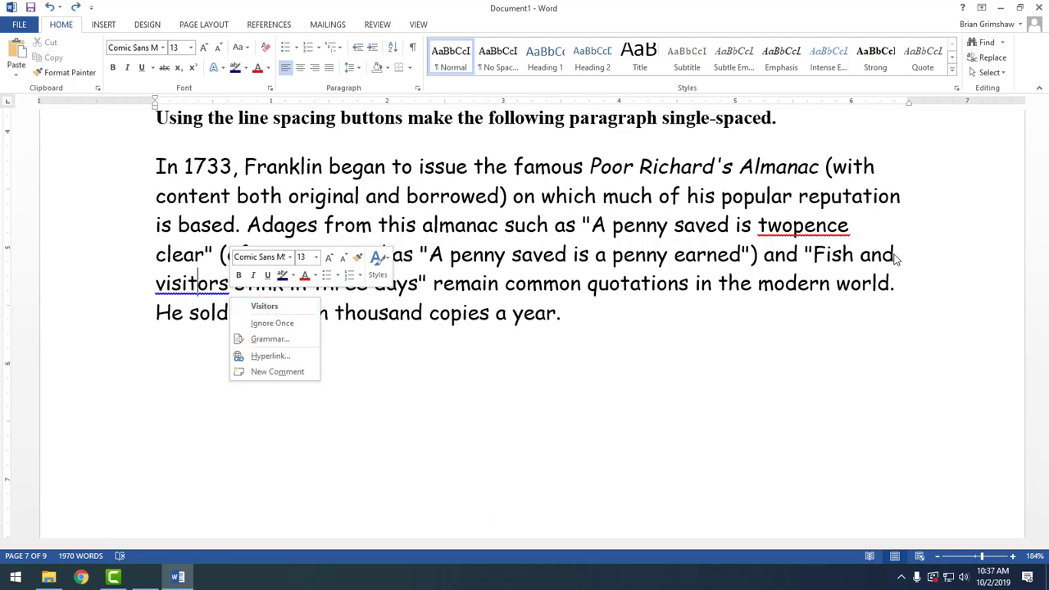
pyautogui.press('Escape')
pyautogui.moveTo(899, 258); pyautogui.dragTo(920, 255)
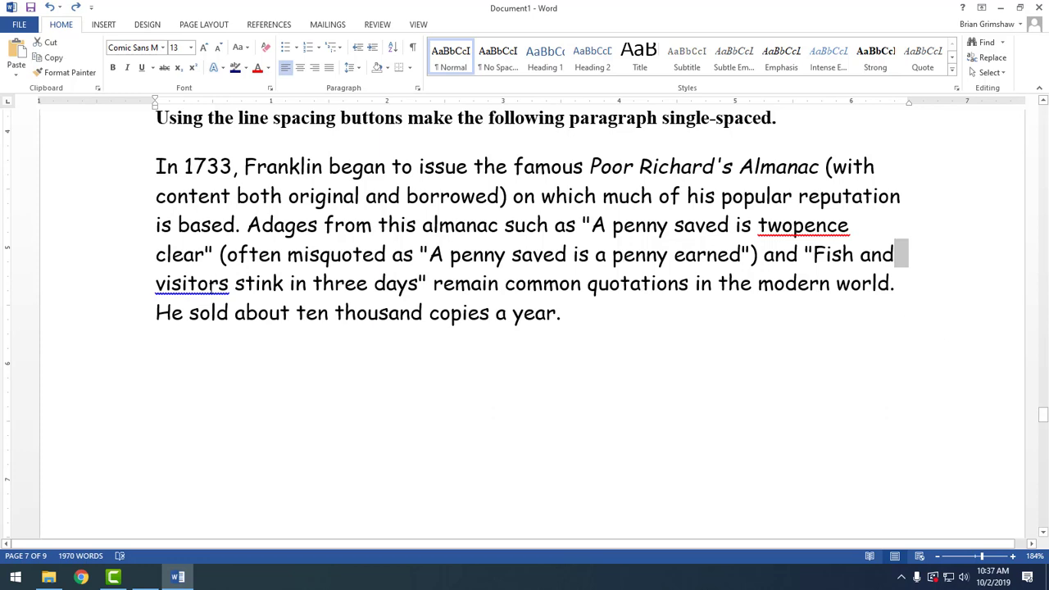
pyautogui.click(156, 283)
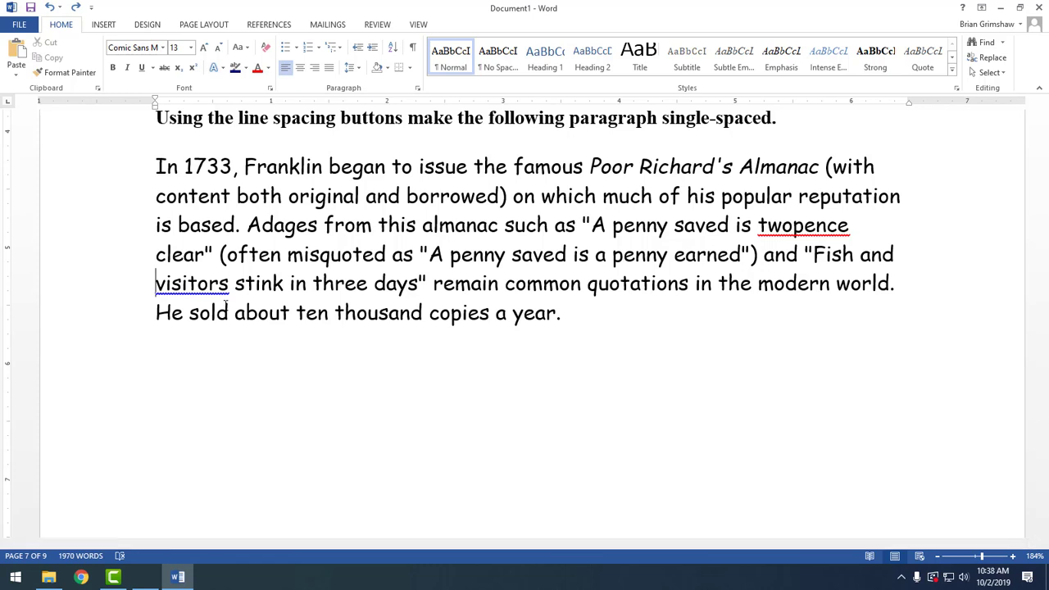
pyautogui.press('BackSpace')
pyautogui.press('Down')
pyautogui.press('BackSpace')
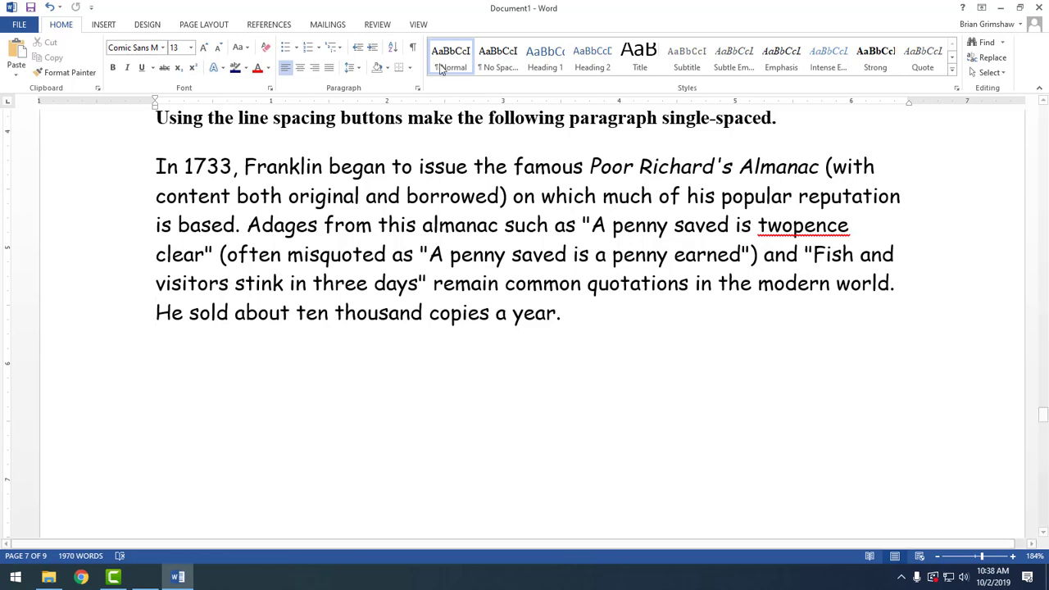
# Check the line spacing setting of the rejoined Franklin paragraph.
pyautogui.click(489, 197)
pyautogui.click(484, 190)
pyautogui.click(483, 167)
pyautogui.click(357, 68)
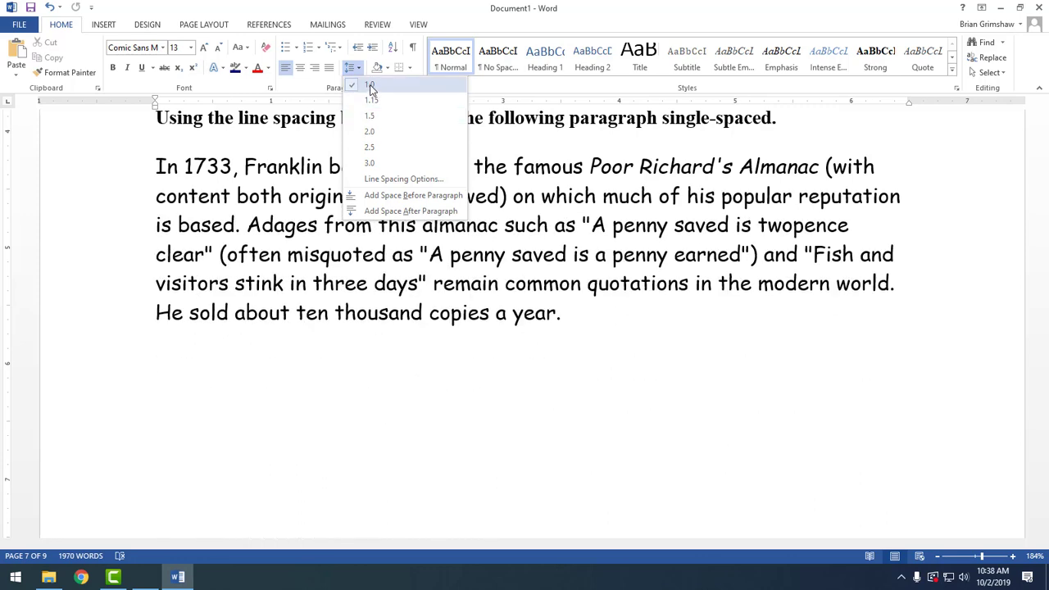
pyautogui.click(152, 229)
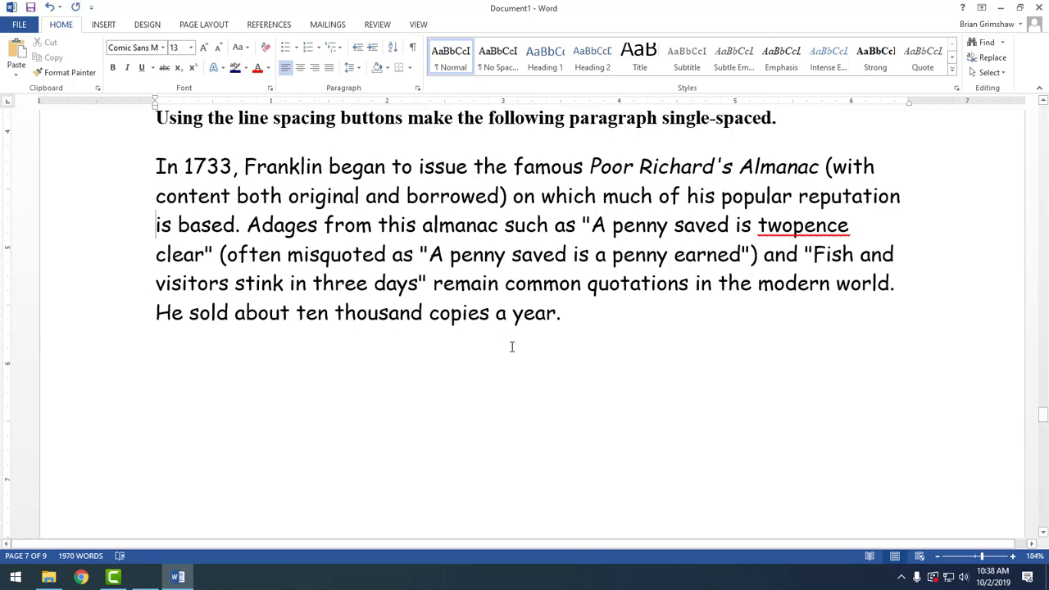
# Preview 2.0 line spacing on the Franklin paragraph, keep it at 1.0, and compare it with the double-spaced paragraph above.
pyautogui.click(357, 68)
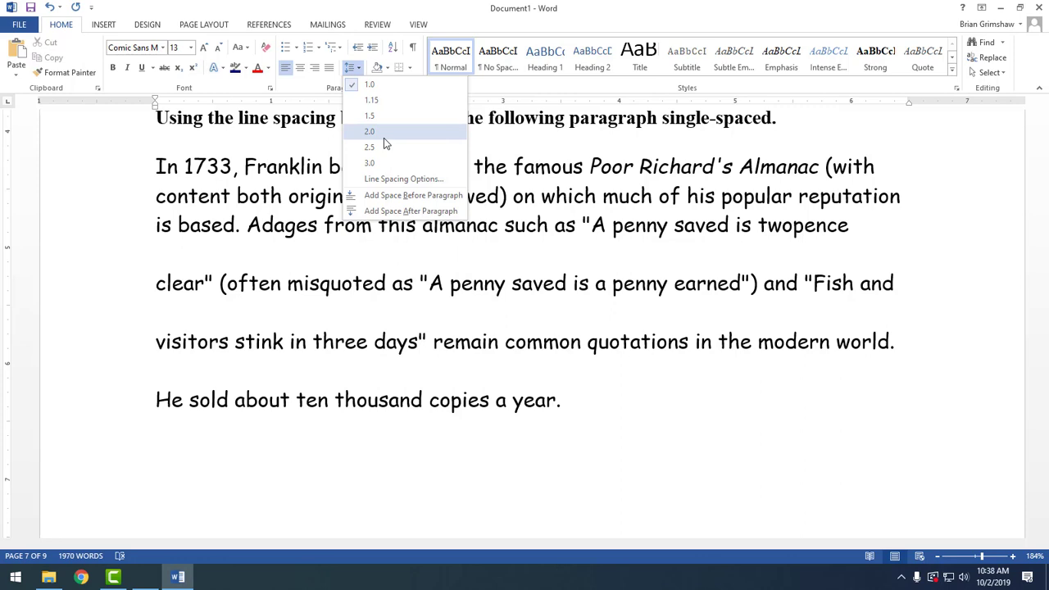
pyautogui.click(369, 85)
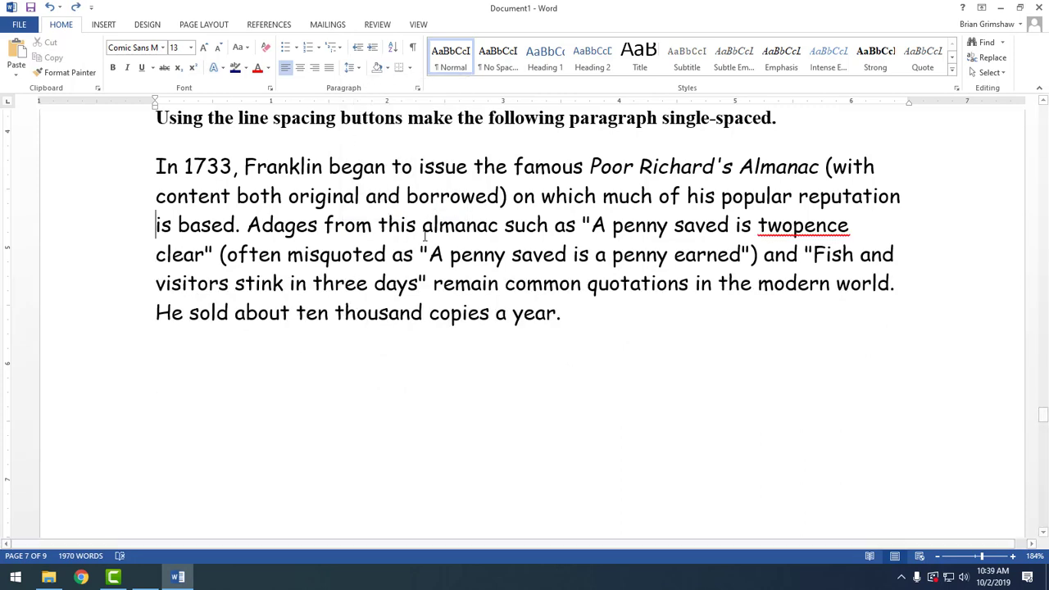
pyautogui.click(353, 68)
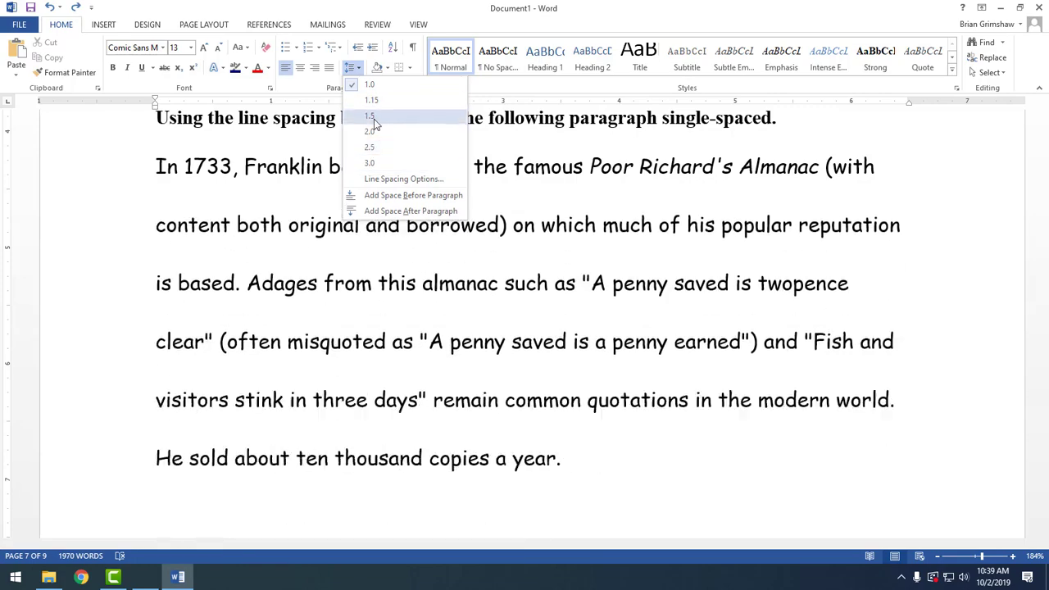
pyautogui.click(664, 532)
pyautogui.scroll(6, 664, 491)
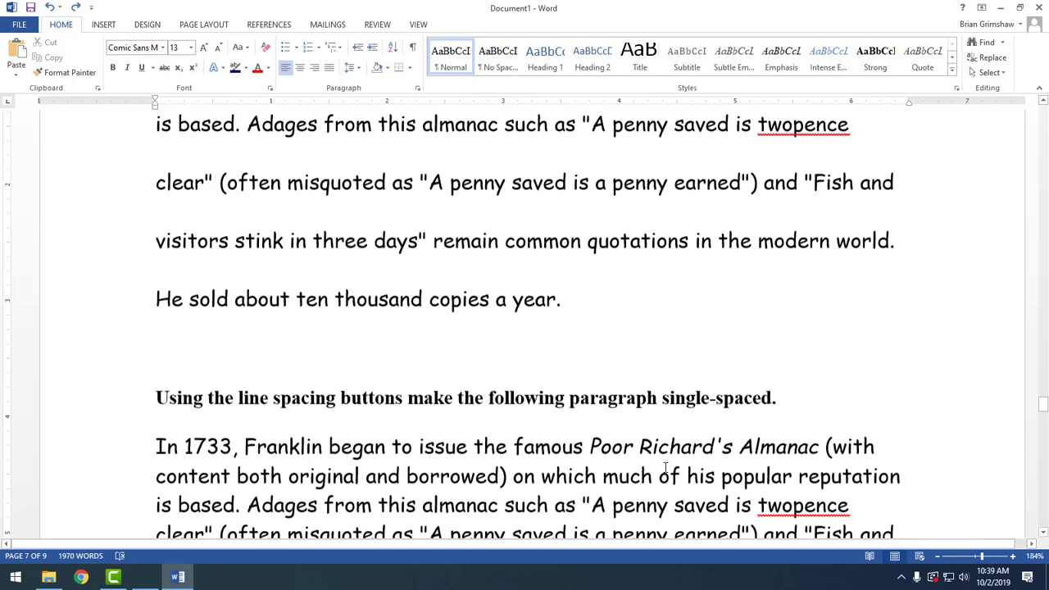
pyautogui.scroll(-2, 665, 467)
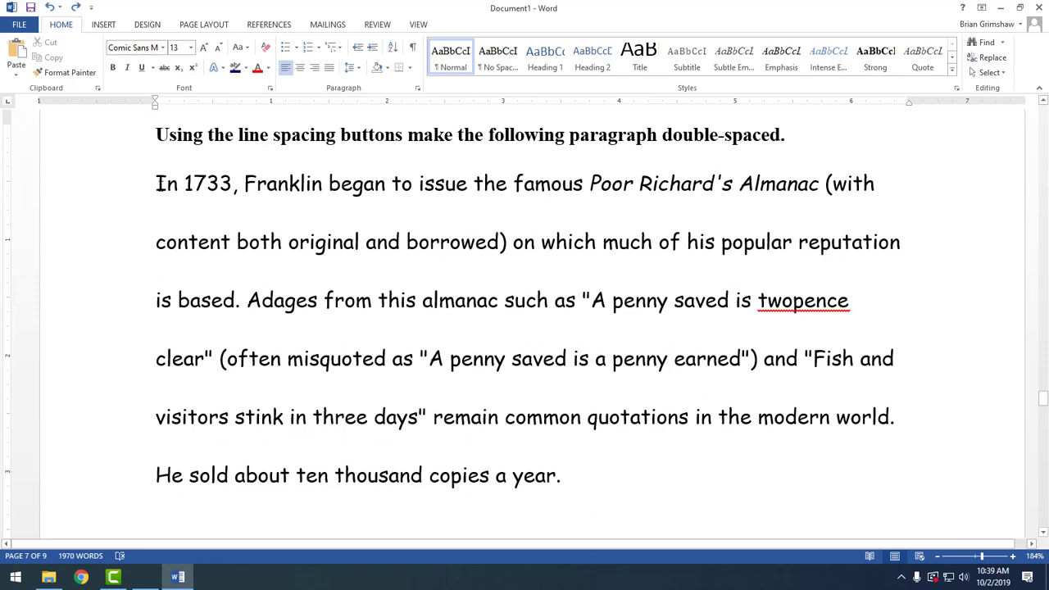
# Review the whole double-spaced Franklin paragraph and check the line spacing setting of the single-spaced version below it.
pyautogui.moveTo(157, 182); pyautogui.dragTo(662, 473)
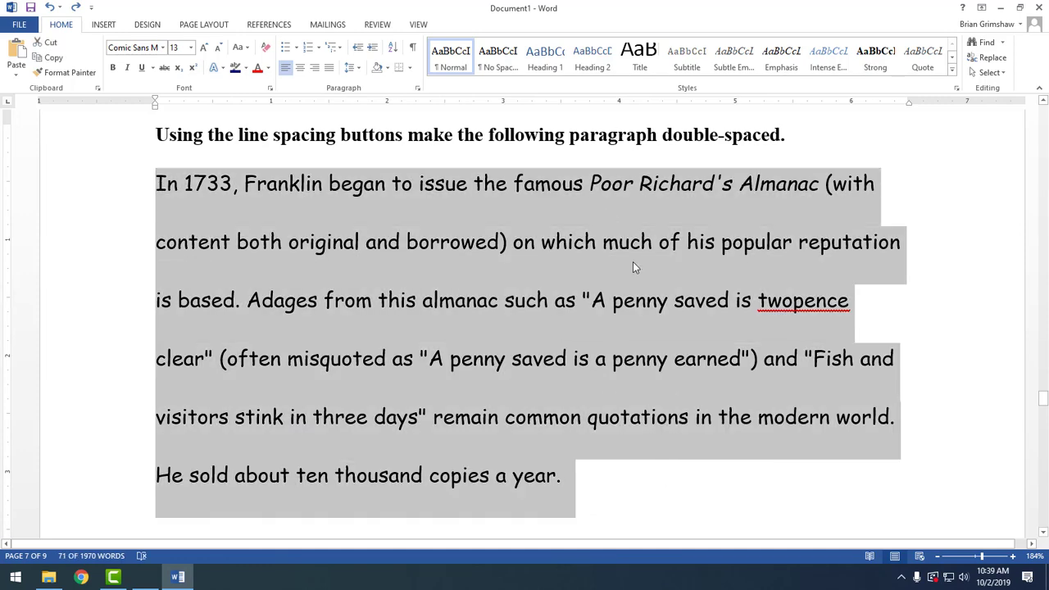
pyautogui.scroll(-5, 370, 264)
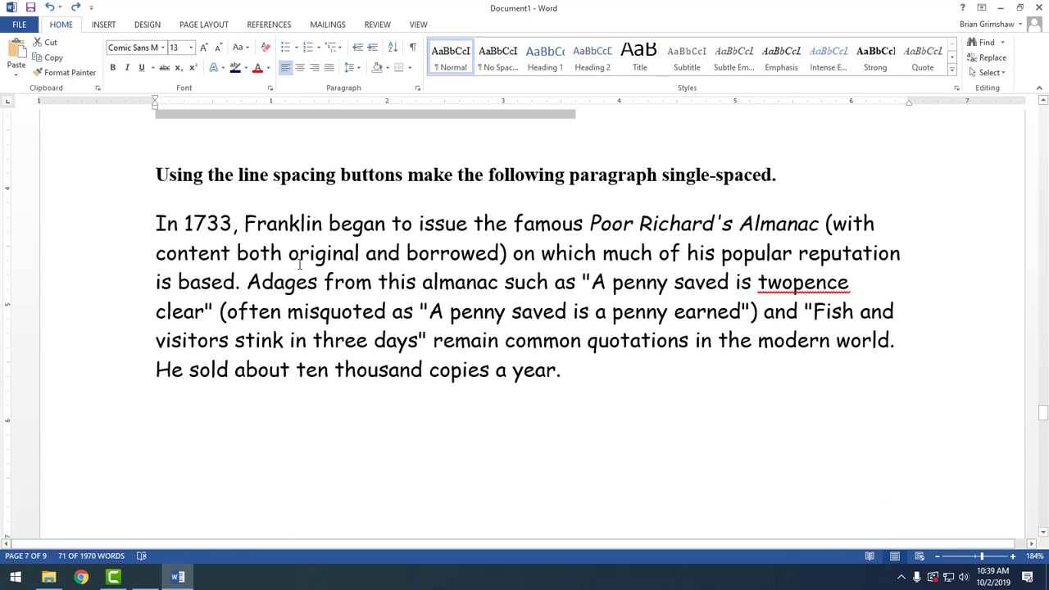
pyautogui.click(432, 253)
pyautogui.click(350, 67)
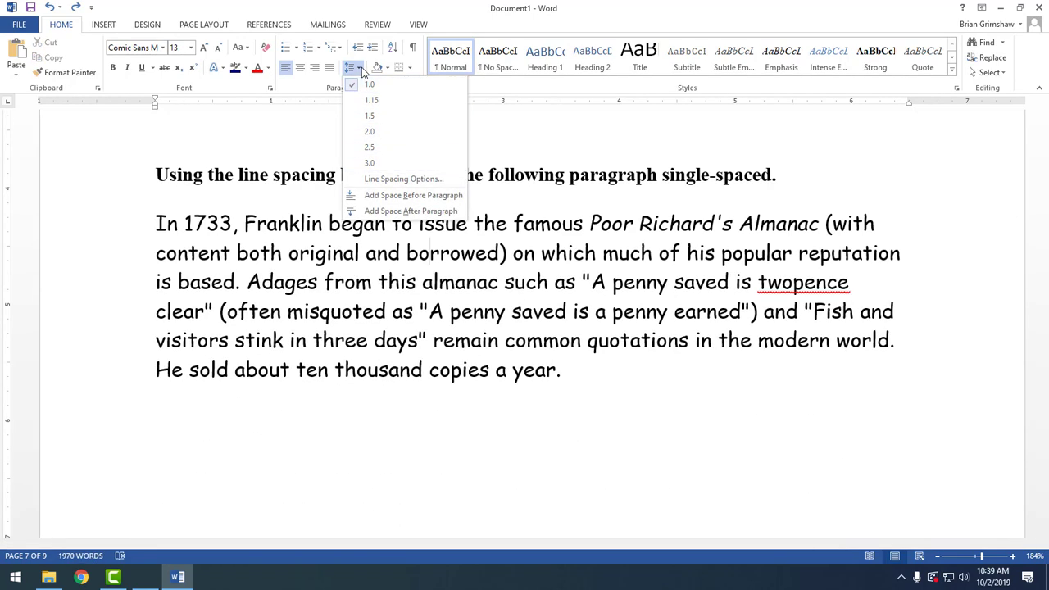
pyautogui.click(652, 406)
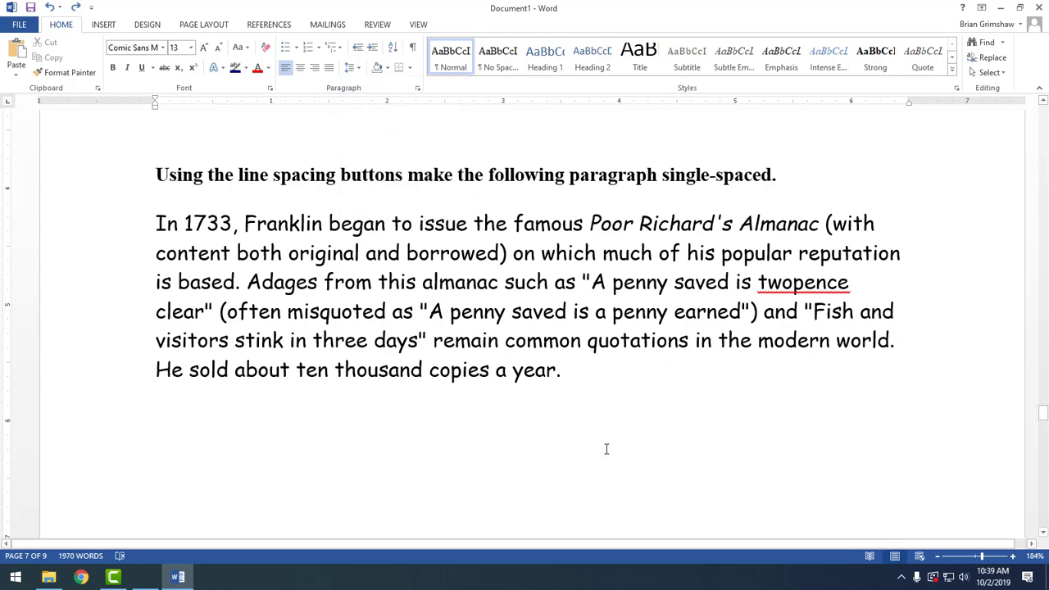
# Look through the Independent Practice exercises, from placing the phrases in #1 to the friendly letter in #3, and return to the alignment exercise.
pyautogui.scroll(-10, 599, 344)
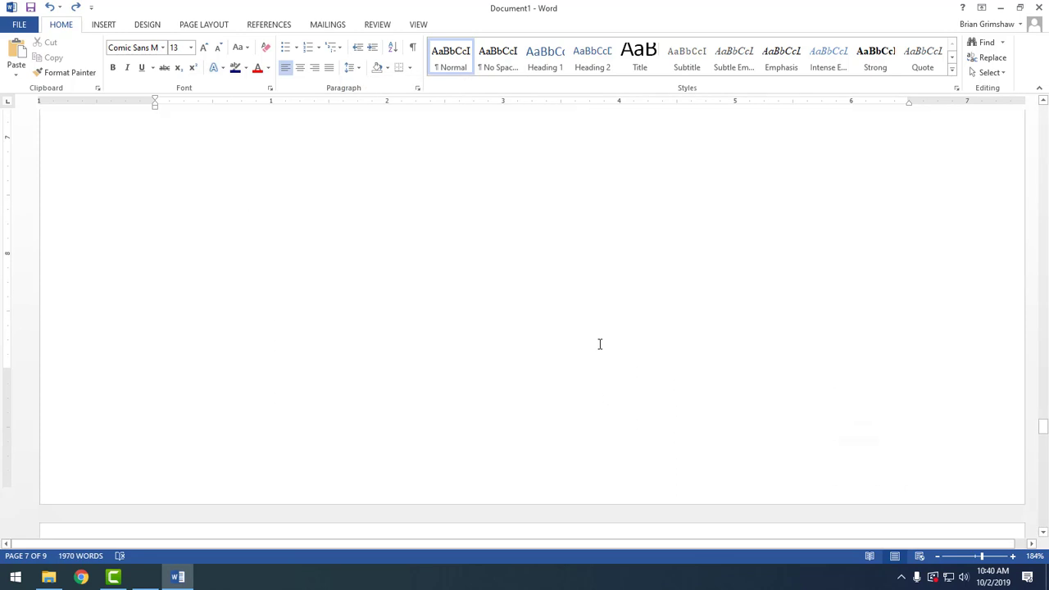
pyautogui.scroll(-1, 599, 345)
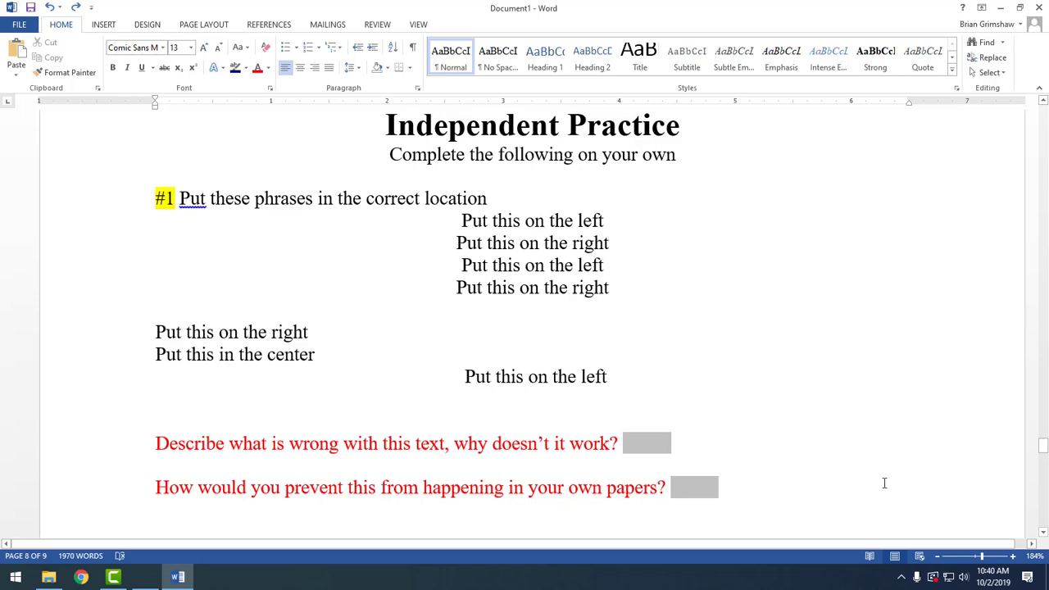
pyautogui.scroll(-10, 839, 410)
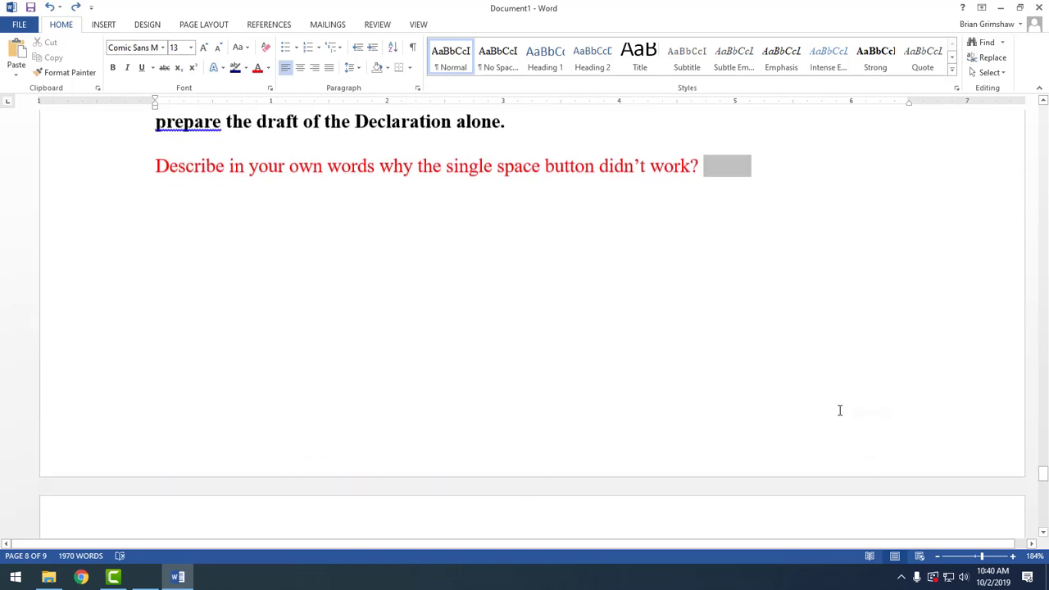
pyautogui.scroll(-1, 839, 410)
pyautogui.scroll(1, 839, 410)
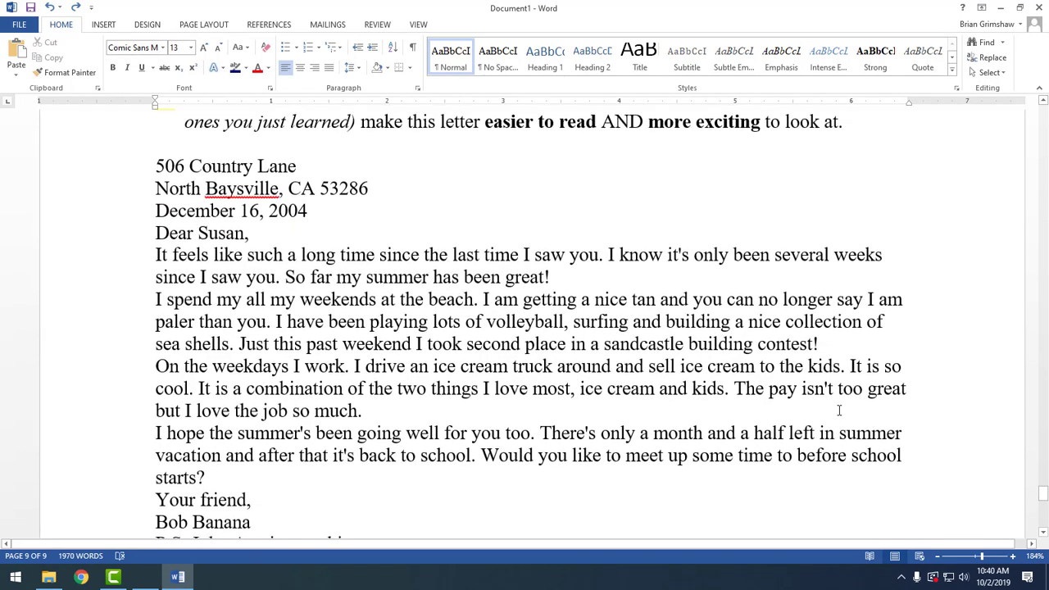
pyautogui.scroll(-1, 838, 410)
pyautogui.scroll(2, 839, 410)
pyautogui.scroll(-2, 838, 411)
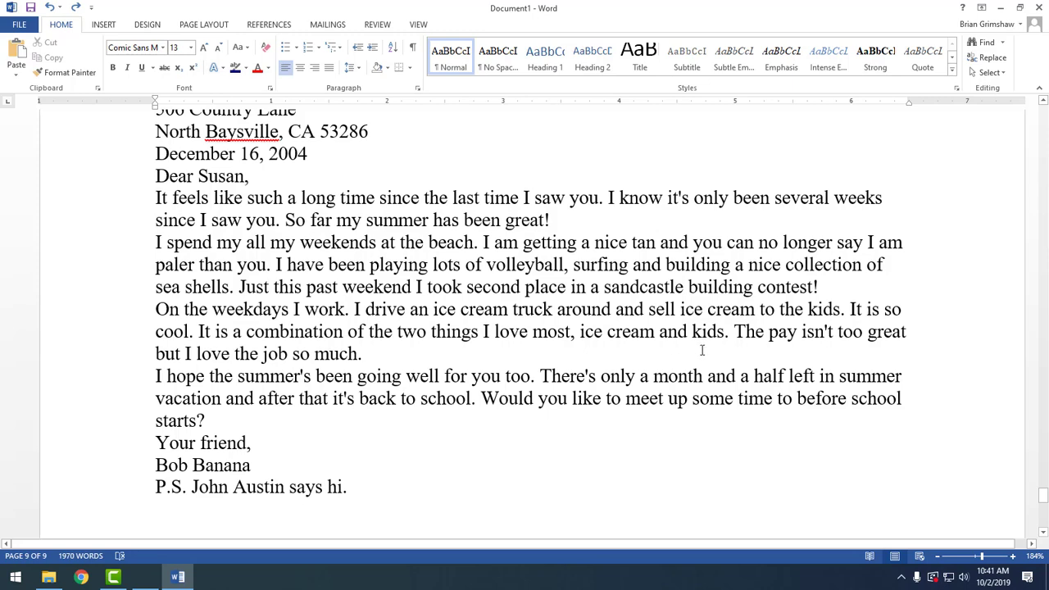
pyautogui.scroll(3, 699, 346)
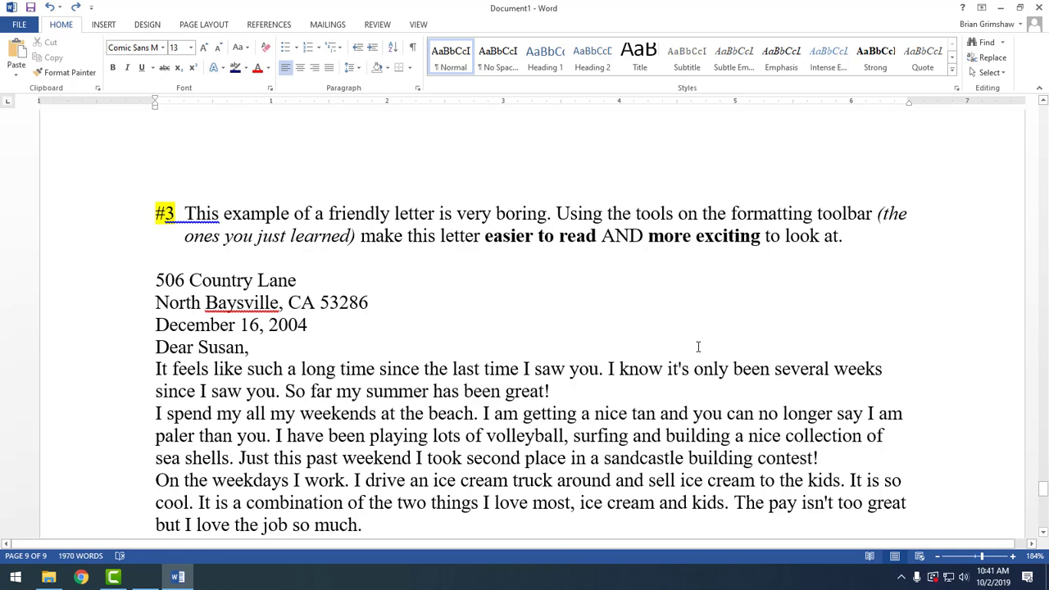
pyautogui.scroll(20, 697, 344)
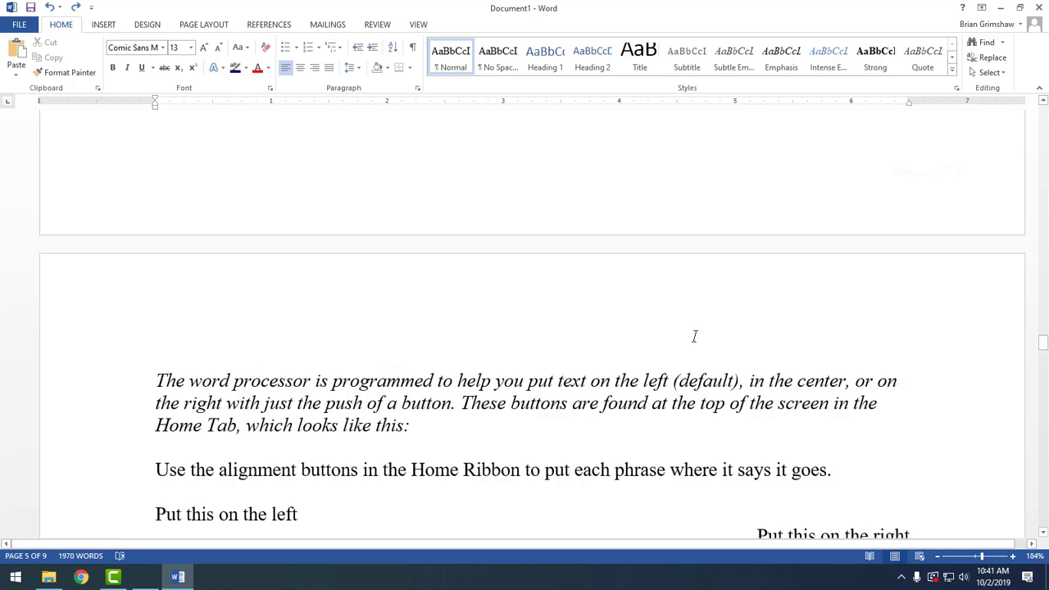